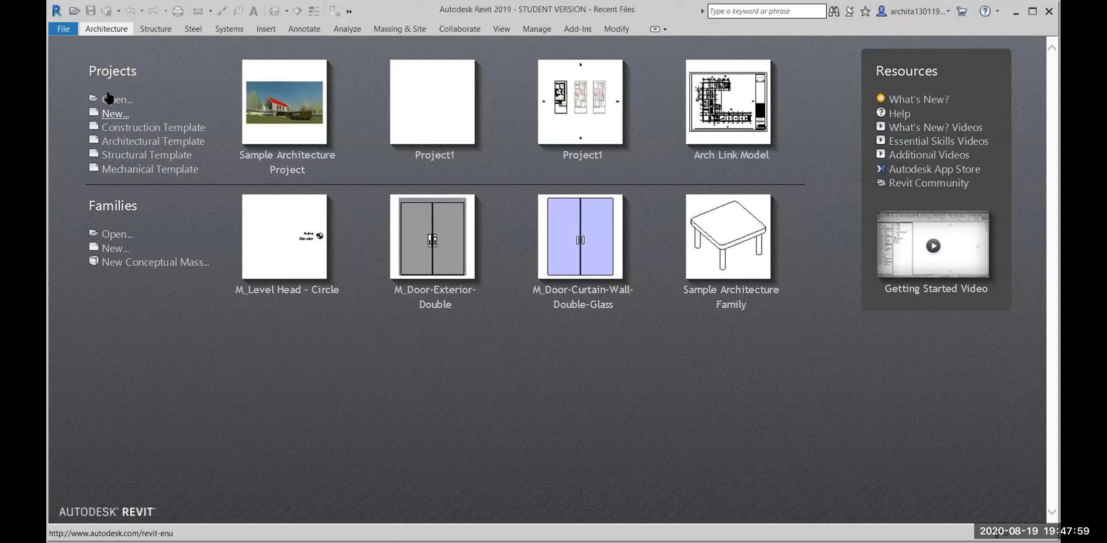
Step: Create a new project
{"action": "left_click", "coordinate": [111, 116]}
{"action": "left_click", "coordinate": [489, 183]}
{"action": "left_click", "coordinate": [473, 211]}
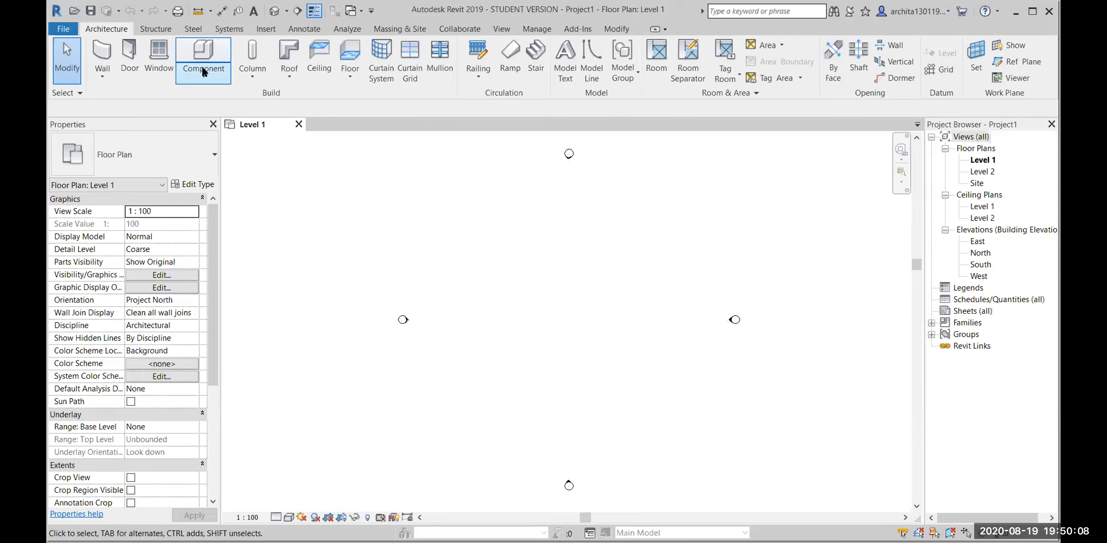
Step: Create a new conceptual mass family from the mass template
{"action": "left_click", "coordinate": [63, 28]}
{"action": "mouse_move", "coordinate": [82, 90]}
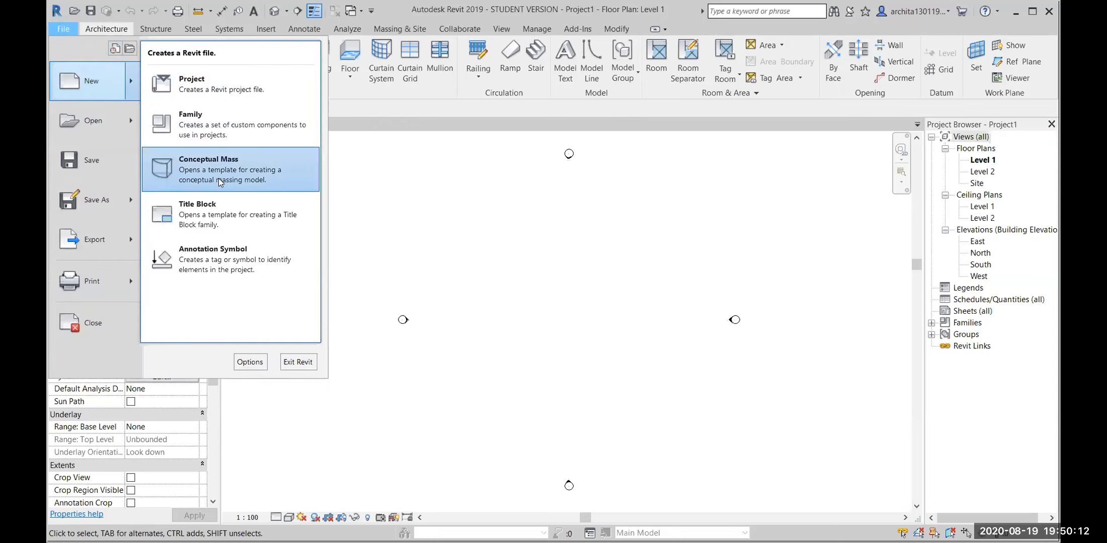
{"action": "left_click", "coordinate": [246, 183]}
{"action": "left_click", "coordinate": [713, 441]}
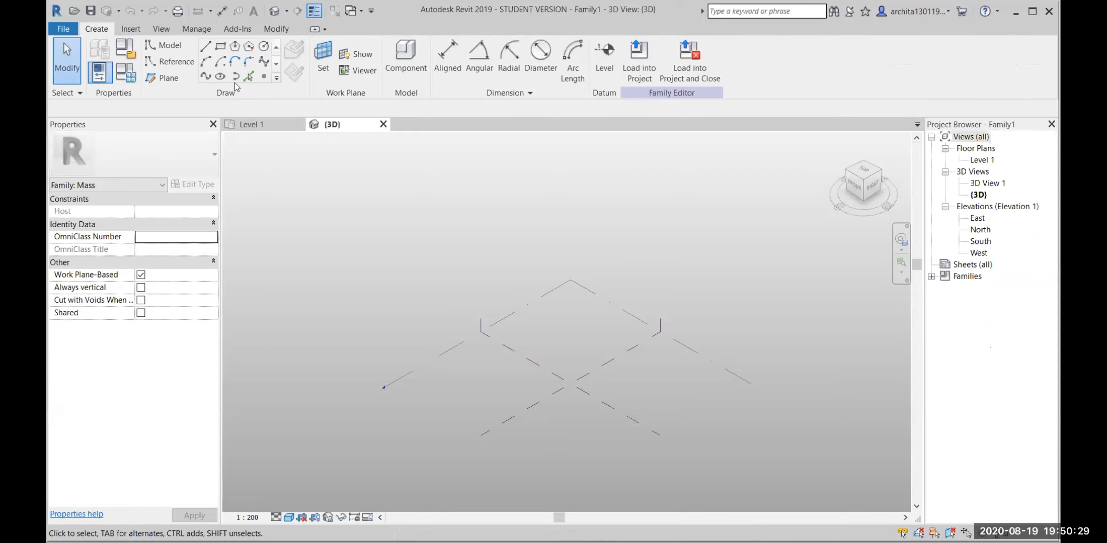
Step: Draw a model-line rectangle of about 36000 by 31000 mm on Level 1, behind the crossing of the center reference planes
{"action": "left_click", "coordinate": [221, 46]}
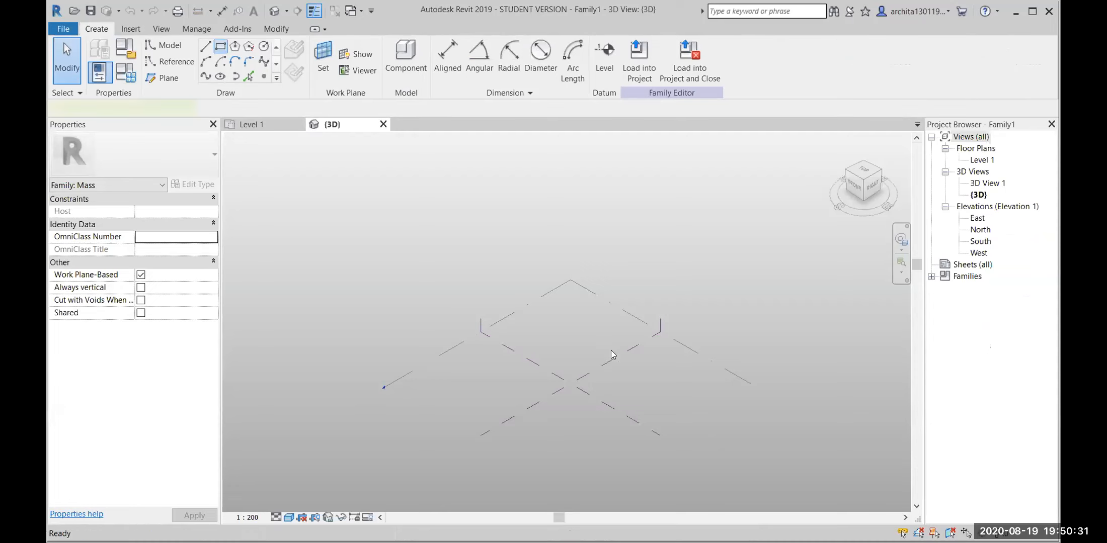
{"action": "scroll", "coordinate": [588, 289], "scroll_direction": "up", "scroll_amount": 3}
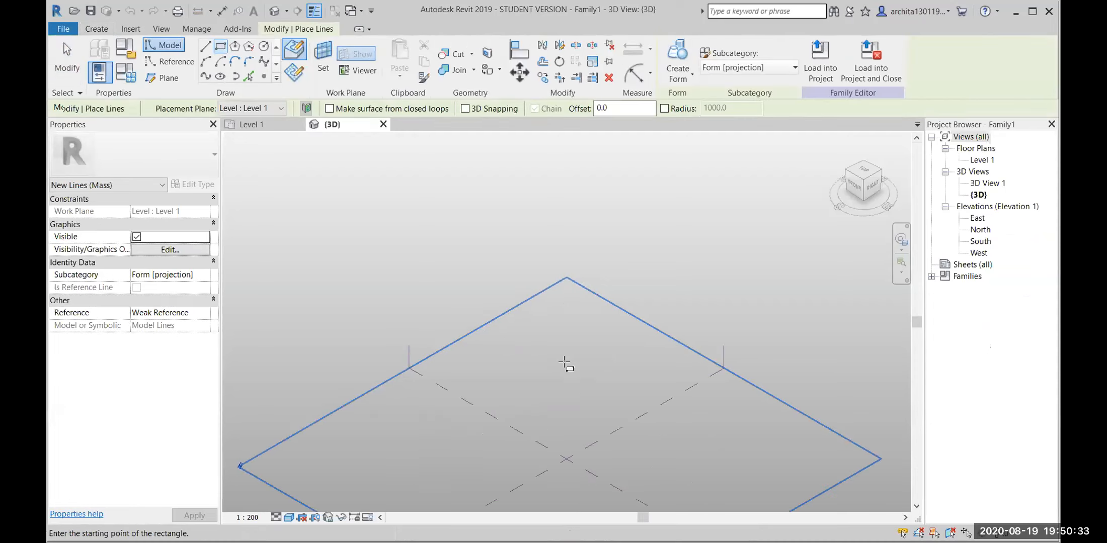
{"action": "left_click", "coordinate": [572, 419]}
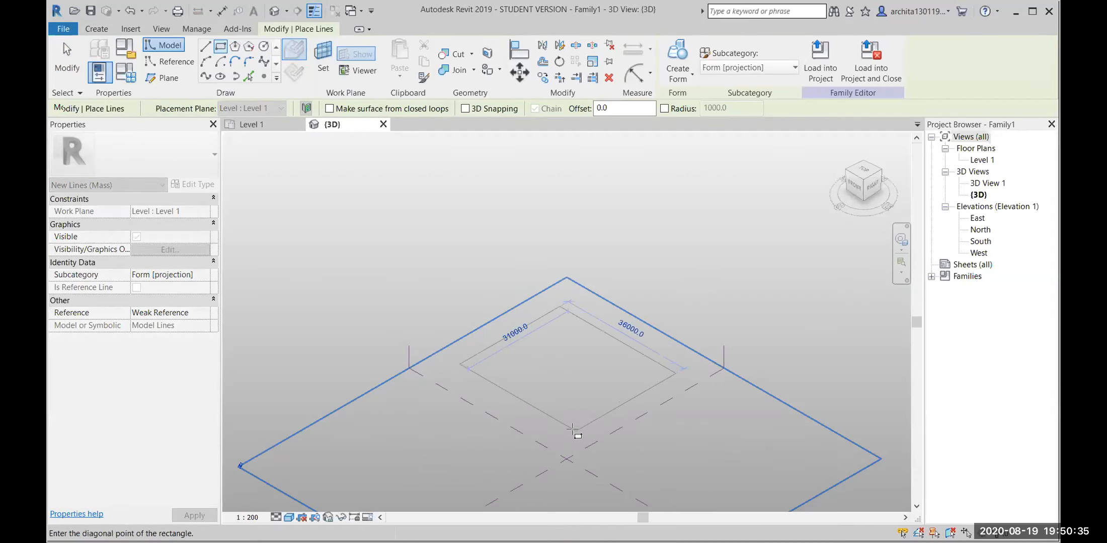
{"action": "left_click", "coordinate": [573, 429]}
{"action": "key", "text": "Escape"}
{"action": "key", "text": "Escape"}
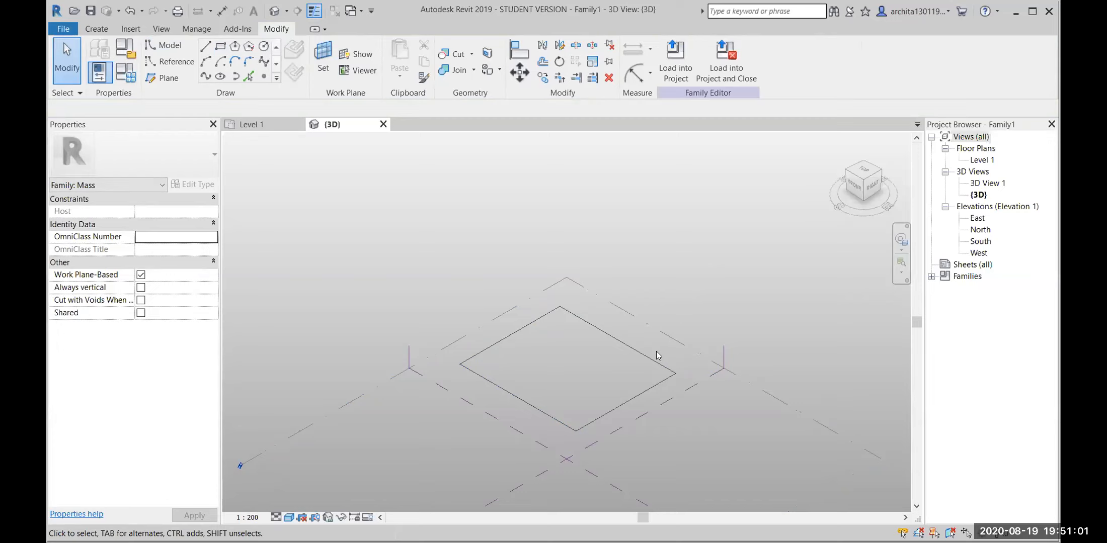
Step: Add an aligned dimension for the rectangle's longer side, placed just outside its rear long edge
{"action": "scroll", "coordinate": [592, 368], "scroll_direction": "up", "scroll_amount": 2}
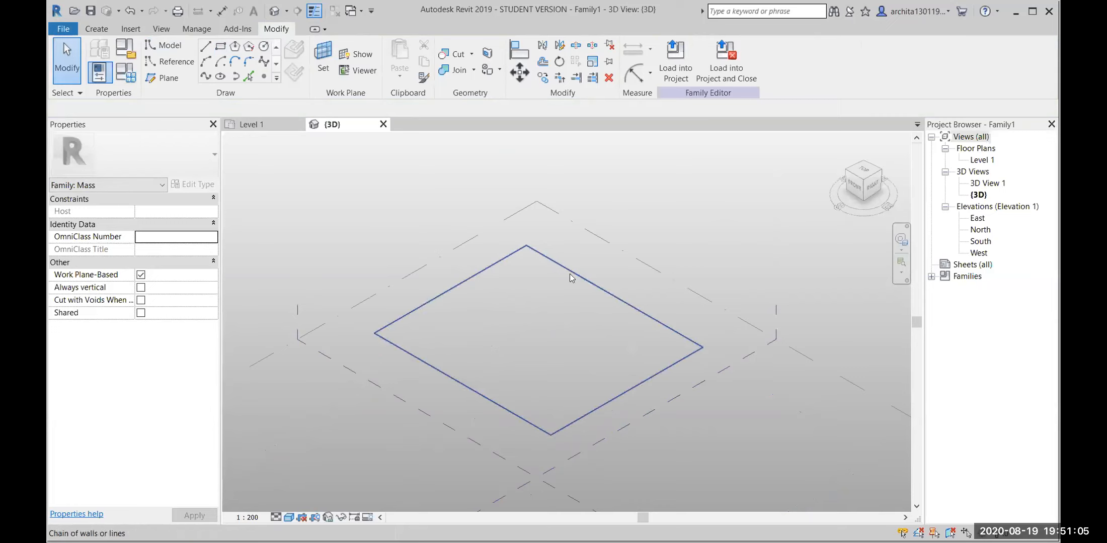
{"action": "scroll", "coordinate": [573, 279], "scroll_direction": "down", "scroll_amount": 3}
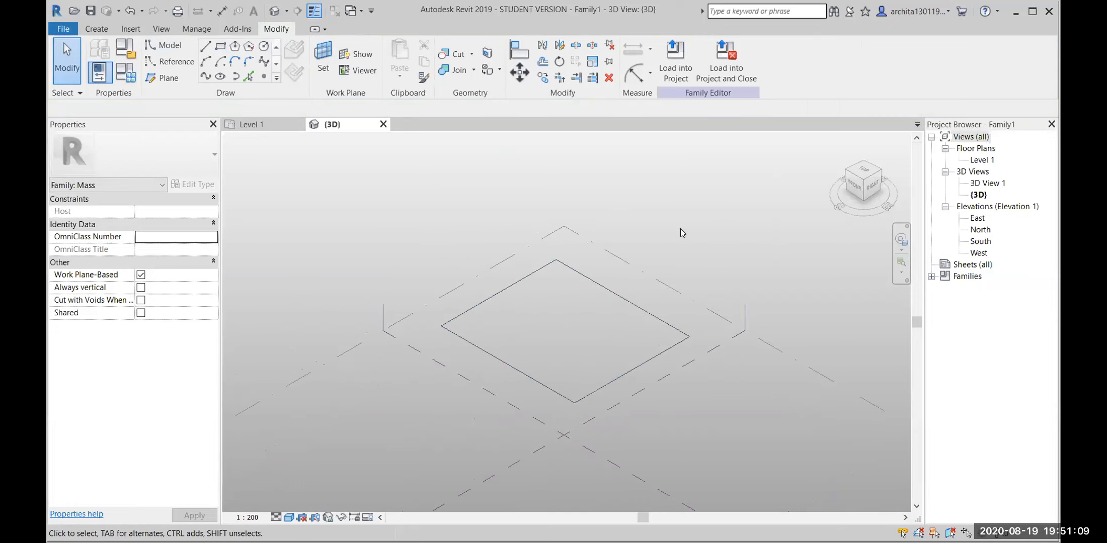
{"action": "scroll", "coordinate": [687, 313], "scroll_direction": "up", "scroll_amount": 2}
{"action": "middle_click_drag", "start_coordinate": [612, 302], "coordinate": [639, 347]}
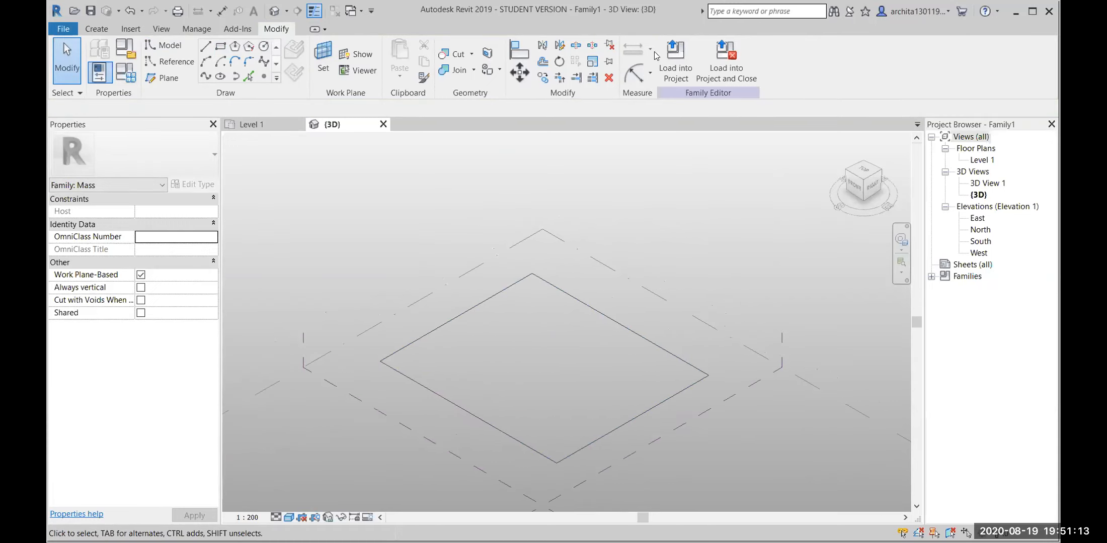
{"action": "left_click", "coordinate": [649, 73]}
{"action": "left_click", "coordinate": [644, 102]}
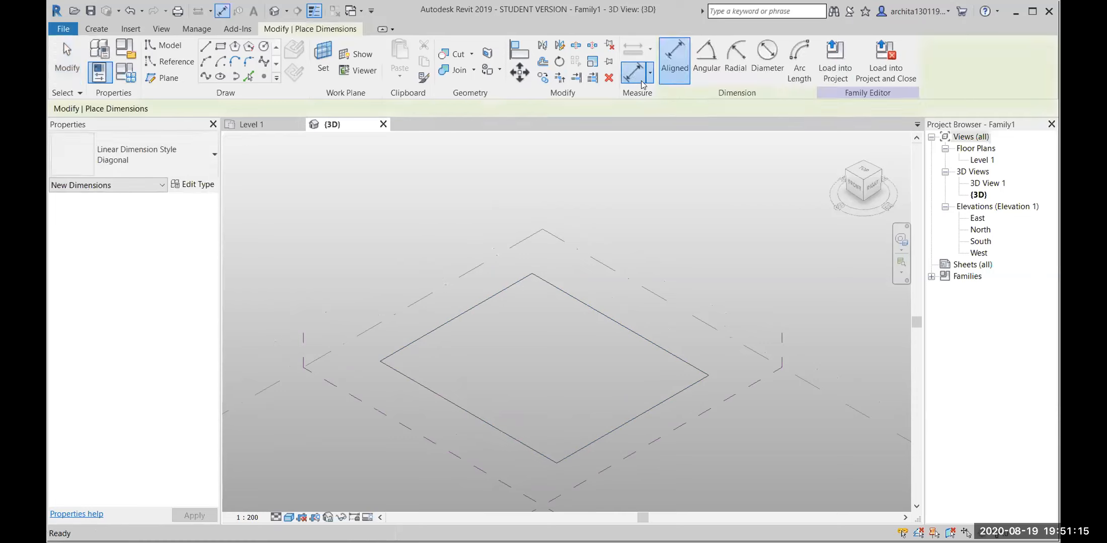
{"action": "left_click", "coordinate": [649, 74]}
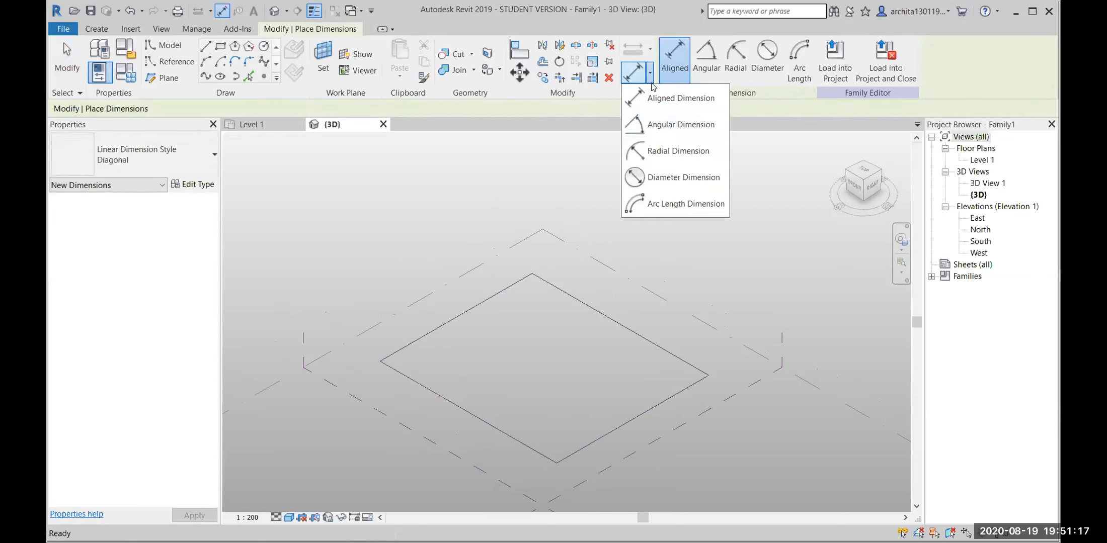
{"action": "left_click", "coordinate": [657, 100]}
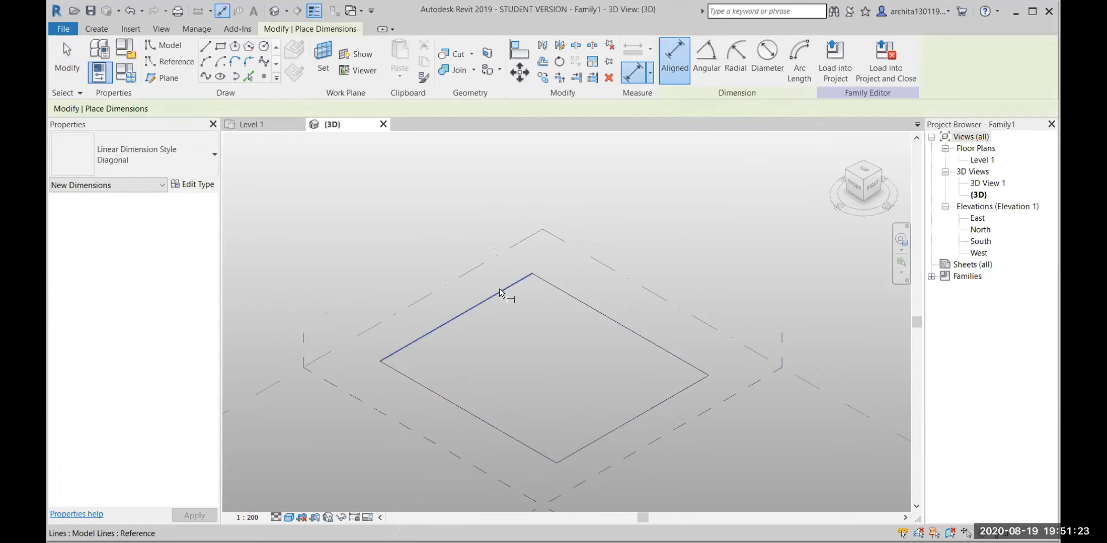
{"action": "left_click", "coordinate": [469, 305]}
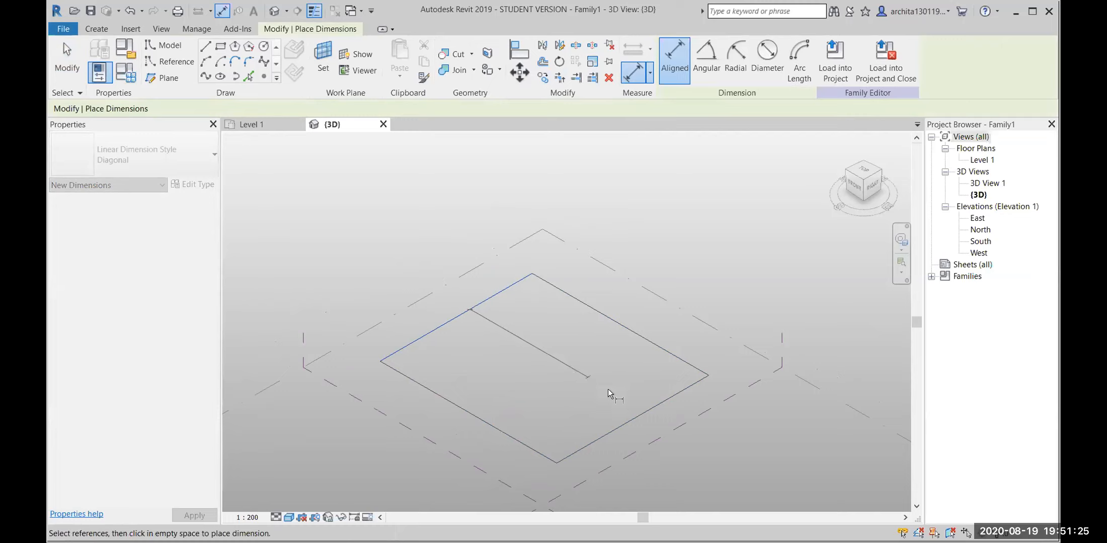
{"action": "left_click", "coordinate": [634, 413]}
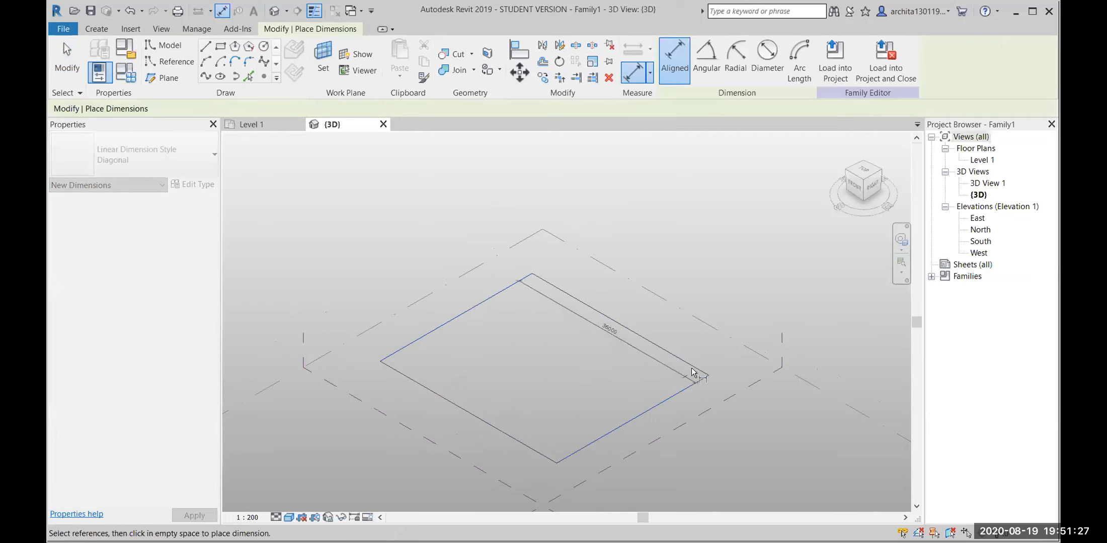
{"action": "left_click", "coordinate": [717, 355]}
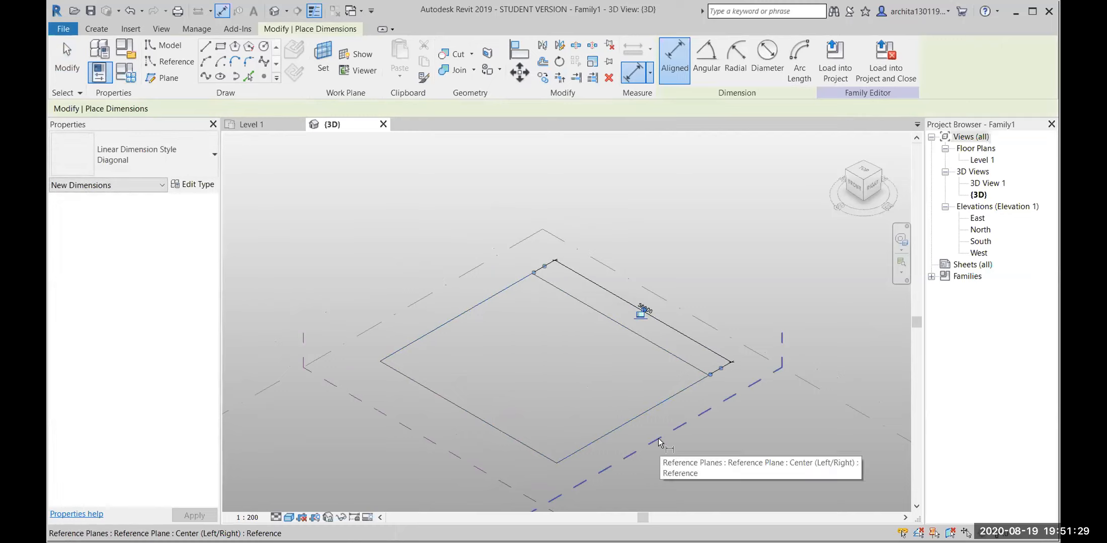
Step: Add an aligned dimension for the rectangle's shorter side outside its short edge, and minimize the browser window showing the Zoom page
{"action": "left_click", "coordinate": [418, 383]}
{"action": "left_click", "coordinate": [564, 301]}
{"action": "left_click", "coordinate": [433, 304]}
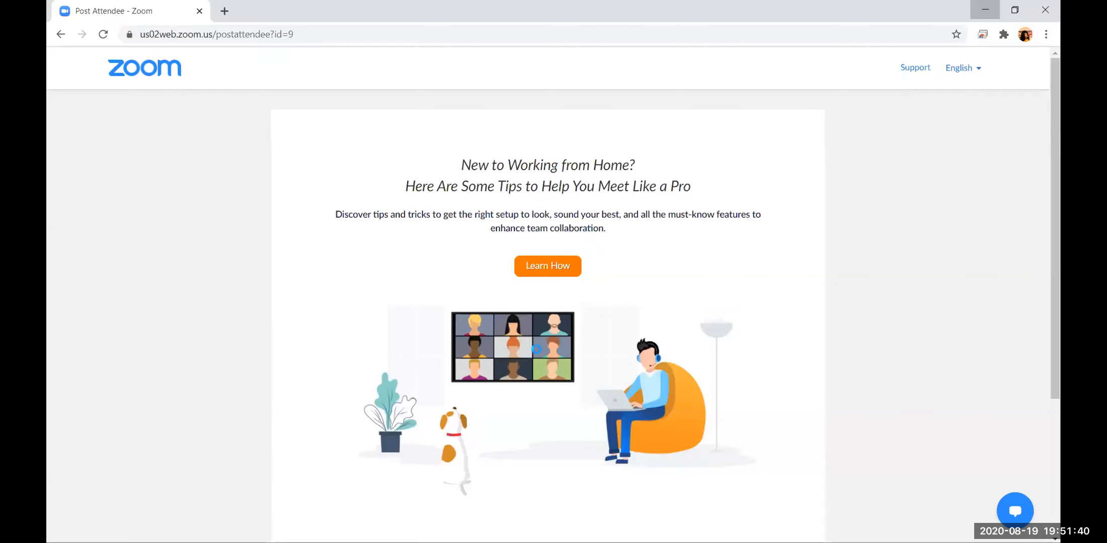
{"action": "left_click", "coordinate": [983, 8]}
{"action": "scroll", "coordinate": [623, 334], "scroll_direction": "up", "scroll_amount": 2}
{"action": "middle_click_drag", "start_coordinate": [622, 334], "coordinate": [602, 348]}
{"action": "scroll", "coordinate": [602, 347], "scroll_direction": "down", "scroll_amount": 1}
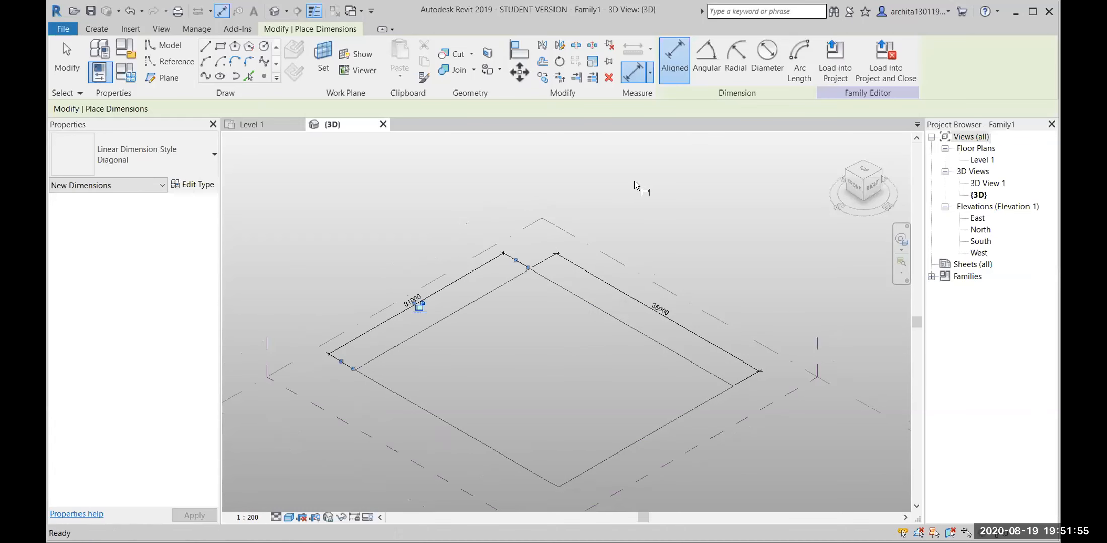
Step: Add another aligned dimension along the rectangle's opposite short side
{"action": "left_click", "coordinate": [633, 76]}
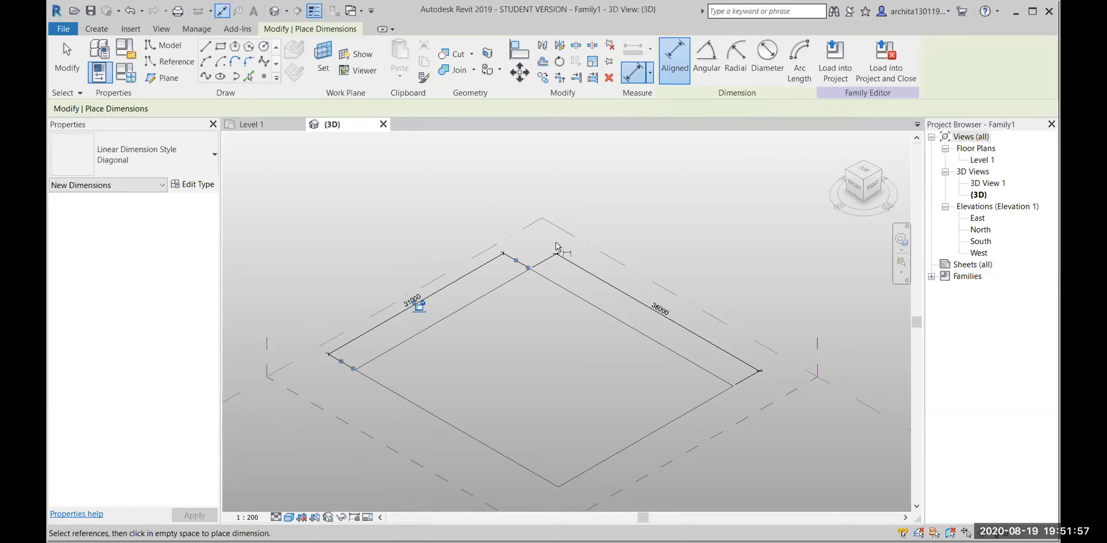
{"action": "scroll", "coordinate": [470, 407], "scroll_direction": "up", "scroll_amount": 3}
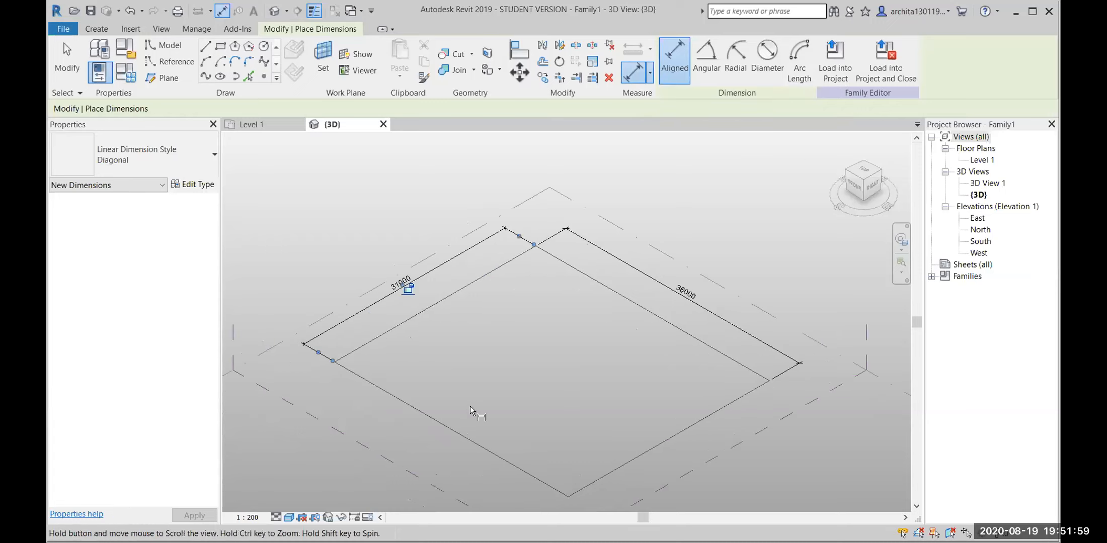
{"action": "left_click", "coordinate": [507, 462]}
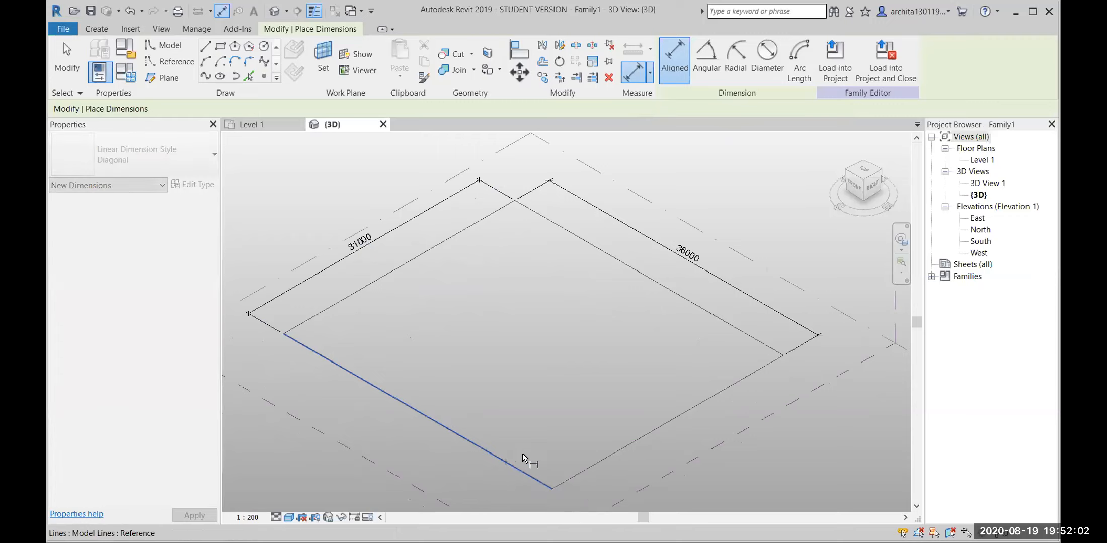
{"action": "left_click", "coordinate": [727, 323]}
{"action": "left_click", "coordinate": [781, 385]}
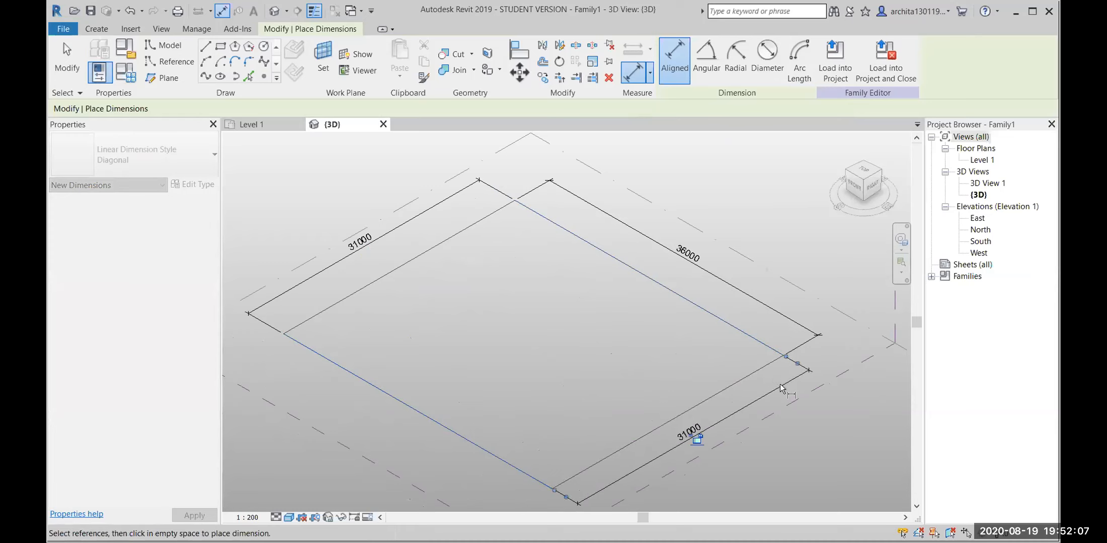
{"action": "key", "text": "Escape"}
{"action": "key", "text": "Escape"}
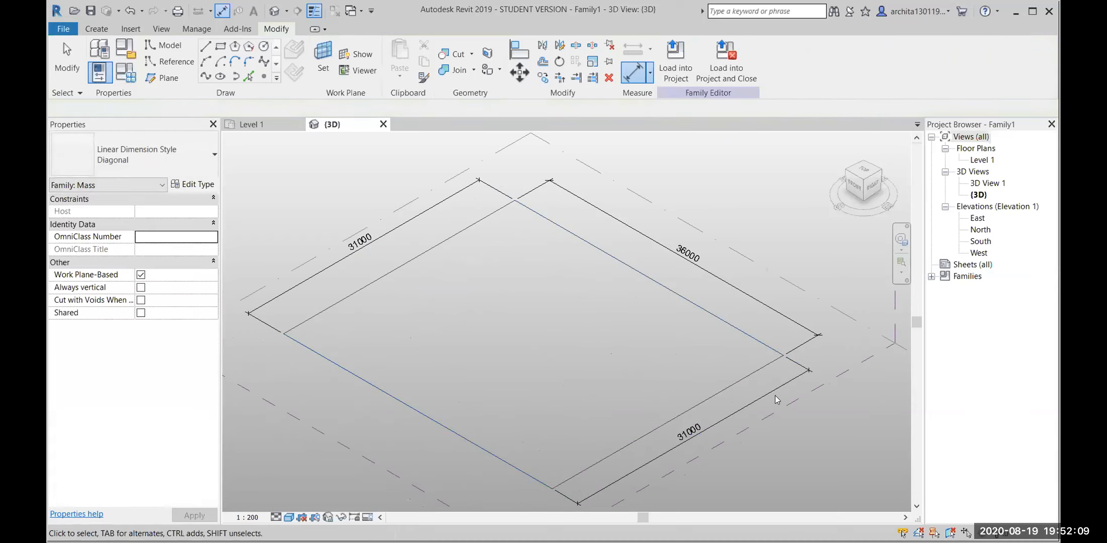
{"action": "key", "text": "Escape"}
Step: Delete the duplicate dimension on the opposite short side
{"action": "left_click", "coordinate": [767, 388]}
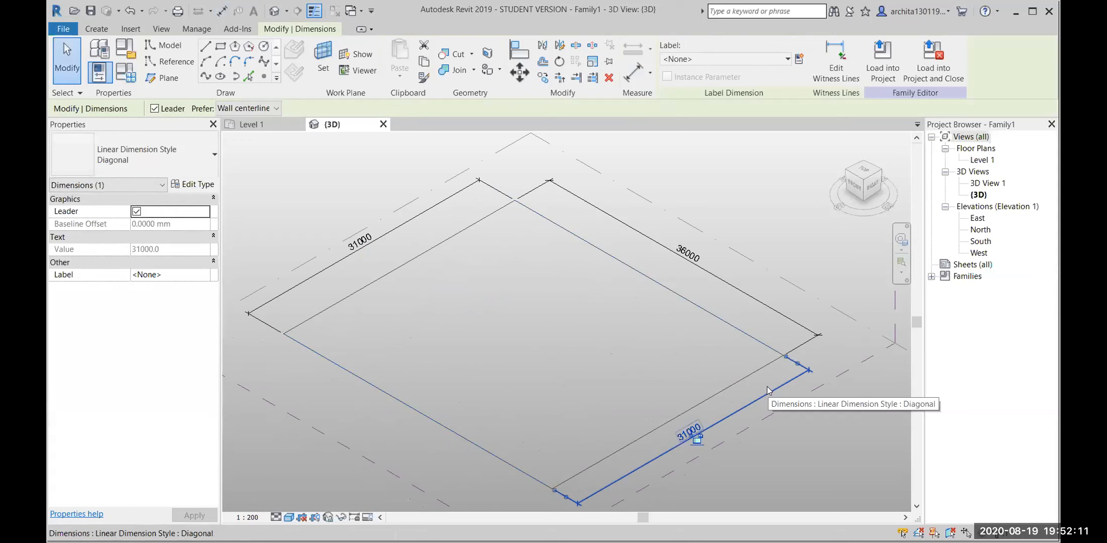
{"action": "key", "text": "Escape"}
{"action": "scroll", "coordinate": [502, 339], "scroll_direction": "down", "scroll_amount": 2}
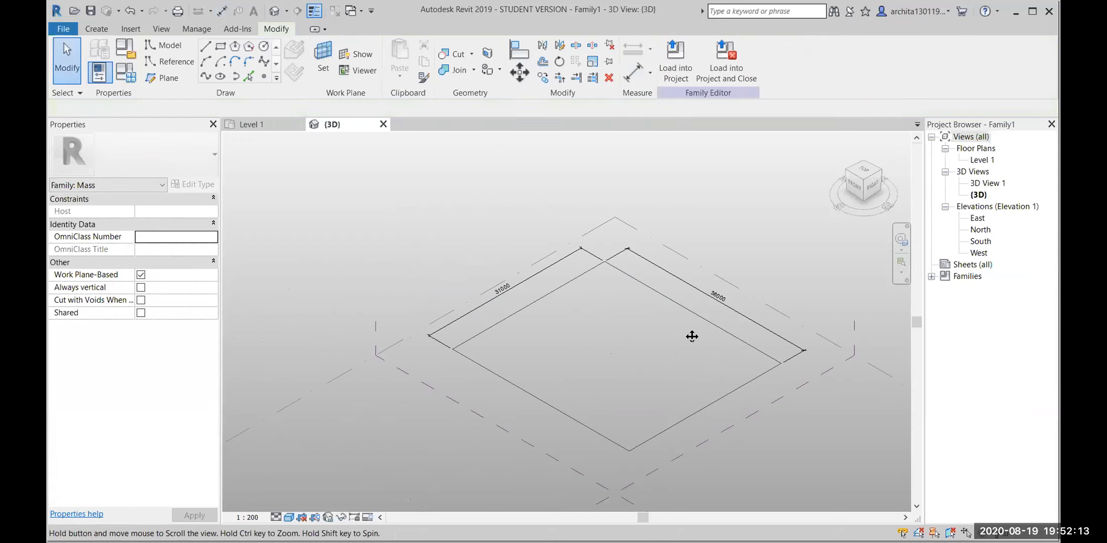
Step: Label the rectangle's longer dimension with a new family type parameter named L, grouped under Dimensions
{"action": "scroll", "coordinate": [601, 320], "scroll_direction": "up", "scroll_amount": 2}
{"action": "scroll", "coordinate": [524, 326], "scroll_direction": "down", "scroll_amount": 2}
{"action": "middle_click_drag", "start_coordinate": [524, 326], "coordinate": [571, 358]}
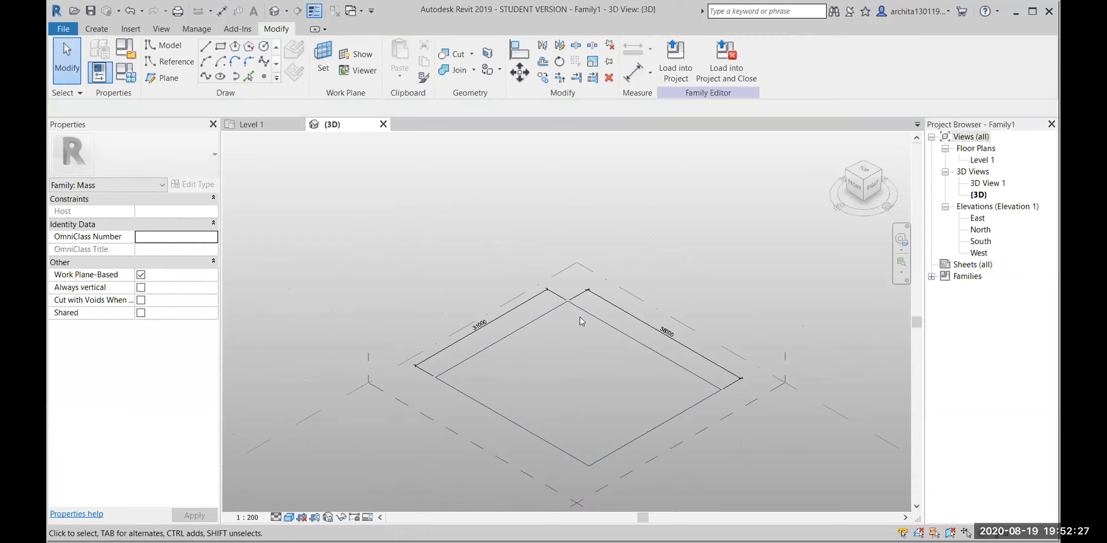
{"action": "scroll", "coordinate": [651, 309], "scroll_direction": "up", "scroll_amount": 4}
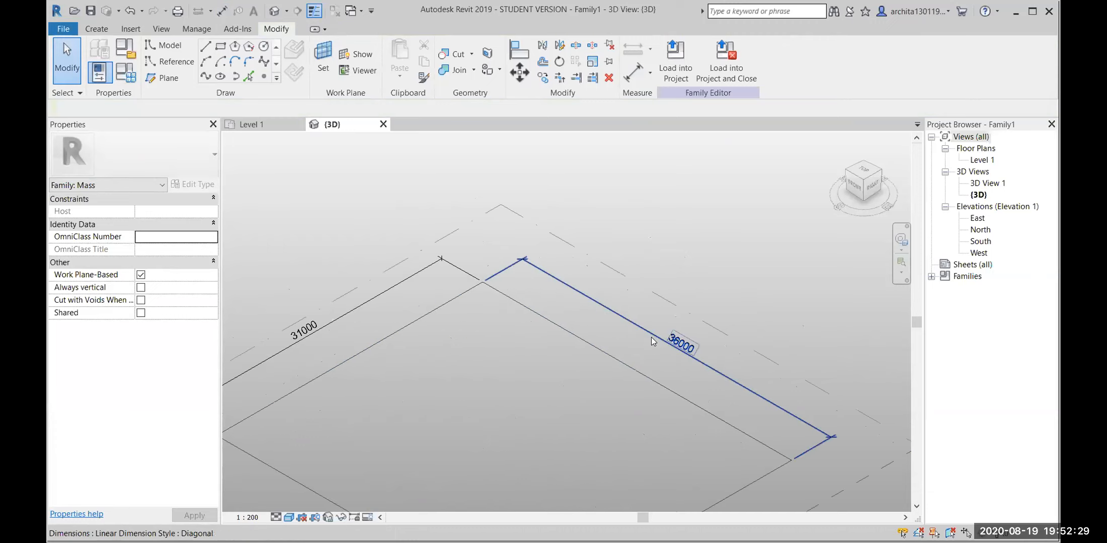
{"action": "left_click", "coordinate": [673, 345]}
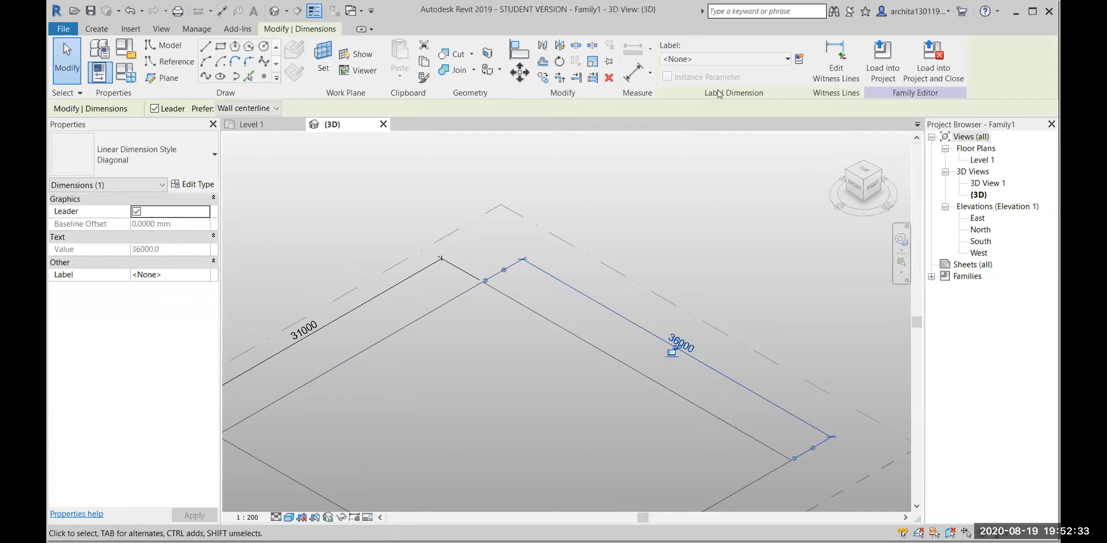
{"action": "key", "text": "d"}
{"action": "key", "text": "i"}
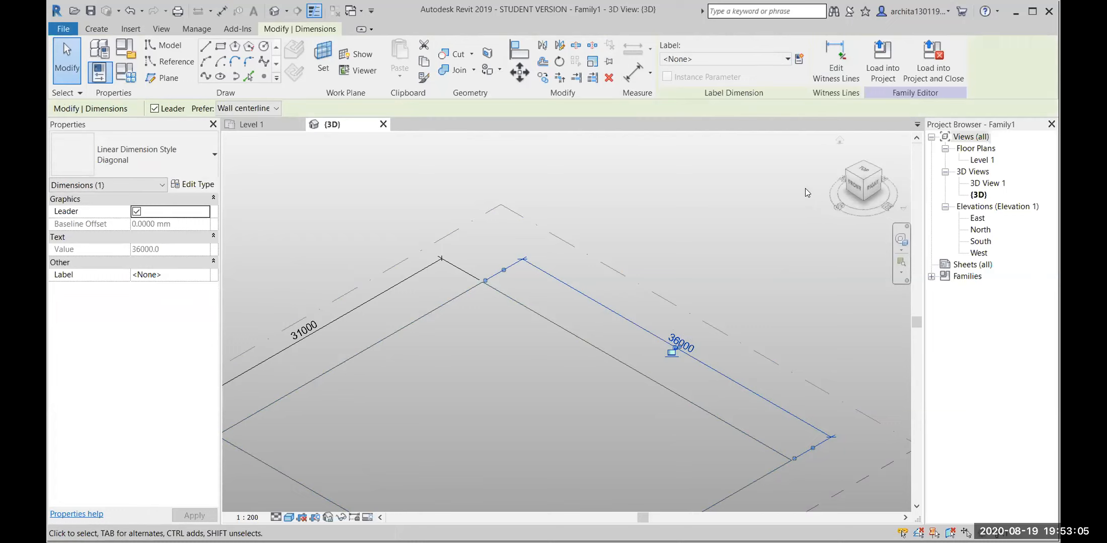
{"action": "left_click", "coordinate": [800, 58]}
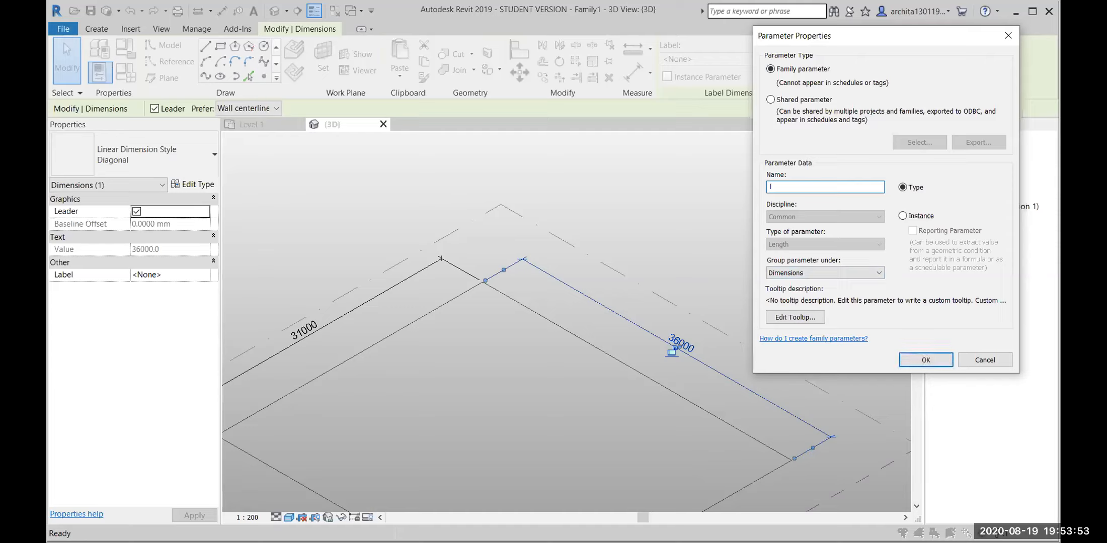
{"action": "type", "text": "L"}
{"action": "left_click", "coordinate": [926, 360]}
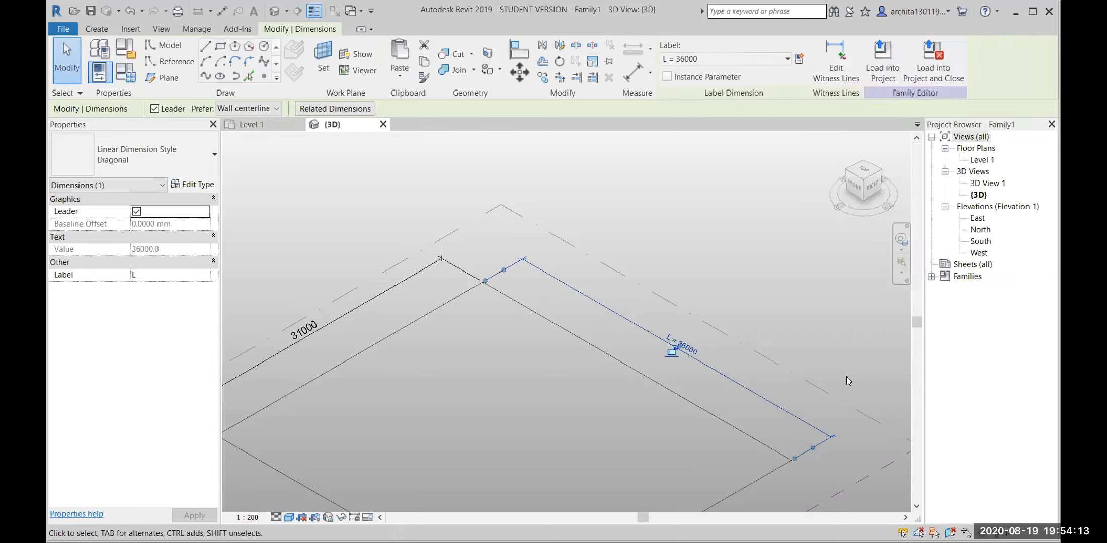
{"action": "left_click", "coordinate": [812, 318]}
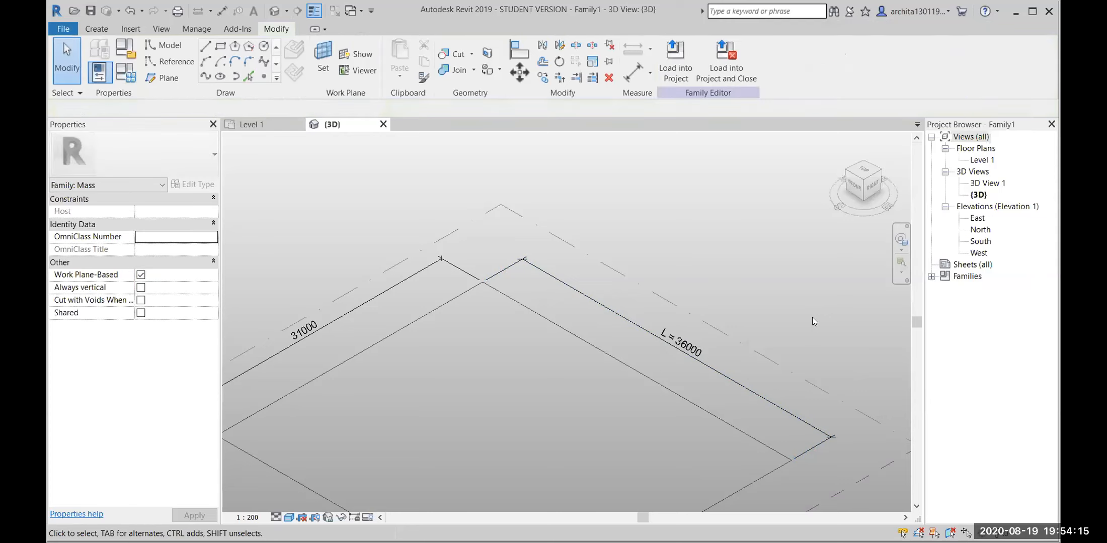
{"action": "scroll", "coordinate": [604, 352], "scroll_direction": "up", "scroll_amount": 4}
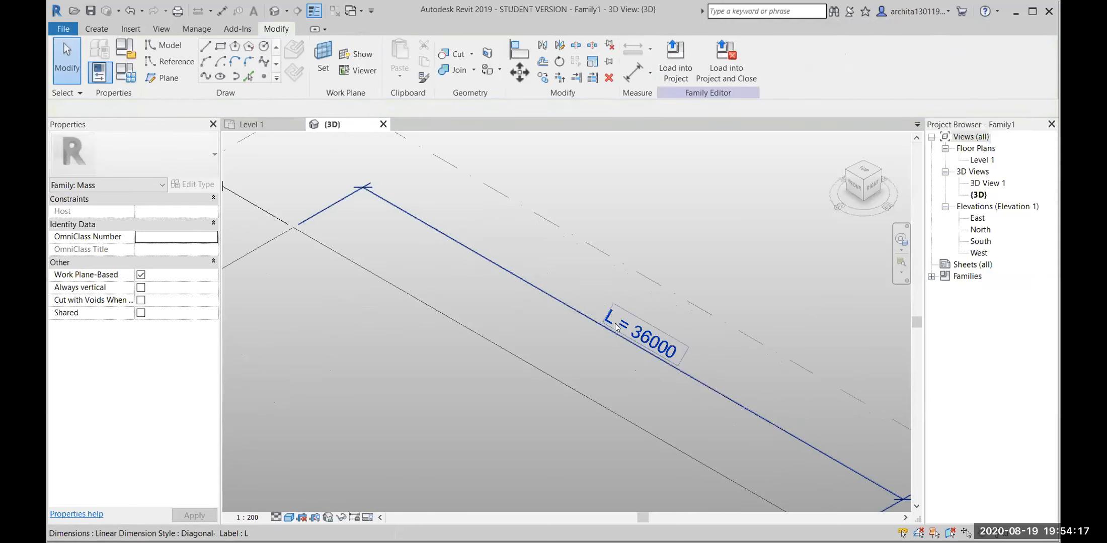
{"action": "scroll", "coordinate": [658, 350], "scroll_direction": "down", "scroll_amount": 5}
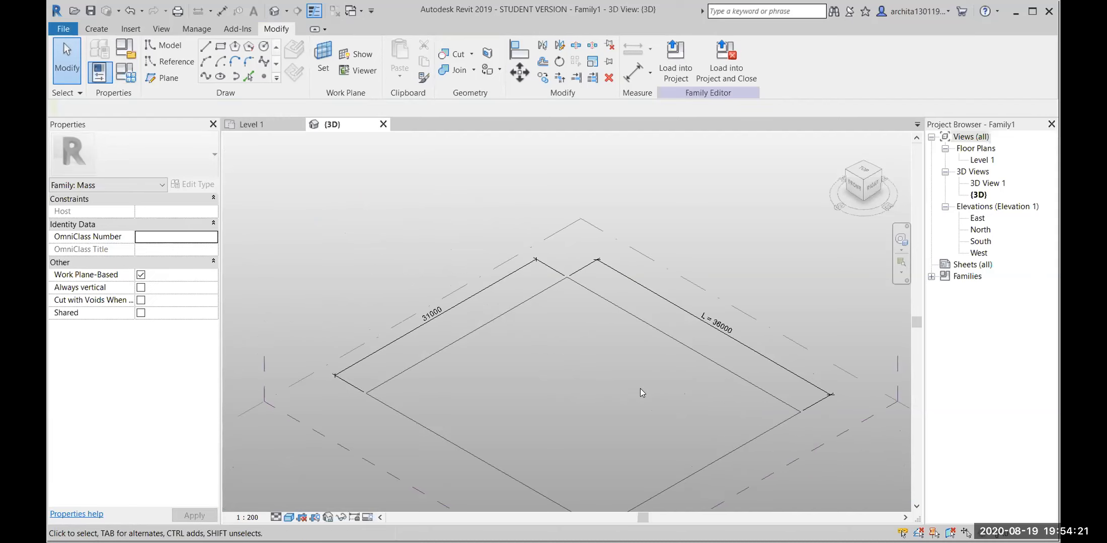
{"action": "middle_click_drag", "start_coordinate": [648, 420], "coordinate": [692, 432]}
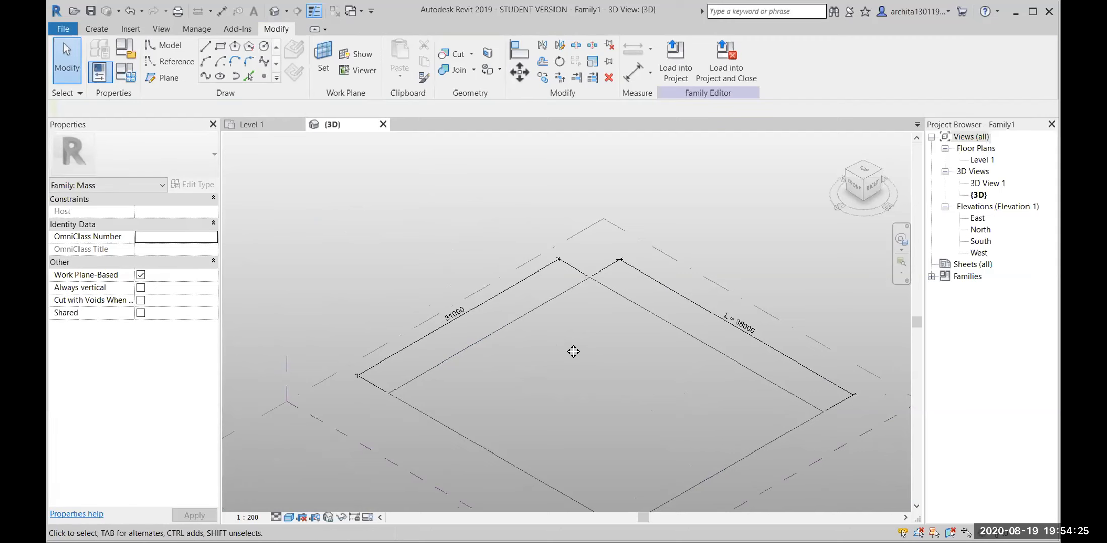
Step: Label the rectangle's shorter dimension with a new family type parameter named B, grouped under Dimensions
{"action": "scroll", "coordinate": [725, 332], "scroll_direction": "up", "scroll_amount": 2}
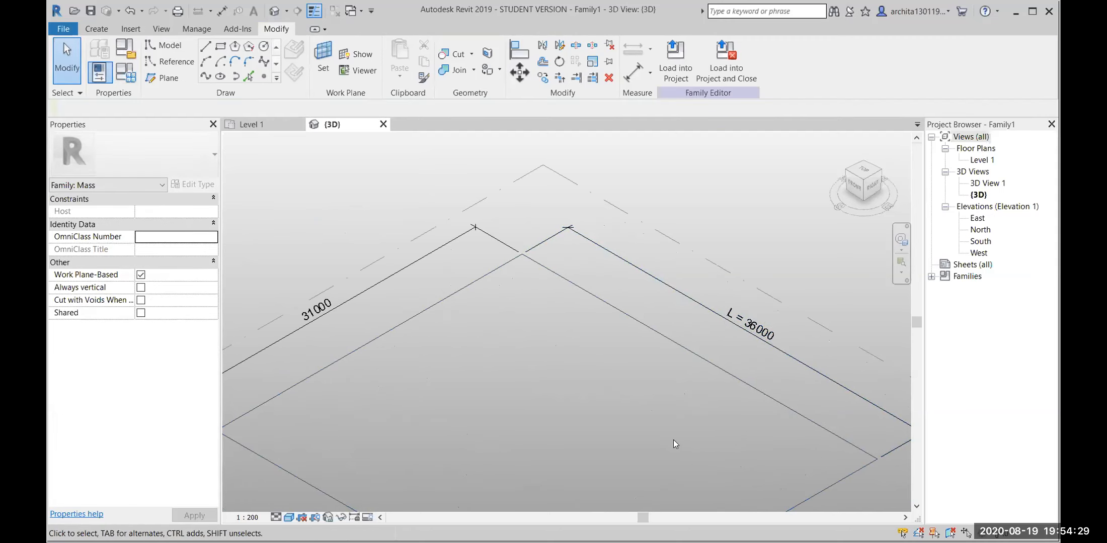
{"action": "middle_click_drag", "start_coordinate": [675, 444], "coordinate": [774, 425]}
{"action": "scroll", "coordinate": [773, 425], "scroll_direction": "down", "scroll_amount": 1}
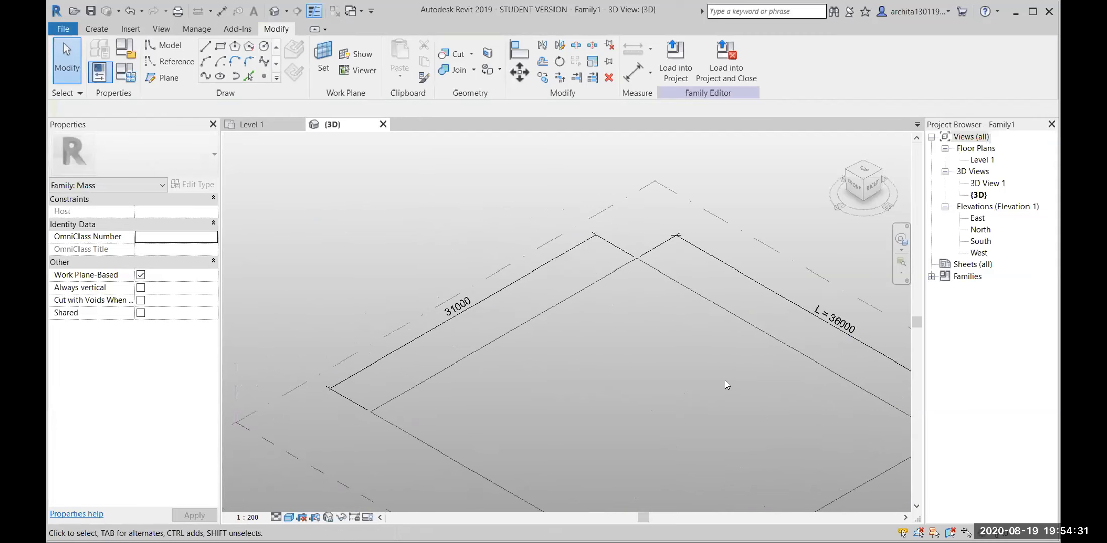
{"action": "scroll", "coordinate": [724, 382], "scroll_direction": "down", "scroll_amount": 1}
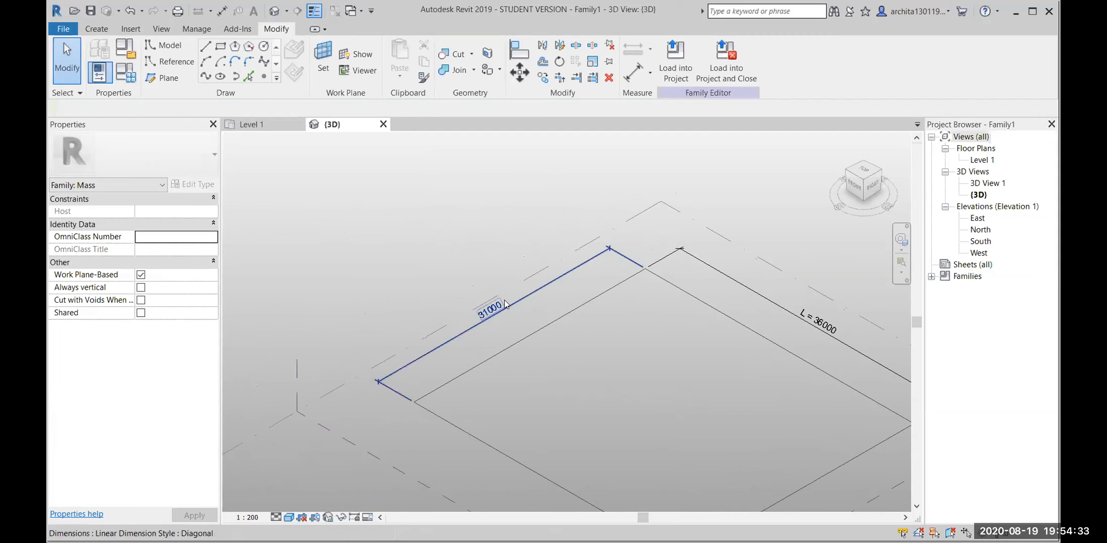
{"action": "left_click", "coordinate": [531, 298]}
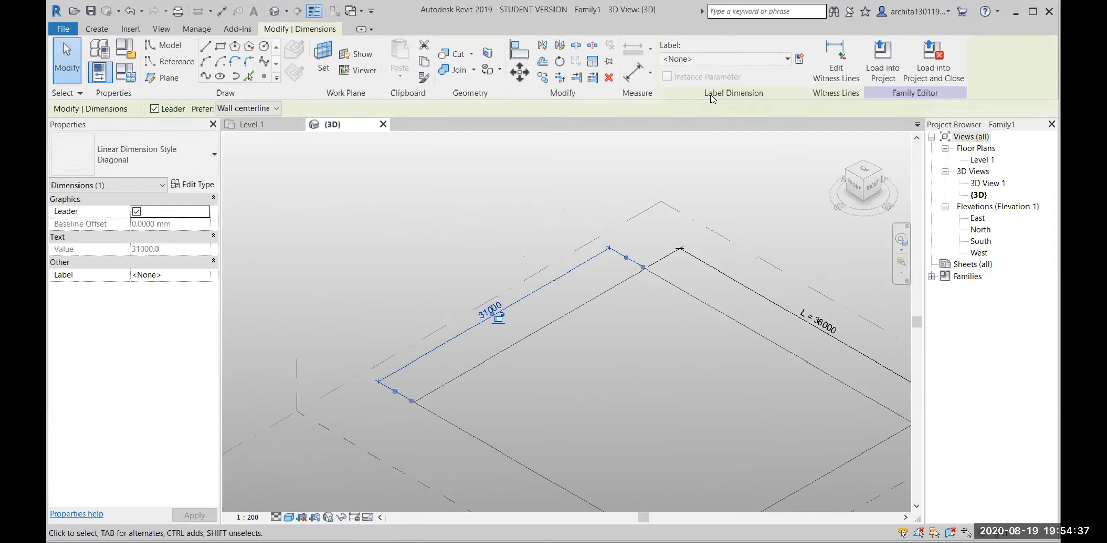
{"action": "left_click", "coordinate": [799, 59]}
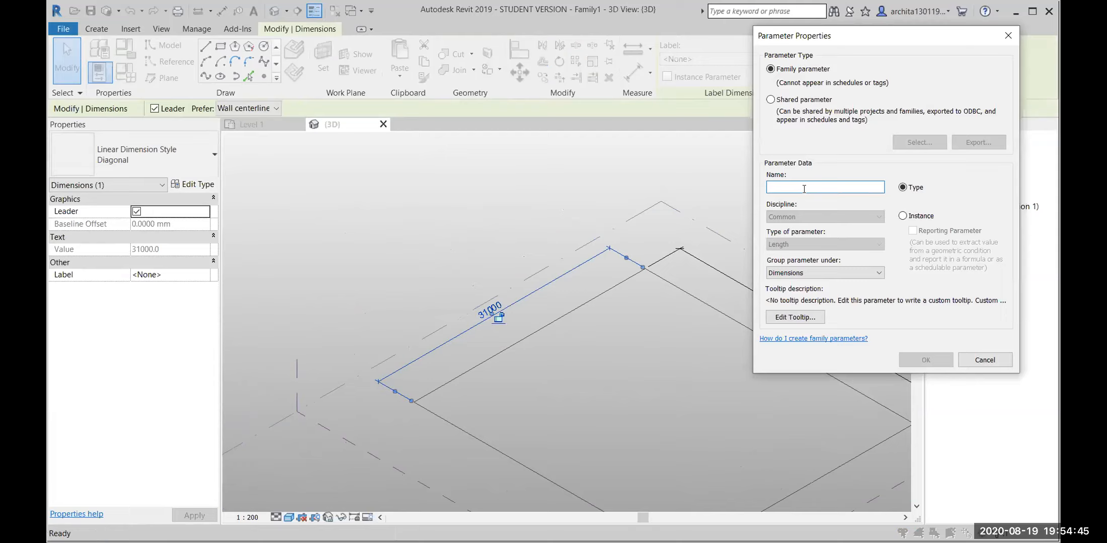
{"action": "type", "text": "b"}
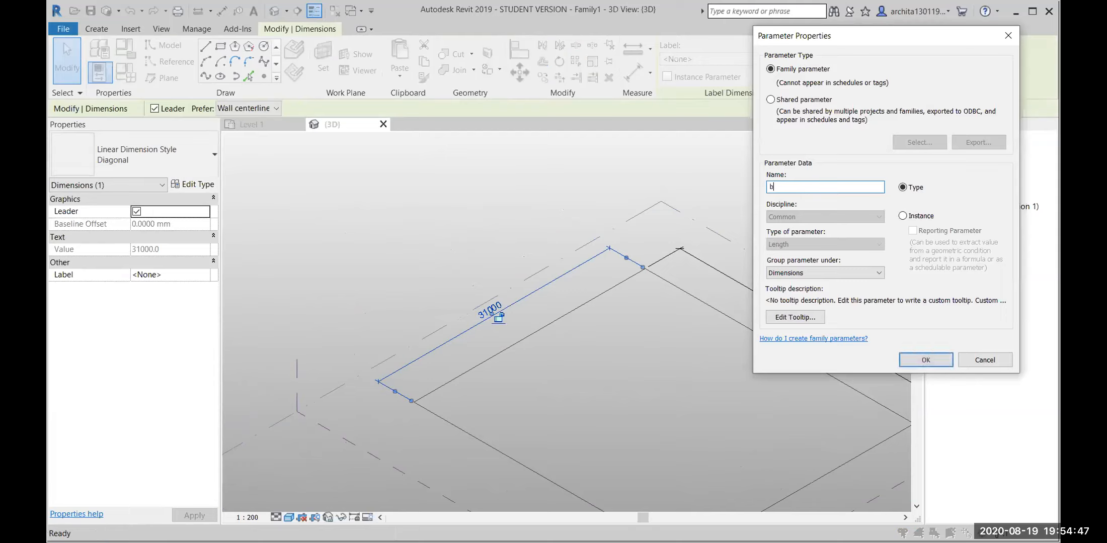
{"action": "key", "text": "BackSpace"}
{"action": "type", "text": "B"}
{"action": "left_click", "coordinate": [907, 360]}
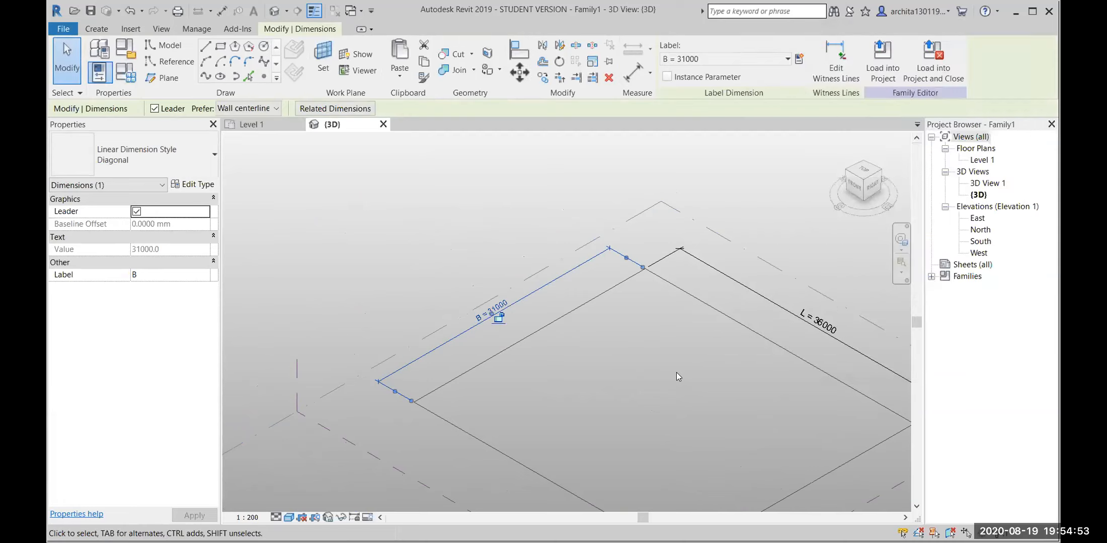
{"action": "left_click", "coordinate": [669, 374]}
Step: Add an unlabelled aligned dimension between the two long edges, outside the rectangle's short side opposite the B dimension
{"action": "scroll", "coordinate": [465, 312], "scroll_direction": "up", "scroll_amount": 2}
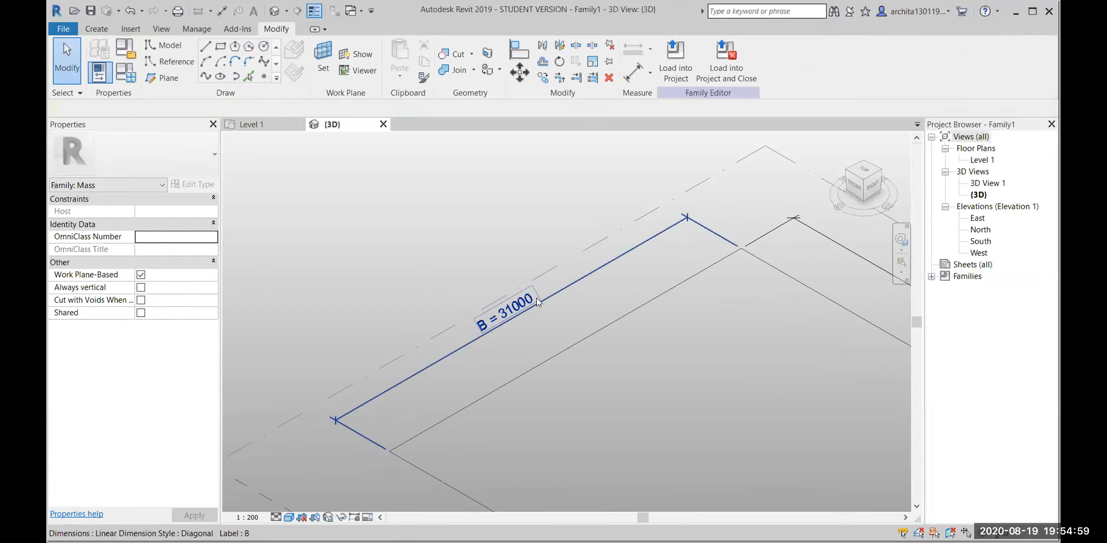
{"action": "scroll", "coordinate": [544, 302], "scroll_direction": "down", "scroll_amount": 3}
{"action": "middle_click_drag", "start_coordinate": [691, 343], "coordinate": [571, 351]}
{"action": "scroll", "coordinate": [592, 376], "scroll_direction": "up", "scroll_amount": 2}
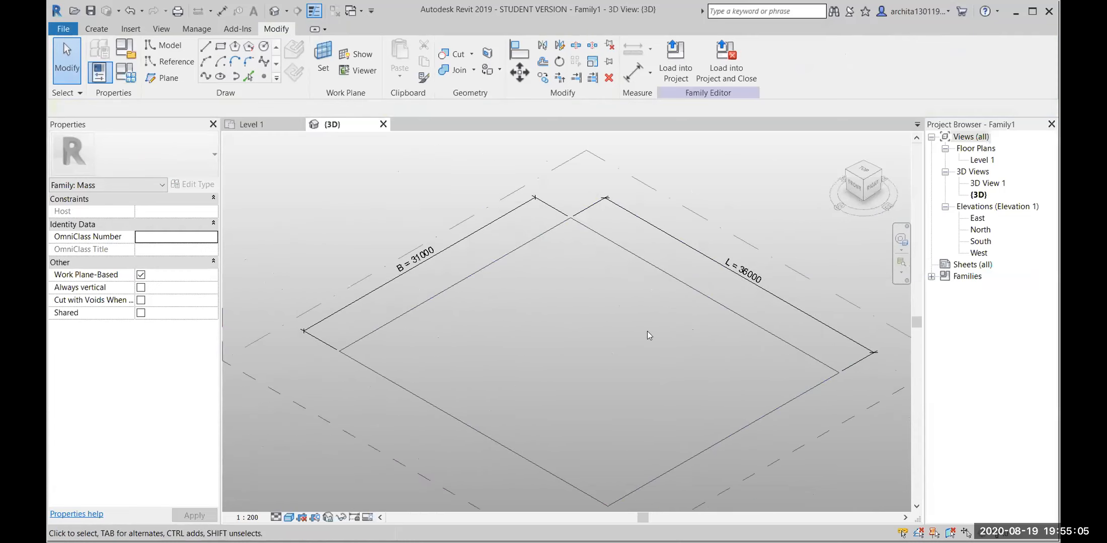
{"action": "middle_click_drag", "start_coordinate": [650, 358], "coordinate": [621, 349]}
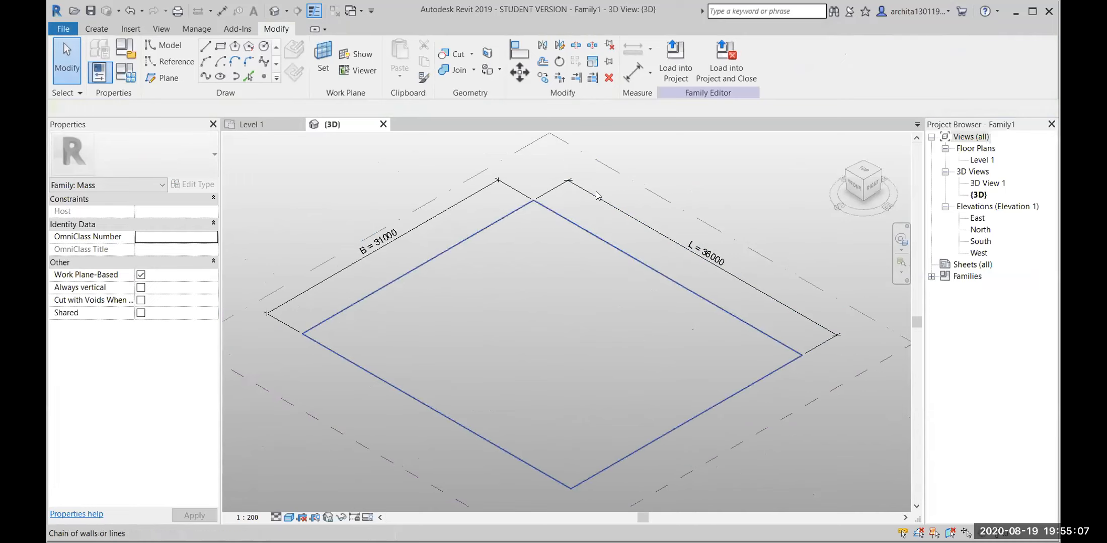
{"action": "left_click", "coordinate": [635, 74]}
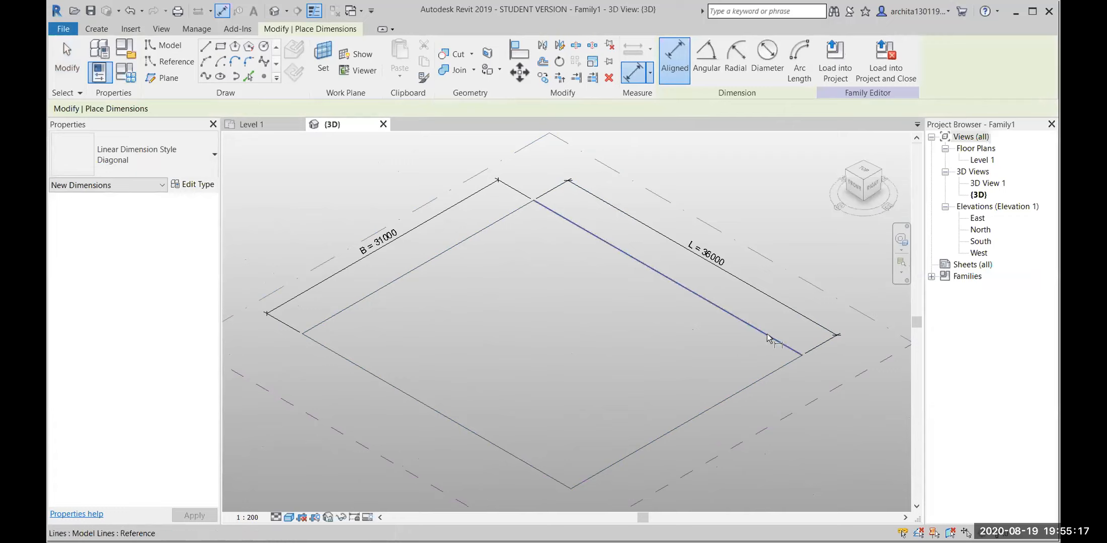
{"action": "left_click", "coordinate": [537, 473]}
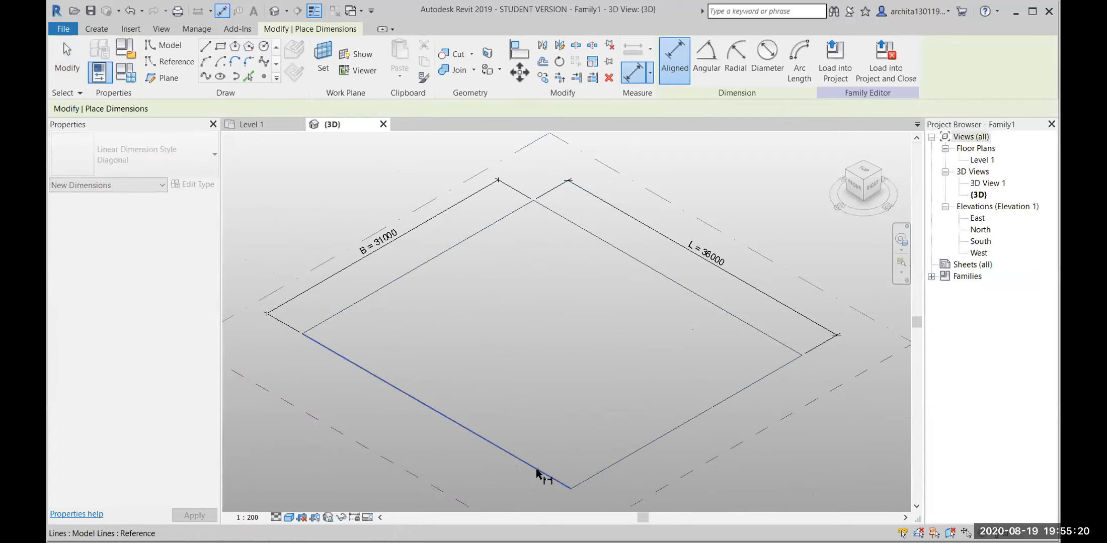
{"action": "left_click", "coordinate": [794, 359]}
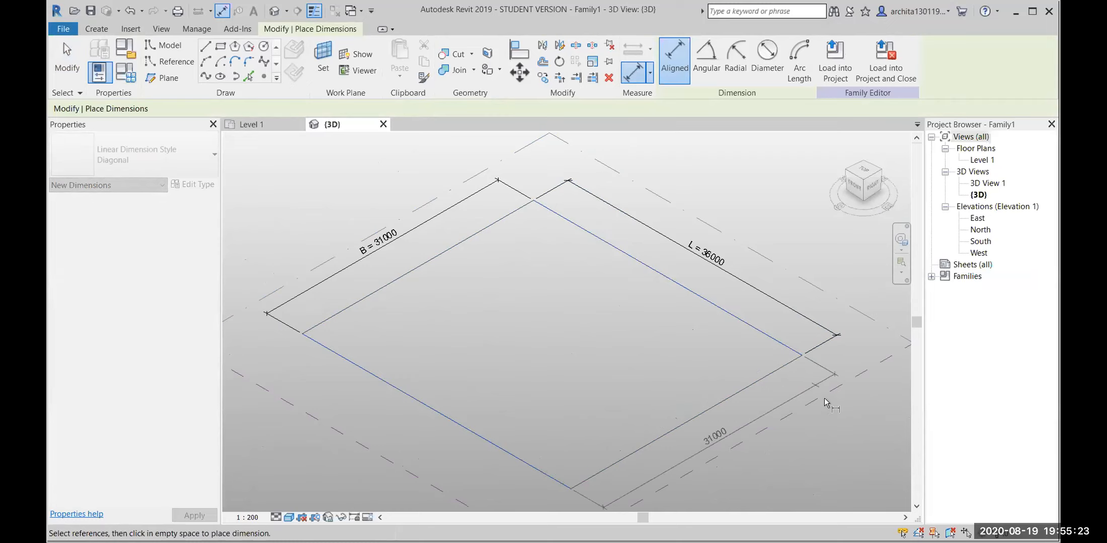
{"action": "left_click", "coordinate": [656, 387]}
{"action": "middle_click_drag", "start_coordinate": [796, 394], "coordinate": [805, 380]}
{"action": "key", "text": "Escape"}
{"action": "key", "text": "Escape"}
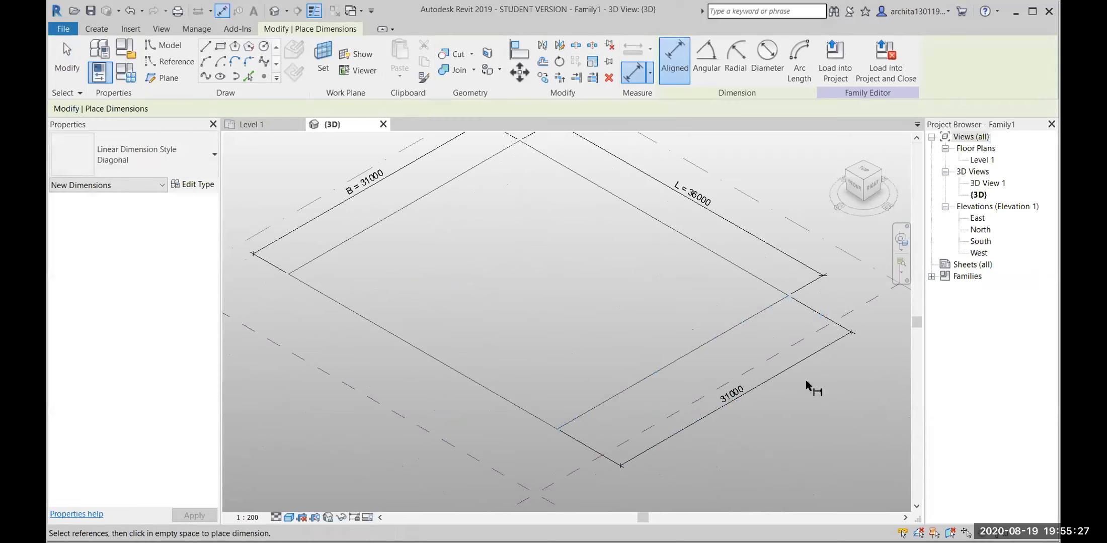
{"action": "key", "text": "Escape"}
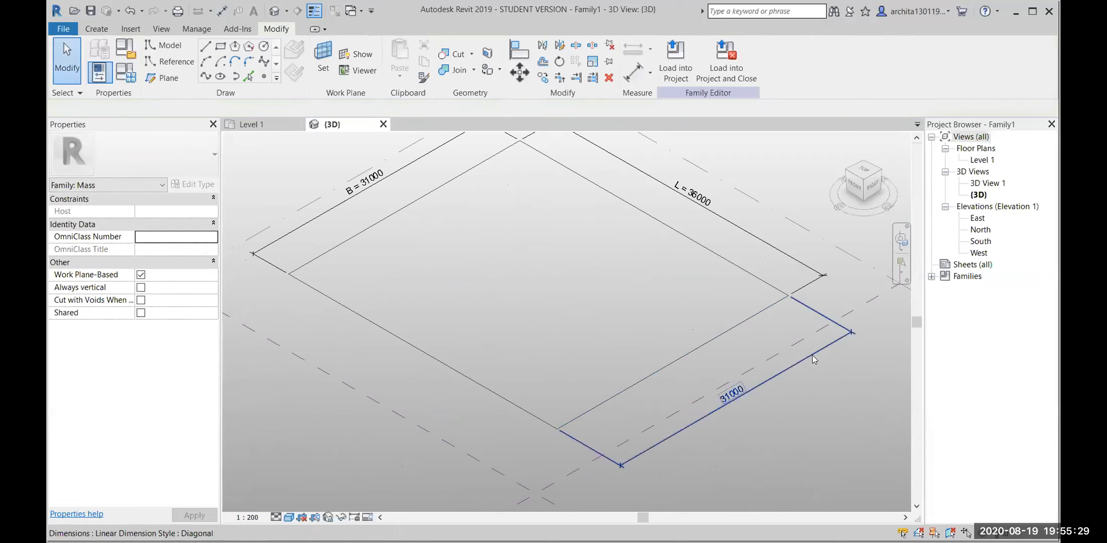
{"action": "left_click", "coordinate": [835, 344]}
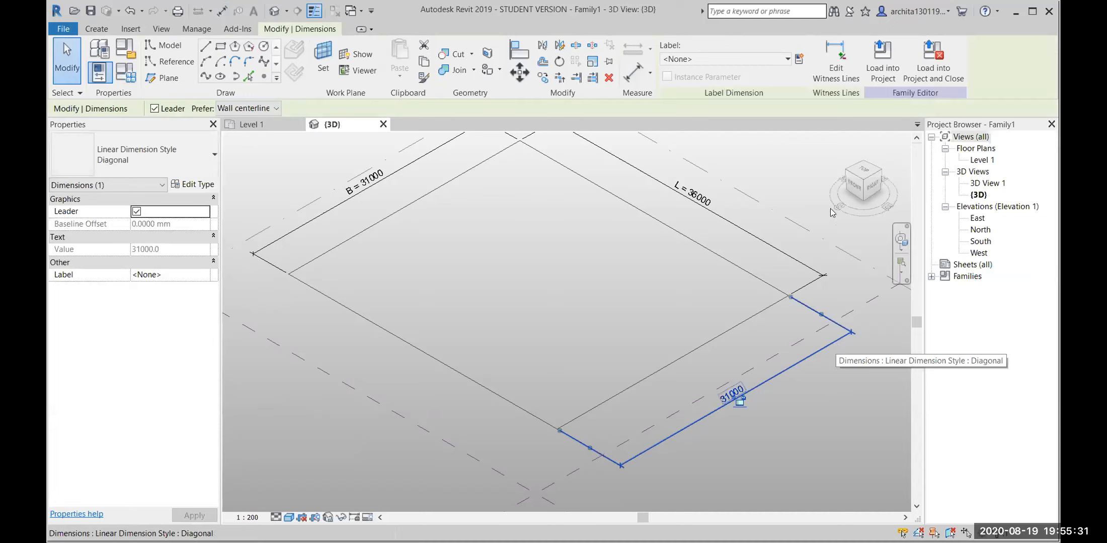
{"action": "left_click", "coordinate": [798, 59]}
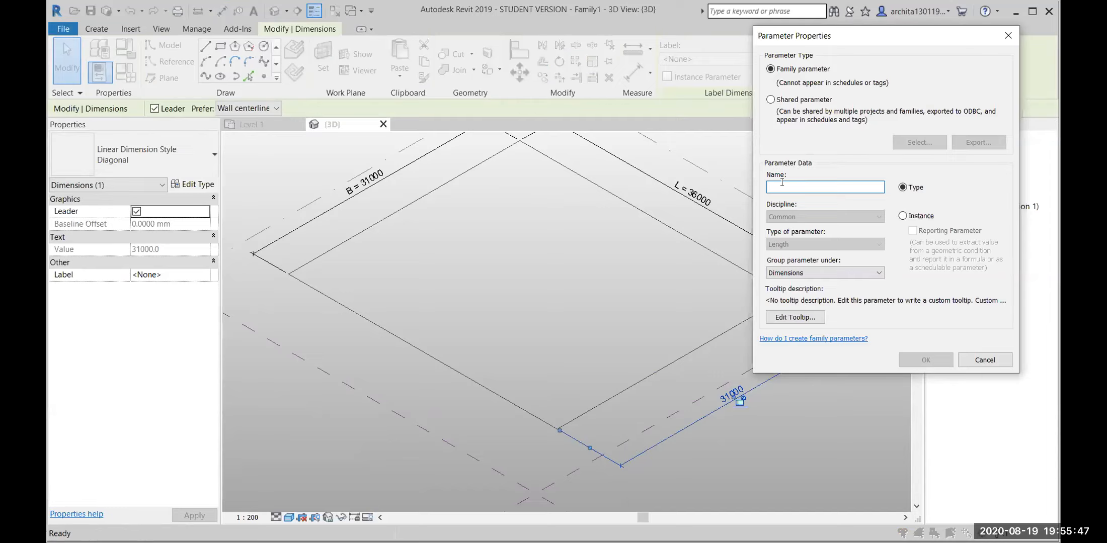
{"action": "type", "text": "F"}
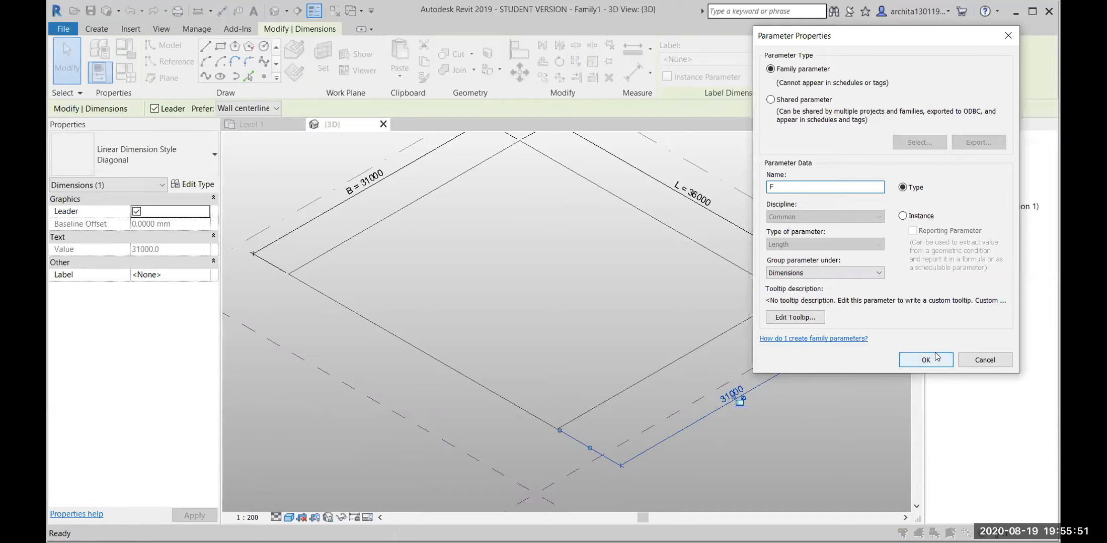
{"action": "left_click", "coordinate": [1016, 39]}
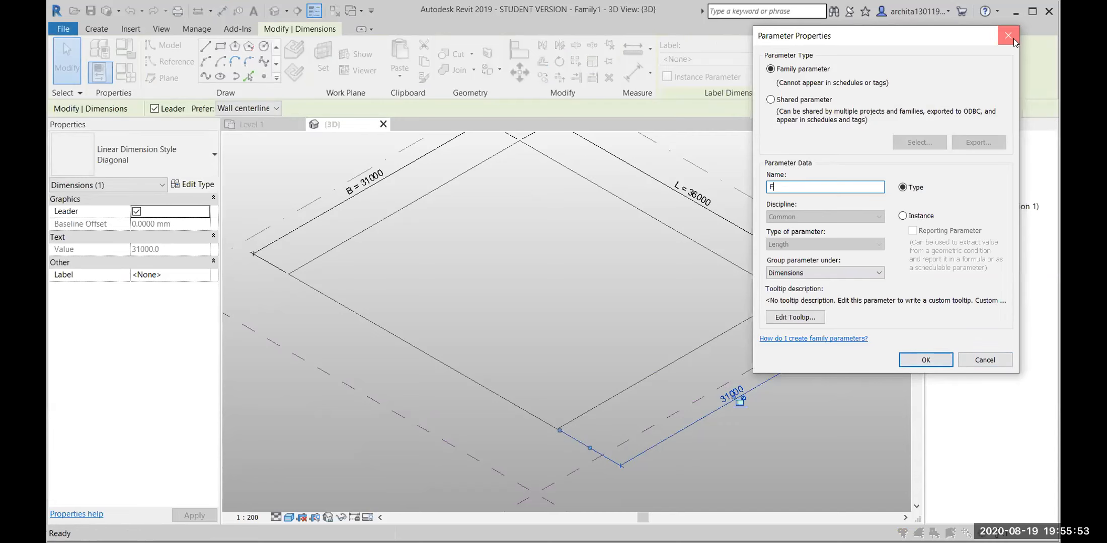
{"action": "left_click", "coordinate": [857, 408]}
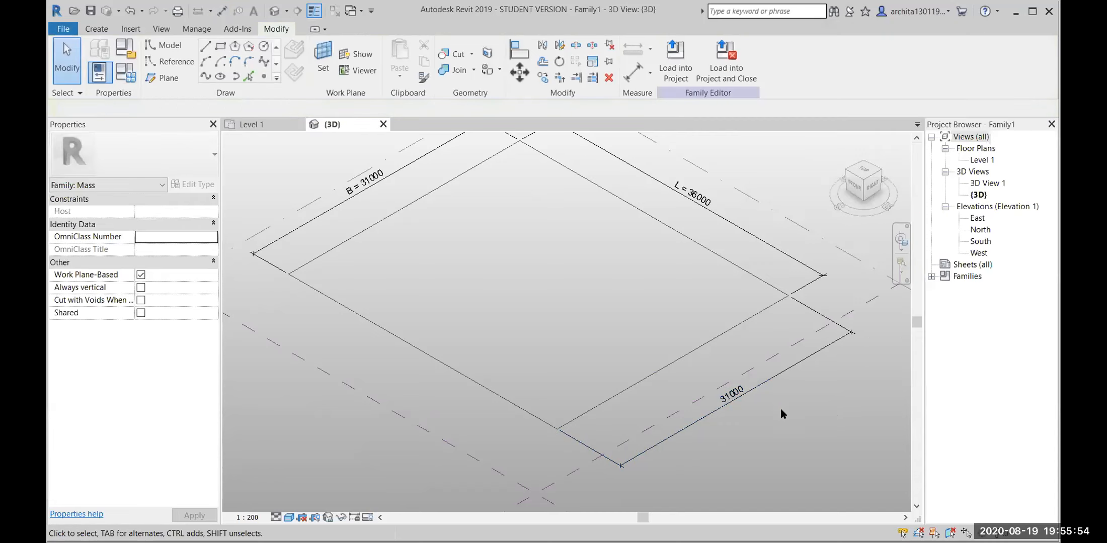
Step: Delete the unlabelled dimension on the short side opposite the B dimension
{"action": "left_click", "coordinate": [780, 374]}
{"action": "key", "text": "Delete"}
{"action": "scroll", "coordinate": [752, 423], "scroll_direction": "down", "scroll_amount": 2}
{"action": "middle_click_drag", "start_coordinate": [748, 429], "coordinate": [714, 451]}
{"action": "scroll", "coordinate": [677, 347], "scroll_direction": "up", "scroll_amount": 2}
{"action": "scroll", "coordinate": [717, 134], "scroll_direction": "up", "scroll_amount": 1}
{"action": "middle_click_drag", "start_coordinate": [703, 217], "coordinate": [768, 184]}
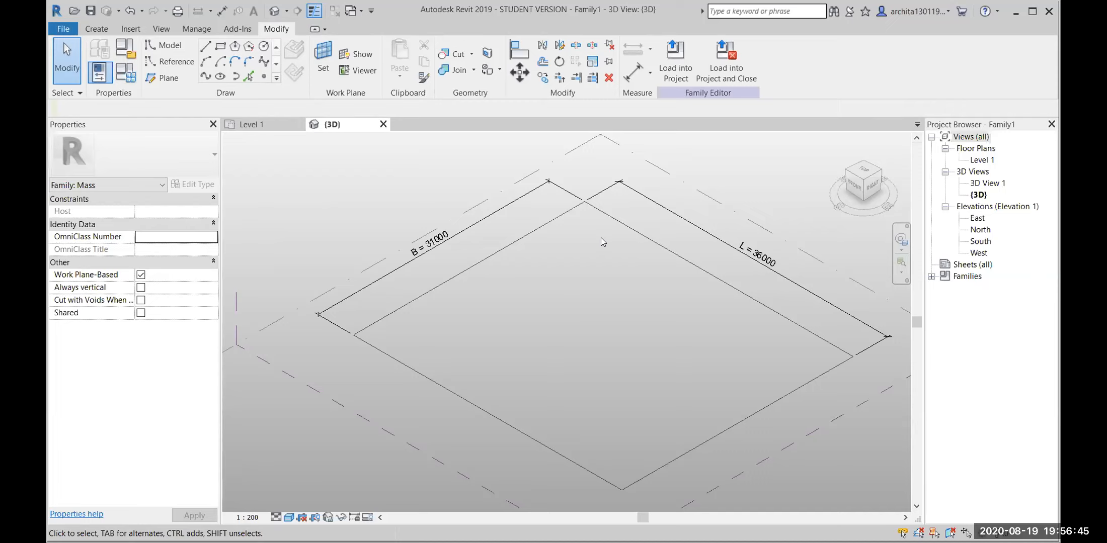
Step: Place another aligned dimension between the rectangle's two long edges, just outside the short side opposite the B dimension
{"action": "key", "text": "Tab"}
{"action": "left_click", "coordinate": [655, 251]}
{"action": "scroll", "coordinate": [559, 266], "scroll_direction": "down", "scroll_amount": 3}
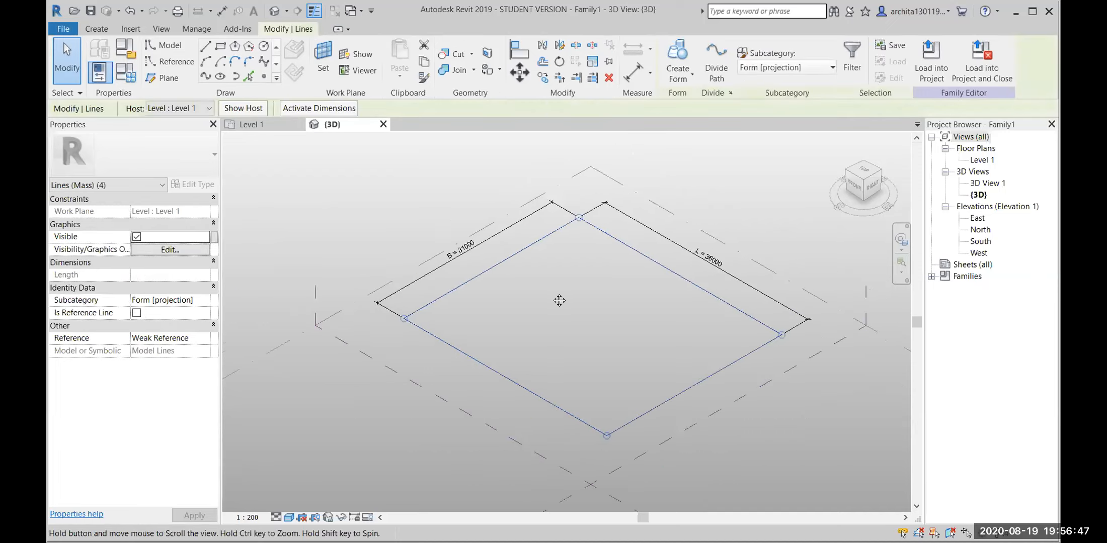
{"action": "left_click", "coordinate": [634, 73]}
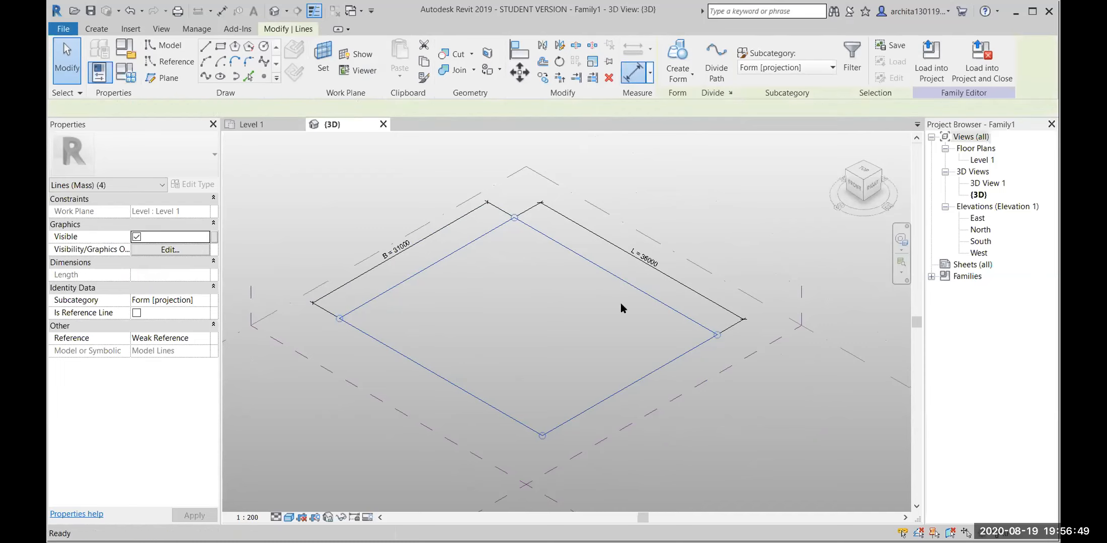
{"action": "left_click", "coordinate": [501, 415]}
{"action": "left_click", "coordinate": [684, 318]}
{"action": "left_click", "coordinate": [708, 368]}
{"action": "key", "text": "Escape"}
{"action": "key", "text": "Escape"}
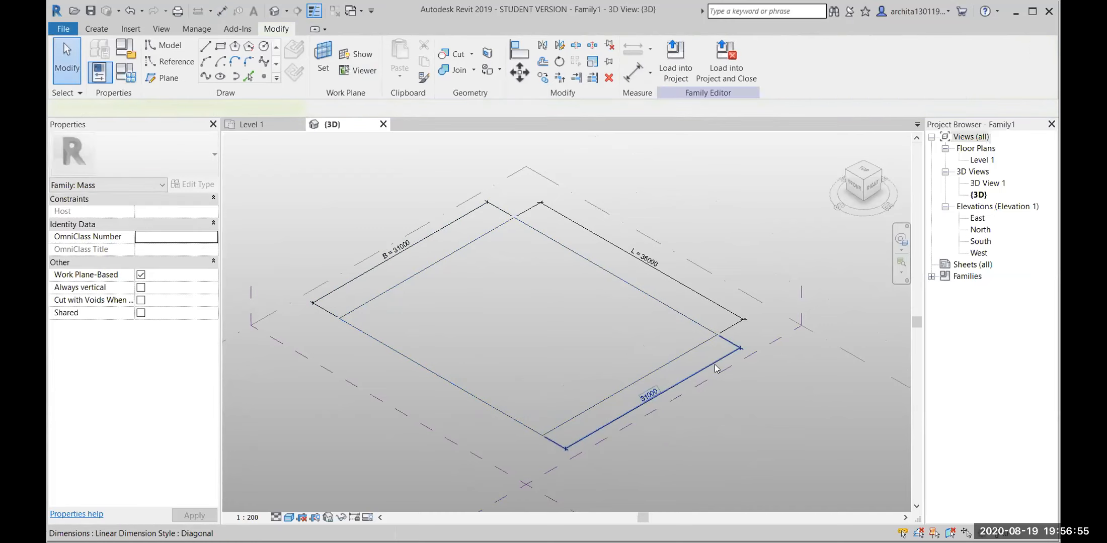
Step: Select the unlabelled dimension opposite the B dimension and delete it
{"action": "left_click", "coordinate": [717, 369]}
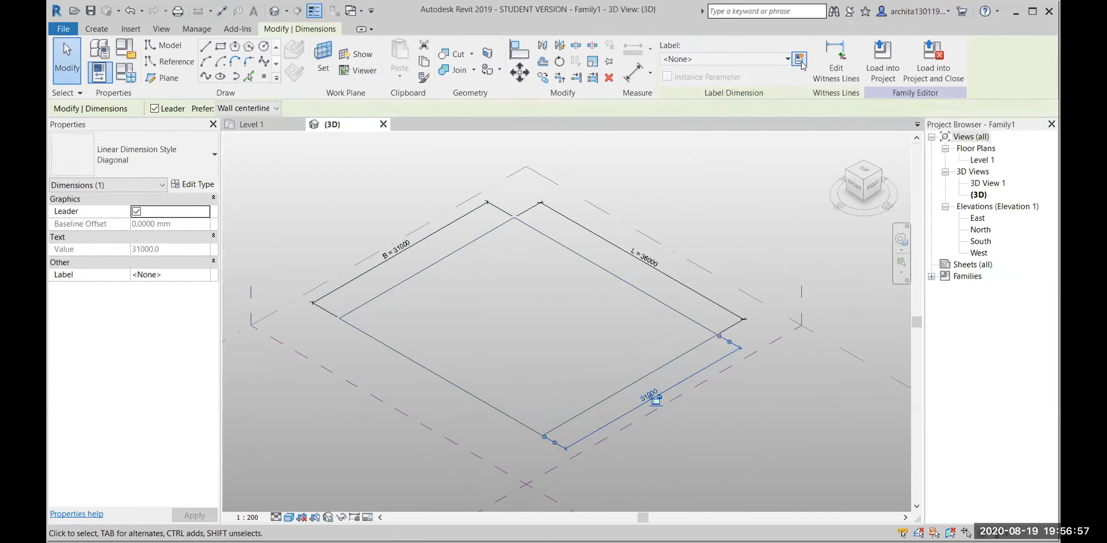
{"action": "left_click", "coordinate": [783, 286]}
{"action": "left_click", "coordinate": [725, 352]}
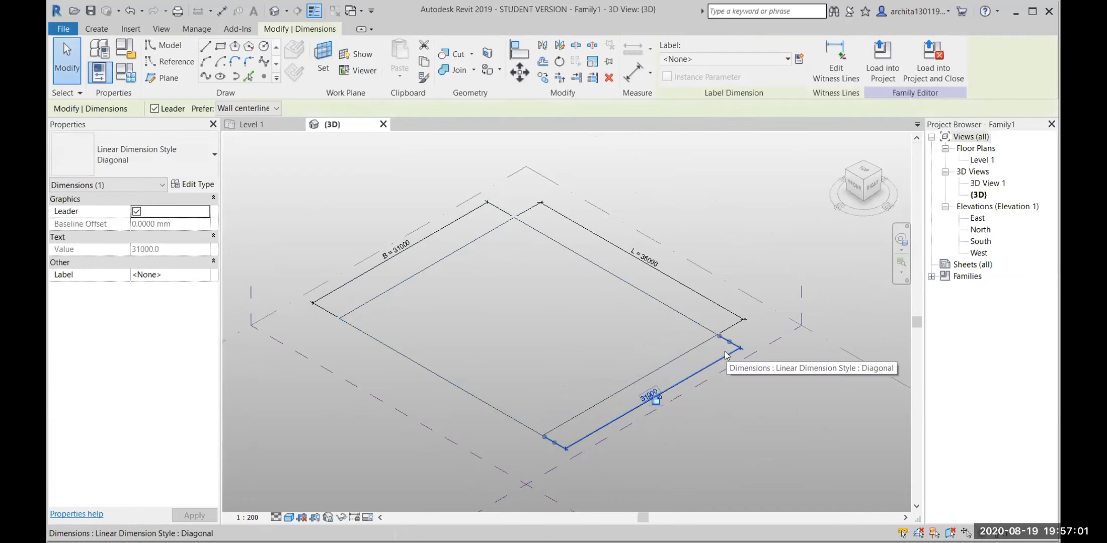
{"action": "key", "text": "Delete"}
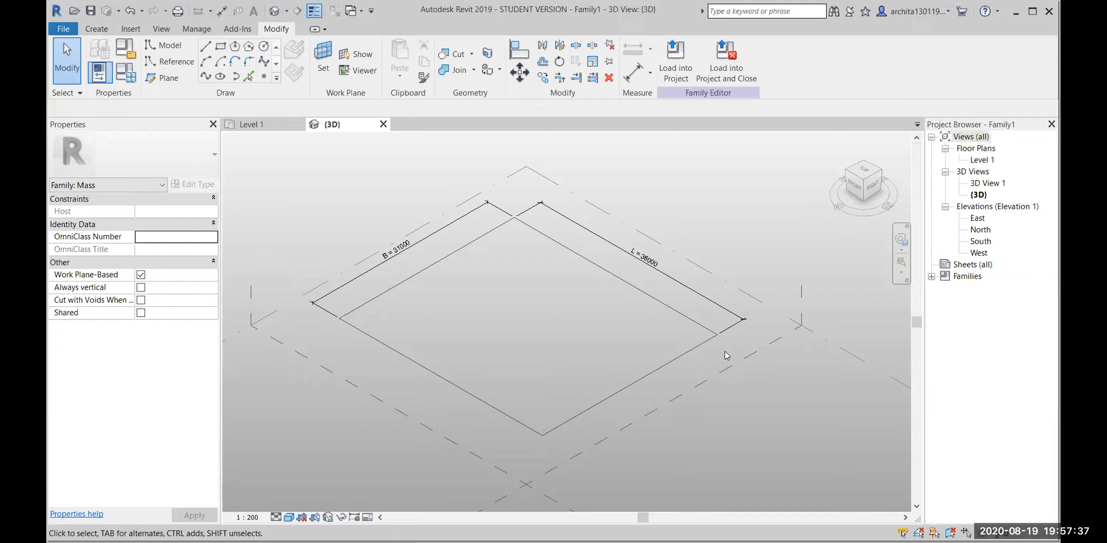
Step: Dimension the distance between the rectangle's long edges once more with an aligned dimension outside the unlabelled short side
{"action": "left_click", "coordinate": [634, 75]}
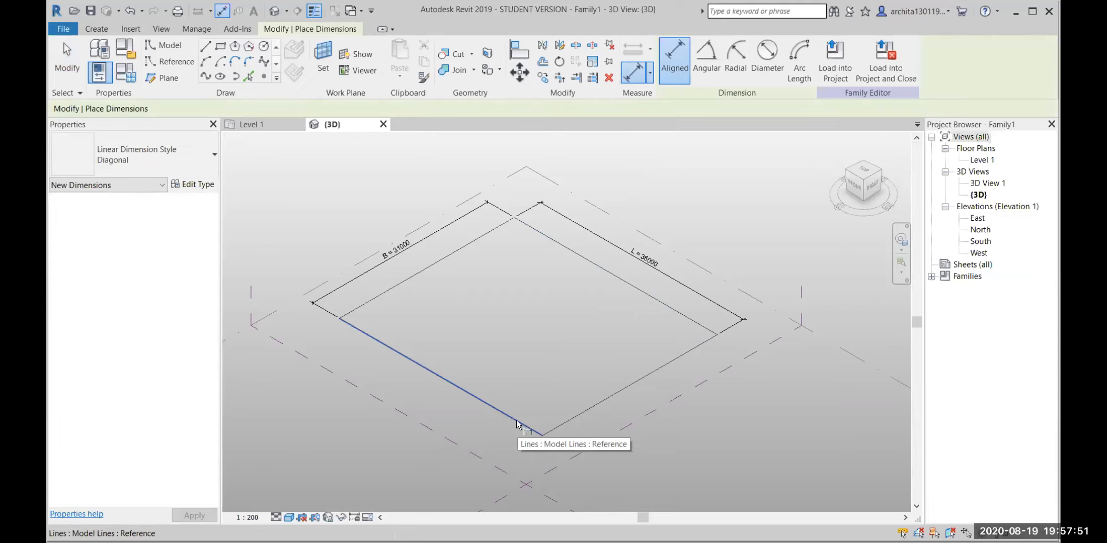
{"action": "left_click", "coordinate": [517, 424]}
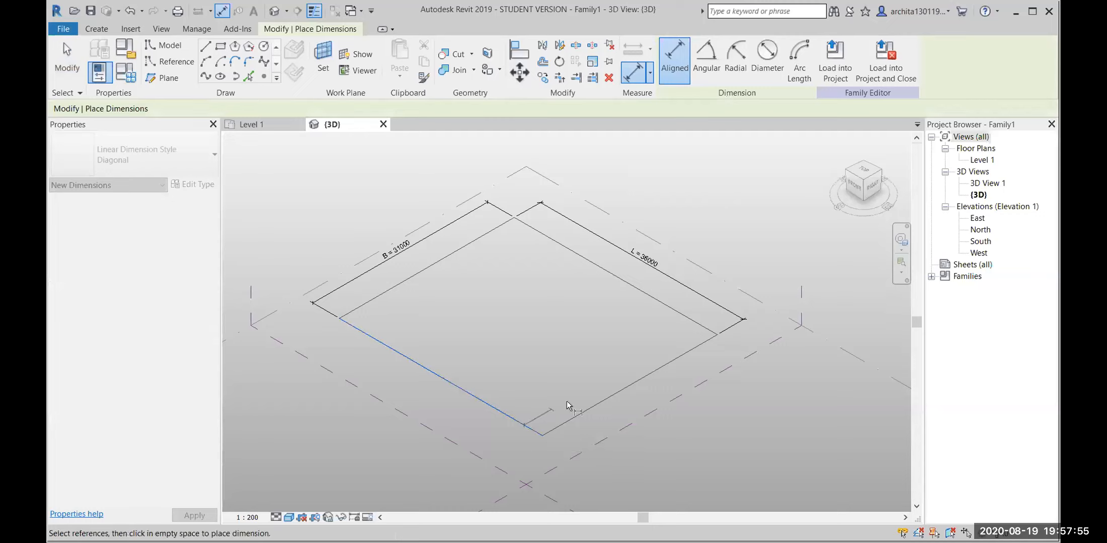
{"action": "left_click", "coordinate": [702, 328]}
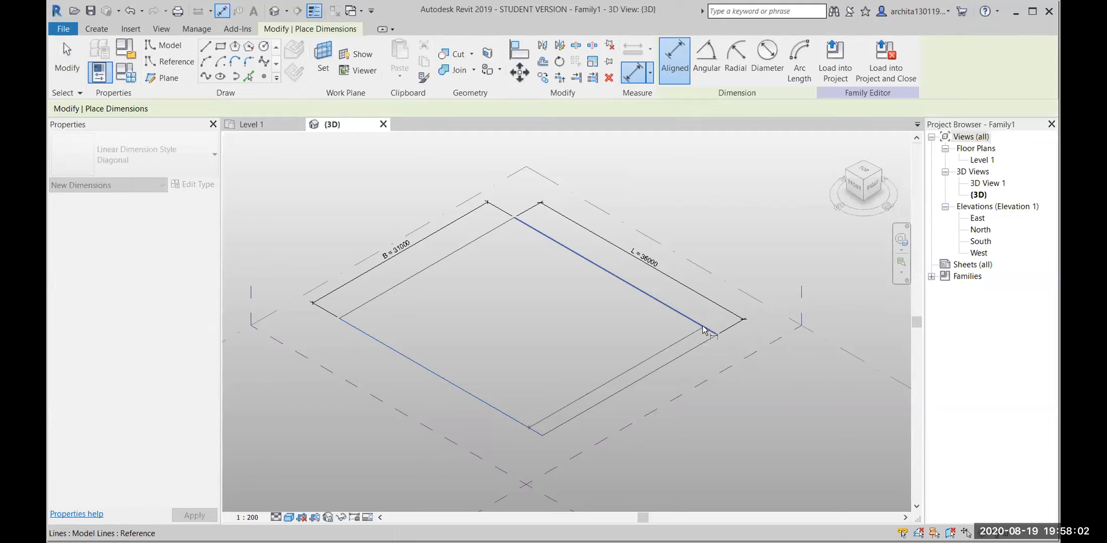
{"action": "left_click", "coordinate": [728, 349]}
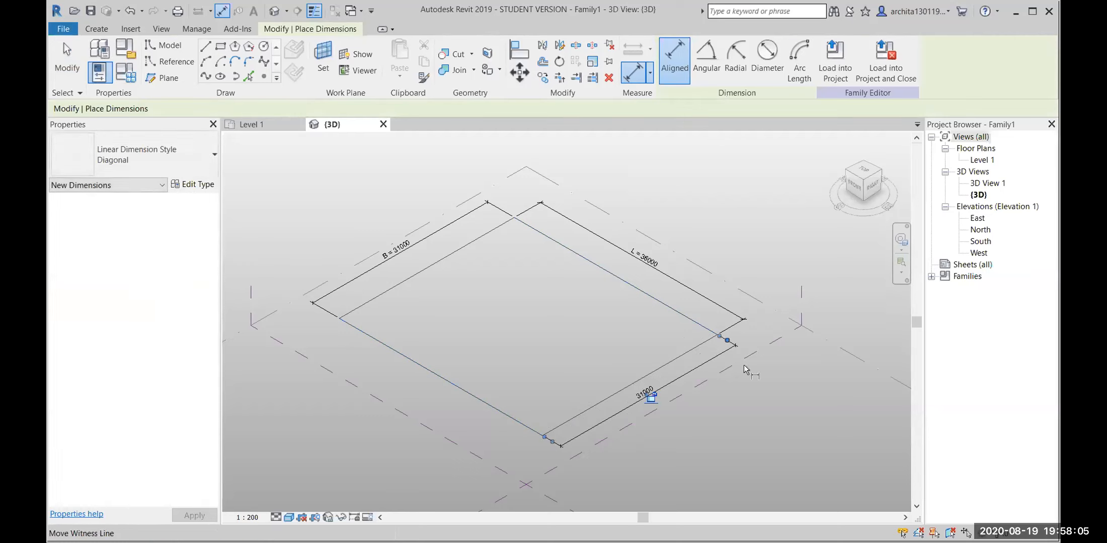
{"action": "key", "text": "Escape"}
{"action": "key", "text": "Escape"}
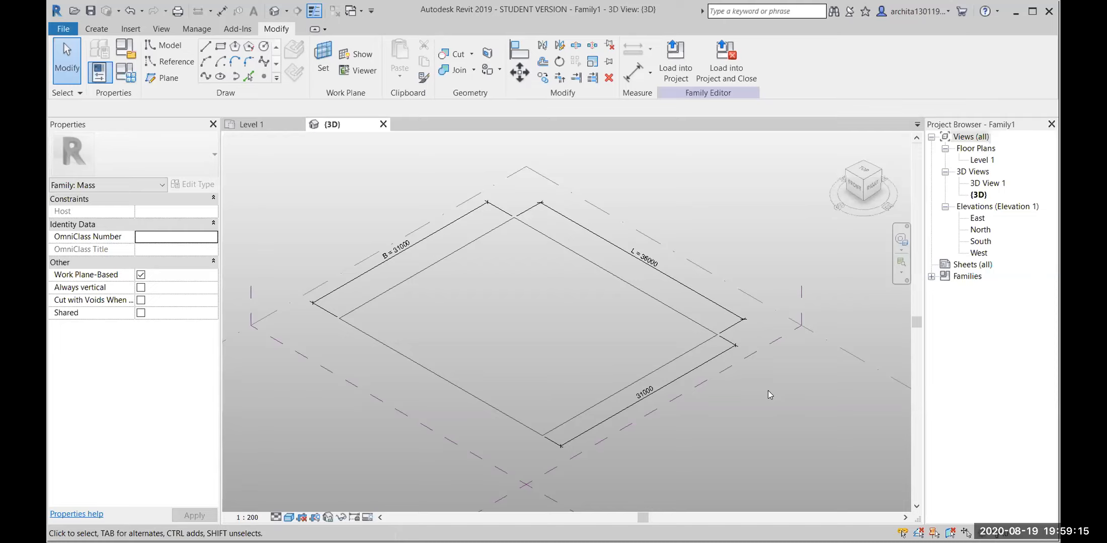
Step: Delete the extra aligned dimension outside the short side opposite the B dimension
{"action": "left_click", "coordinate": [725, 351]}
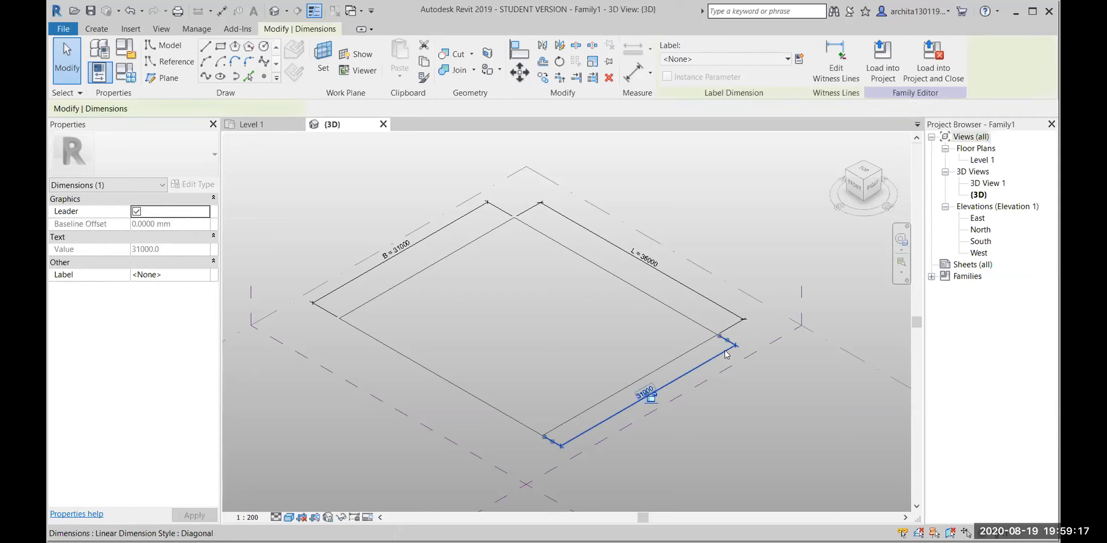
{"action": "key", "text": "Delete"}
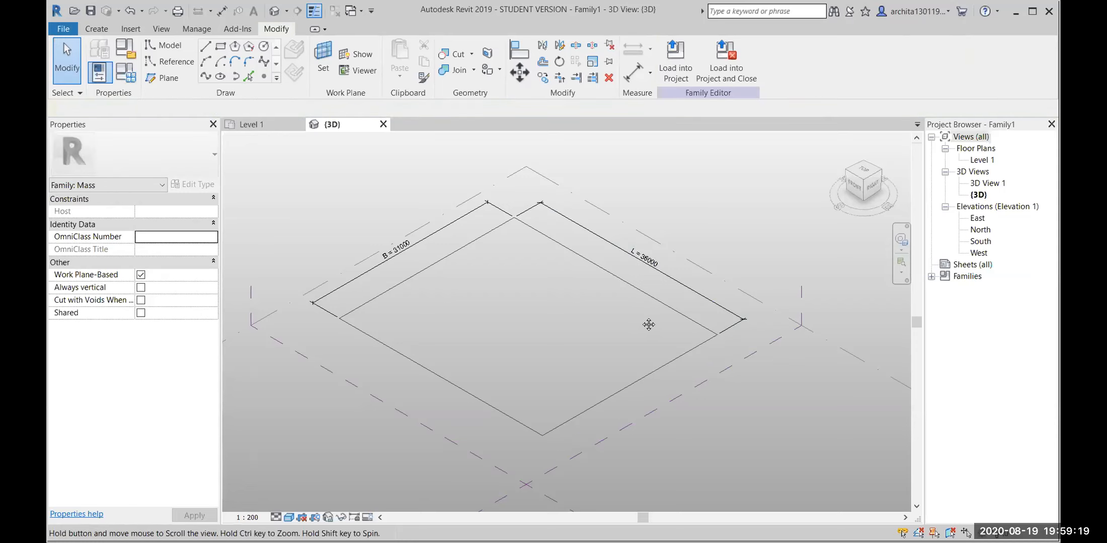
{"action": "middle_click_drag", "start_coordinate": [649, 324], "coordinate": [674, 330]}
{"action": "scroll", "coordinate": [426, 299], "scroll_direction": "up", "scroll_amount": 1}
{"action": "middle_click_drag", "start_coordinate": [462, 304], "coordinate": [536, 321]}
{"action": "scroll", "coordinate": [426, 300], "scroll_direction": "up", "scroll_amount": 1}
{"action": "scroll", "coordinate": [450, 309], "scroll_direction": "down", "scroll_amount": 1}
{"action": "scroll", "coordinate": [521, 317], "scroll_direction": "up", "scroll_amount": 1}
{"action": "middle_click_drag", "start_coordinate": [608, 310], "coordinate": [572, 282]}
{"action": "scroll", "coordinate": [593, 270], "scroll_direction": "down", "scroll_amount": 1}
{"action": "scroll", "coordinate": [571, 281], "scroll_direction": "up", "scroll_amount": 1}
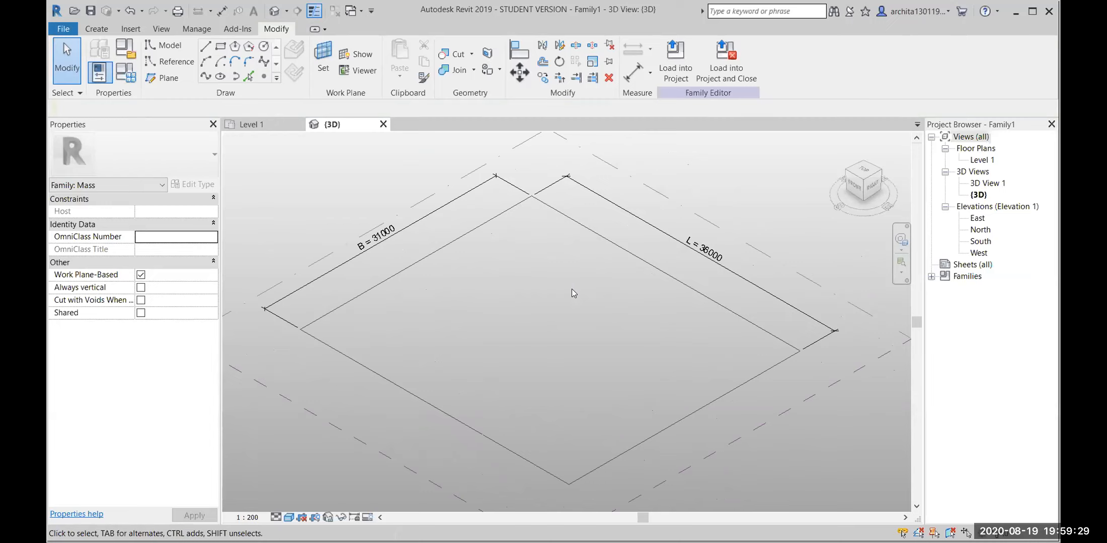
Step: Set parameter B to 40000 in the family types and apply it to the rectangle
{"action": "scroll", "coordinate": [635, 387], "scroll_direction": "down", "scroll_amount": 1}
{"action": "middle_click_drag", "start_coordinate": [673, 388], "coordinate": [688, 410]}
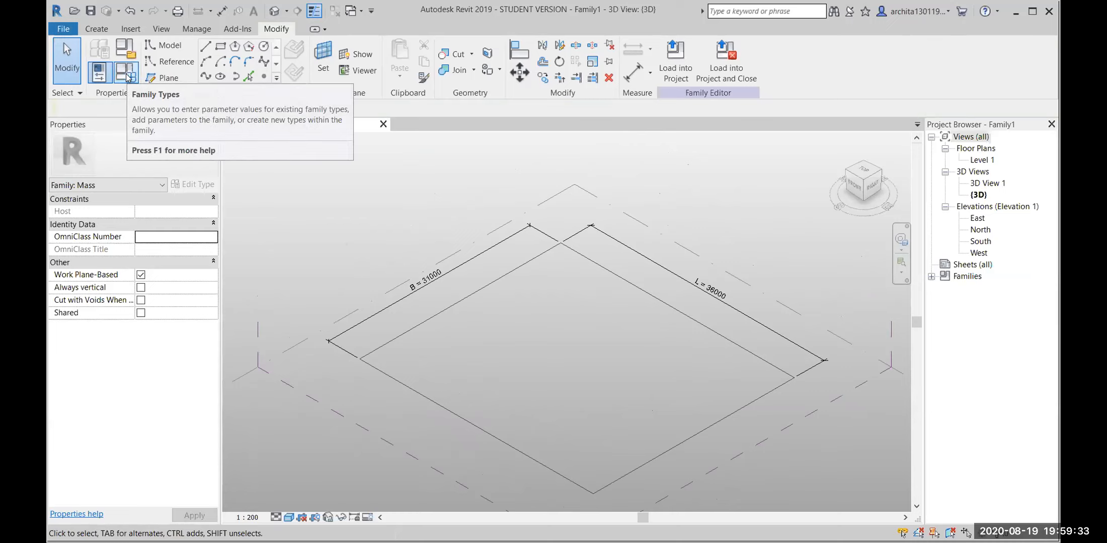
{"action": "scroll", "coordinate": [523, 341], "scroll_direction": "down", "scroll_amount": 1}
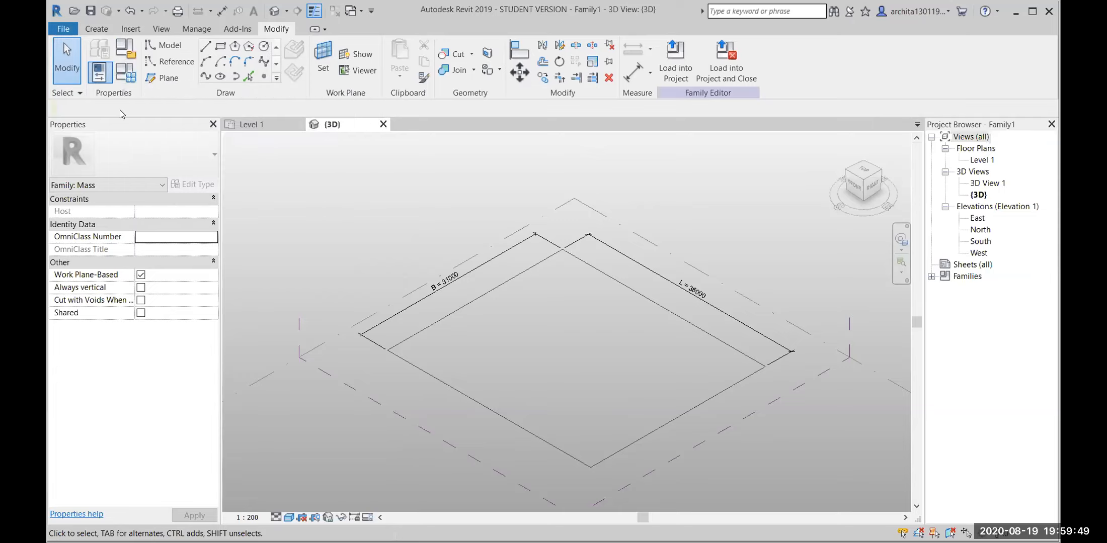
{"action": "left_click", "coordinate": [124, 76]}
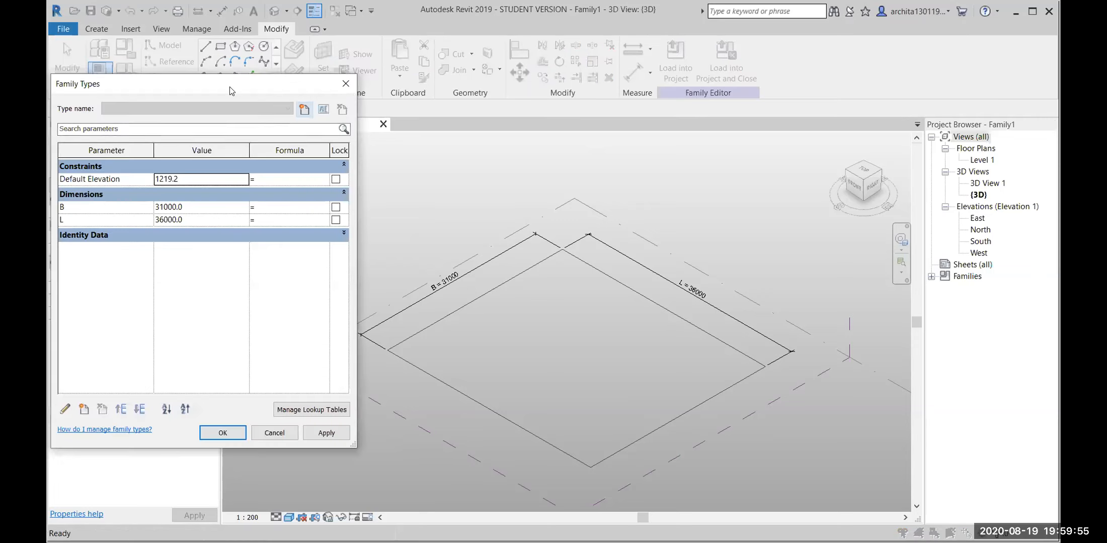
{"action": "left_click_drag", "start_coordinate": [230, 90], "coordinate": [228, 131]}
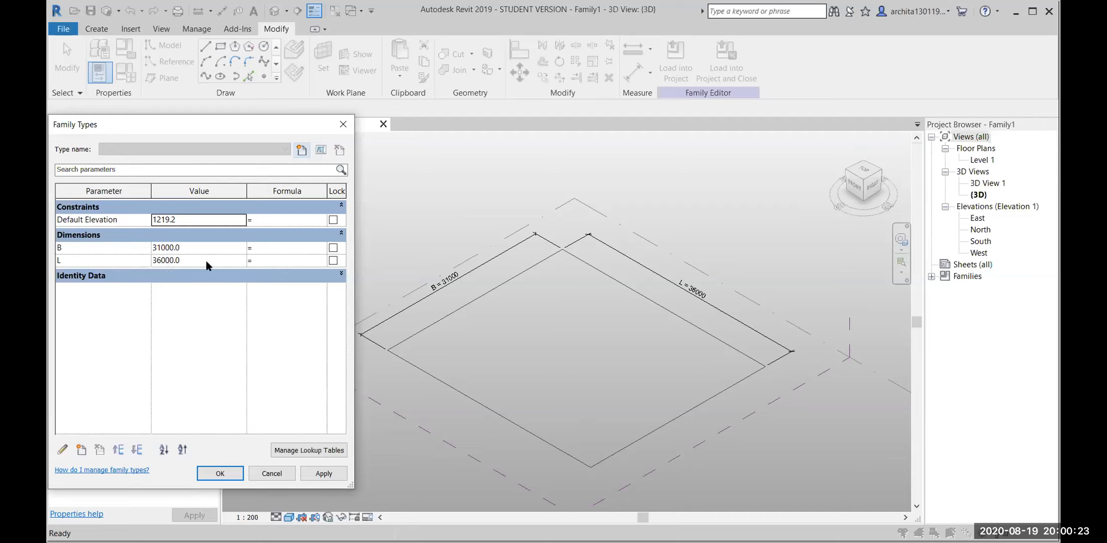
{"action": "left_click", "coordinate": [184, 249]}
{"action": "type", "text": "40000"}
{"action": "left_click", "coordinate": [323, 474]}
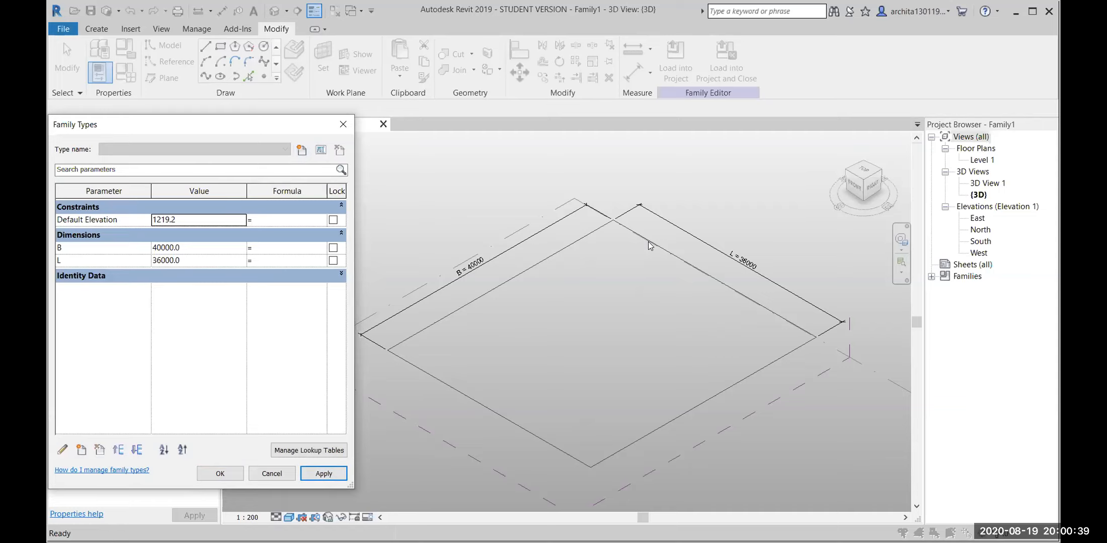
Step: Set parameter L to 30000, apply it to the rectangle and accept the family types
{"action": "left_click", "coordinate": [176, 260]}
{"action": "double_click", "coordinate": [188, 257]}
{"action": "type", "text": "30"}
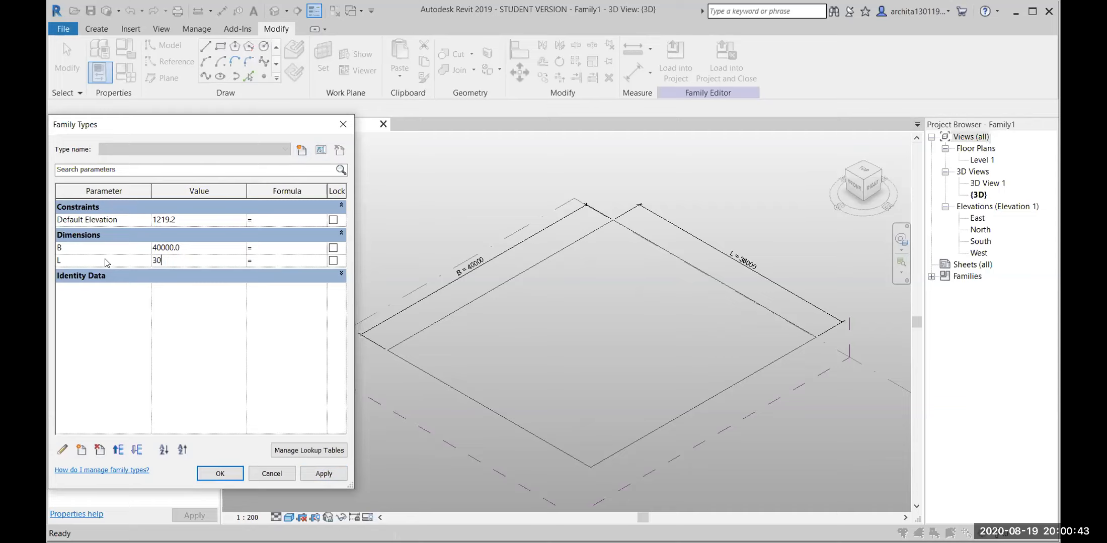
{"action": "type", "text": "000"}
{"action": "left_click", "coordinate": [323, 473]}
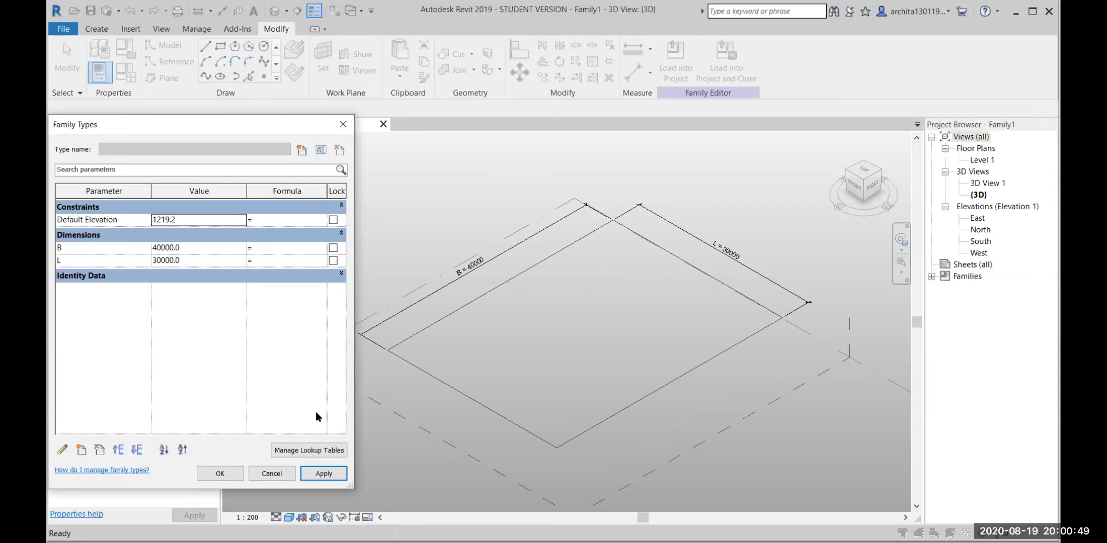
{"action": "left_click", "coordinate": [220, 473]}
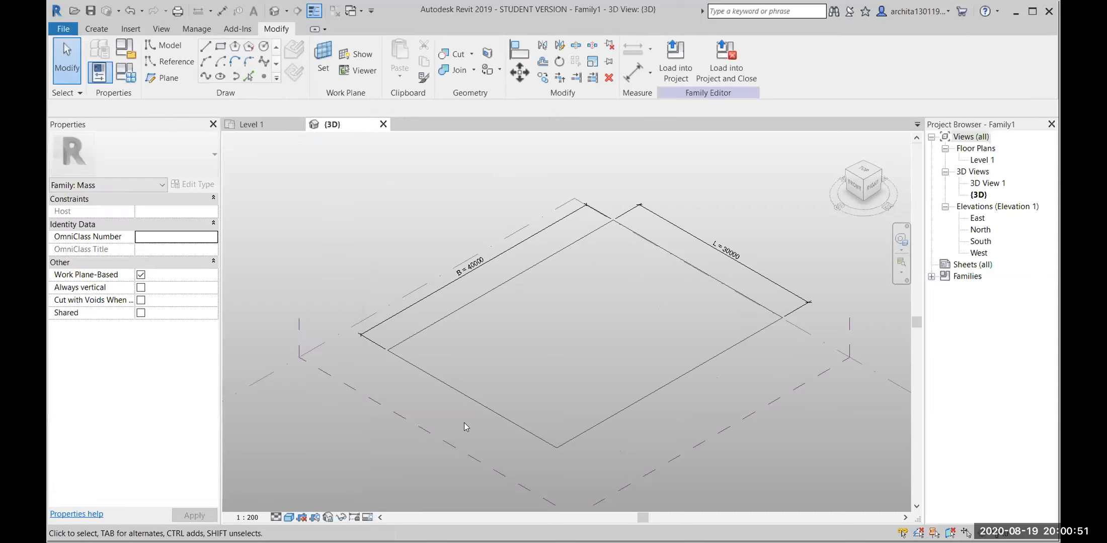
{"action": "scroll", "coordinate": [610, 353], "scroll_direction": "up", "scroll_amount": 1}
{"action": "scroll", "coordinate": [610, 352], "scroll_direction": "up", "scroll_amount": 1}
{"action": "middle_click_drag", "start_coordinate": [609, 353], "coordinate": [618, 375]}
{"action": "middle_click_drag", "start_coordinate": [618, 386], "coordinate": [609, 374]}
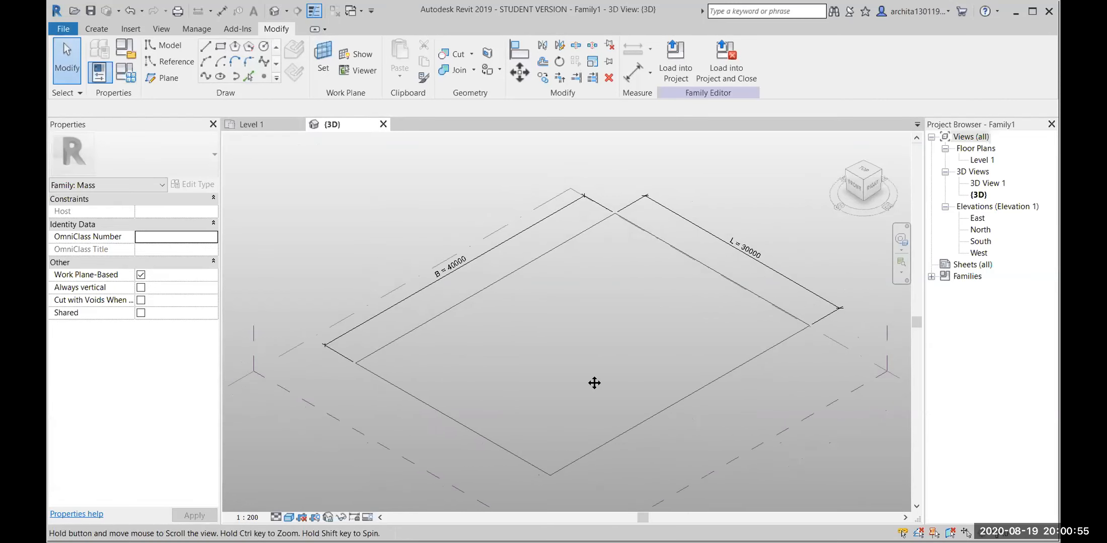
{"action": "left_click", "coordinate": [120, 77]}
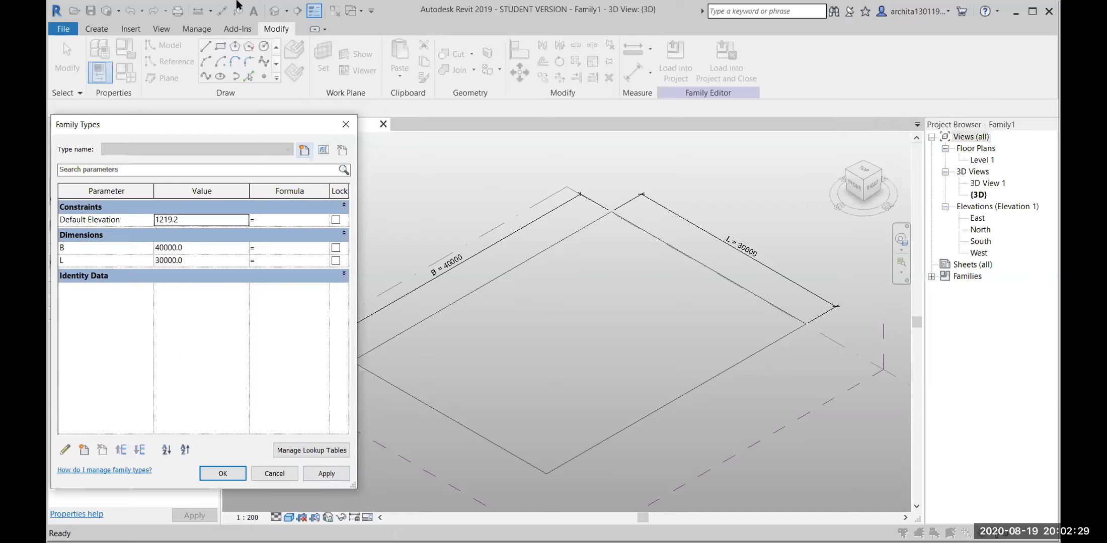
{"action": "left_click", "coordinate": [338, 129]}
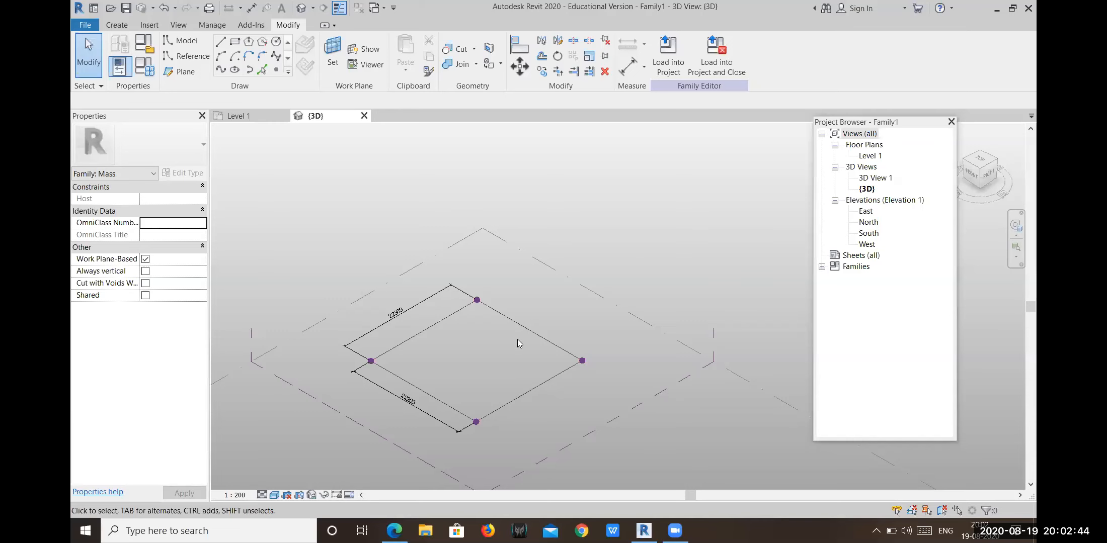
Step: Review the values and formulas of parameters b and l in the other model's family types
{"action": "scroll", "coordinate": [519, 342], "scroll_direction": "up", "scroll_amount": 3}
{"action": "scroll", "coordinate": [551, 336], "scroll_direction": "down", "scroll_amount": 2}
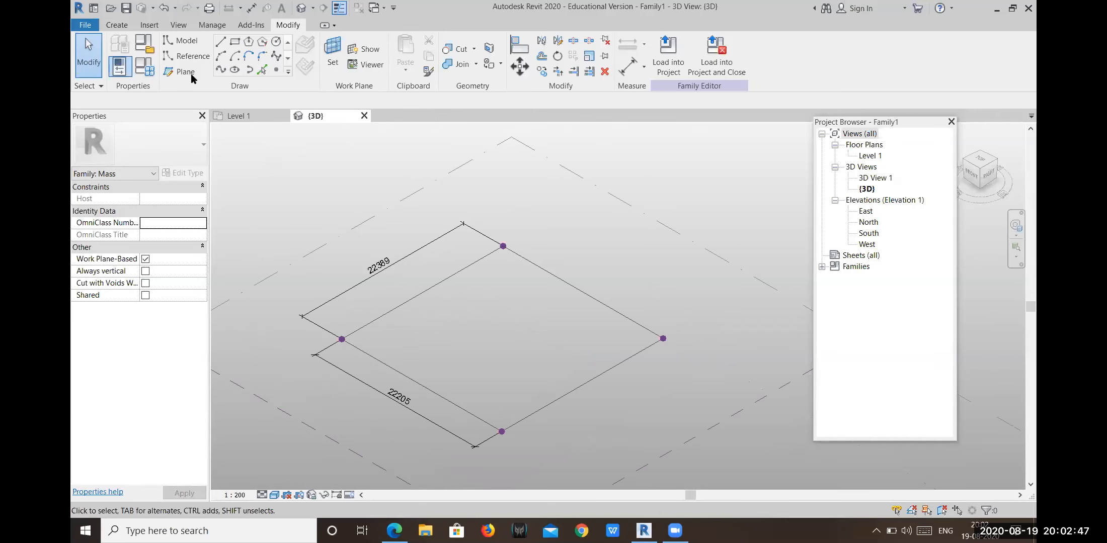
{"action": "left_click", "coordinate": [145, 67]}
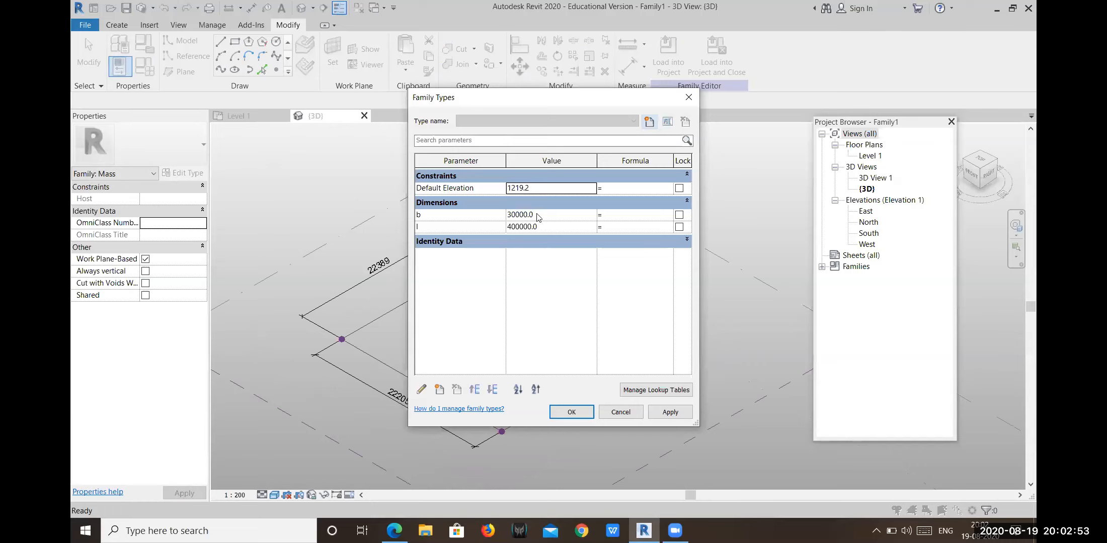
{"action": "left_click", "coordinate": [466, 161]}
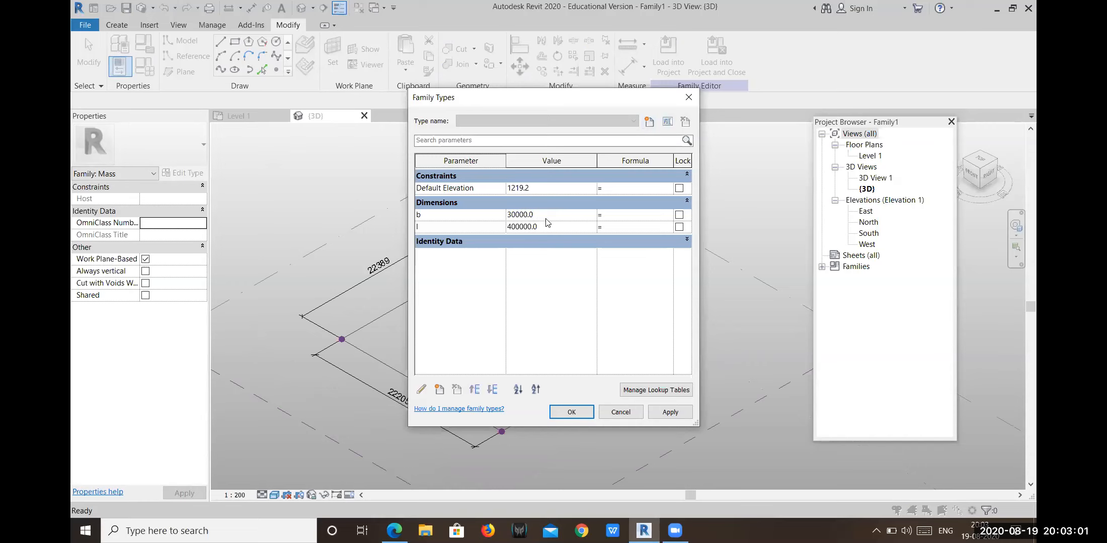
{"action": "left_click", "coordinate": [688, 97]}
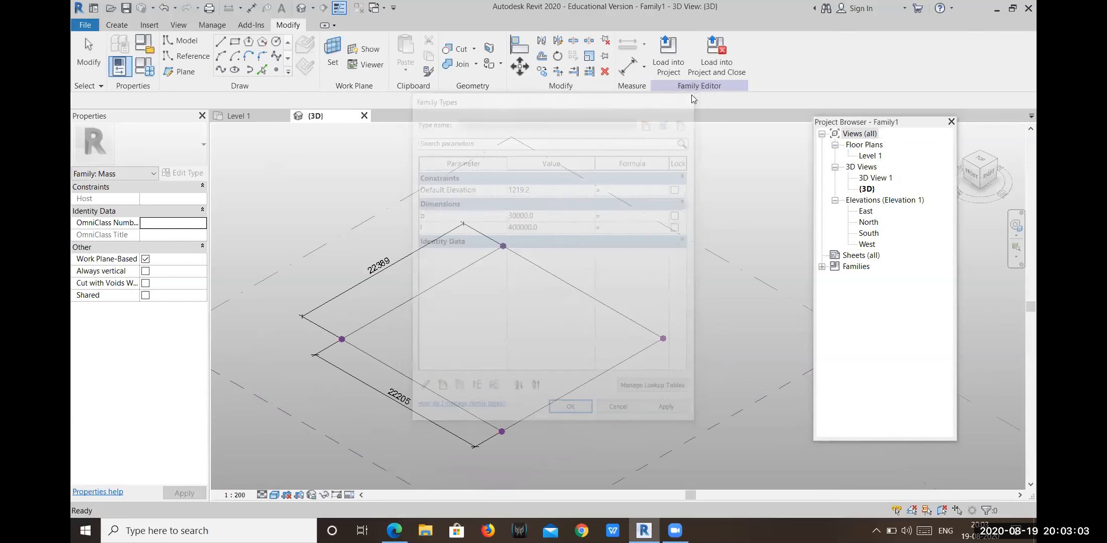
Step: Inspect the other model's rectangle lines and the label assignment of its 22389 dimension
{"action": "key", "text": "Tab"}
{"action": "left_click", "coordinate": [551, 267]}
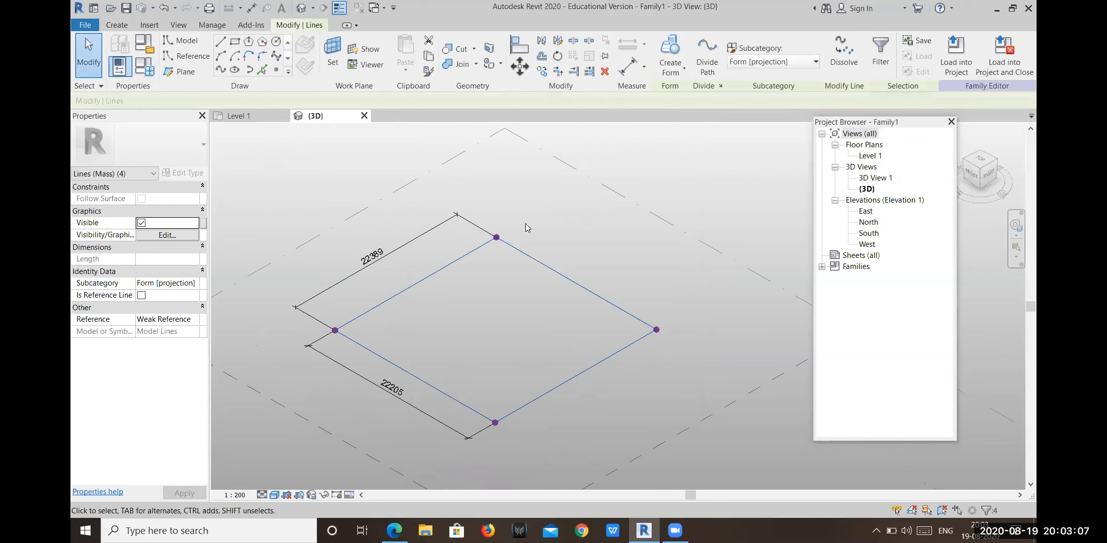
{"action": "key", "text": "Escape"}
{"action": "left_click", "coordinate": [369, 259]}
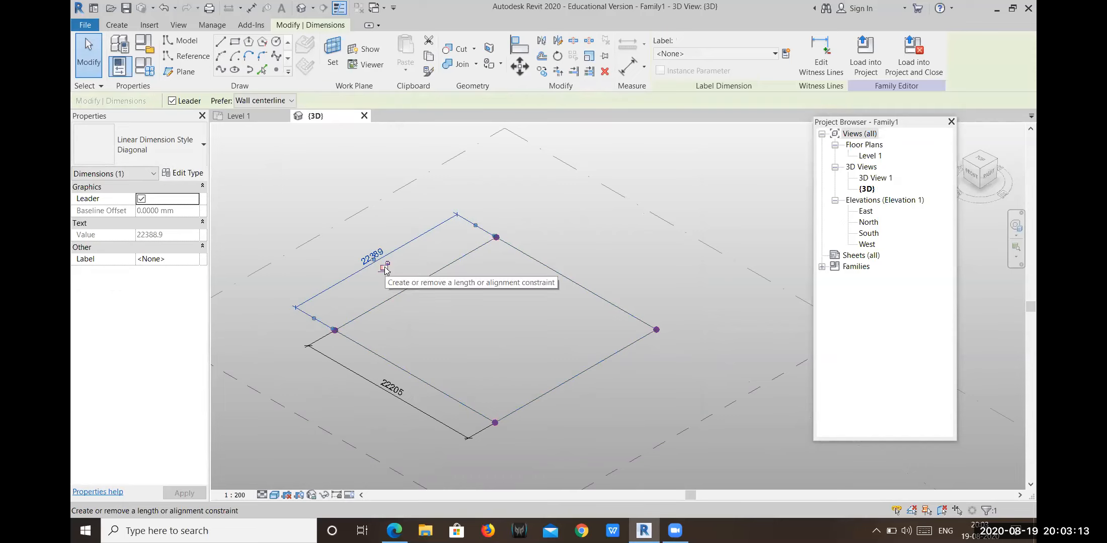
{"action": "scroll", "coordinate": [378, 260], "scroll_direction": "up", "scroll_amount": 3}
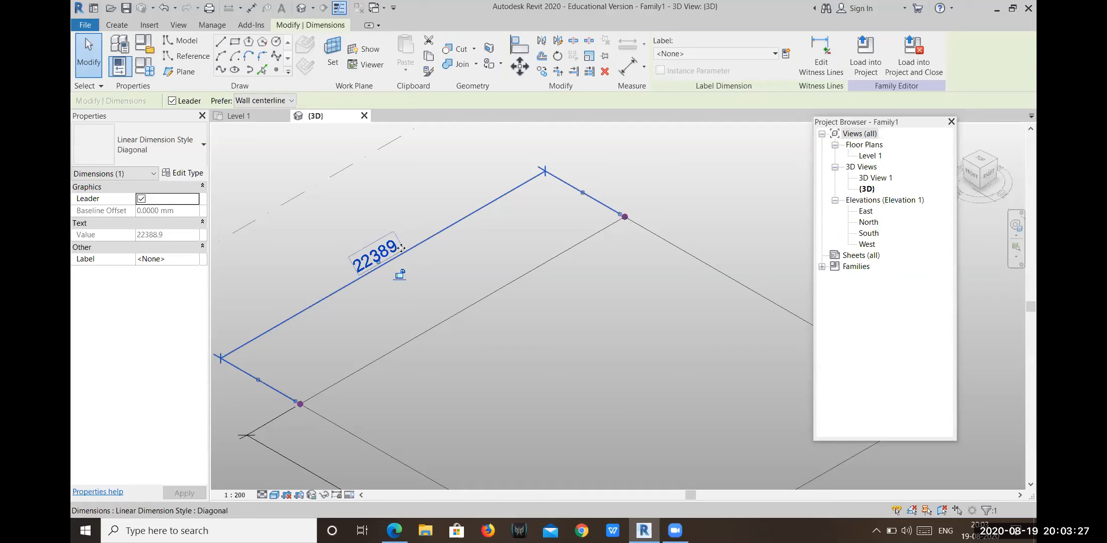
{"action": "left_click", "coordinate": [416, 238]}
{"action": "left_click", "coordinate": [394, 250]}
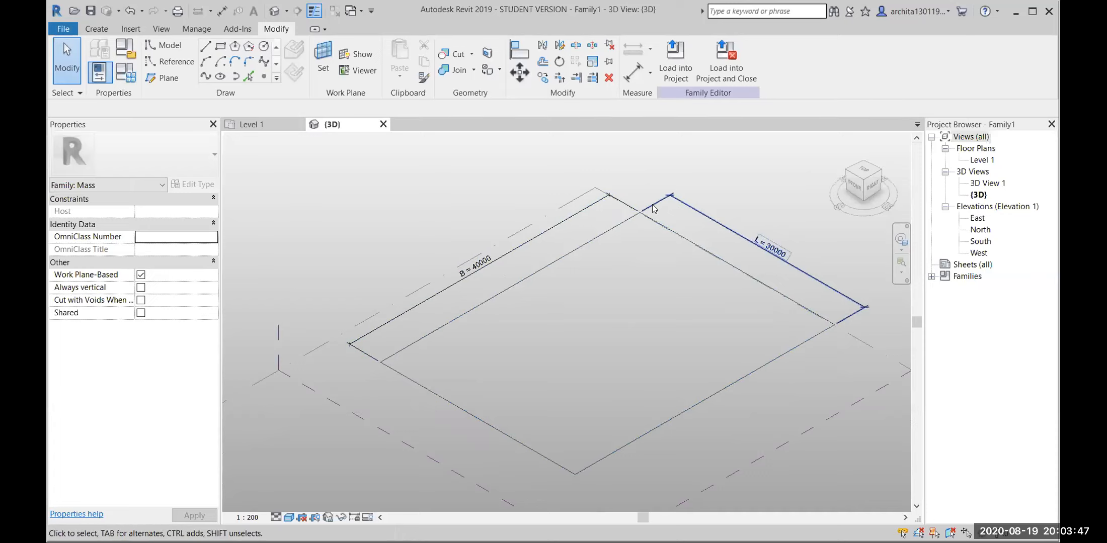
Step: Check the parameter label assigned to the B dimension in the first rectangle model
{"action": "left_click", "coordinate": [572, 220]}
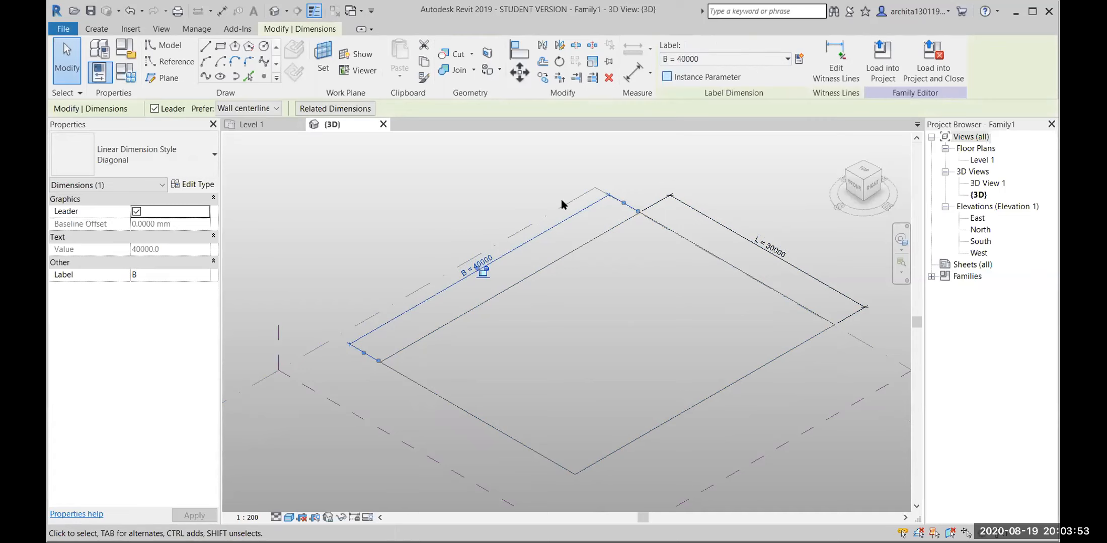
{"action": "left_click", "coordinate": [388, 185]}
{"action": "middle_click_drag", "start_coordinate": [712, 449], "coordinate": [583, 428]}
{"action": "scroll", "coordinate": [570, 401], "scroll_direction": "up", "scroll_amount": 2}
{"action": "scroll", "coordinate": [576, 424], "scroll_direction": "down", "scroll_amount": 1}
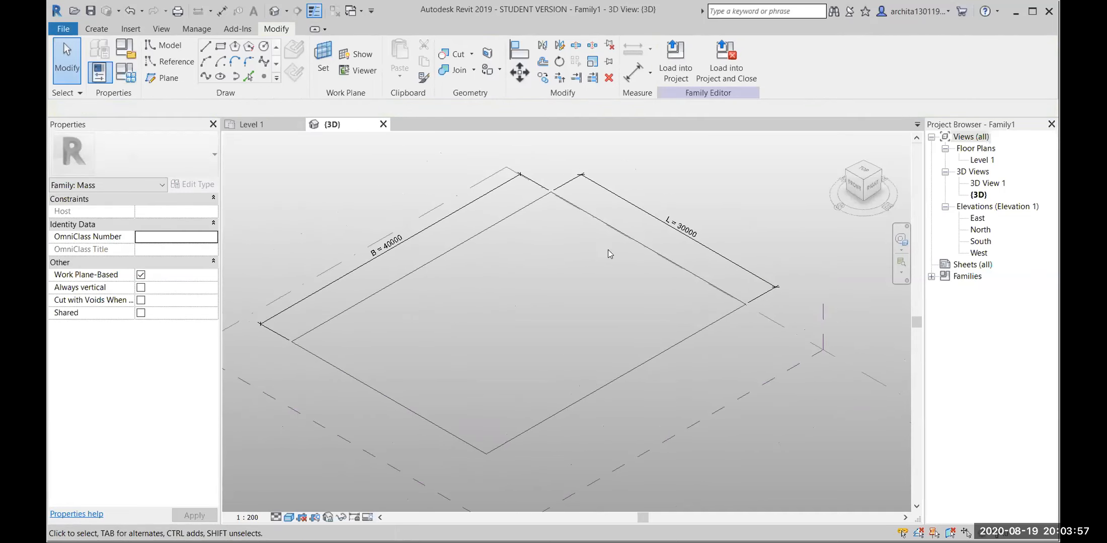
Step: Place an aligned dimension outside the rectangle's long side opposite the B dimension
{"action": "left_click", "coordinate": [632, 72]}
{"action": "left_click", "coordinate": [465, 439]}
{"action": "left_click", "coordinate": [729, 295]}
{"action": "left_click", "coordinate": [715, 369]}
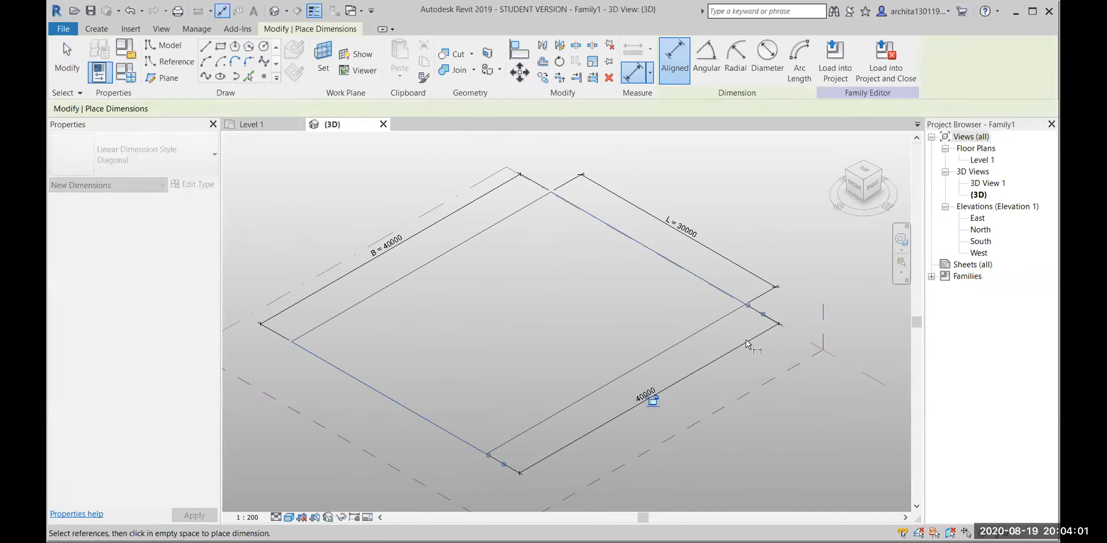
{"action": "key", "text": "Escape"}
{"action": "key", "text": "Escape"}
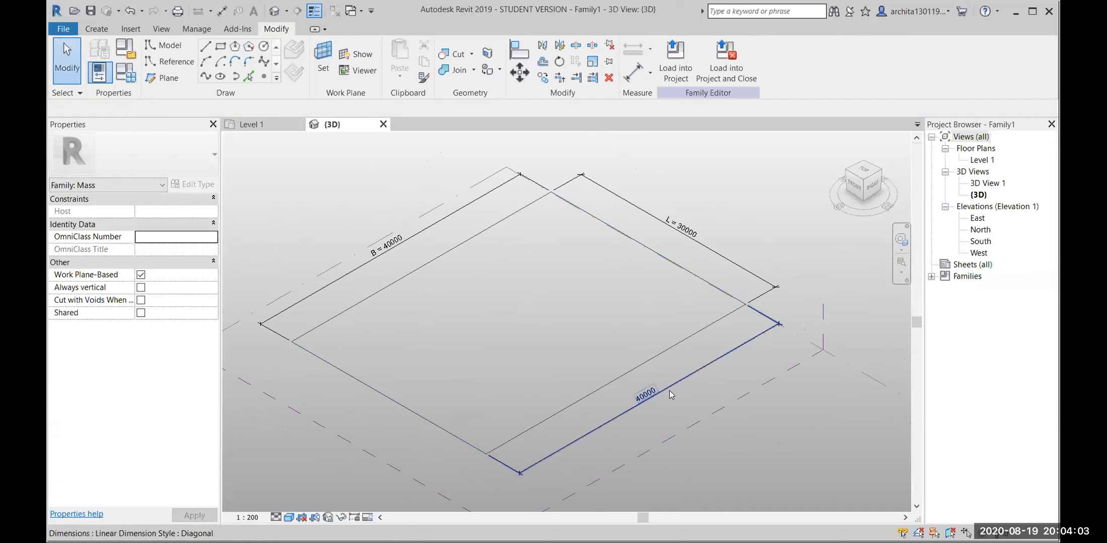
Step: Try to label the extra dimension with a new family parameter named F, and remove the dimension
{"action": "left_click", "coordinate": [659, 392]}
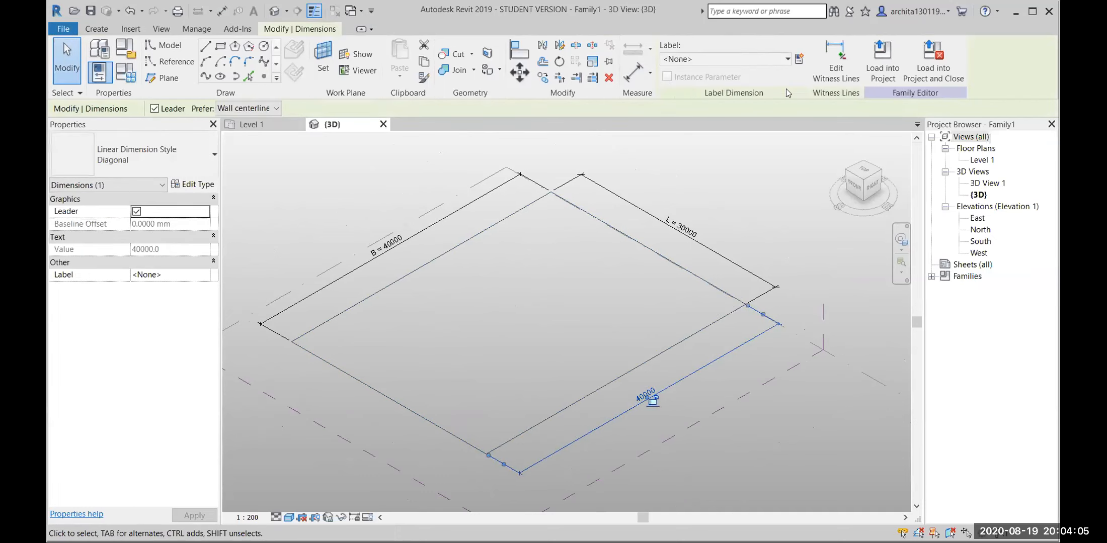
{"action": "left_click", "coordinate": [799, 60]}
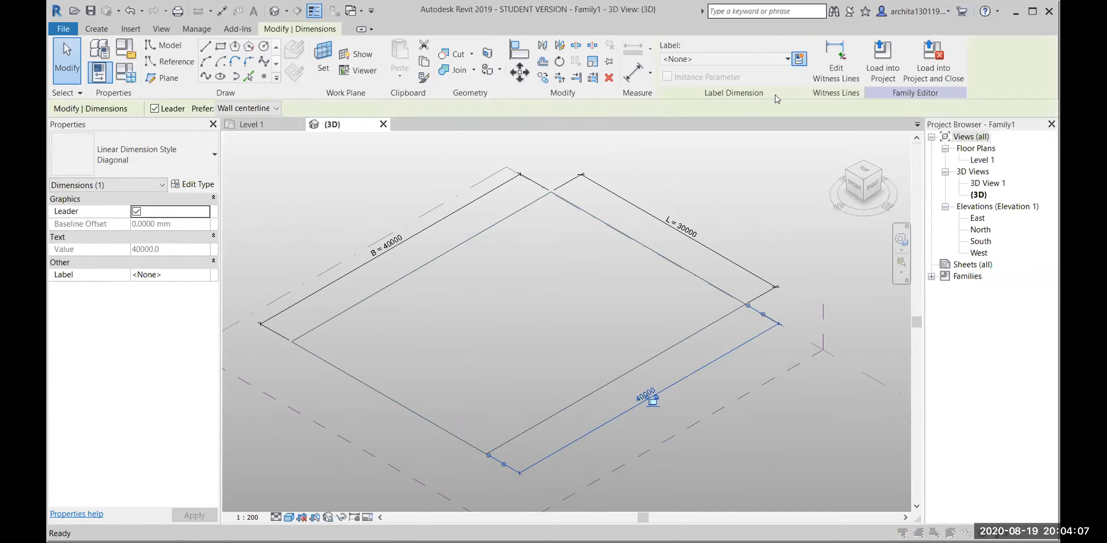
{"action": "type", "text": "F"}
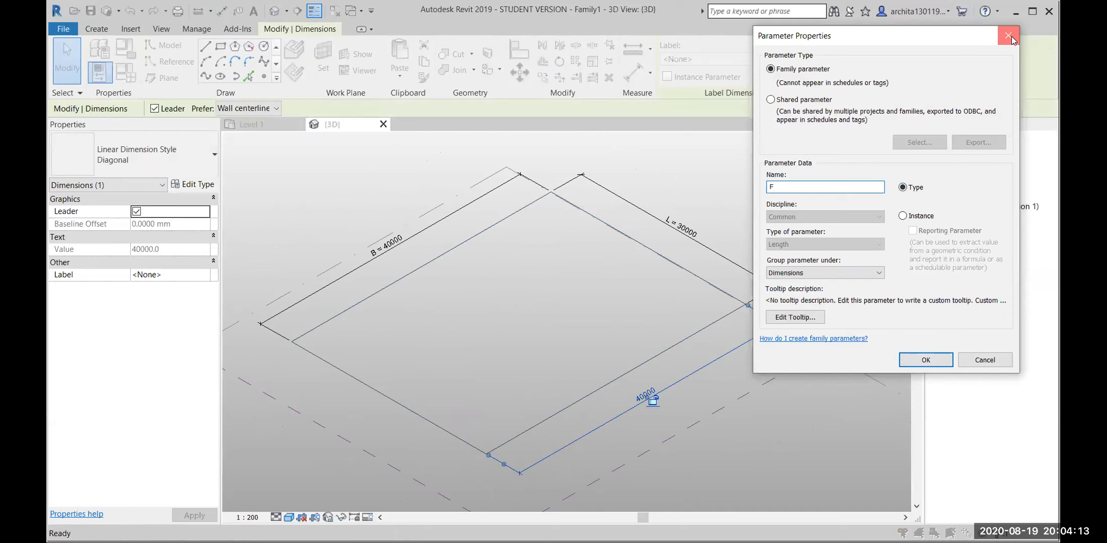
{"action": "key", "text": "Escape"}
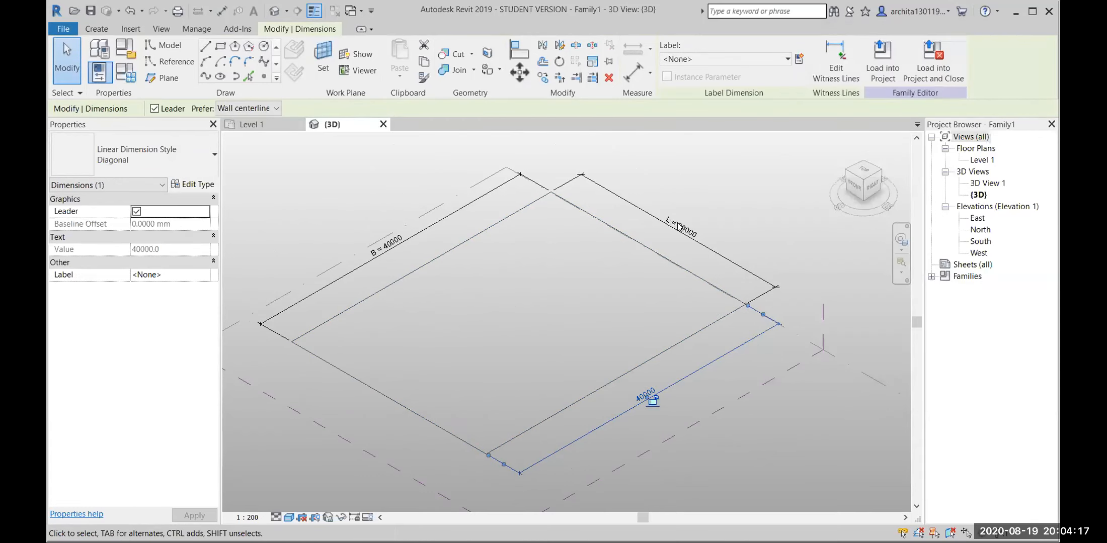
{"action": "key", "text": "Escape"}
{"action": "scroll", "coordinate": [583, 287], "scroll_direction": "down", "scroll_amount": 3}
{"action": "middle_click_drag", "start_coordinate": [583, 288], "coordinate": [632, 341]}
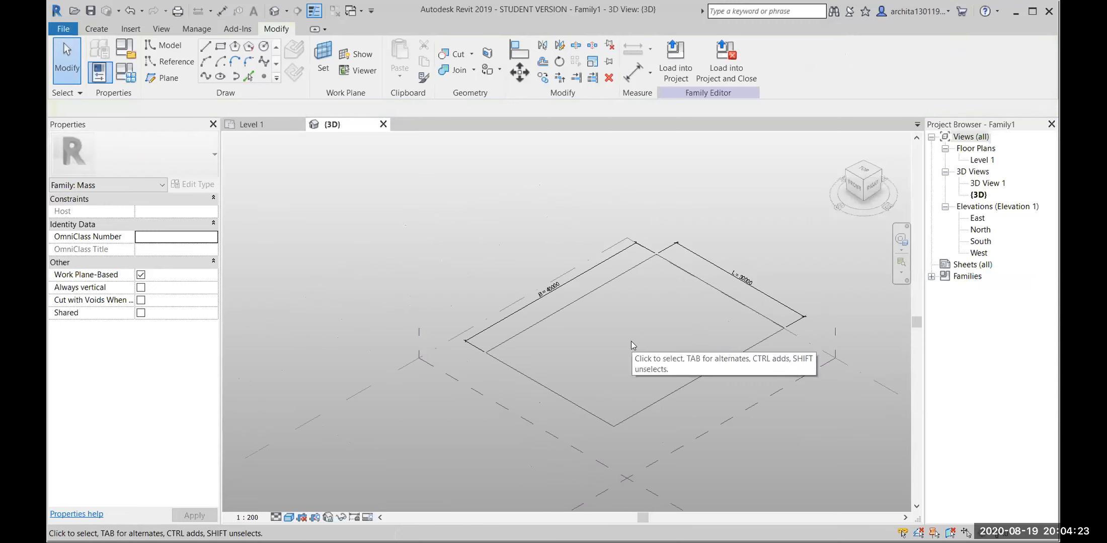
Step: Give parameter B the formula 2*L in the family types and apply it
{"action": "scroll", "coordinate": [693, 330], "scroll_direction": "up", "scroll_amount": 2}
{"action": "middle_click_drag", "start_coordinate": [634, 346], "coordinate": [617, 340]}
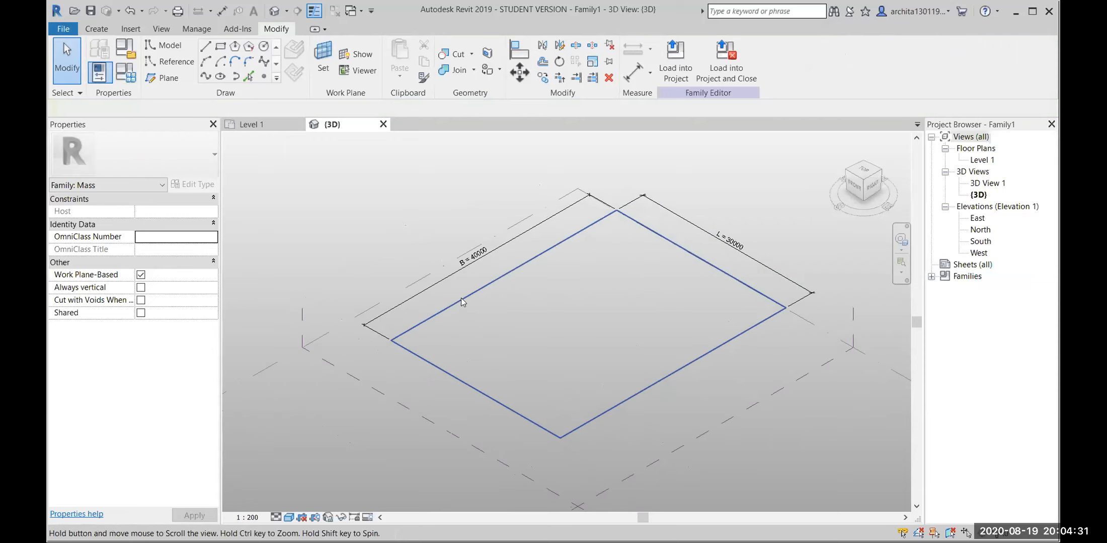
{"action": "middle_click_drag", "start_coordinate": [588, 309], "coordinate": [578, 326]}
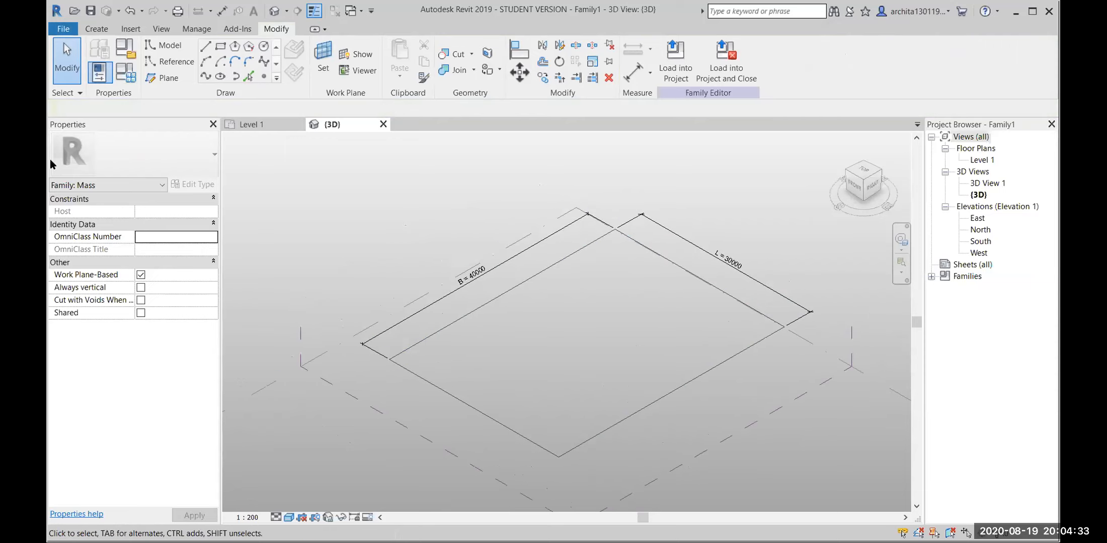
{"action": "left_click", "coordinate": [124, 72]}
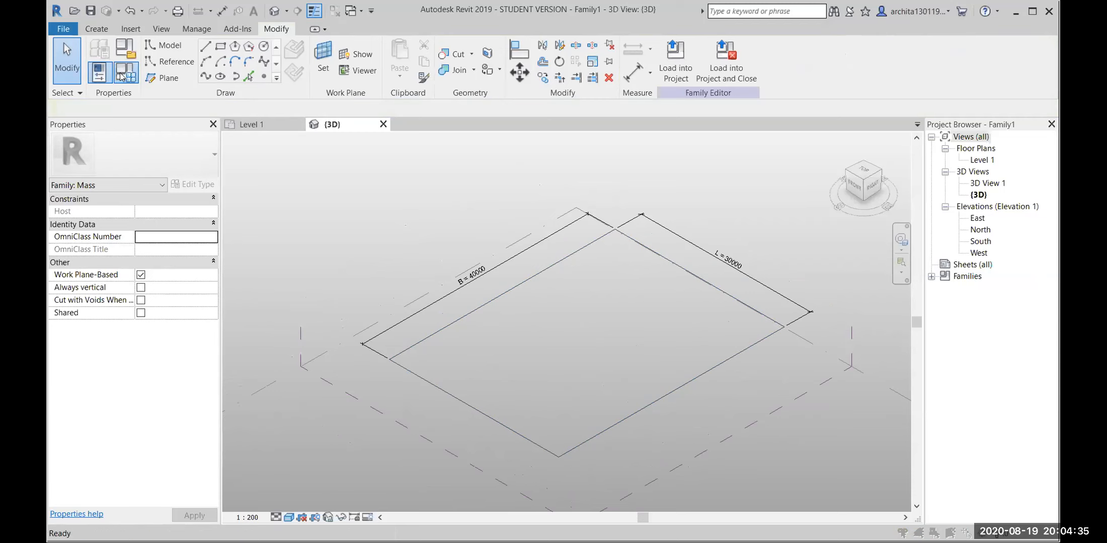
{"action": "left_click_drag", "start_coordinate": [220, 125], "coordinate": [435, 117]}
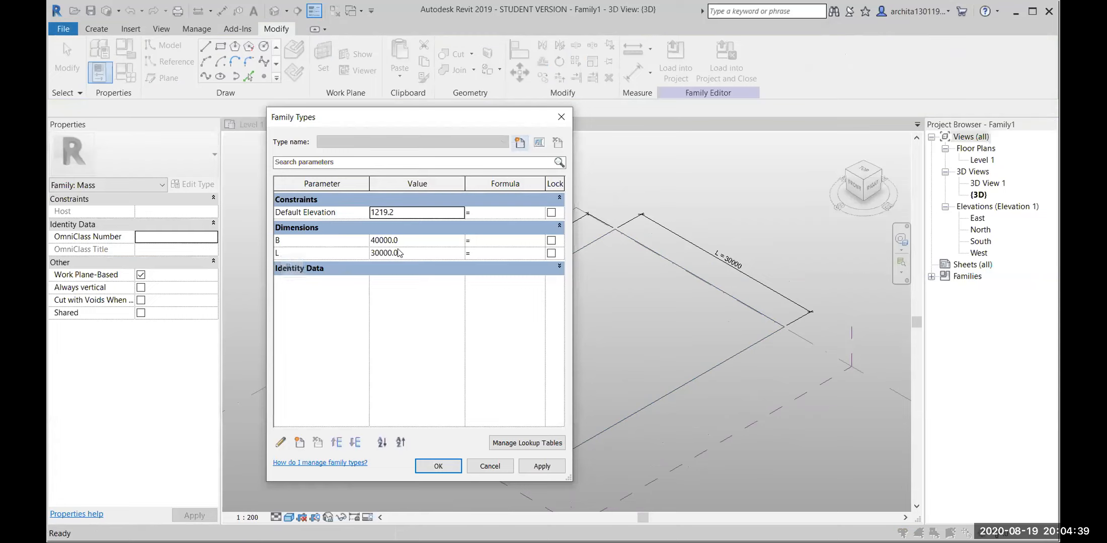
{"action": "left_click", "coordinate": [489, 237]}
{"action": "type", "text": "2*"}
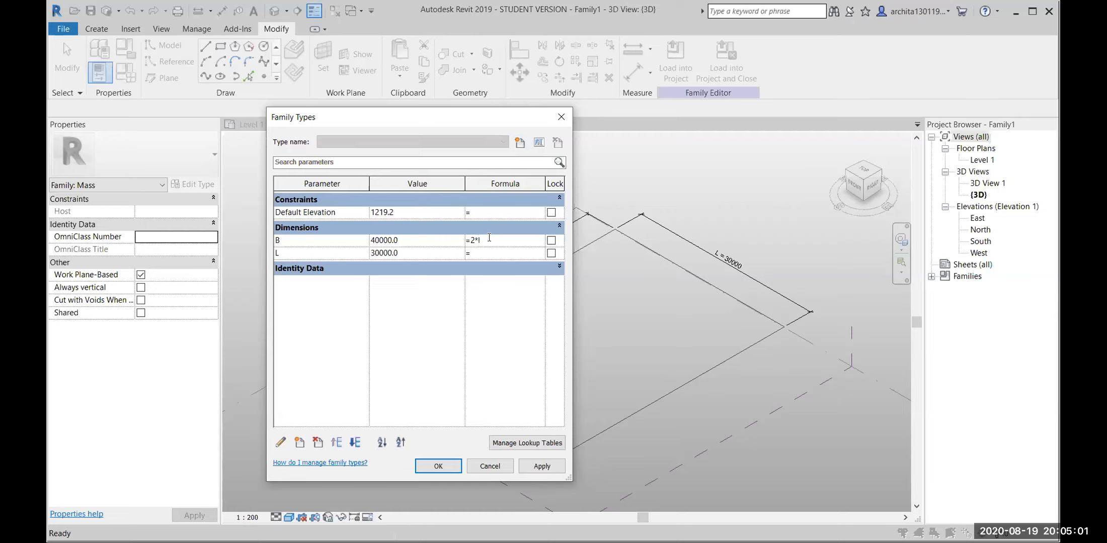
{"action": "type", "text": "L"}
{"action": "left_click", "coordinate": [542, 466]}
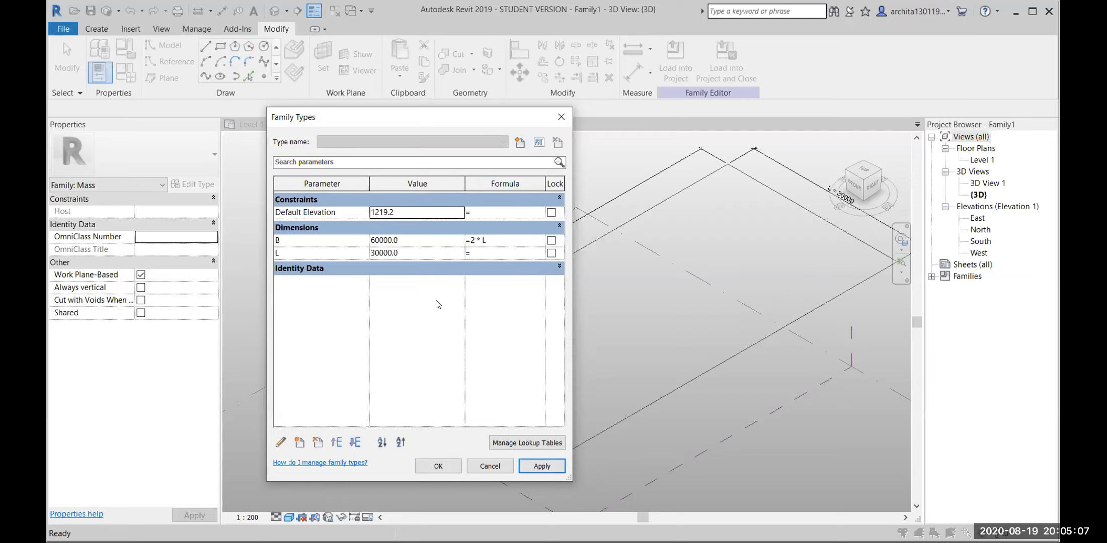
Step: Set parameter L to 20000 in the family types, apply it, and close the dialog
{"action": "left_click", "coordinate": [392, 254]}
{"action": "type", "text": "20000"}
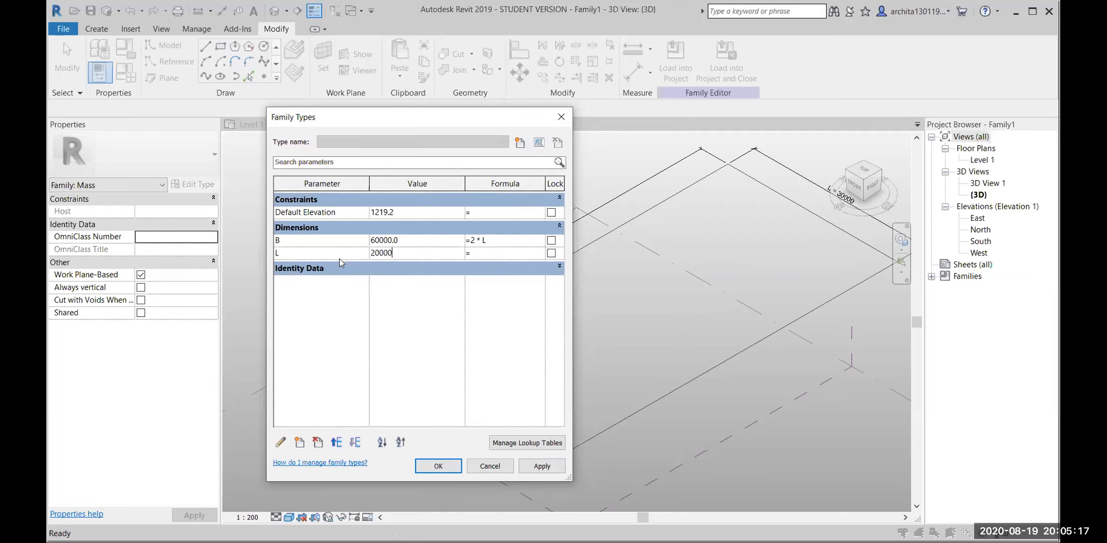
{"action": "left_click", "coordinate": [539, 467]}
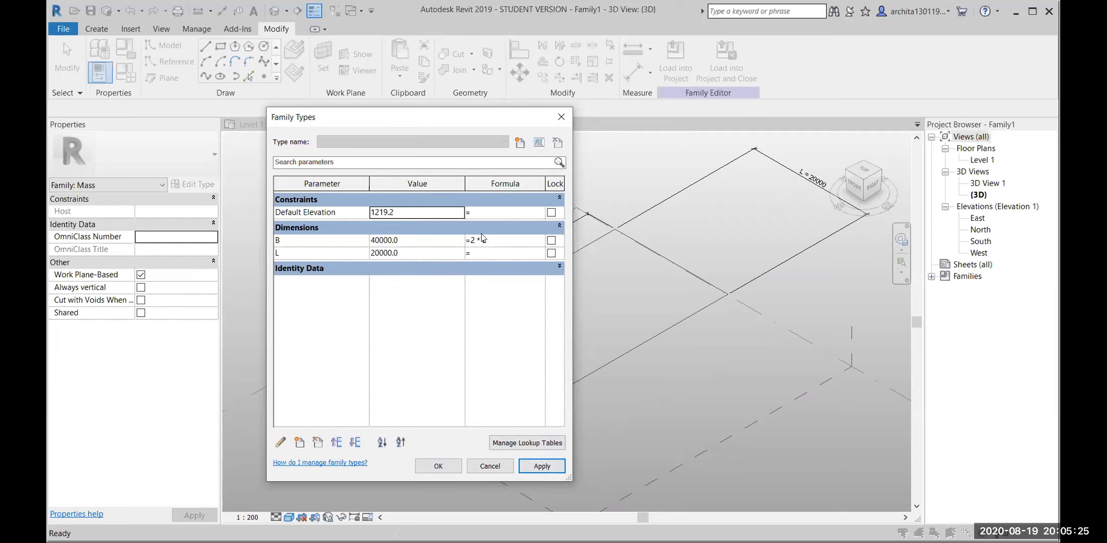
{"action": "left_click_drag", "start_coordinate": [277, 241], "coordinate": [278, 243]}
{"action": "left_click", "coordinate": [560, 118]}
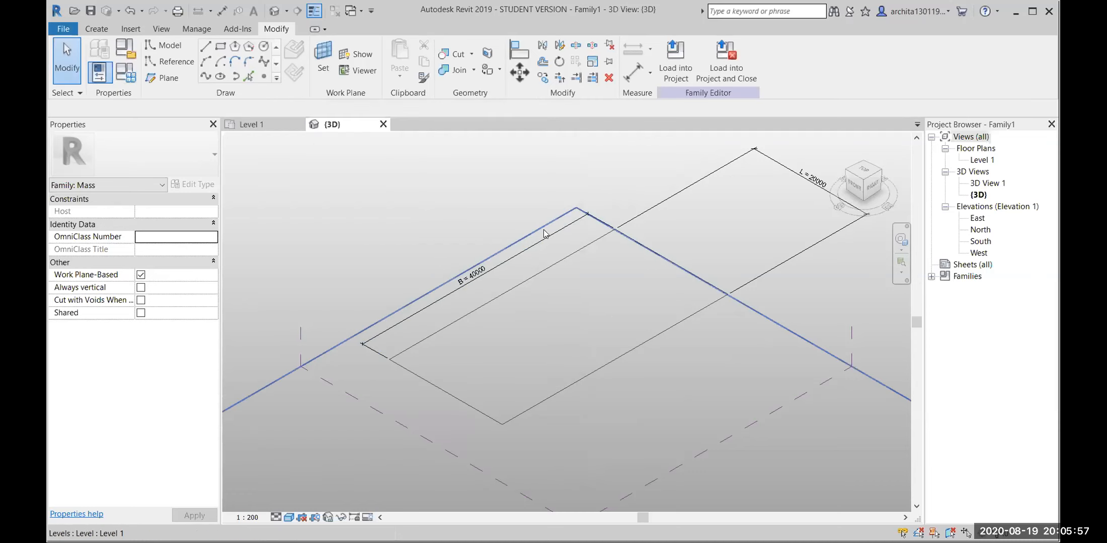
Step: Inspect the B and L dimensions of the rectangle and their parameter labels
{"action": "left_click", "coordinate": [474, 275]}
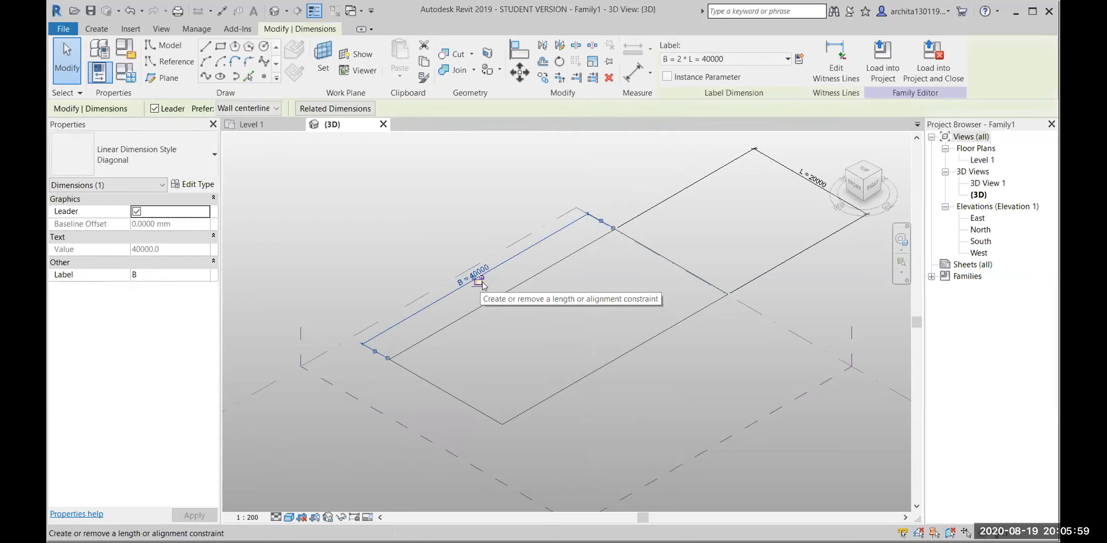
{"action": "left_click", "coordinate": [509, 217]}
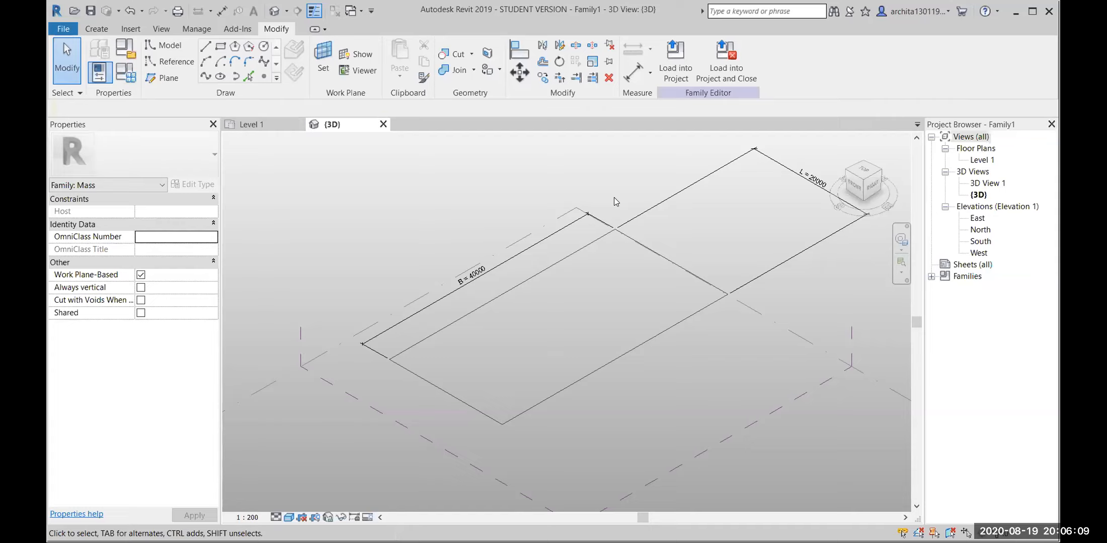
{"action": "scroll", "coordinate": [574, 293], "scroll_direction": "down", "scroll_amount": 1}
{"action": "middle_click_drag", "start_coordinate": [645, 308], "coordinate": [583, 297]}
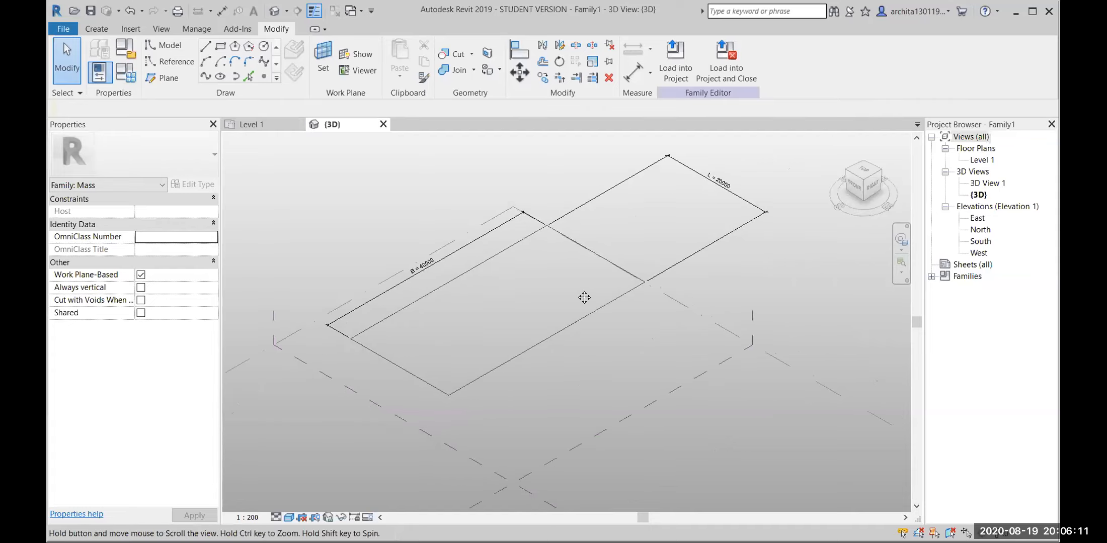
{"action": "left_click", "coordinate": [680, 163]}
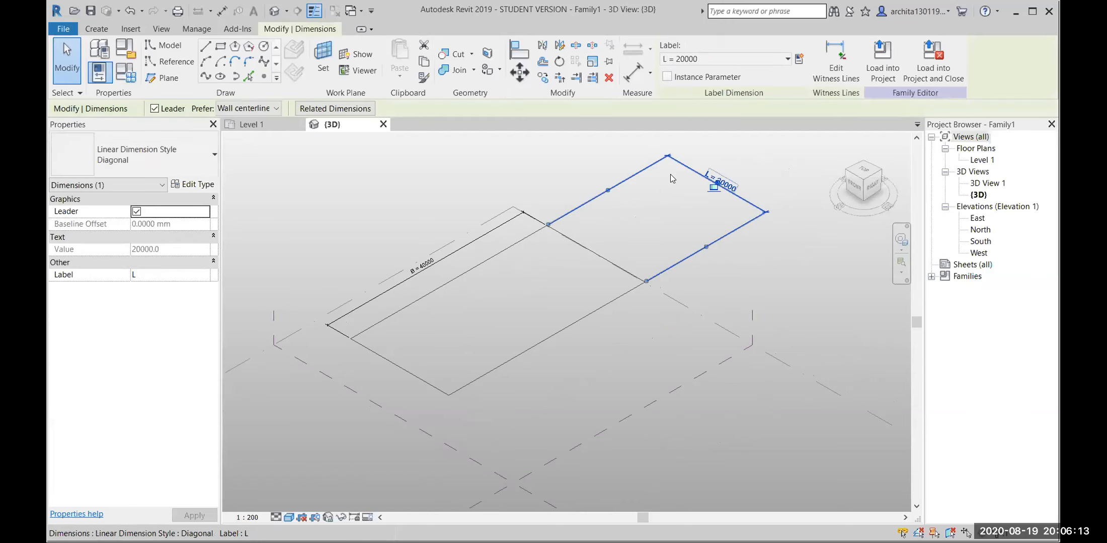
{"action": "left_click", "coordinate": [636, 229]}
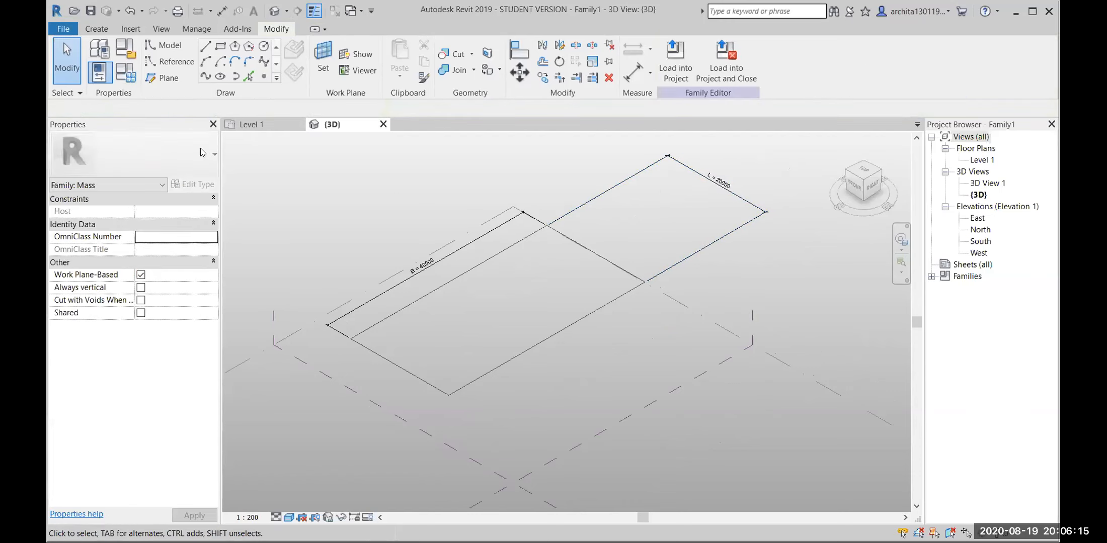
Step: Reopen the family types beside the rectangle, set parameter L to 30000, and apply it
{"action": "left_click", "coordinate": [126, 74]}
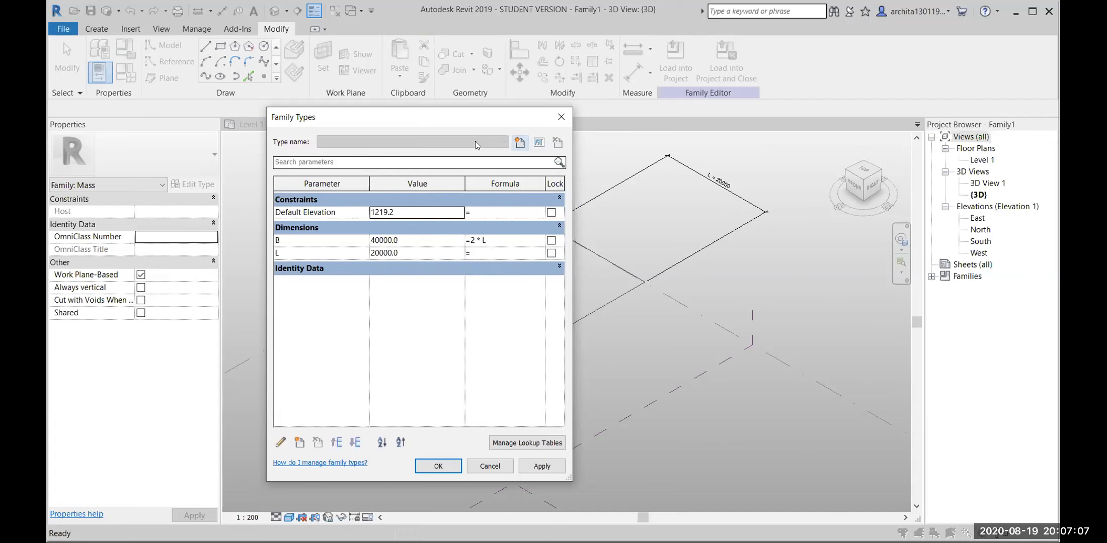
{"action": "left_click_drag", "start_coordinate": [446, 119], "coordinate": [276, 117]}
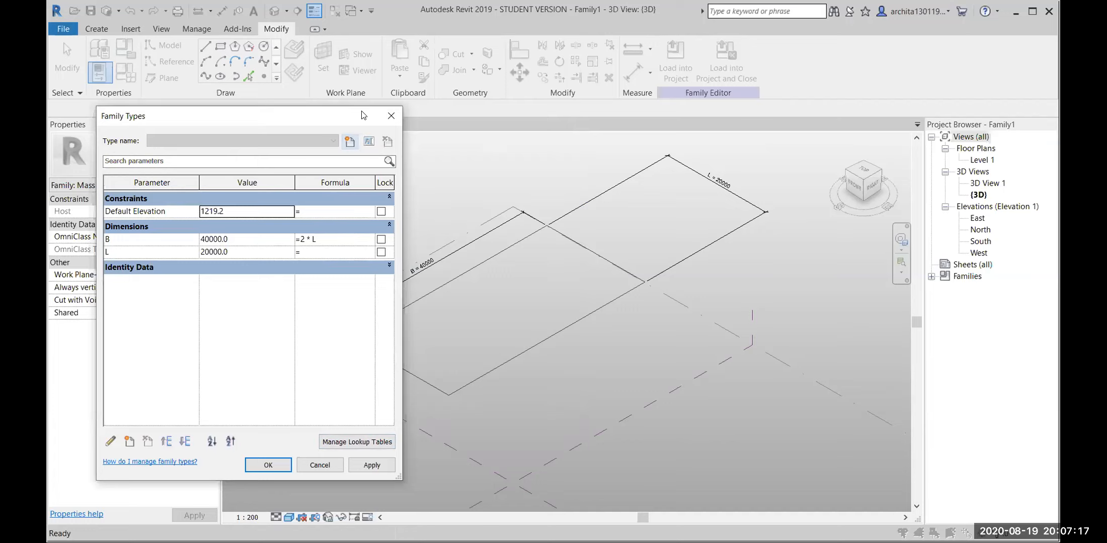
{"action": "left_click", "coordinate": [287, 252]}
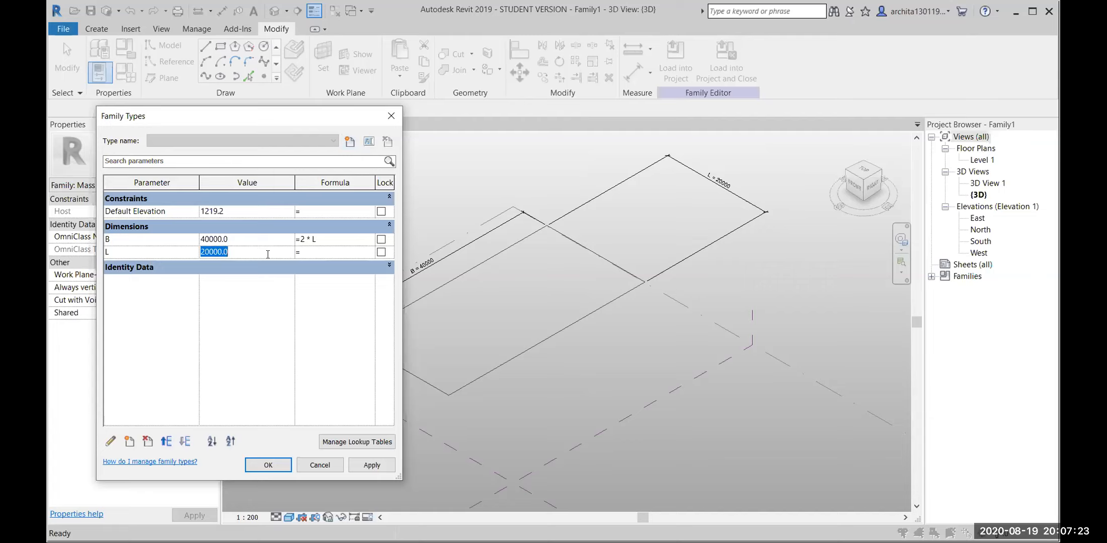
{"action": "type", "text": "30000"}
{"action": "left_click", "coordinate": [373, 467]}
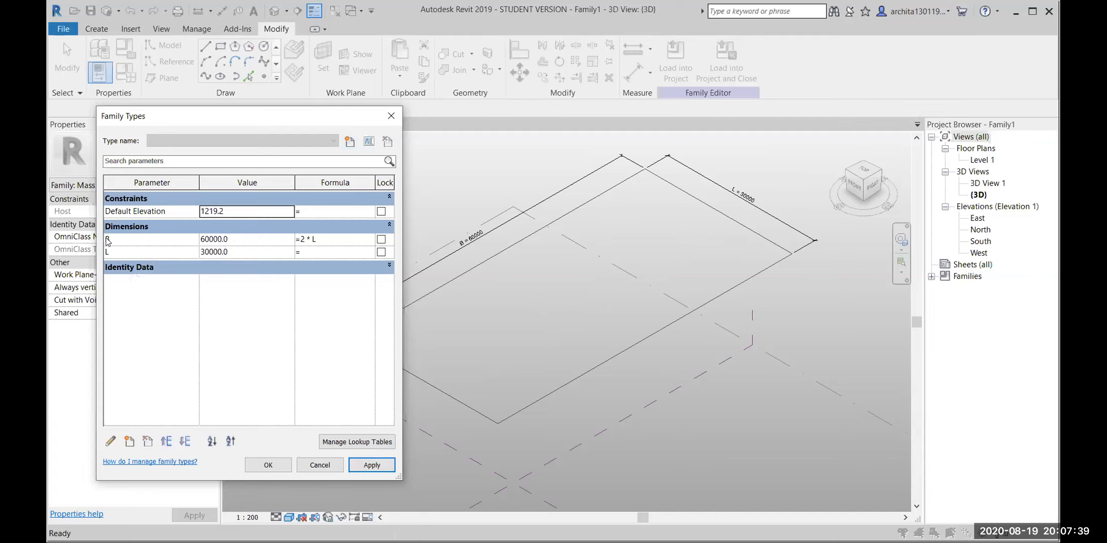
Step: Set parameter L to 50000, apply it, and close the family types
{"action": "left_click", "coordinate": [269, 252]}
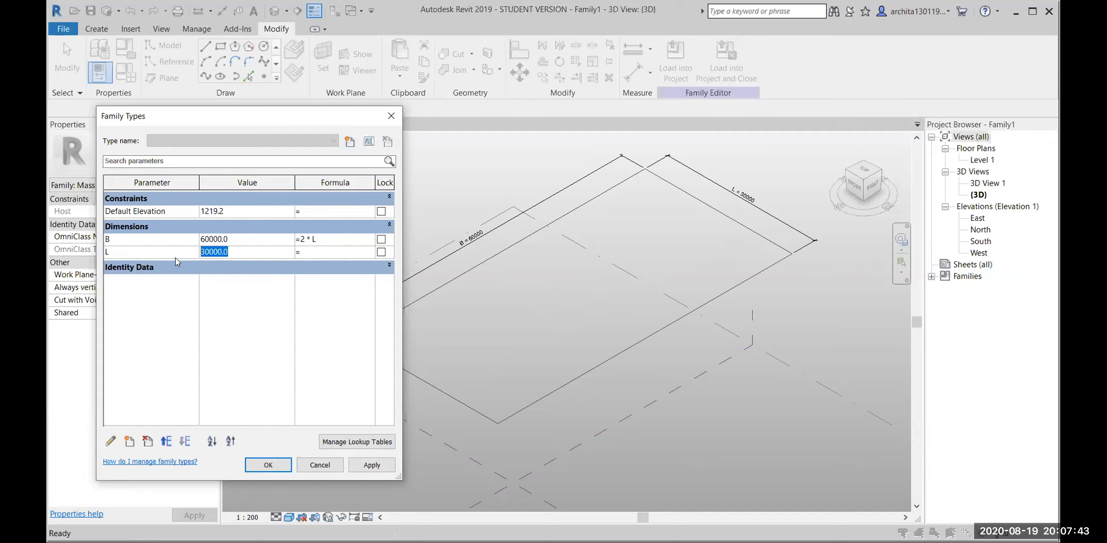
{"action": "type", "text": "50000"}
{"action": "left_click", "coordinate": [372, 465]}
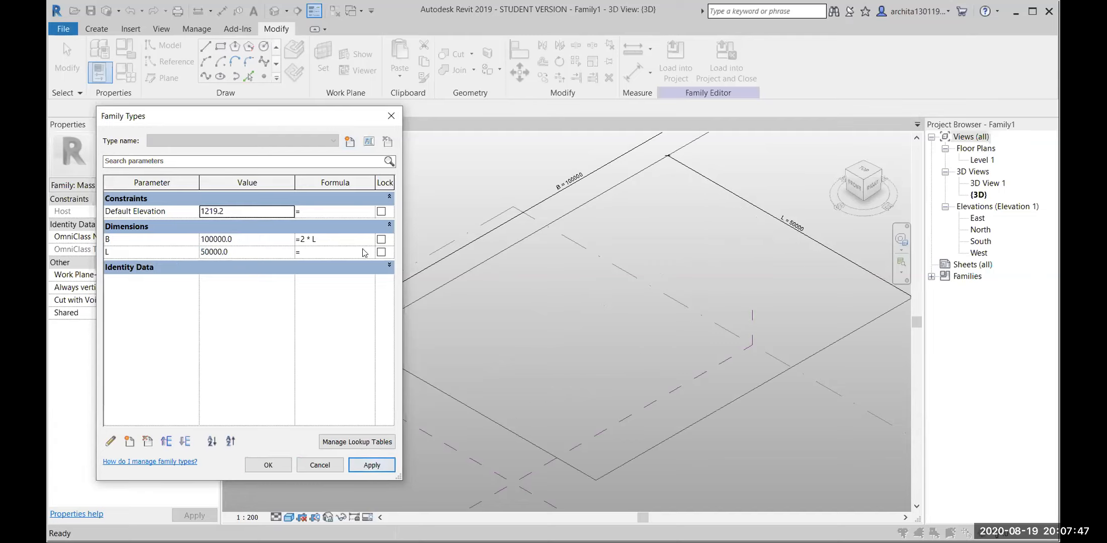
{"action": "left_click", "coordinate": [663, 333]}
{"action": "left_click", "coordinate": [265, 465]}
{"action": "middle_click_drag", "start_coordinate": [692, 283], "coordinate": [590, 335]}
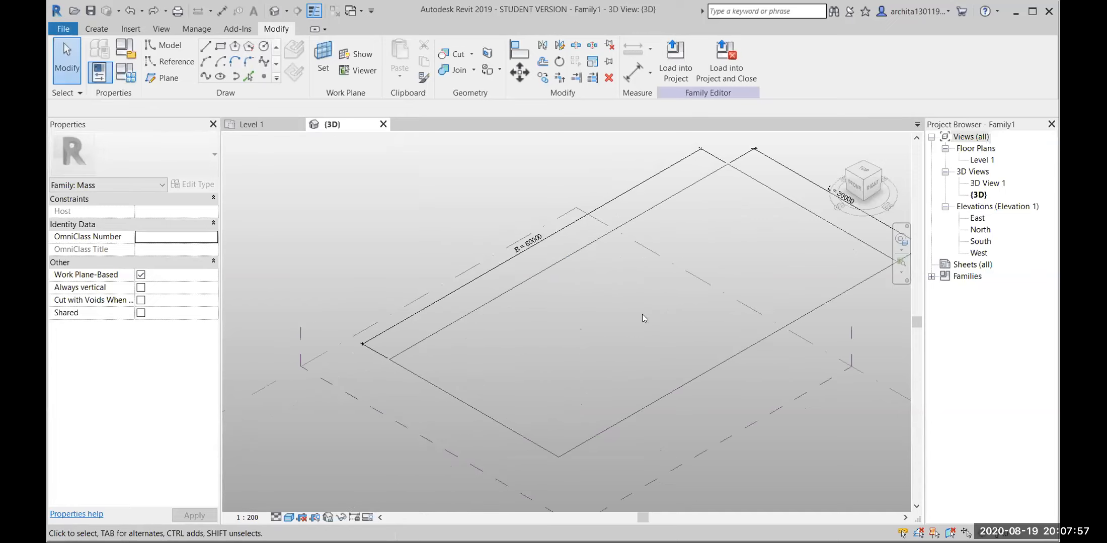
{"action": "scroll", "coordinate": [644, 318], "scroll_direction": "down", "scroll_amount": 3}
{"action": "middle_click_drag", "start_coordinate": [736, 359], "coordinate": [752, 383]}
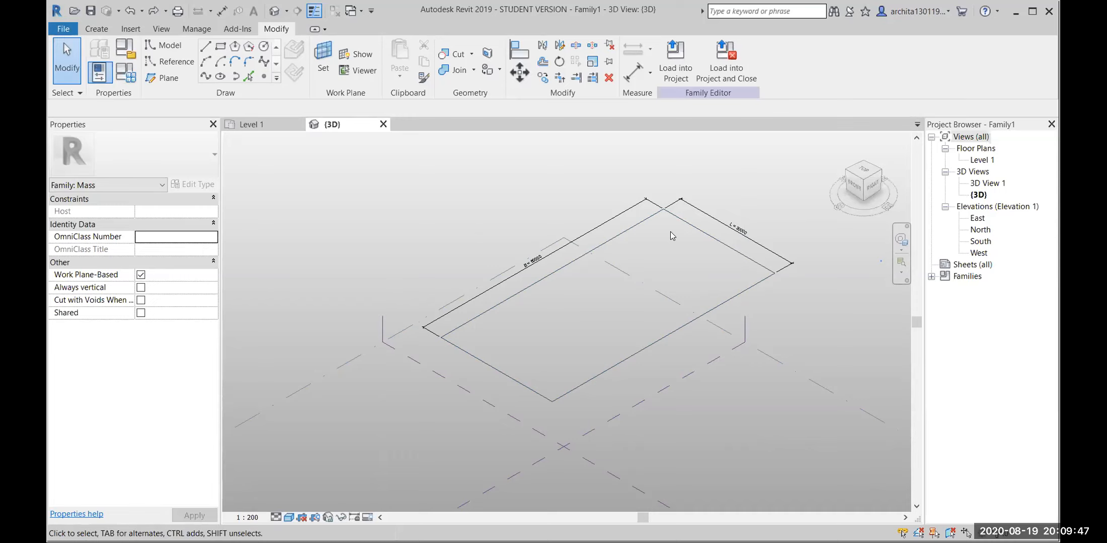
{"action": "key", "text": "Tab"}
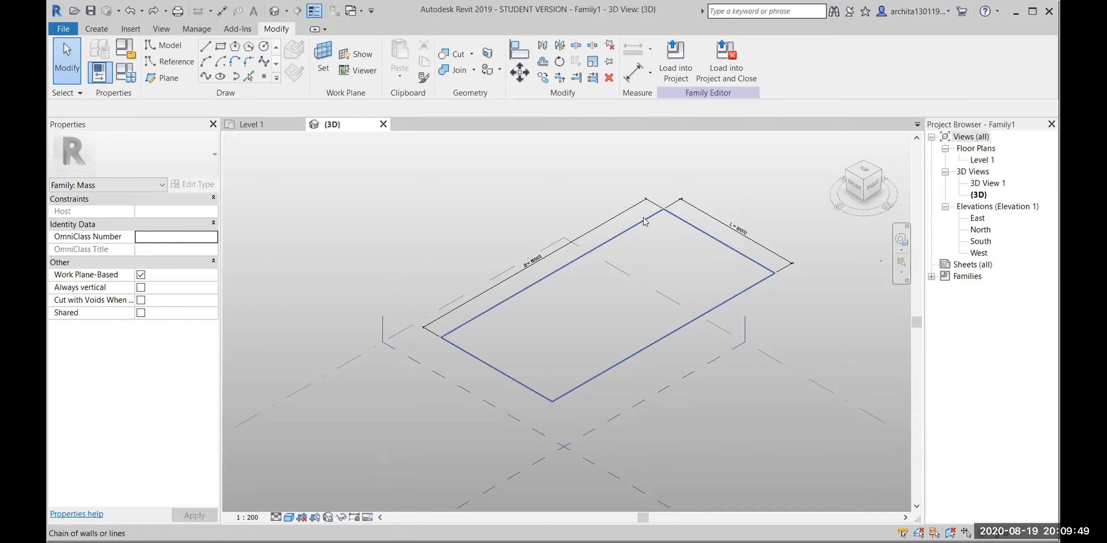
{"action": "left_click", "coordinate": [645, 221]}
{"action": "key", "text": "Escape"}
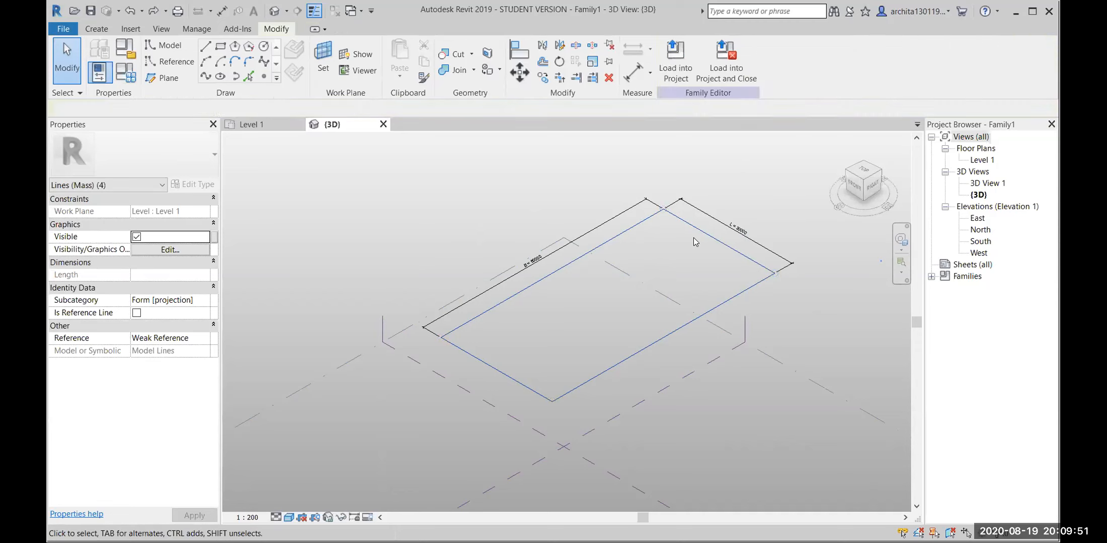
{"action": "scroll", "coordinate": [686, 278], "scroll_direction": "down", "scroll_amount": 2}
{"action": "middle_click_drag", "start_coordinate": [685, 278], "coordinate": [671, 295]}
{"action": "scroll", "coordinate": [619, 307], "scroll_direction": "up", "scroll_amount": 2}
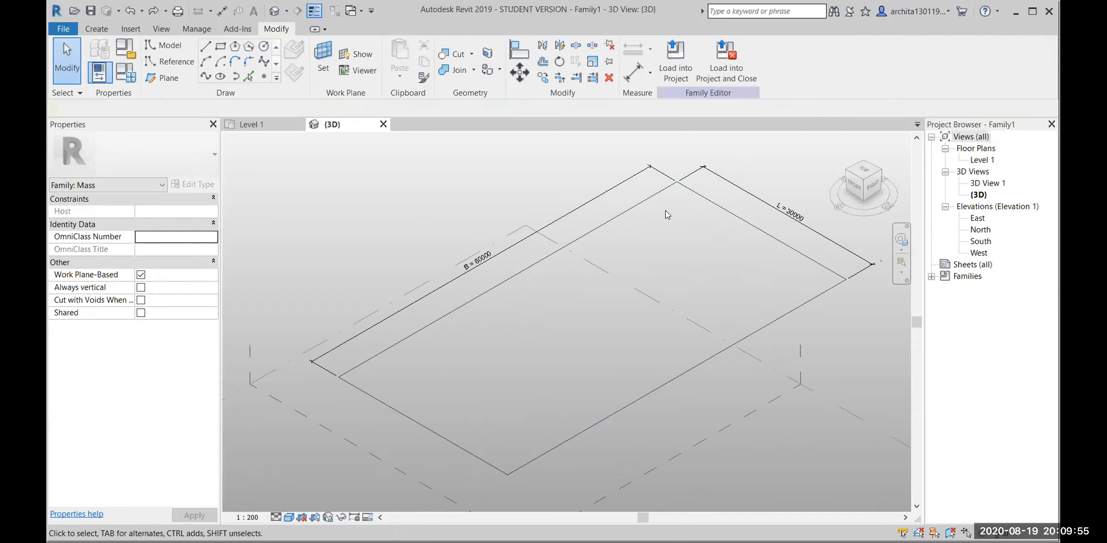
{"action": "left_click", "coordinate": [657, 301]}
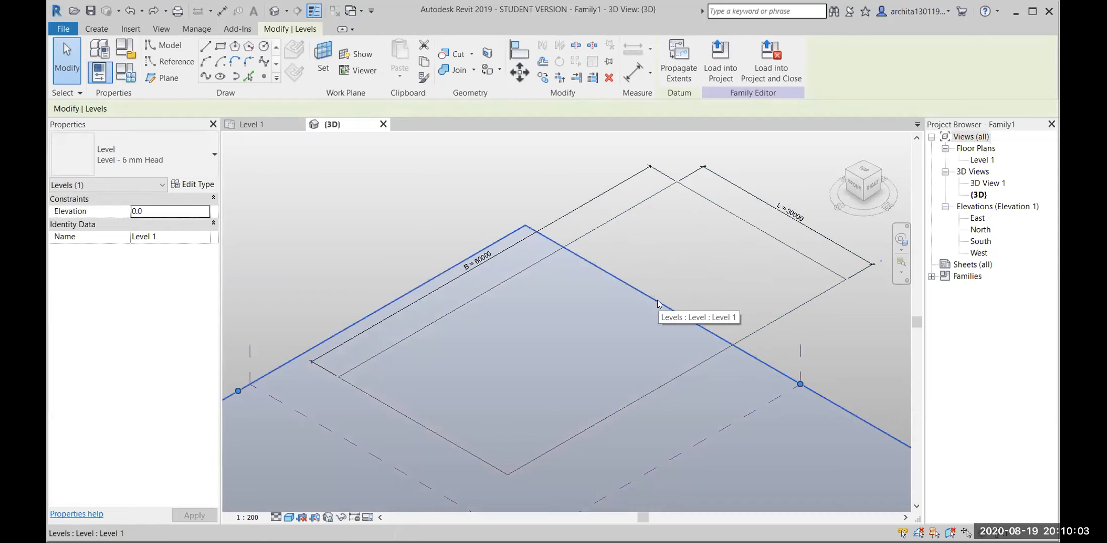
{"action": "scroll", "coordinate": [657, 299], "scroll_direction": "down", "scroll_amount": 2}
{"action": "left_click", "coordinate": [808, 320]}
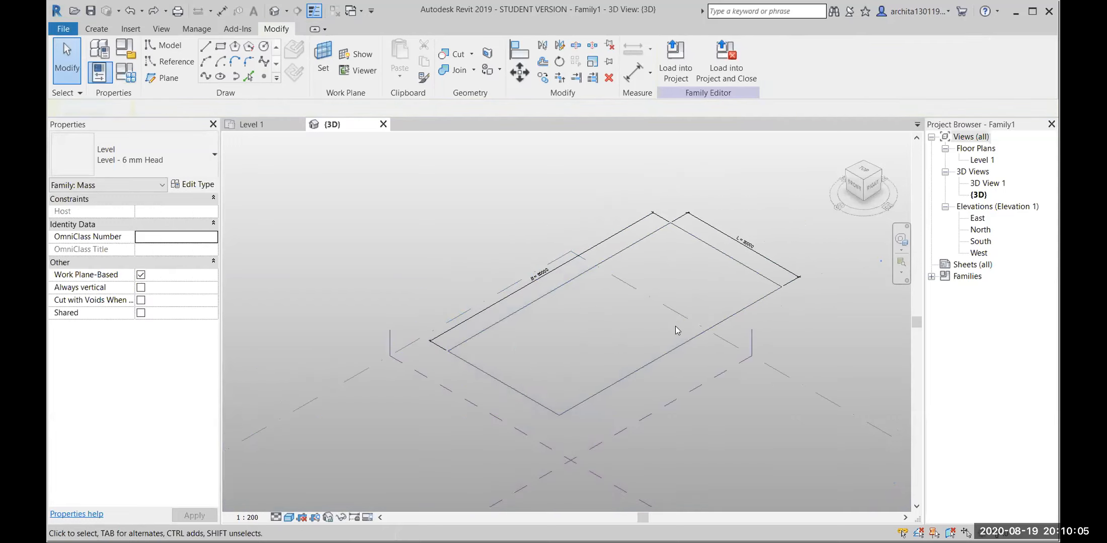
{"action": "scroll", "coordinate": [648, 354], "scroll_direction": "up", "scroll_amount": 1}
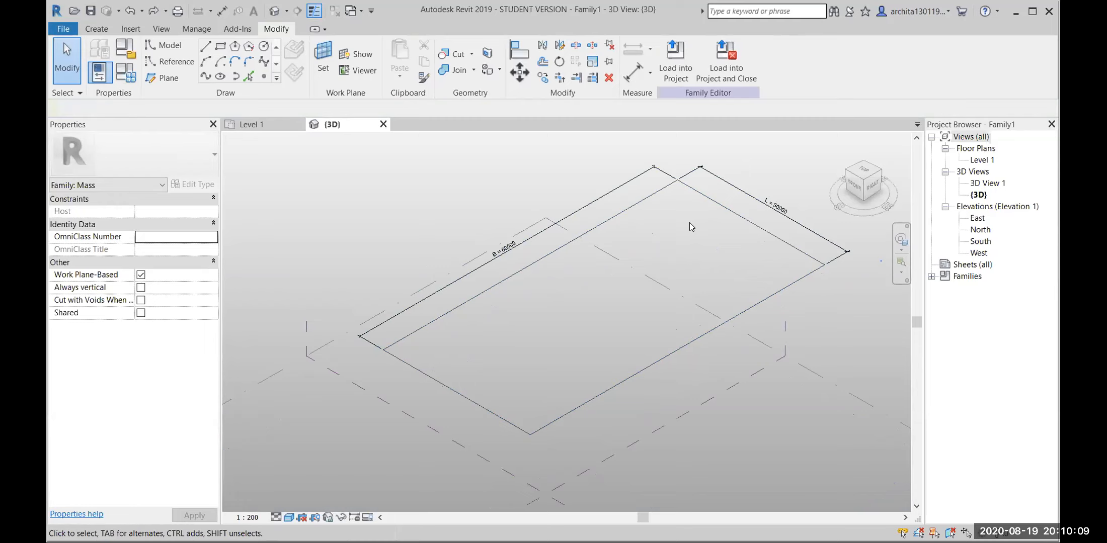
{"action": "scroll", "coordinate": [689, 223], "scroll_direction": "down", "scroll_amount": 1}
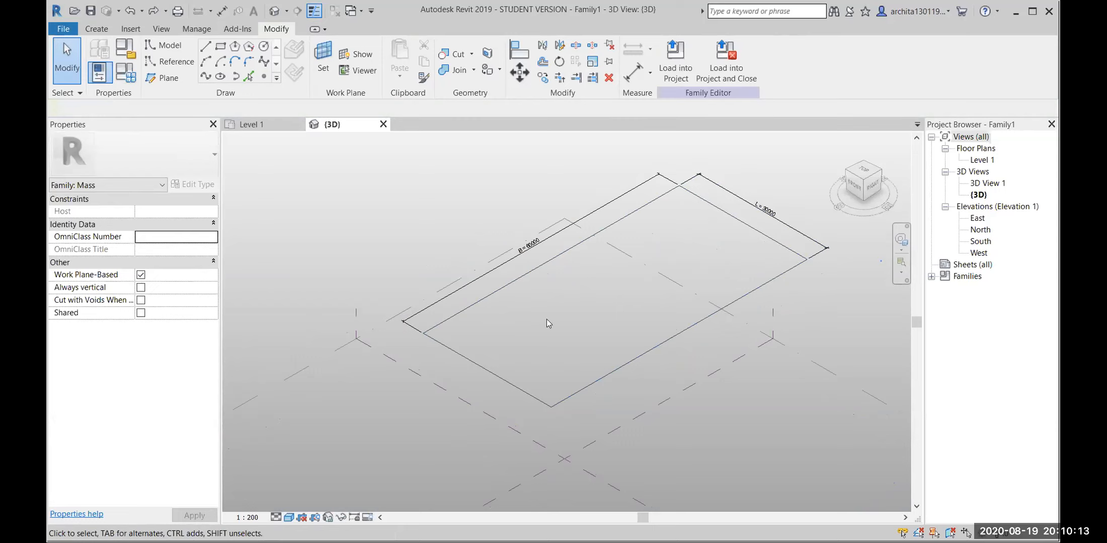
{"action": "key", "text": "Tab"}
{"action": "scroll", "coordinate": [534, 369], "scroll_direction": "down", "scroll_amount": 3}
{"action": "scroll", "coordinate": [594, 302], "scroll_direction": "up", "scroll_amount": 5}
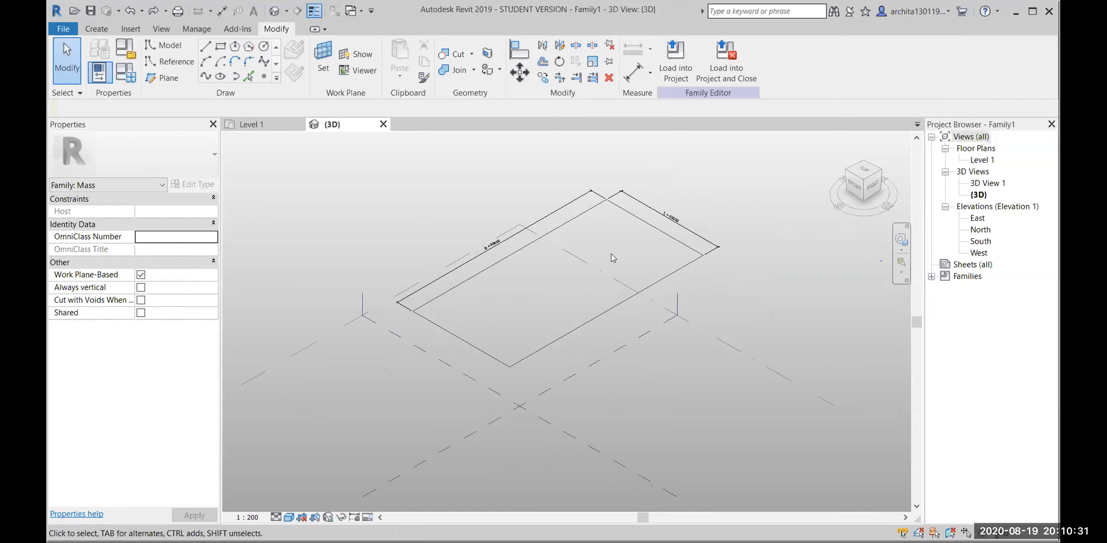
{"action": "middle_click_drag", "start_coordinate": [604, 247], "coordinate": [606, 263]}
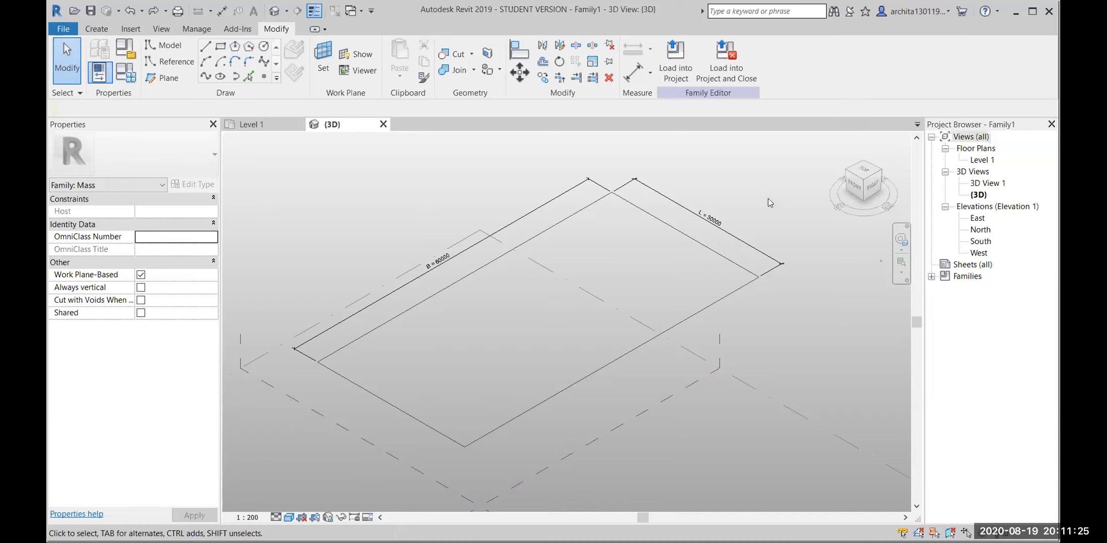
{"action": "scroll", "coordinate": [624, 282], "scroll_direction": "down", "scroll_amount": 3}
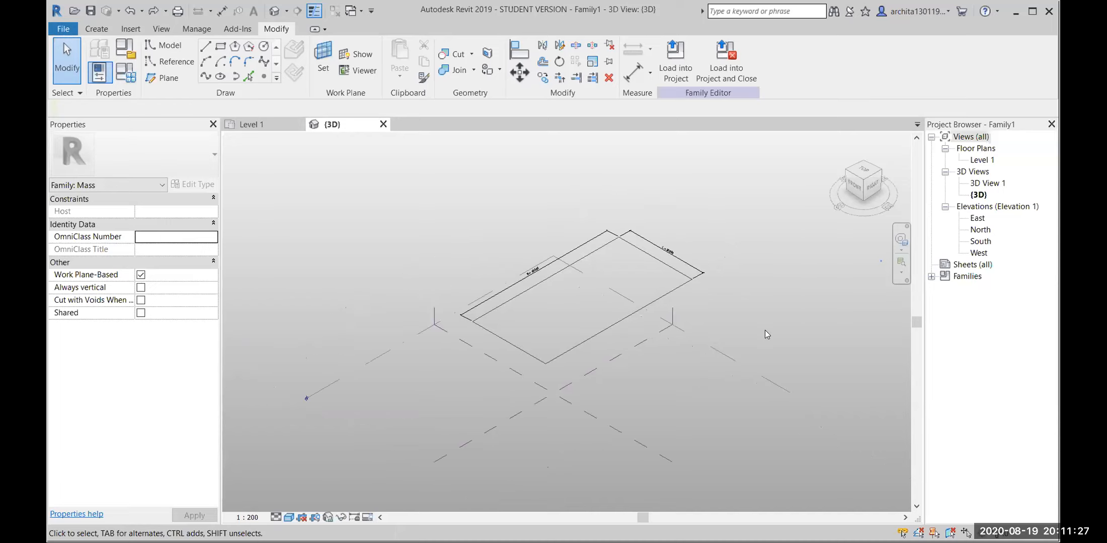
{"action": "middle_click_drag", "start_coordinate": [537, 305], "coordinate": [499, 312], "text": "shift"}
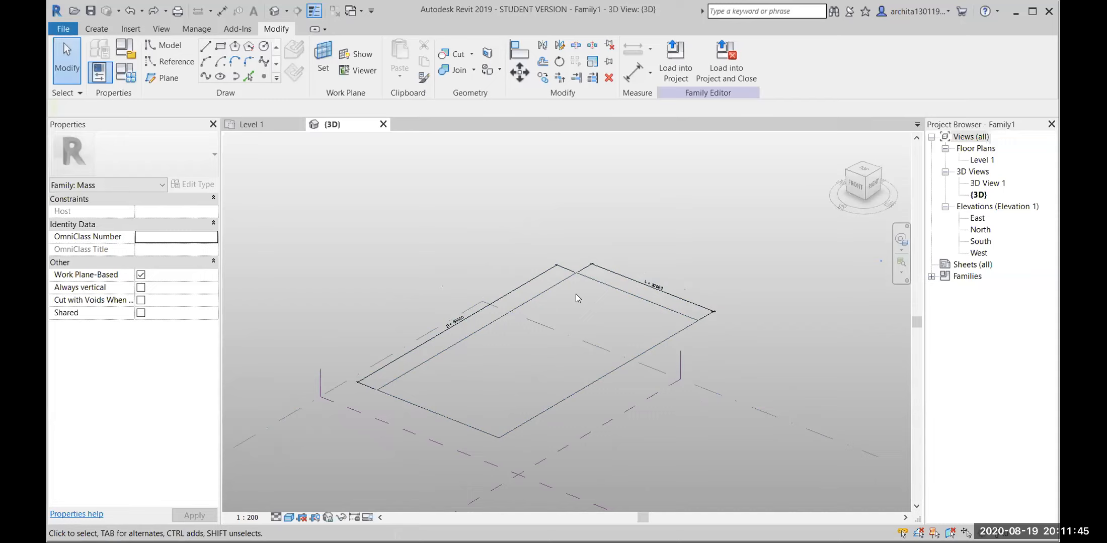
Step: Undo the recent parameter and formula changes, and delete the dimensions around the rectangle
{"action": "key", "text": "z"}
{"action": "key", "text": "f"}
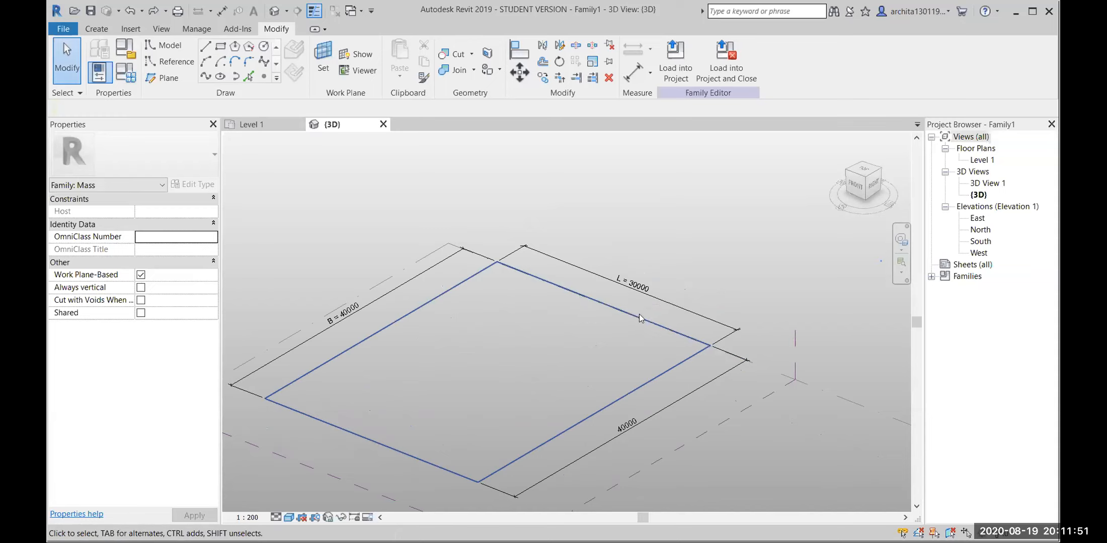
{"action": "left_click", "coordinate": [721, 309]}
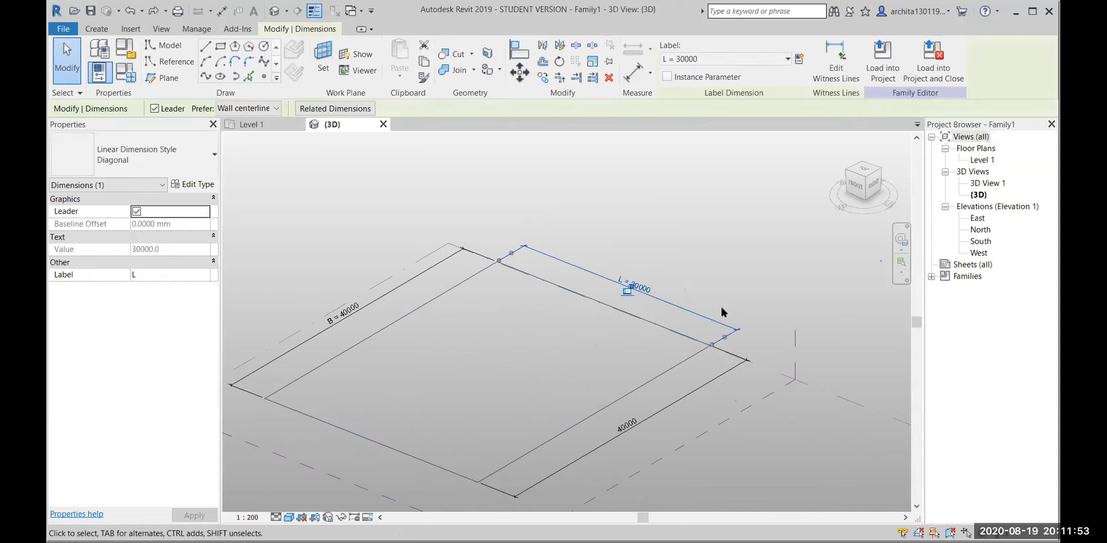
{"action": "key", "text": "Delete"}
{"action": "left_click", "coordinate": [426, 272]}
{"action": "key", "text": "Delete"}
{"action": "scroll", "coordinate": [709, 253], "scroll_direction": "down", "scroll_amount": 2}
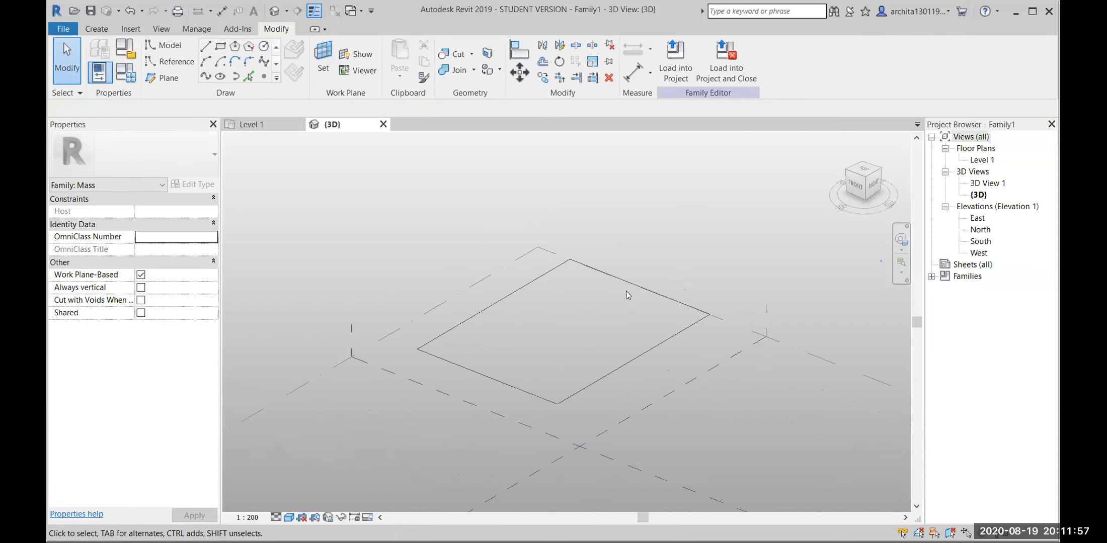
Step: Create a solid form from the rectangle's four lines and pull its top face up to a height of about 20266
{"action": "middle_click_drag", "start_coordinate": [649, 292], "coordinate": [491, 289], "text": "shift"}
{"action": "key", "text": "Tab"}
{"action": "left_click", "coordinate": [533, 317]}
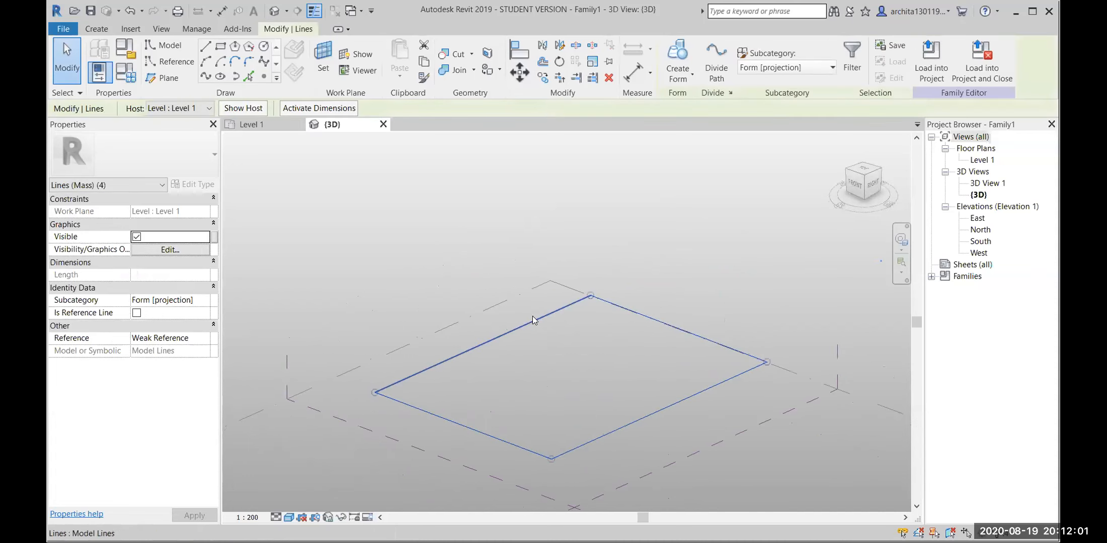
{"action": "left_click", "coordinate": [677, 55]}
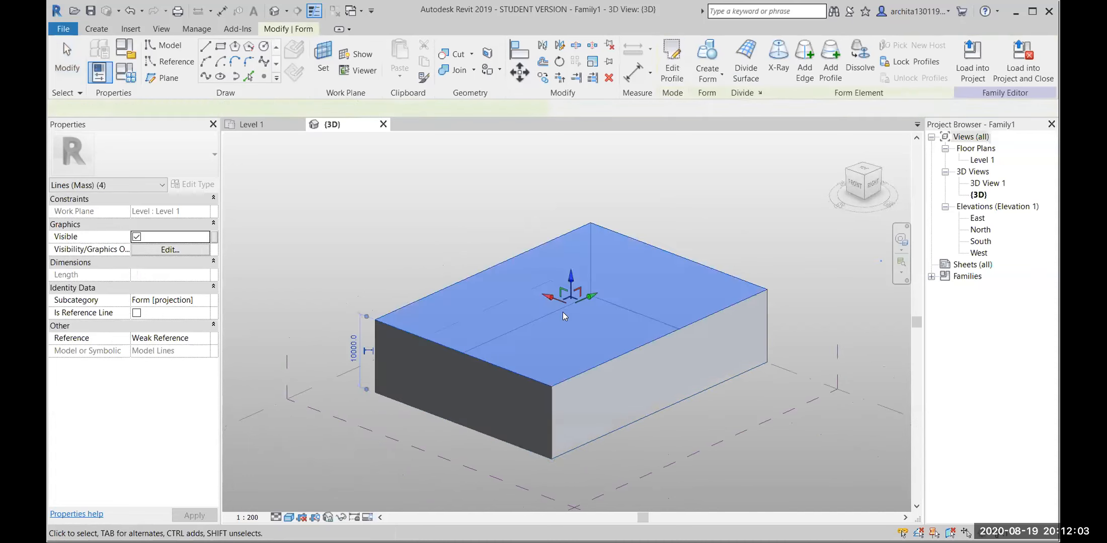
{"action": "left_click_drag", "start_coordinate": [570, 285], "coordinate": [549, 244]}
{"action": "scroll", "coordinate": [713, 288], "scroll_direction": "down", "scroll_amount": 2}
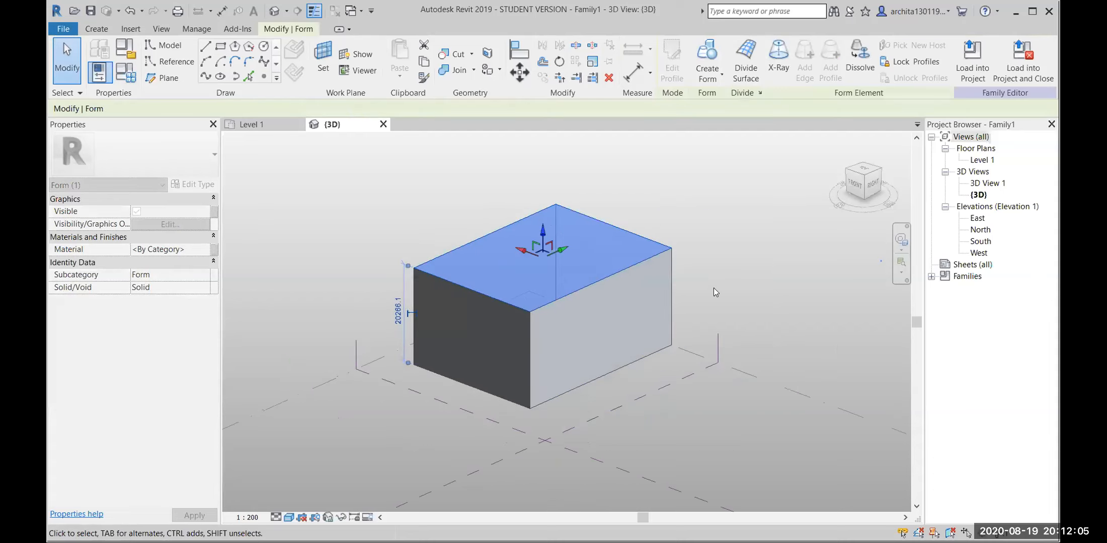
{"action": "key", "text": "Escape"}
Step: Start an aligned dimension and switch the 3D view to the Hidden Line visual style
{"action": "middle_click_drag", "start_coordinate": [469, 356], "coordinate": [489, 332], "text": "shift"}
{"action": "middle_click_drag", "start_coordinate": [629, 428], "coordinate": [611, 314], "text": "shift"}
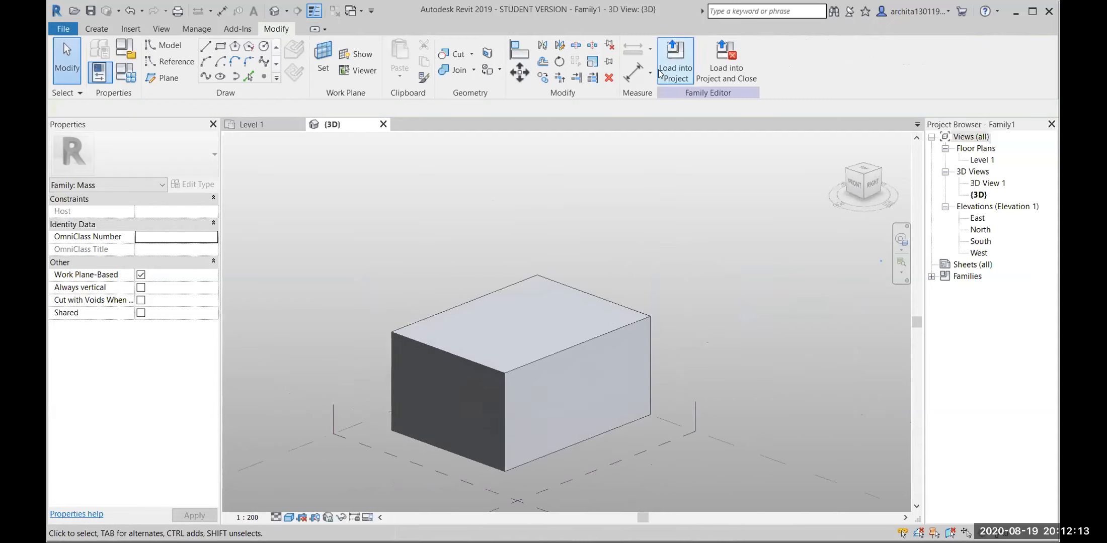
{"action": "left_click", "coordinate": [632, 79]}
{"action": "scroll", "coordinate": [541, 232], "scroll_direction": "down", "scroll_amount": 1}
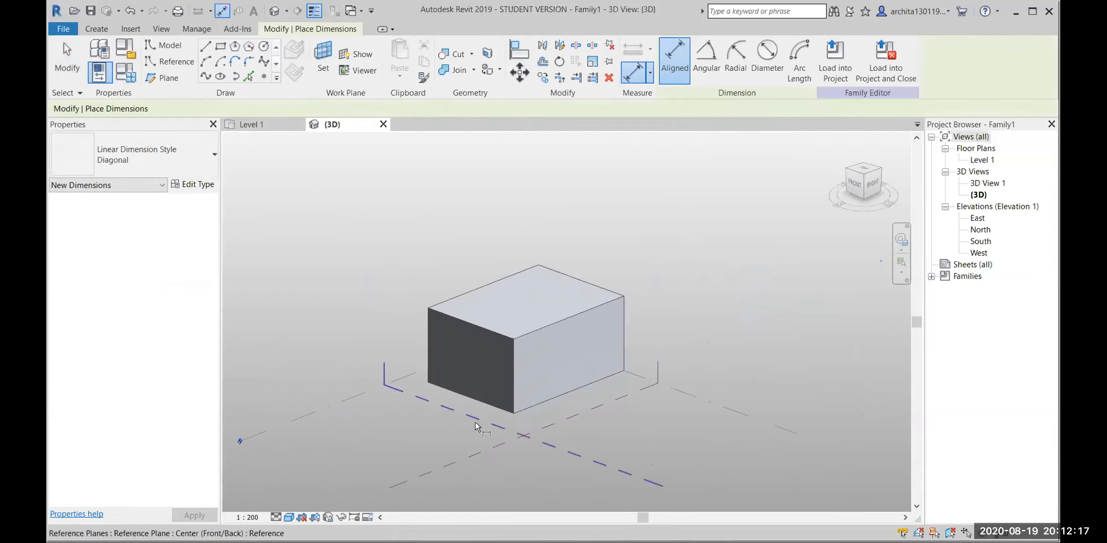
{"action": "scroll", "coordinate": [527, 413], "scroll_direction": "up", "scroll_amount": 2}
{"action": "scroll", "coordinate": [550, 396], "scroll_direction": "down", "scroll_amount": 1}
{"action": "scroll", "coordinate": [471, 278], "scroll_direction": "up", "scroll_amount": 1}
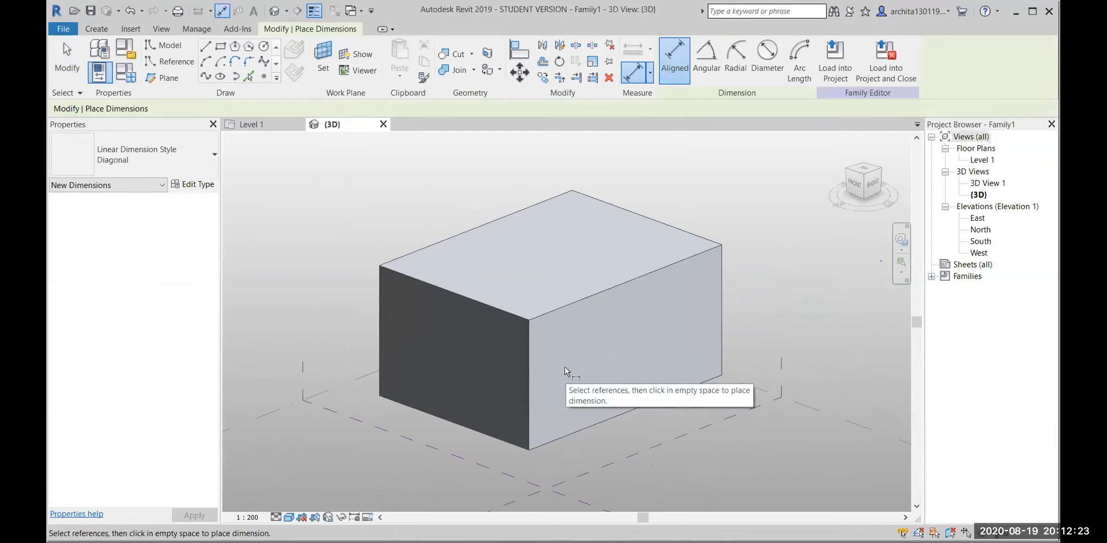
{"action": "left_click", "coordinate": [289, 517]}
{"action": "left_click", "coordinate": [327, 451]}
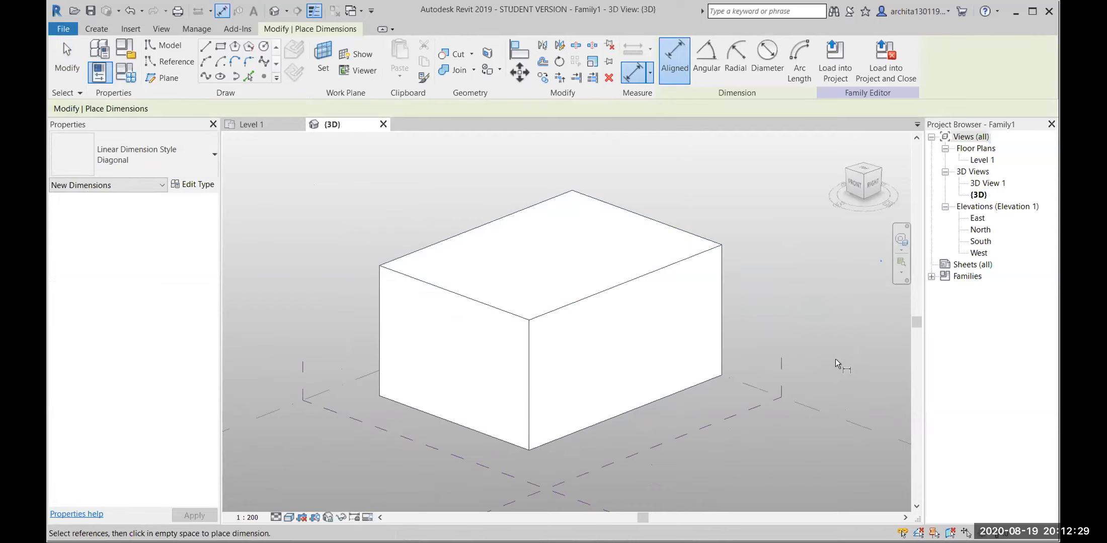
Step: Place an aligned dimension between the box's two end faces, running along its longer base edge
{"action": "scroll", "coordinate": [480, 342], "scroll_direction": "up", "scroll_amount": 2}
{"action": "scroll", "coordinate": [463, 386], "scroll_direction": "down", "scroll_amount": 2}
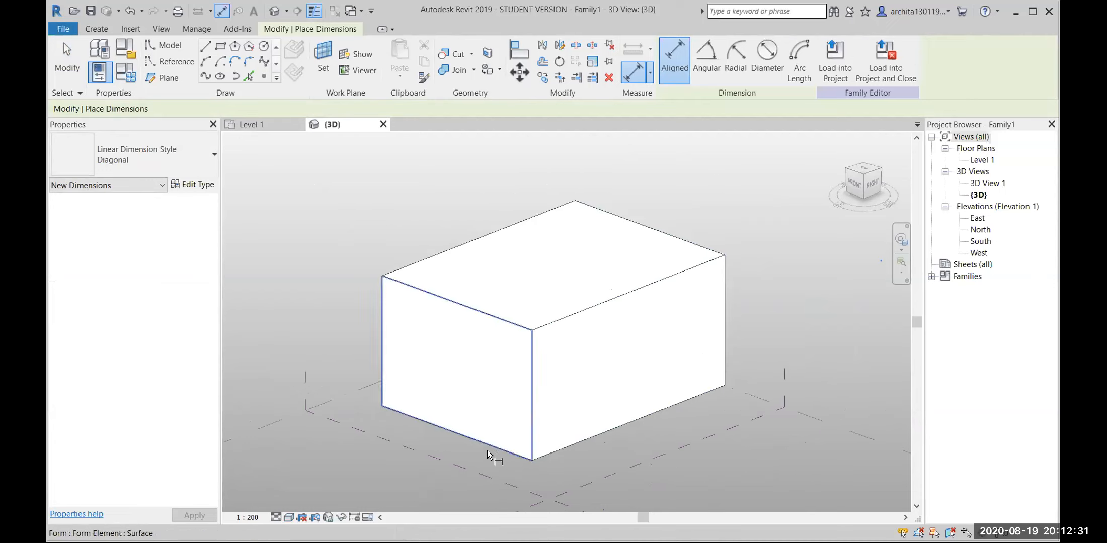
{"action": "left_click", "coordinate": [496, 322]}
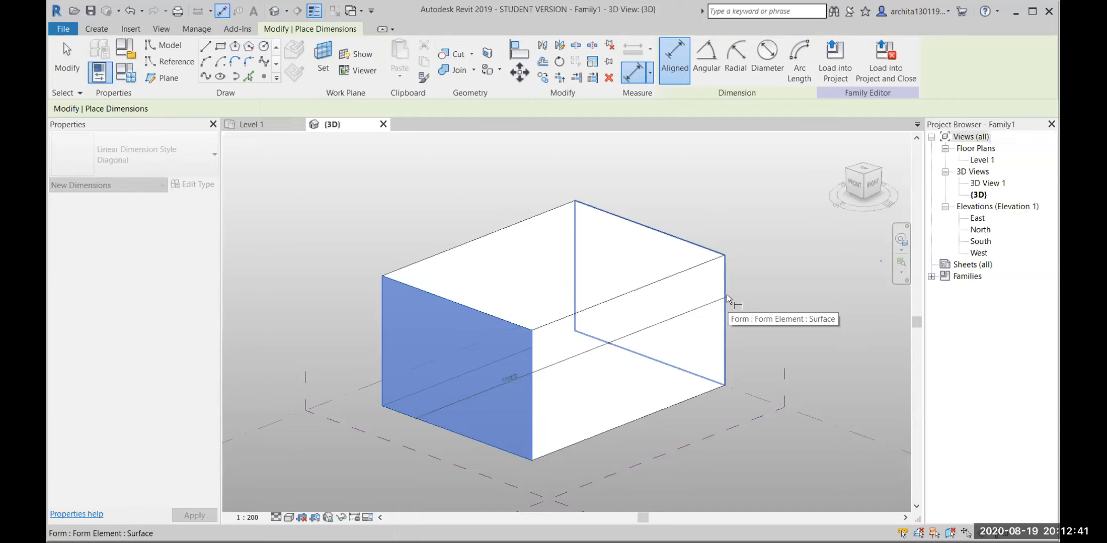
{"action": "left_click", "coordinate": [754, 404]}
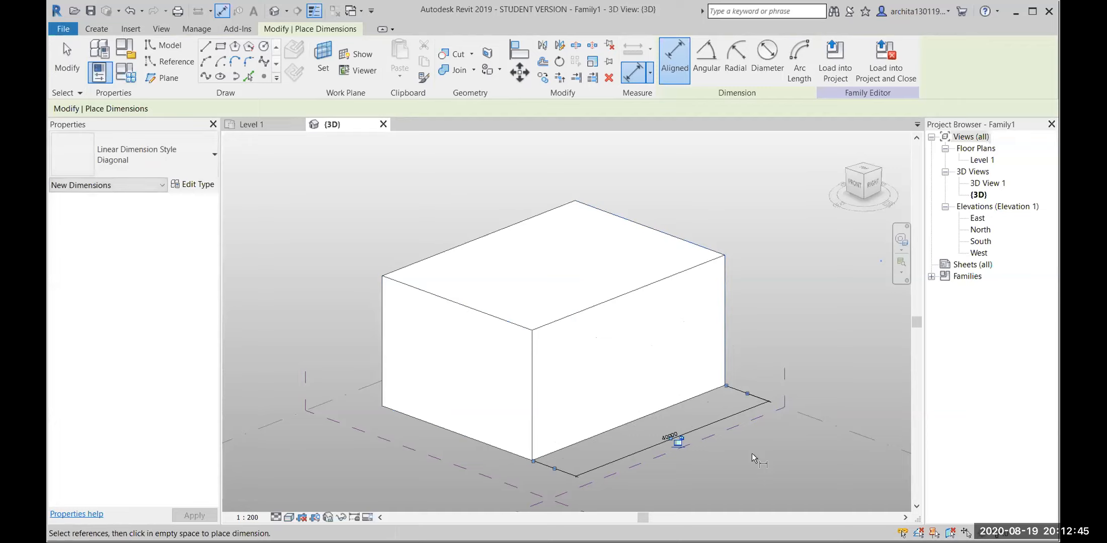
{"action": "left_click", "coordinate": [736, 449]}
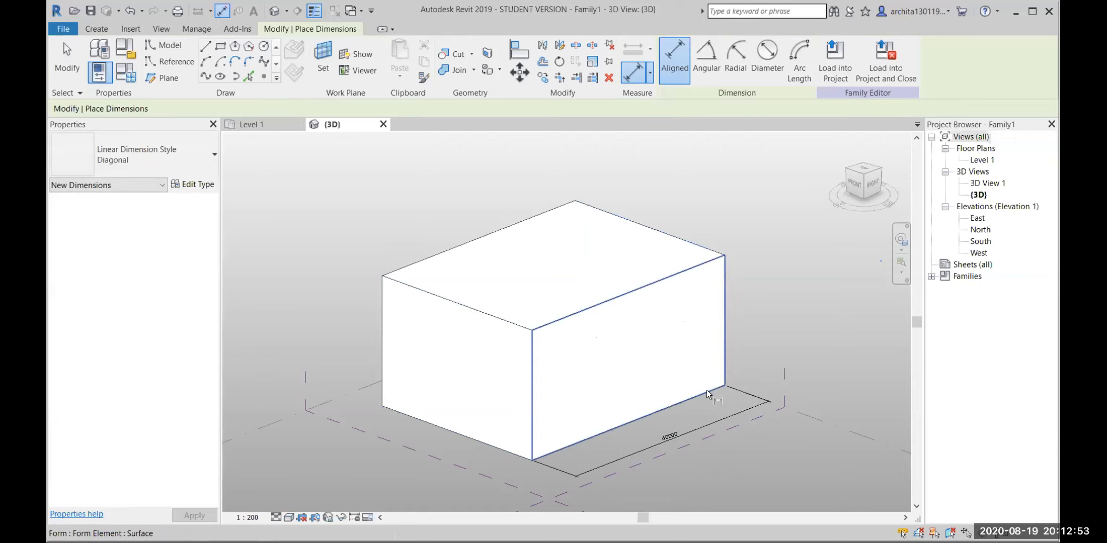
Step: Place an aligned dimension between the box's two long side faces along the shorter base edge, and end dimensioning
{"action": "left_click", "coordinate": [534, 398]}
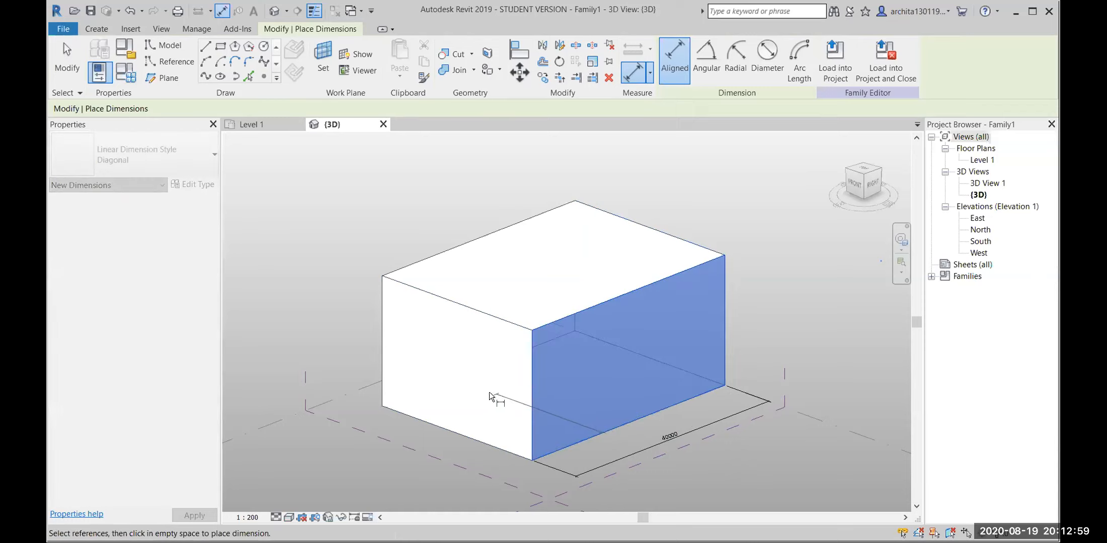
{"action": "left_click", "coordinate": [383, 376]}
{"action": "scroll", "coordinate": [396, 430], "scroll_direction": "up", "scroll_amount": 3}
{"action": "left_click", "coordinate": [423, 448]}
{"action": "scroll", "coordinate": [422, 448], "scroll_direction": "down", "scroll_amount": 3}
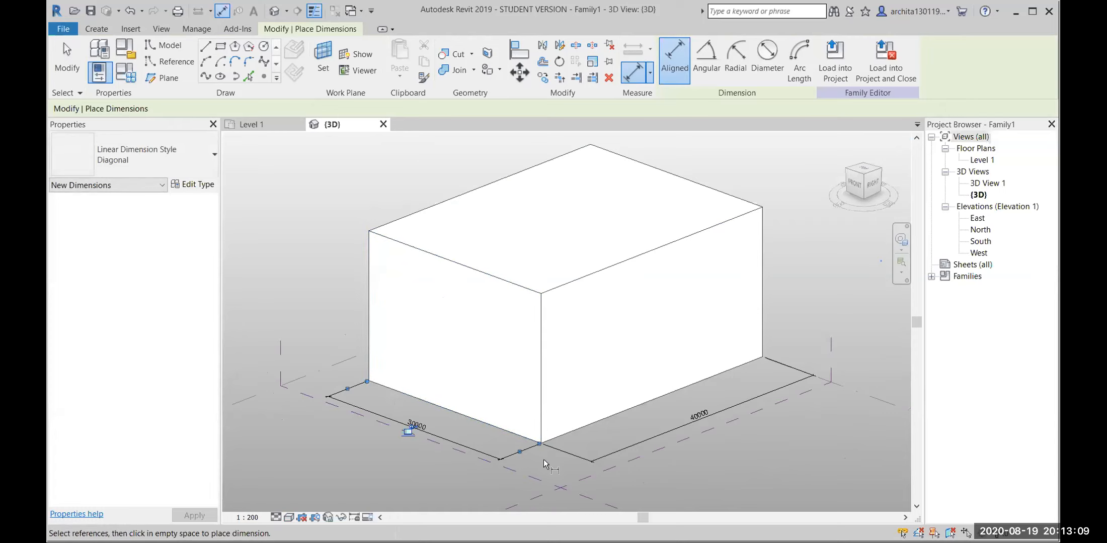
{"action": "key", "text": "Escape"}
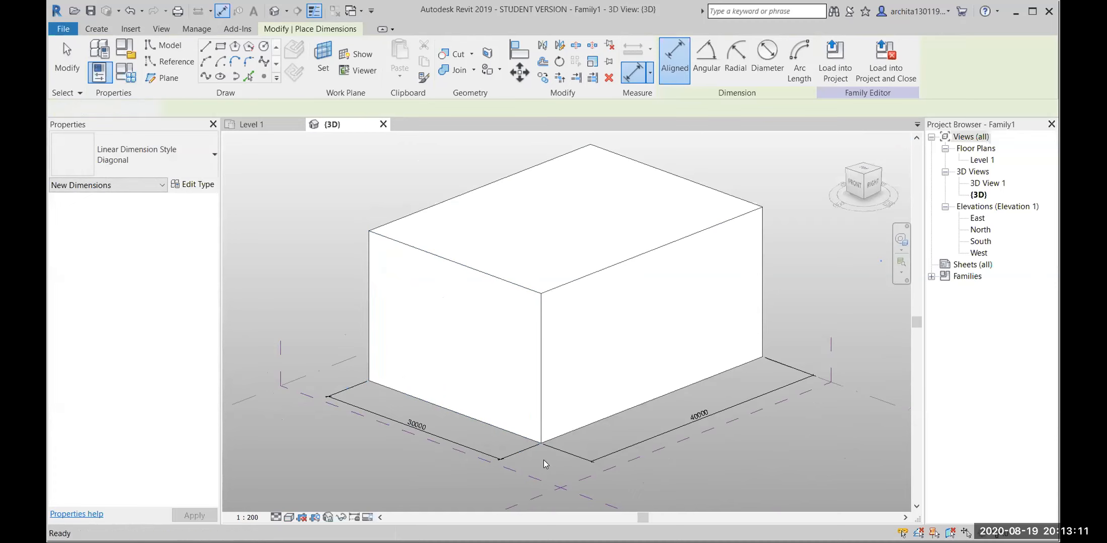
{"action": "key", "text": "Escape"}
{"action": "middle_click_drag", "start_coordinate": [543, 460], "coordinate": [519, 464]}
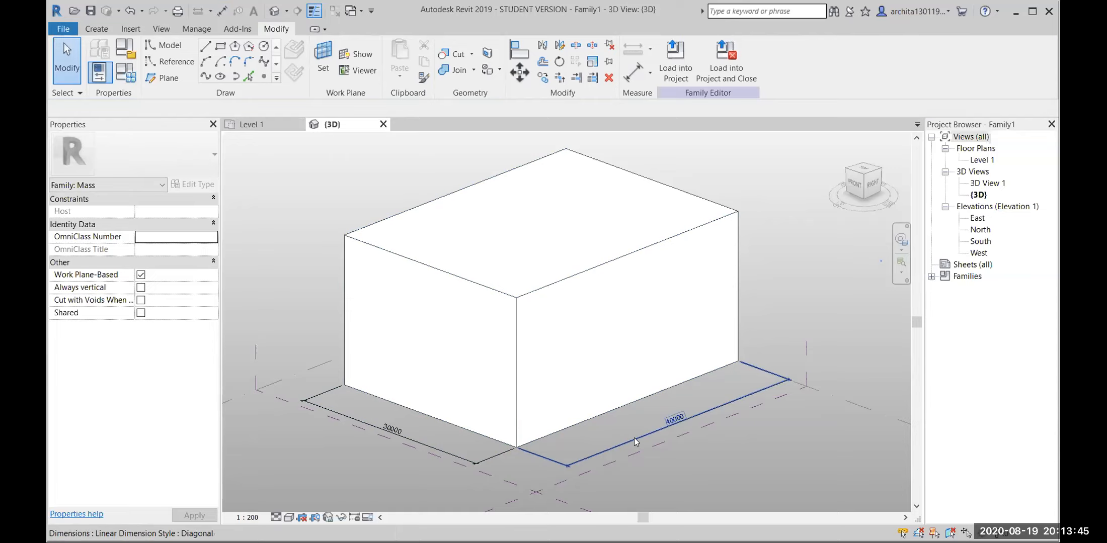
{"action": "key", "text": "Escape"}
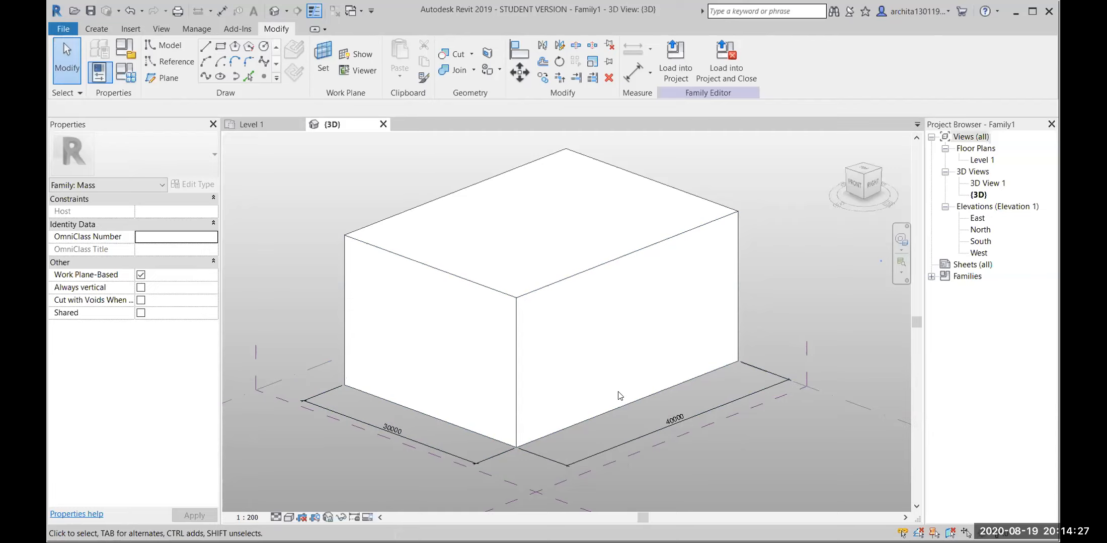
Step: Try to pull the lower edge of the box's dimensioned long side face outward, and cancel the change
{"action": "key", "text": "Tab"}
{"action": "key", "text": "Tab"}
{"action": "key", "text": "Tab"}
{"action": "key", "text": "Tab"}
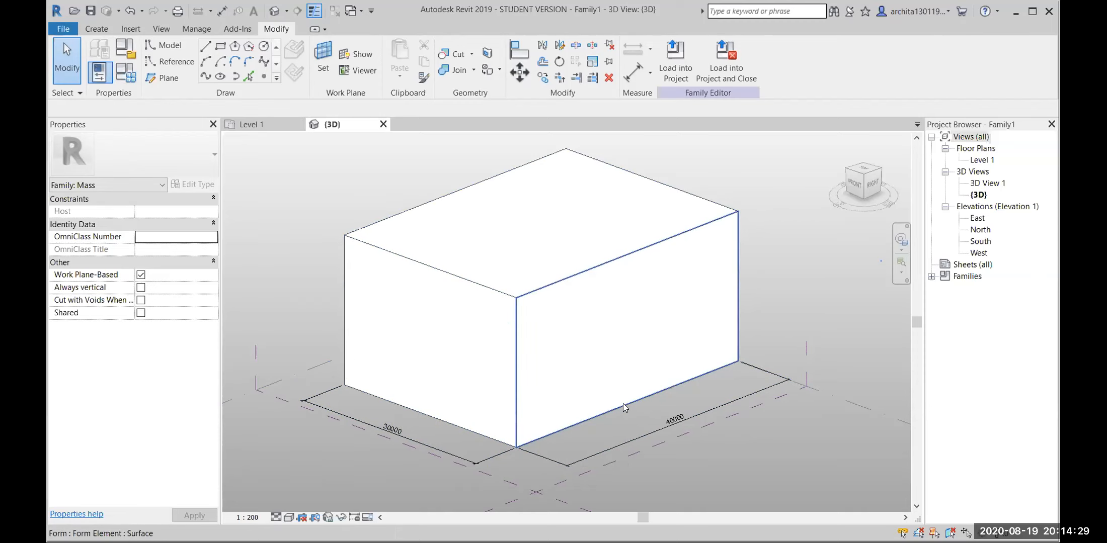
{"action": "left_click", "coordinate": [622, 404]}
{"action": "left_click_drag", "start_coordinate": [646, 414], "coordinate": [747, 463]}
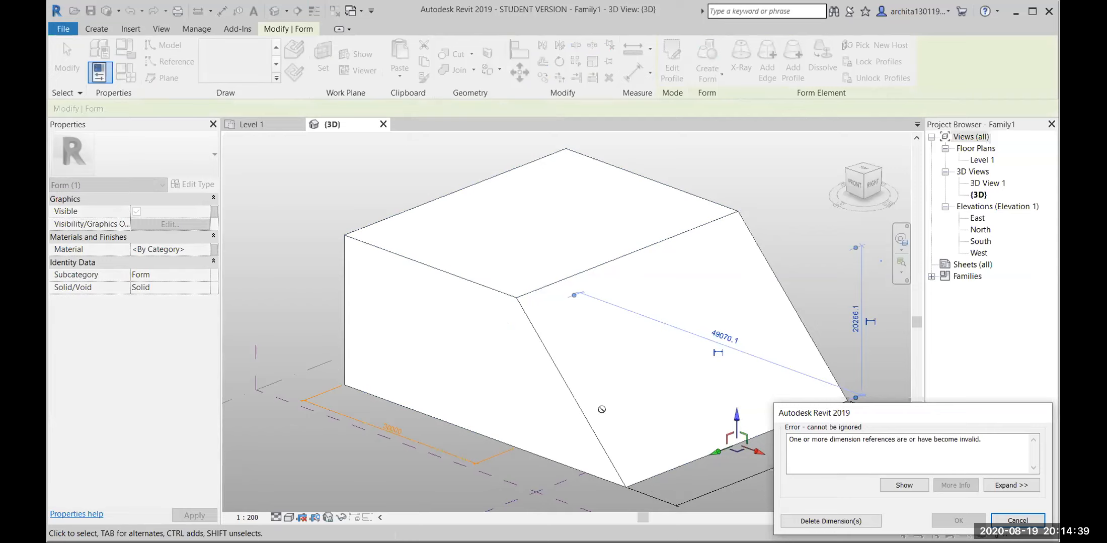
{"action": "left_click", "coordinate": [994, 516]}
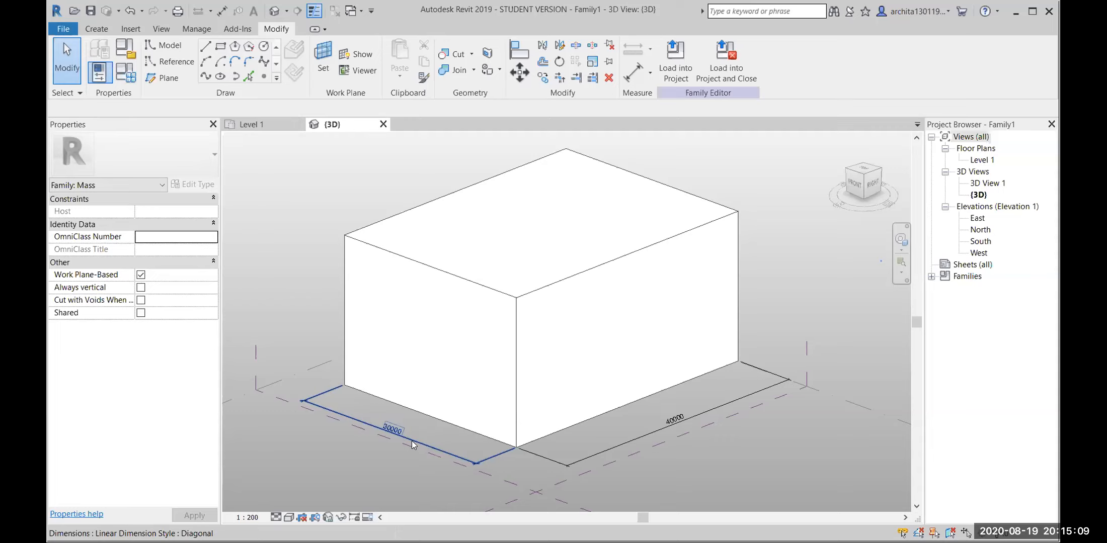
Step: Place a second aligned dimension between the long side faces from their upper edges, outside the existing short-side dimension
{"action": "scroll", "coordinate": [538, 425], "scroll_direction": "up", "scroll_amount": 3}
{"action": "middle_click_drag", "start_coordinate": [543, 338], "coordinate": [554, 414]}
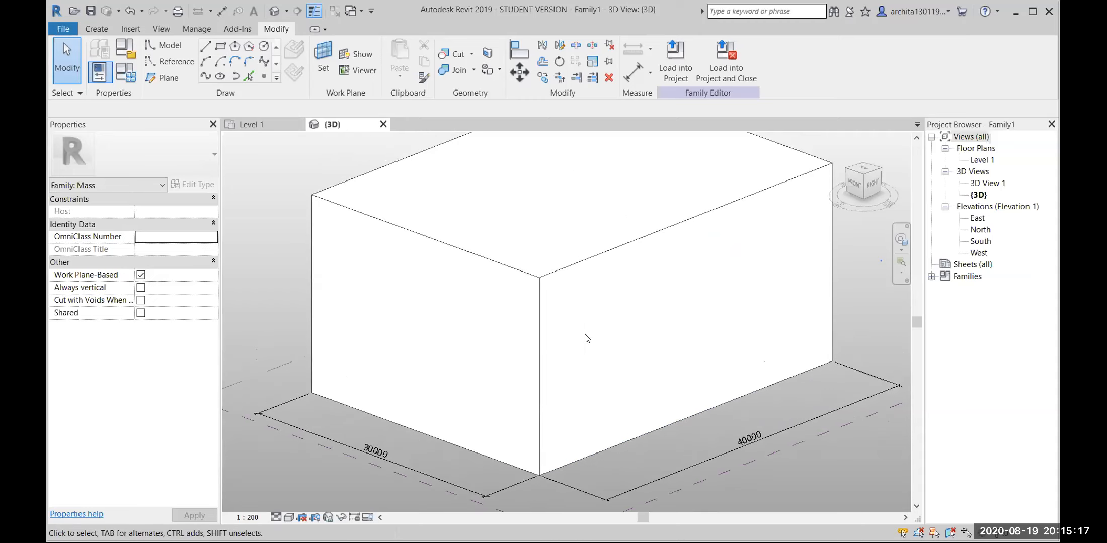
{"action": "scroll", "coordinate": [566, 346], "scroll_direction": "down", "scroll_amount": 2}
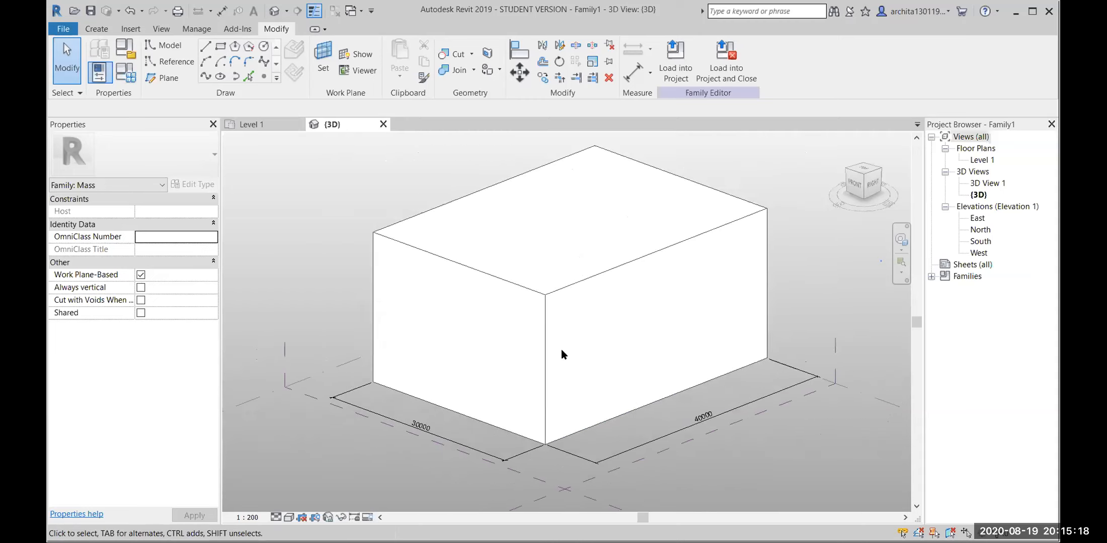
{"action": "left_click", "coordinate": [630, 75]}
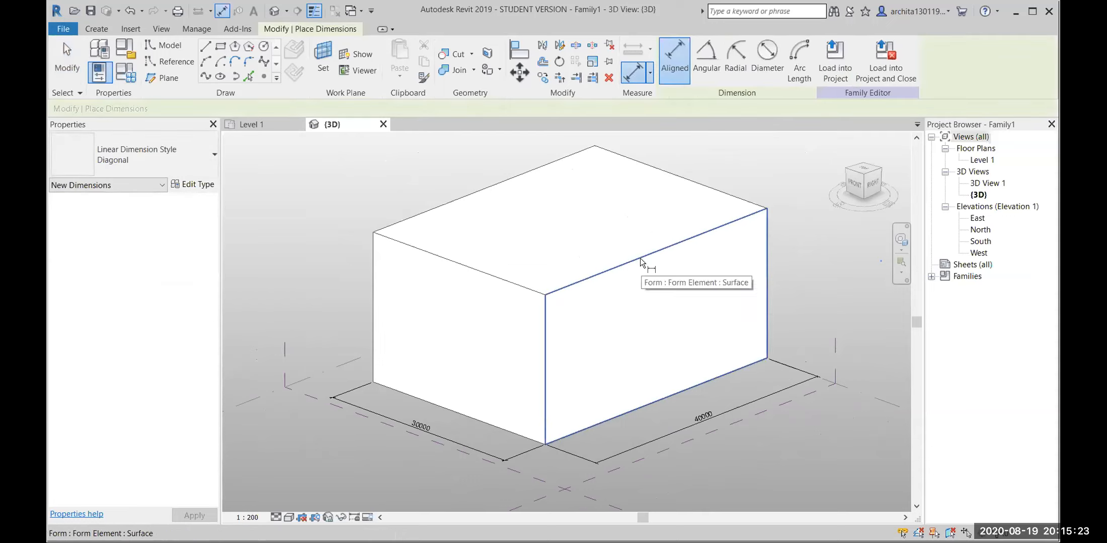
{"action": "left_click", "coordinate": [580, 285]}
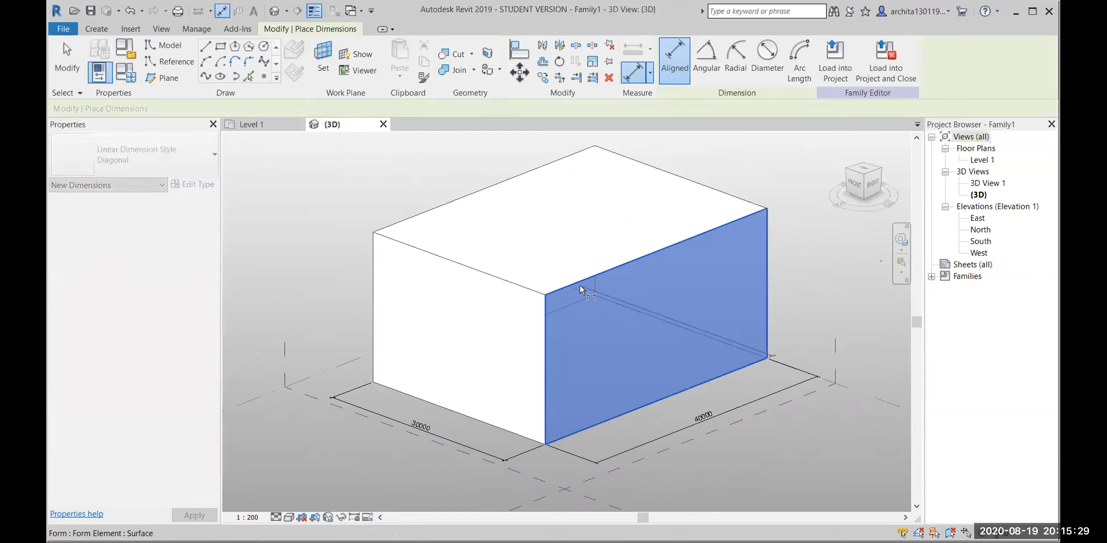
{"action": "left_click", "coordinate": [376, 261]}
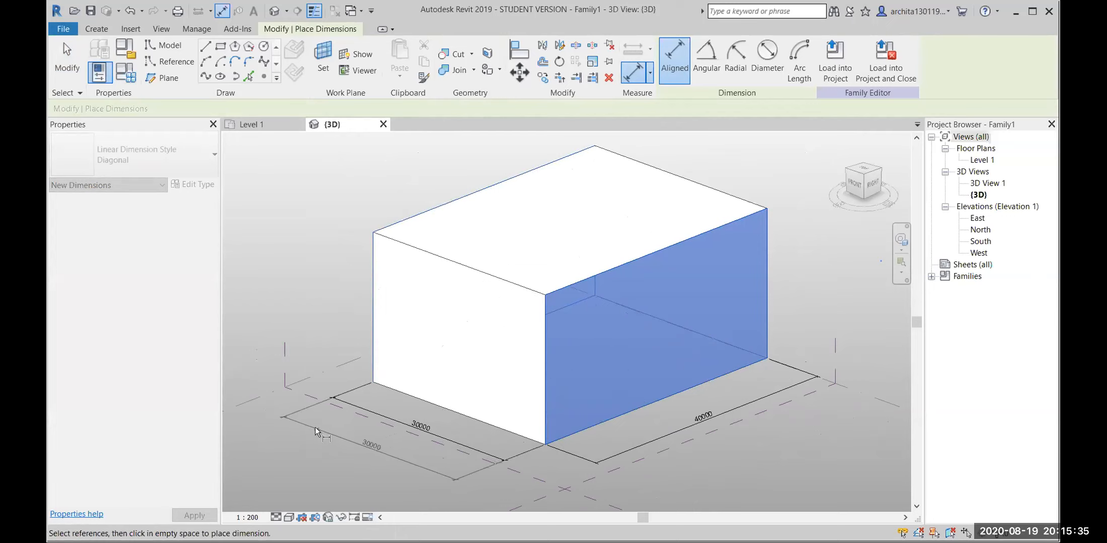
{"action": "left_click", "coordinate": [294, 435]}
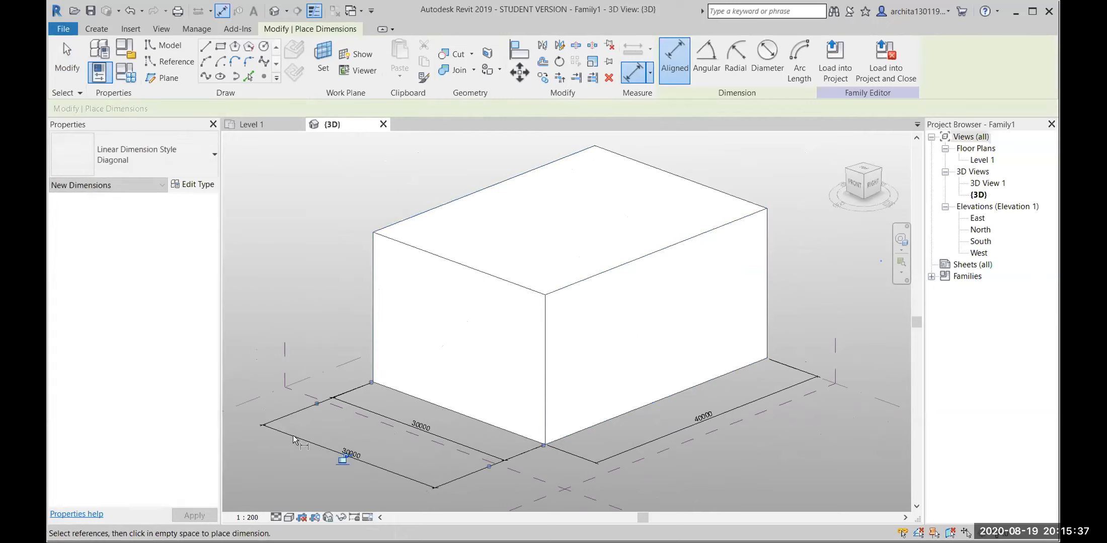
Step: Reselect the Hidden Line visual style, end dimensioning, and delete the outer duplicate dimension on the short side
{"action": "left_click", "coordinate": [291, 519]}
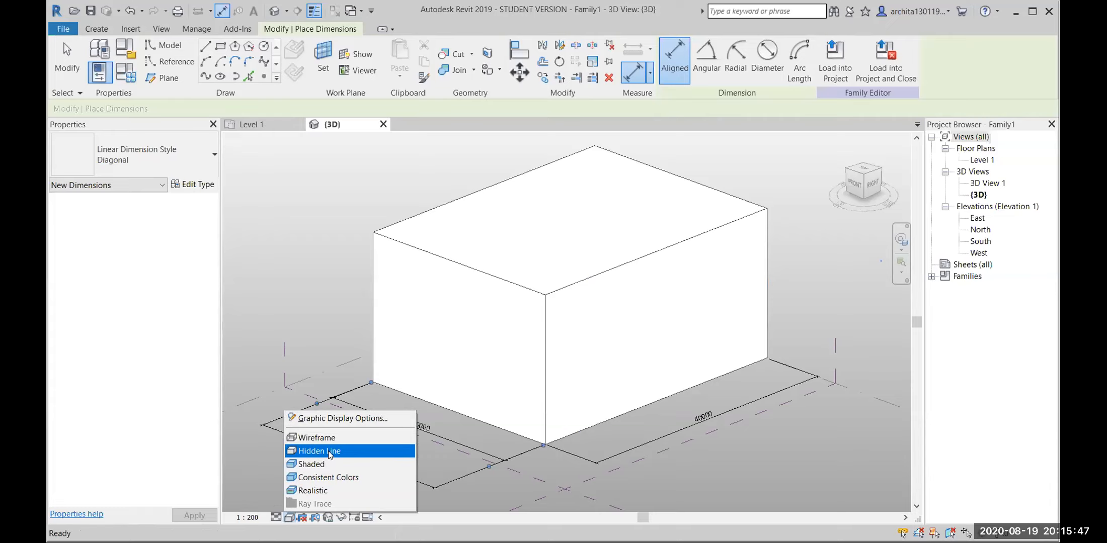
{"action": "left_click", "coordinate": [312, 451]}
{"action": "key", "text": "Escape"}
{"action": "key", "text": "Escape"}
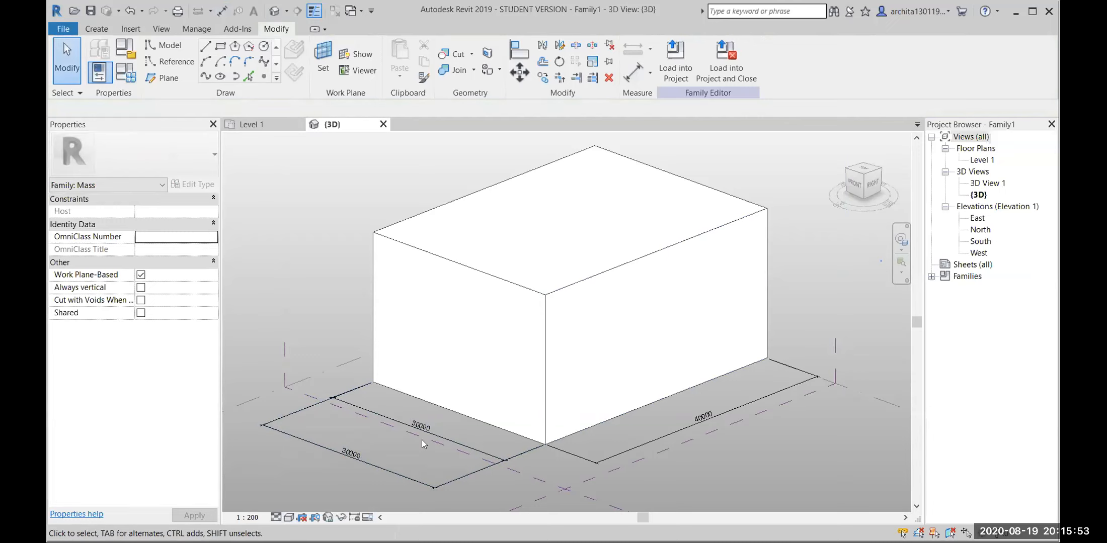
{"action": "left_click", "coordinate": [373, 468]}
{"action": "key", "text": "Delete"}
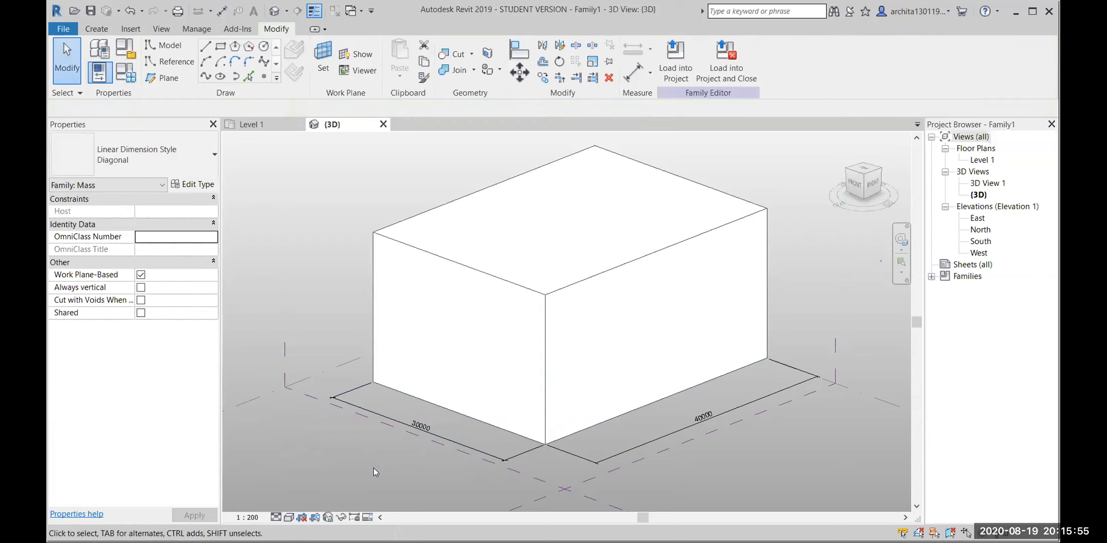
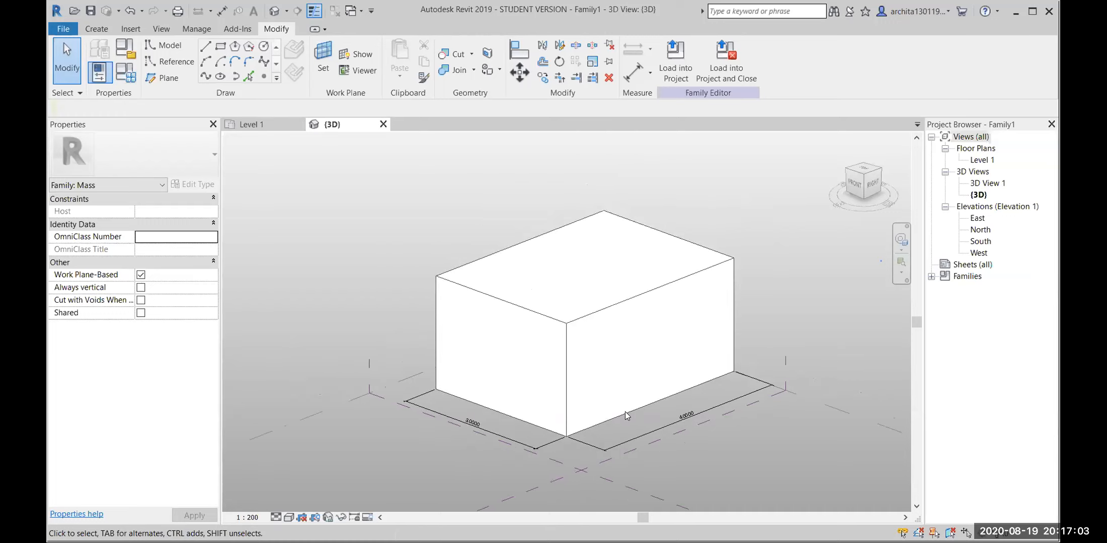
{"action": "middle_click_drag", "start_coordinate": [585, 395], "coordinate": [573, 395]}
{"action": "middle_click_drag", "start_coordinate": [564, 297], "coordinate": [600, 319]}
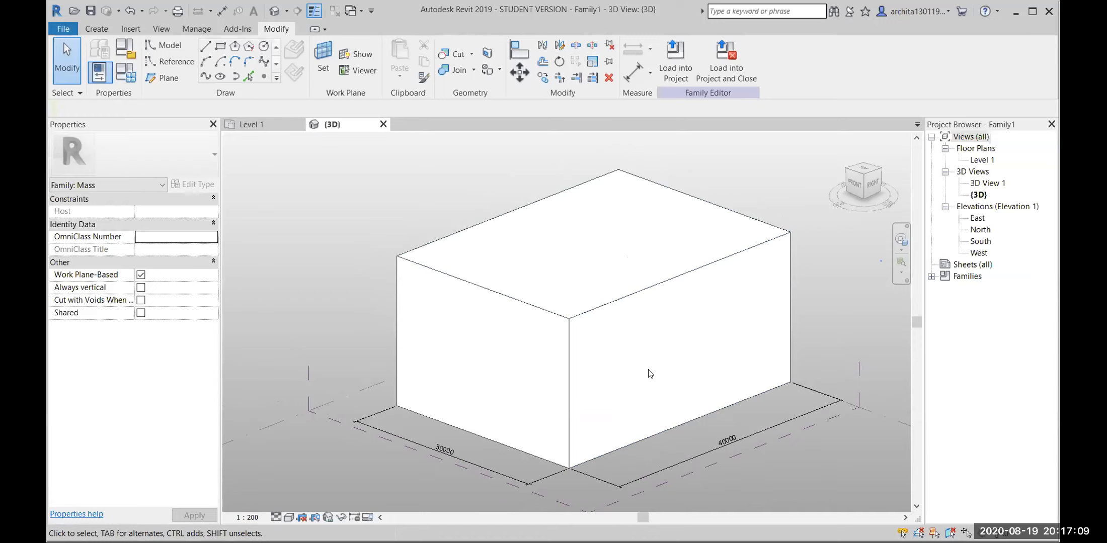
{"action": "middle_click_drag", "start_coordinate": [767, 378], "coordinate": [751, 364]}
{"action": "scroll", "coordinate": [583, 417], "scroll_direction": "up", "scroll_amount": 1}
{"action": "scroll", "coordinate": [581, 418], "scroll_direction": "down", "scroll_amount": 1}
{"action": "middle_click_drag", "start_coordinate": [558, 425], "coordinate": [570, 425]}
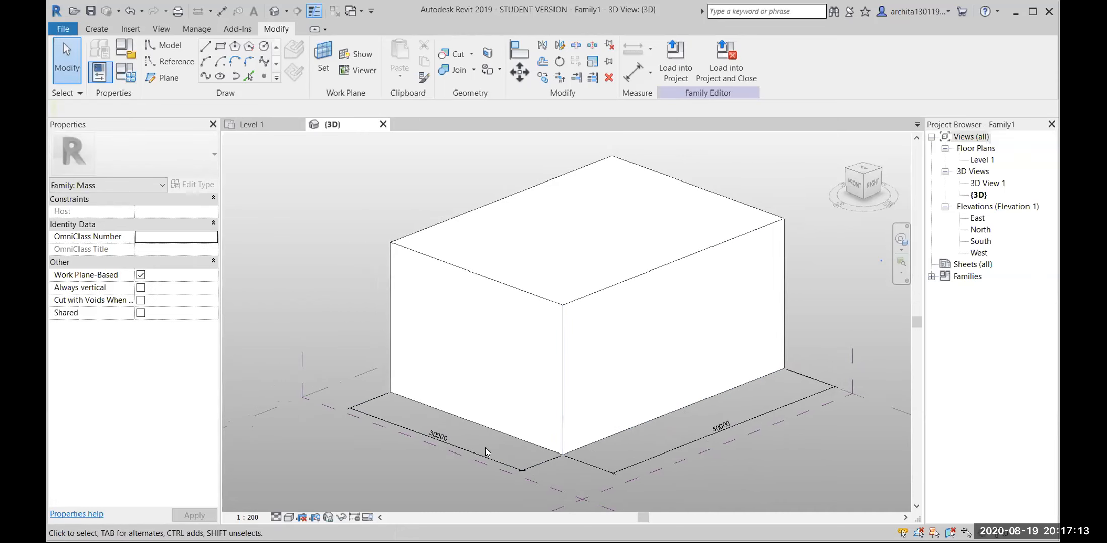
{"action": "left_click", "coordinate": [289, 517]}
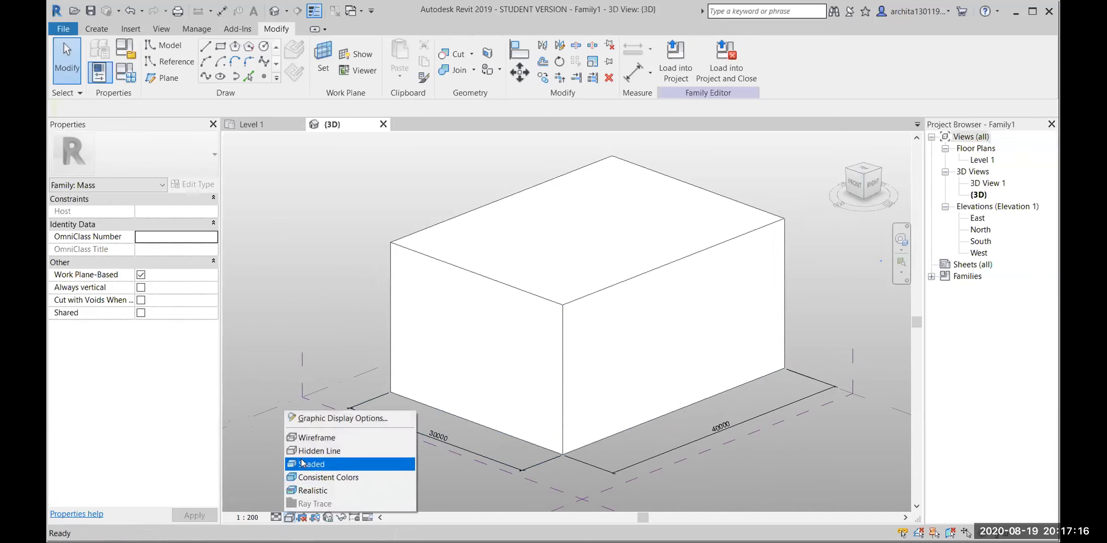
{"action": "left_click", "coordinate": [333, 451]}
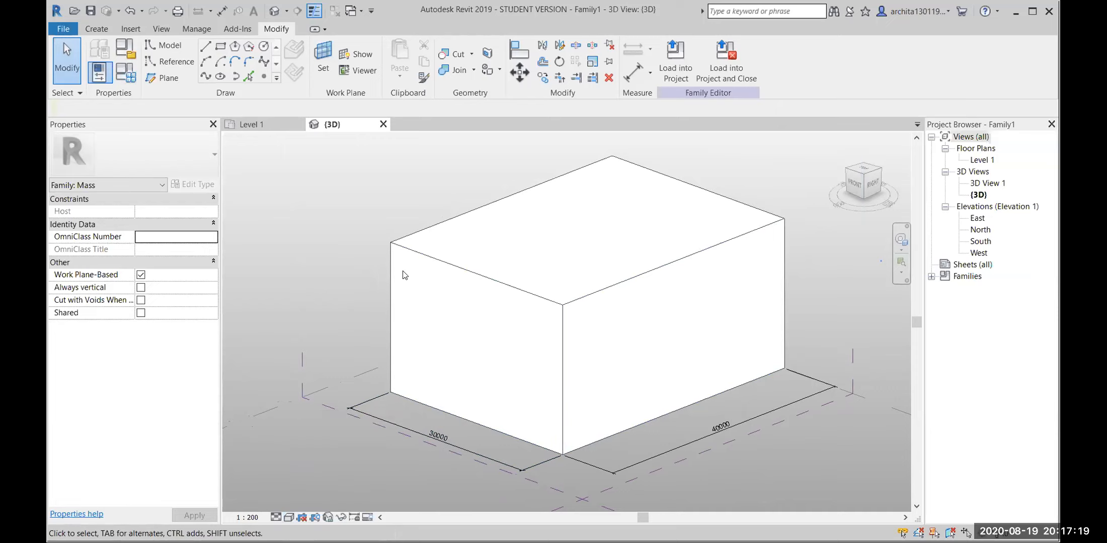
Step: Place another aligned dimension between the box's two long side faces, outside the existing dimension on the short side
{"action": "scroll", "coordinate": [593, 407], "scroll_direction": "up", "scroll_amount": 2}
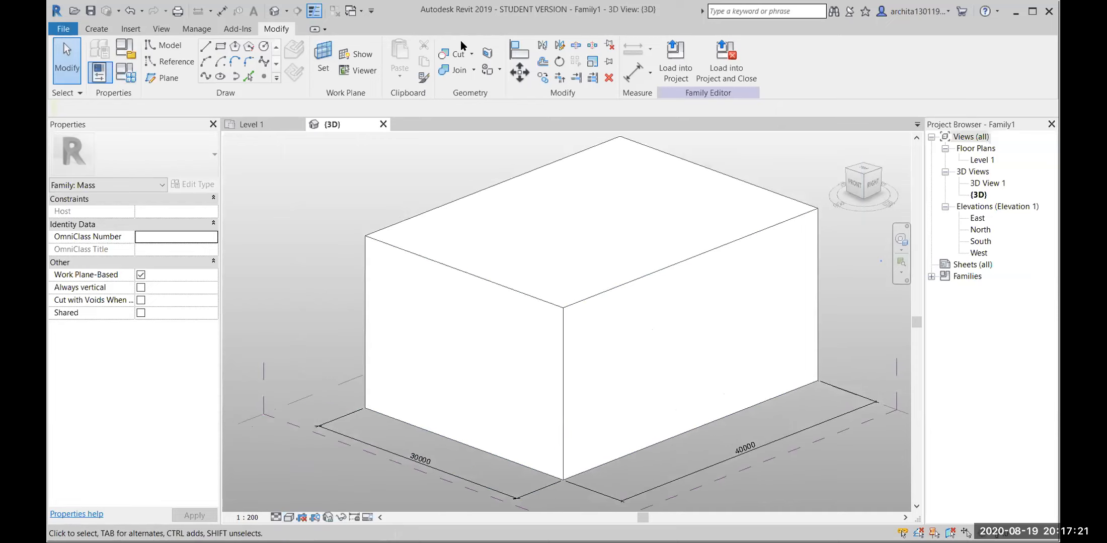
{"action": "left_click", "coordinate": [635, 74]}
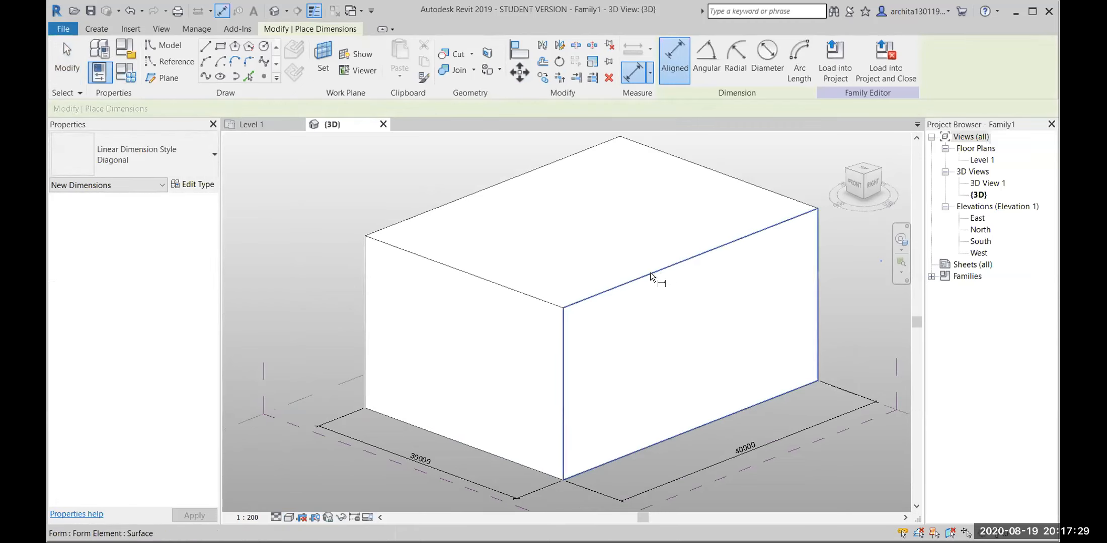
{"action": "scroll", "coordinate": [650, 272], "scroll_direction": "down", "scroll_amount": 1}
{"action": "scroll", "coordinate": [622, 273], "scroll_direction": "up", "scroll_amount": 1}
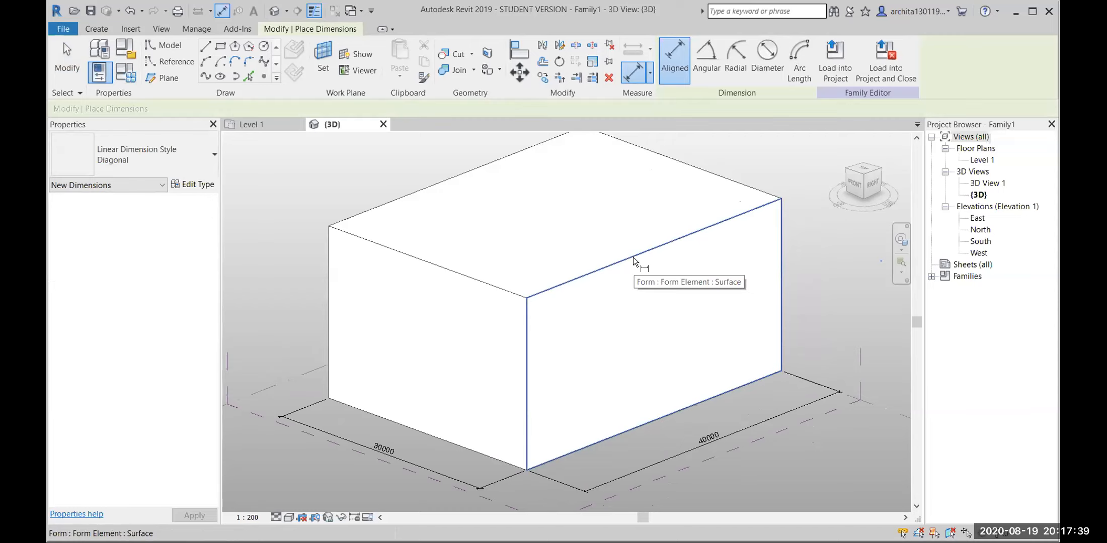
{"action": "left_click", "coordinate": [633, 256]}
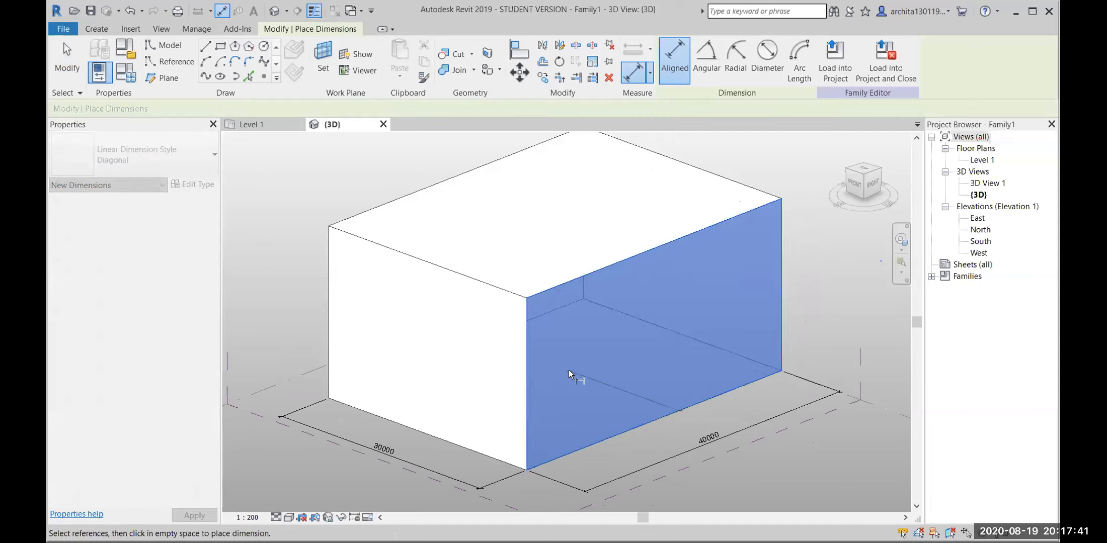
{"action": "scroll", "coordinate": [578, 383], "scroll_direction": "down", "scroll_amount": 2}
{"action": "scroll", "coordinate": [423, 392], "scroll_direction": "up", "scroll_amount": 5}
{"action": "scroll", "coordinate": [426, 386], "scroll_direction": "down", "scroll_amount": 3}
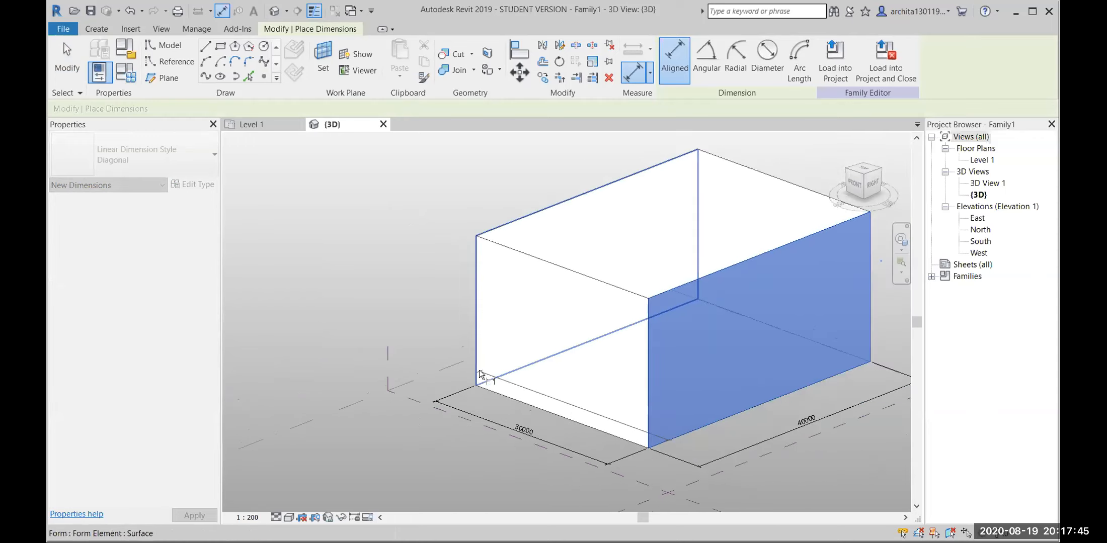
{"action": "scroll", "coordinate": [479, 374], "scroll_direction": "up", "scroll_amount": 2}
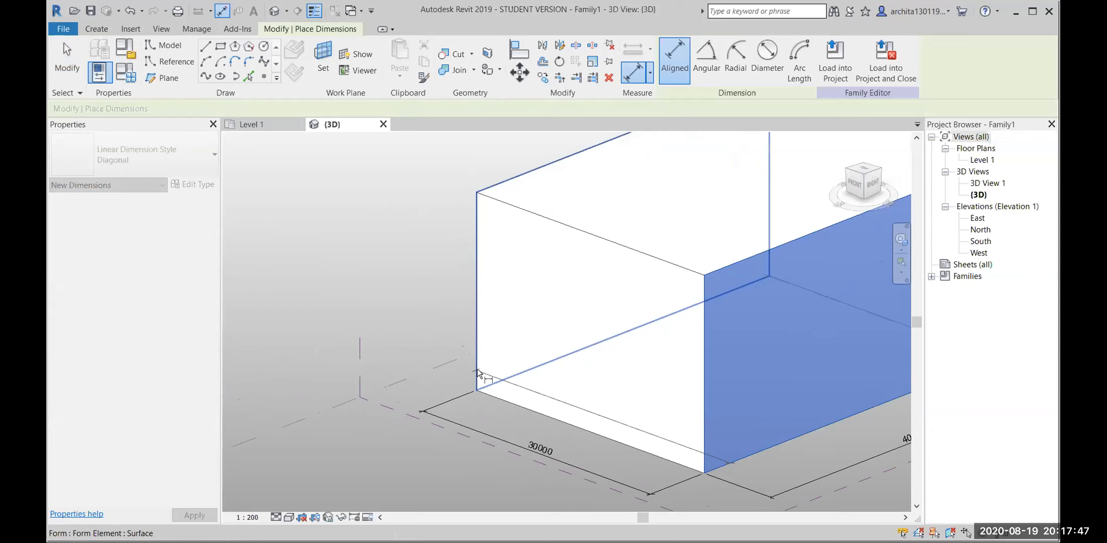
{"action": "scroll", "coordinate": [479, 367], "scroll_direction": "down", "scroll_amount": 2}
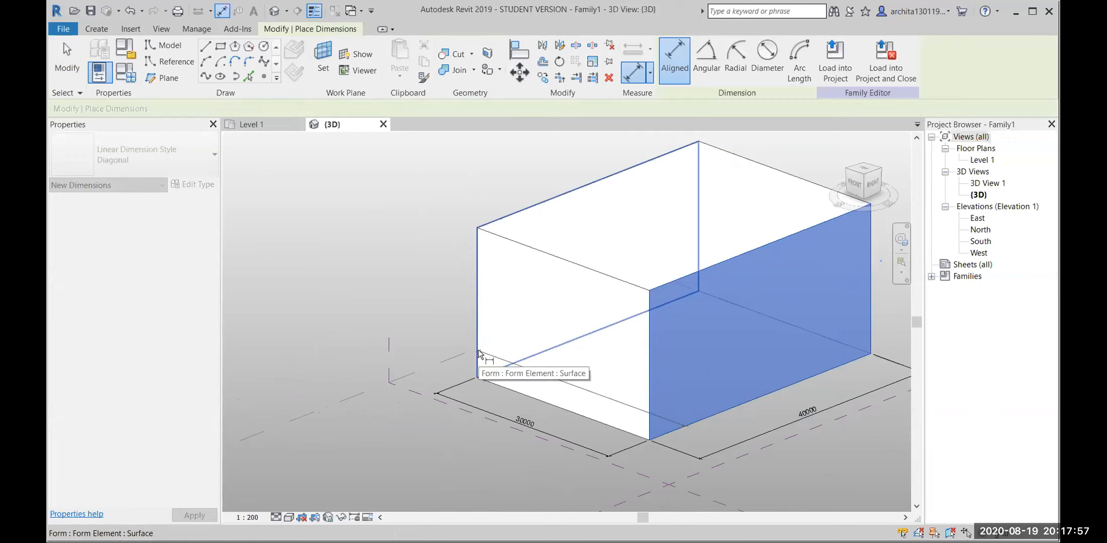
{"action": "left_click", "coordinate": [478, 351]}
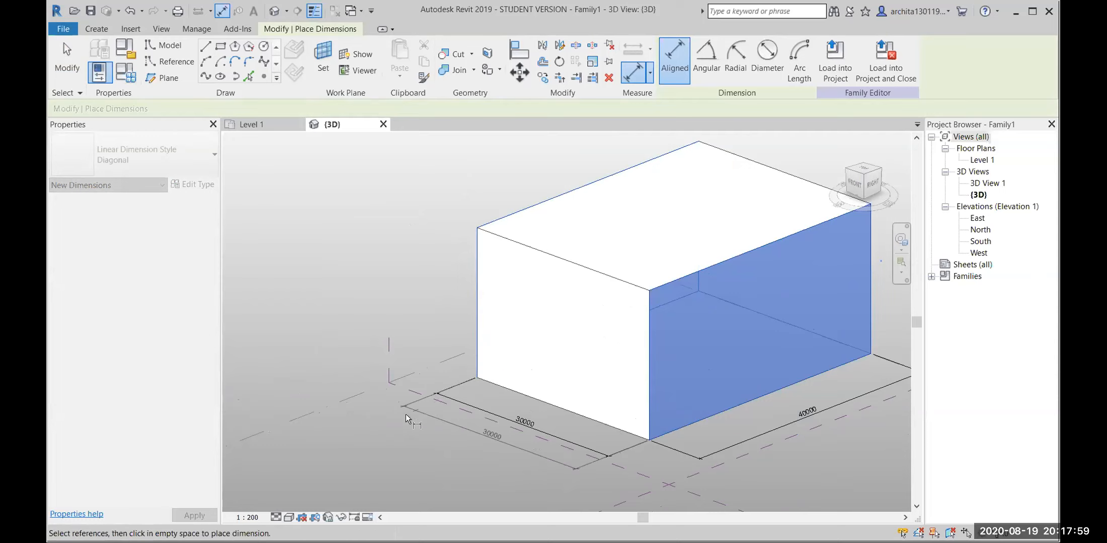
{"action": "left_click", "coordinate": [379, 438]}
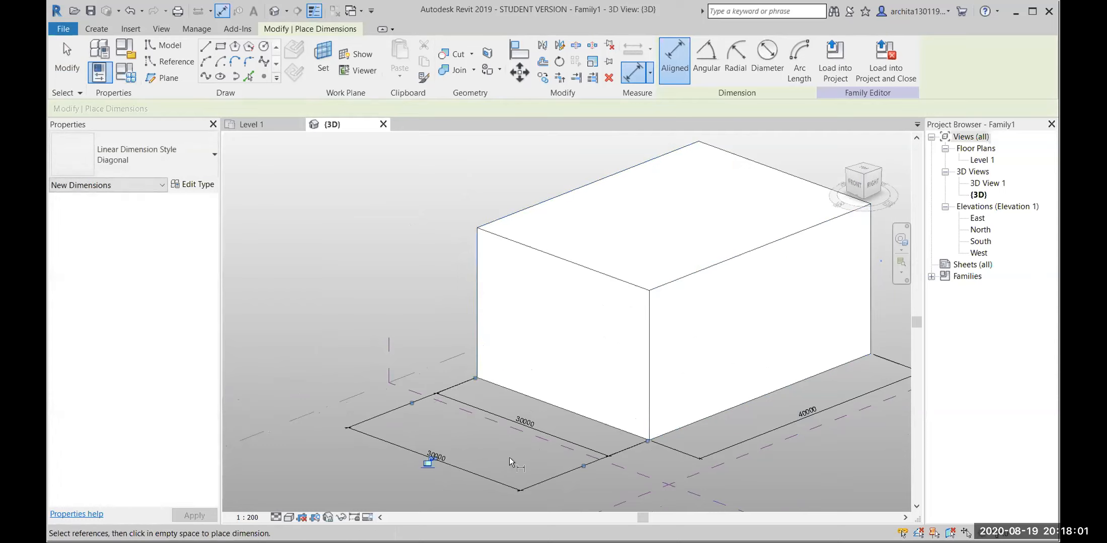
Step: End dimensioning and delete the outer duplicate dimension on the box's short side
{"action": "key", "text": "Escape"}
{"action": "key", "text": "Escape"}
{"action": "left_click", "coordinate": [561, 469]}
{"action": "key", "text": "Delete"}
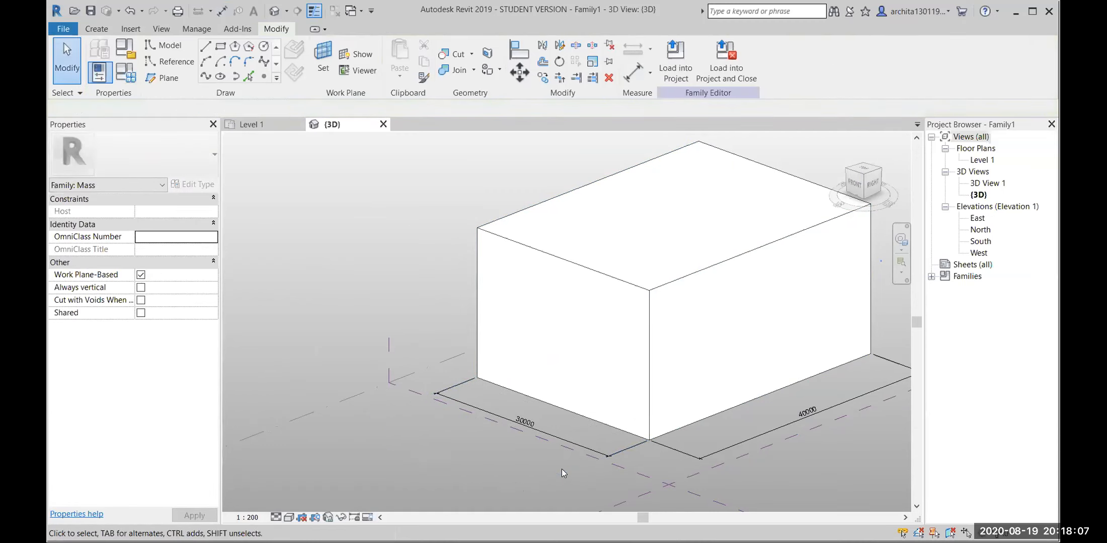
{"action": "scroll", "coordinate": [564, 469], "scroll_direction": "down", "scroll_amount": 2}
{"action": "scroll", "coordinate": [846, 443], "scroll_direction": "up", "scroll_amount": 3}
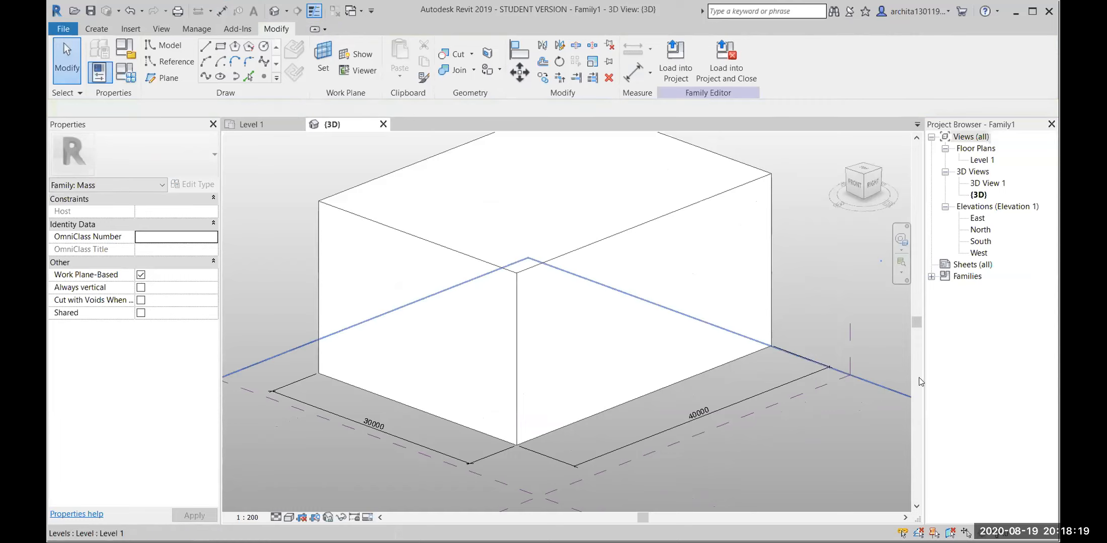
{"action": "scroll", "coordinate": [754, 381], "scroll_direction": "down", "scroll_amount": 2}
{"action": "scroll", "coordinate": [659, 394], "scroll_direction": "up", "scroll_amount": 2}
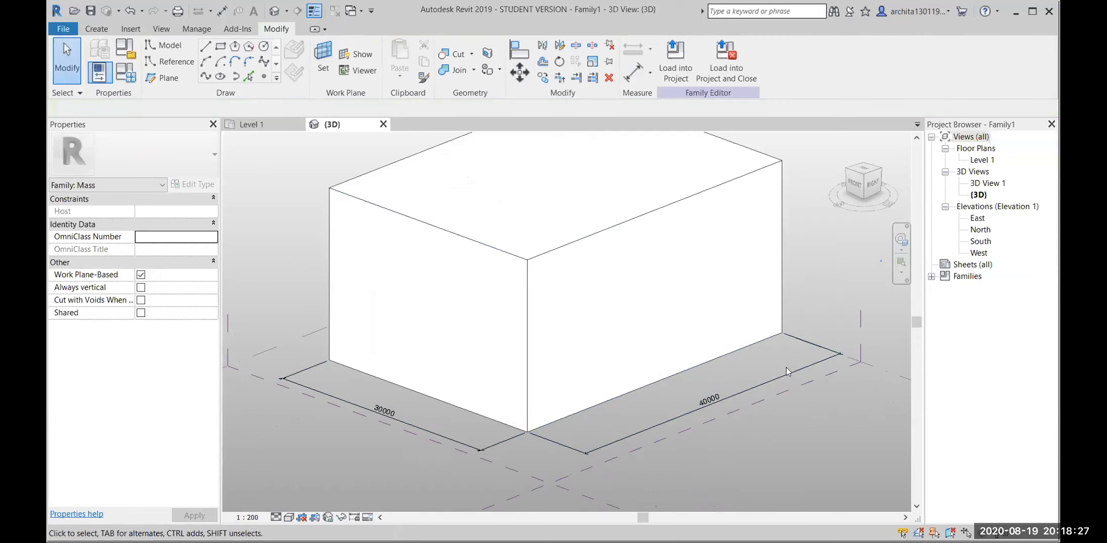
{"action": "scroll", "coordinate": [786, 367], "scroll_direction": "up", "scroll_amount": 2}
{"action": "middle_click_drag", "start_coordinate": [783, 368], "coordinate": [721, 363]}
{"action": "scroll", "coordinate": [721, 363], "scroll_direction": "down", "scroll_amount": 2}
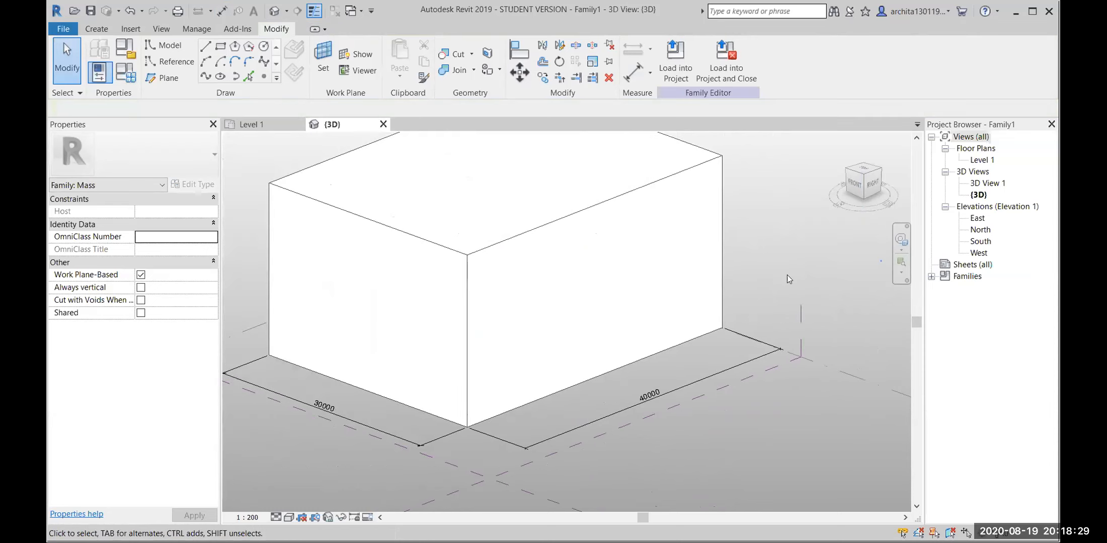
{"action": "left_click", "coordinate": [745, 359]}
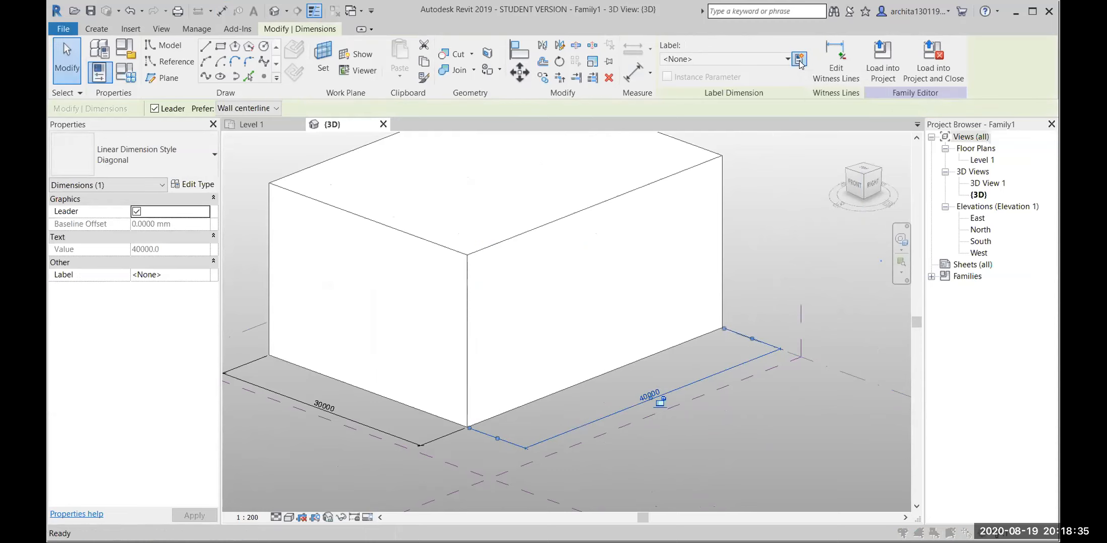
{"action": "left_click", "coordinate": [799, 59]}
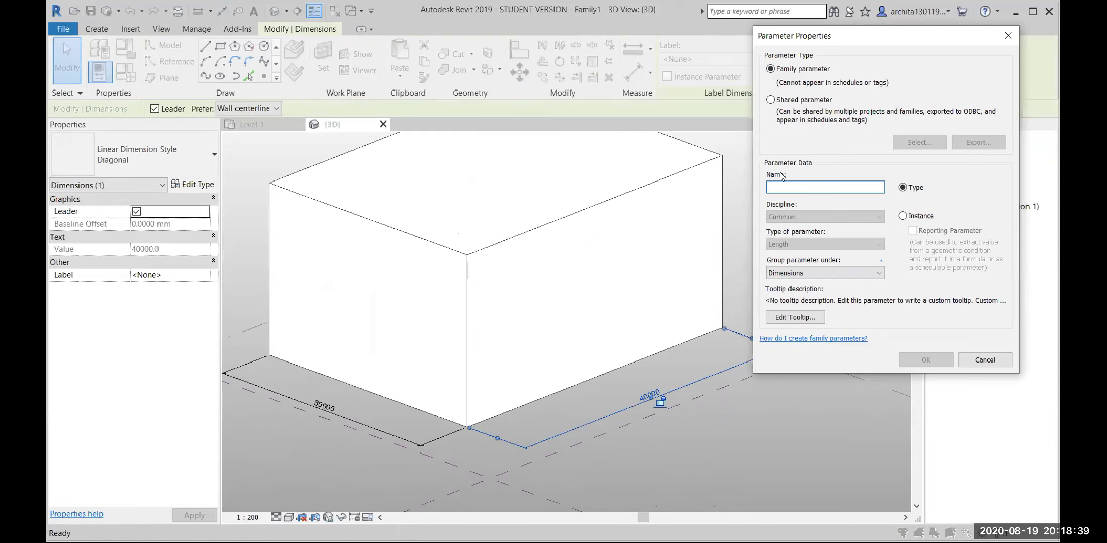
{"action": "left_click", "coordinate": [1008, 36]}
{"action": "scroll", "coordinate": [724, 372], "scroll_direction": "down", "scroll_amount": 4}
{"action": "left_click", "coordinate": [412, 245]}
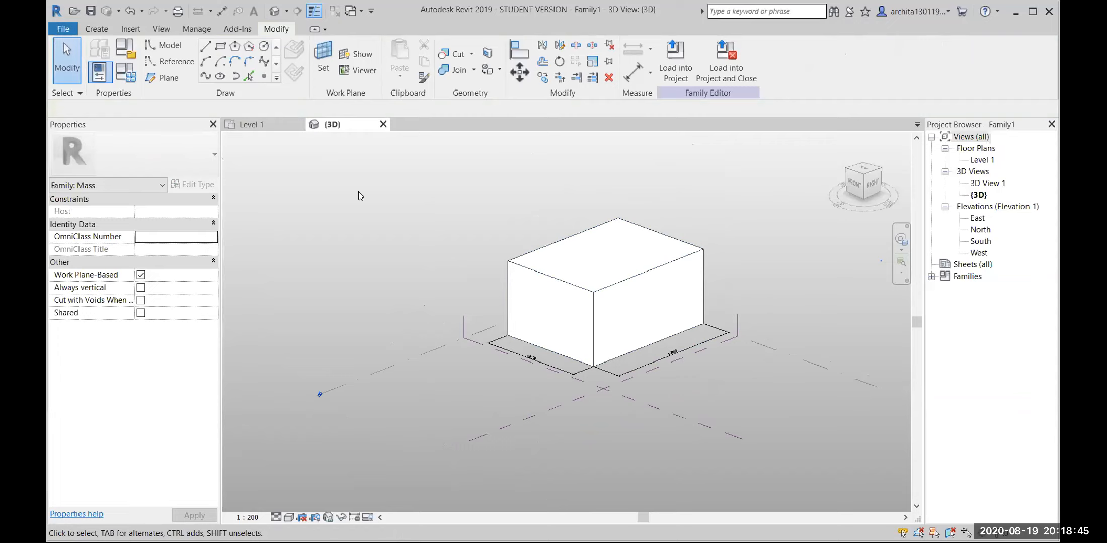
Step: Delete the family parameters B and L from the family types and apply the change
{"action": "left_click", "coordinate": [130, 77]}
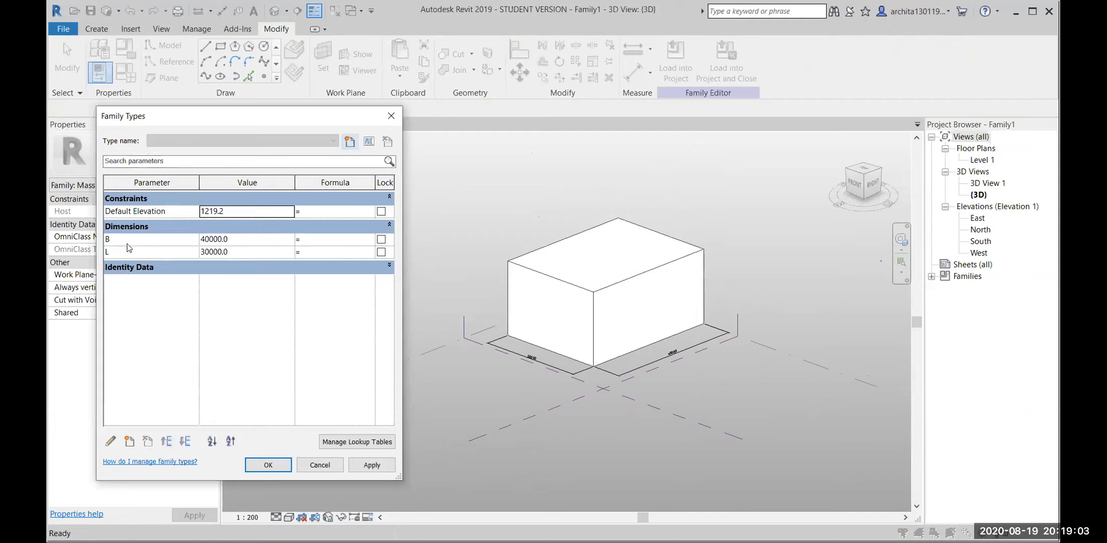
{"action": "left_click", "coordinate": [108, 241]}
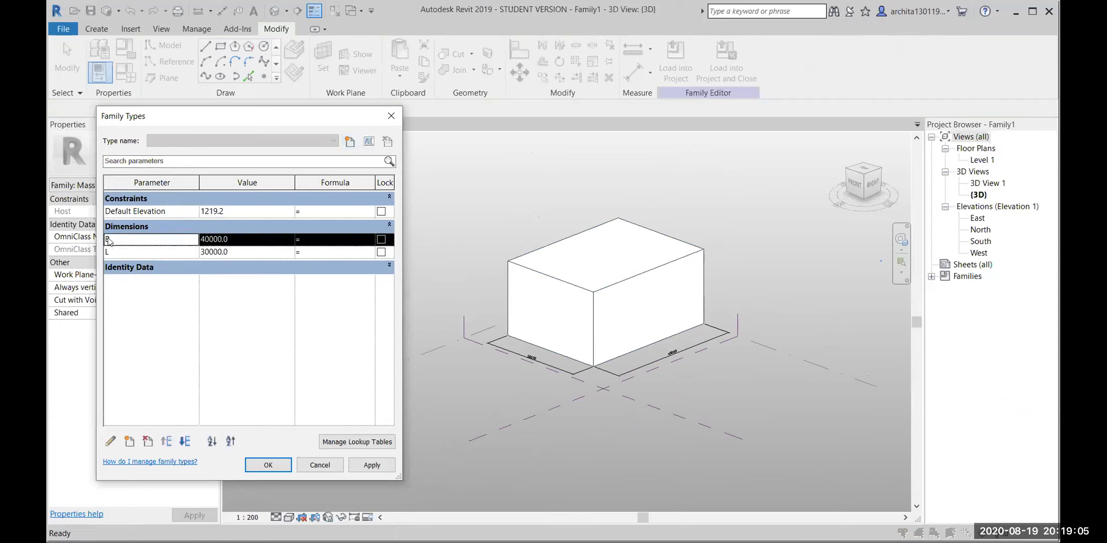
{"action": "left_click", "coordinate": [148, 442]}
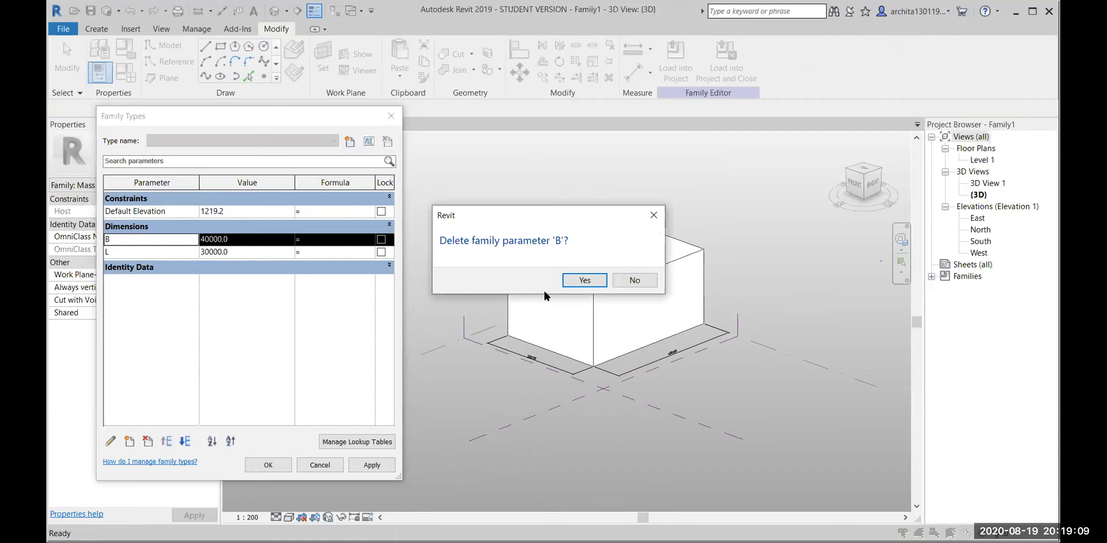
{"action": "left_click", "coordinate": [584, 280]}
{"action": "left_click", "coordinate": [109, 241]}
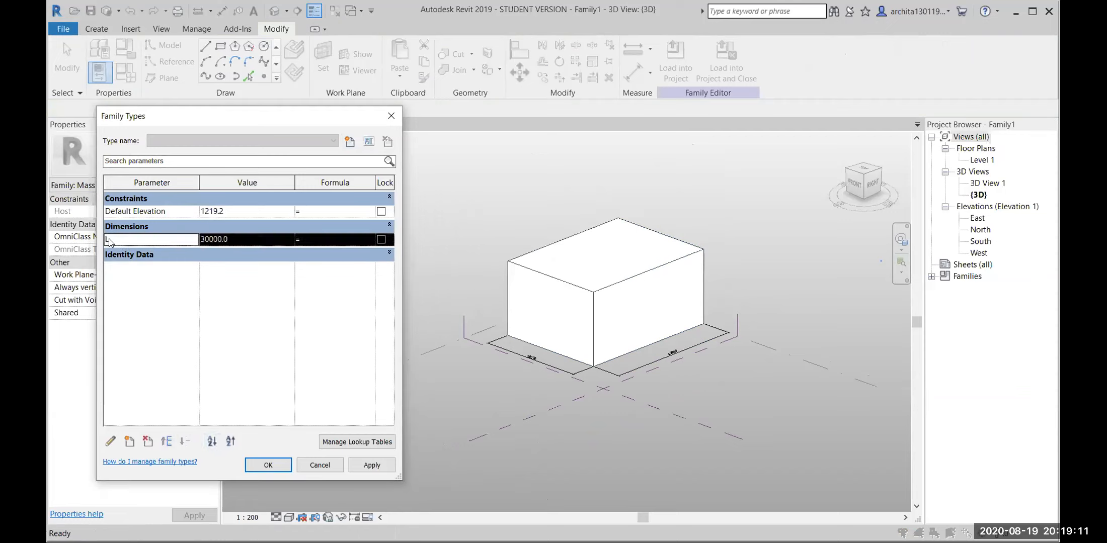
{"action": "left_click", "coordinate": [148, 442]}
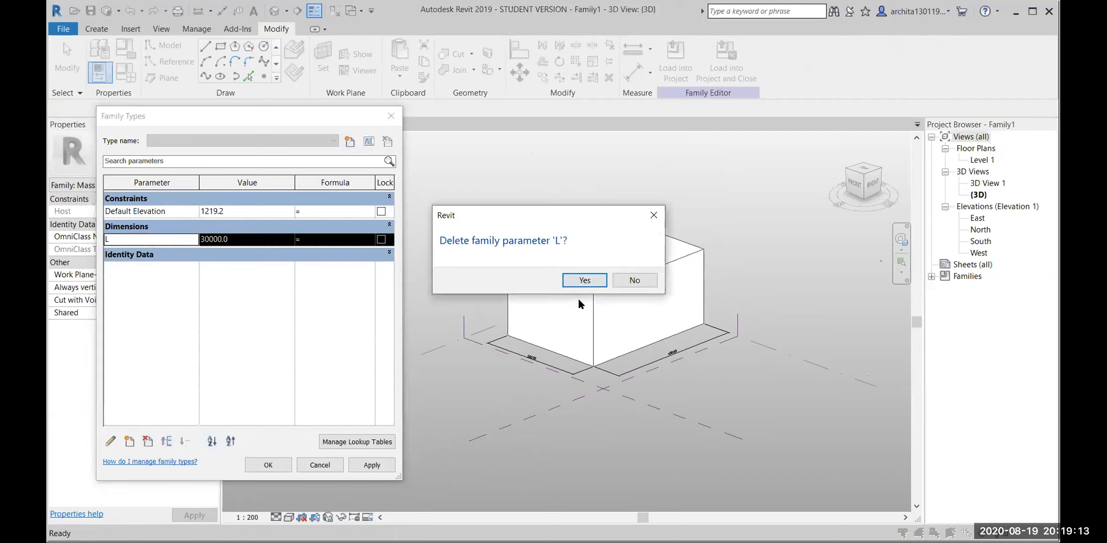
{"action": "left_click", "coordinate": [584, 280]}
{"action": "left_click", "coordinate": [373, 465]}
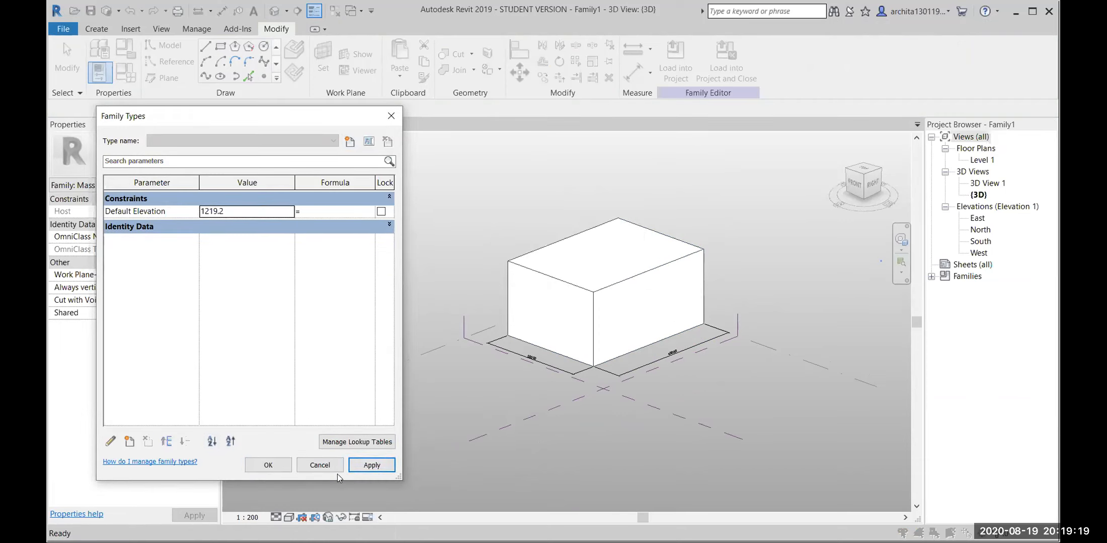
{"action": "left_click", "coordinate": [274, 465]}
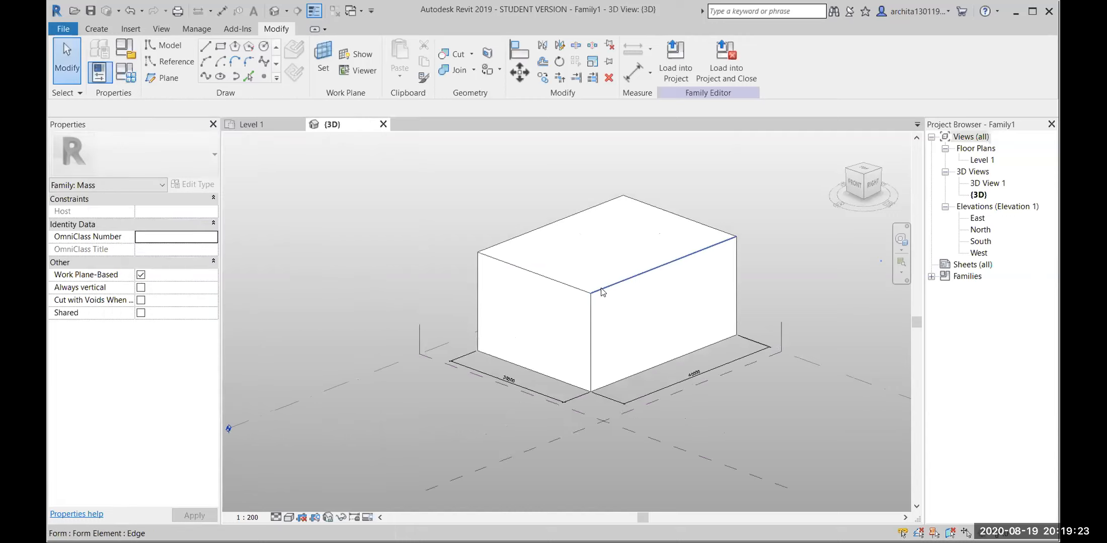
Step: Try to pull the lower edge of the box's long side face outward, and cancel the change
{"action": "scroll", "coordinate": [619, 387], "scroll_direction": "up", "scroll_amount": 1}
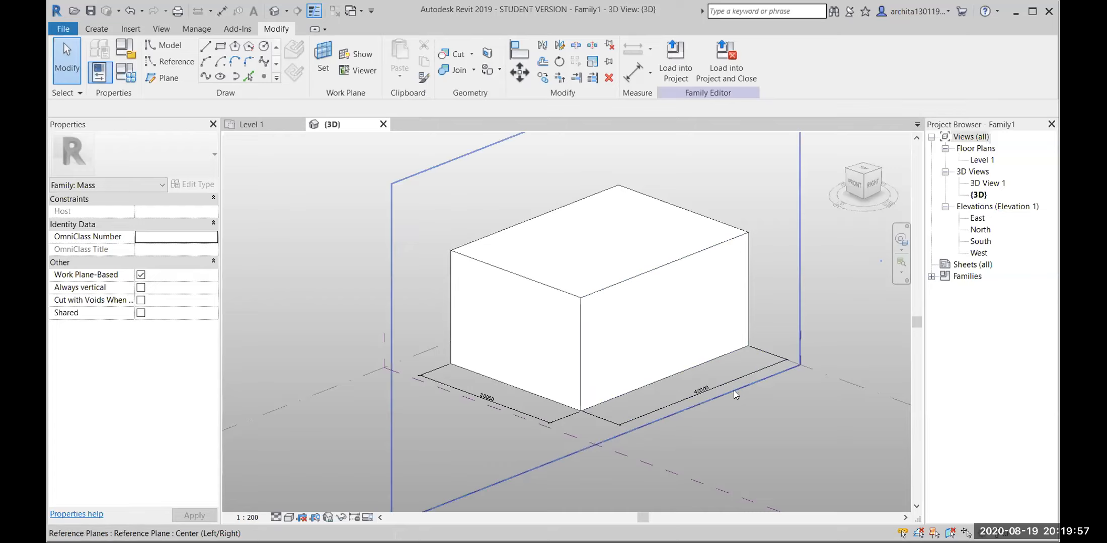
{"action": "left_click", "coordinate": [610, 398]}
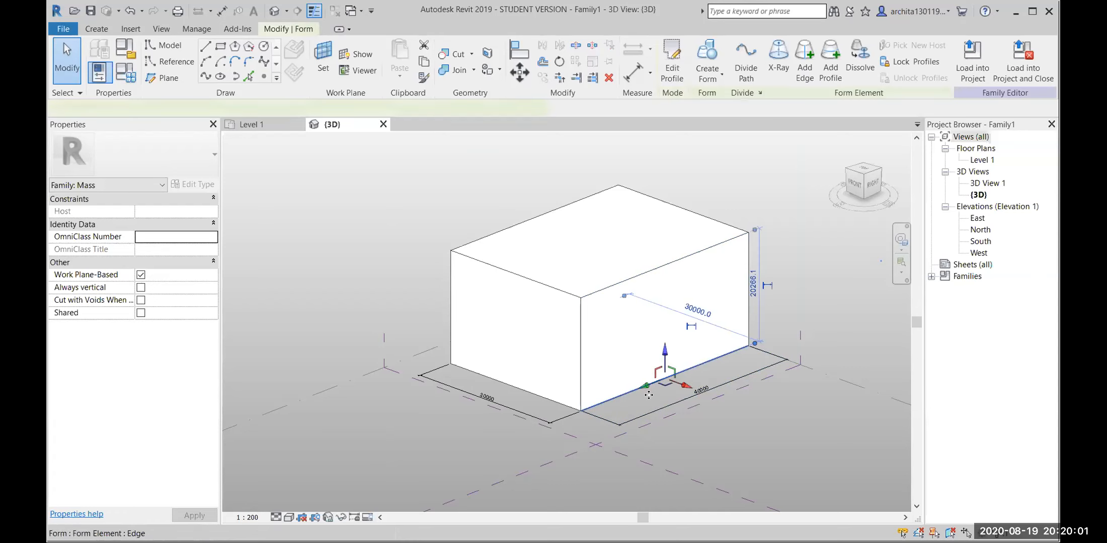
{"action": "left_click_drag", "start_coordinate": [682, 387], "coordinate": [759, 412]}
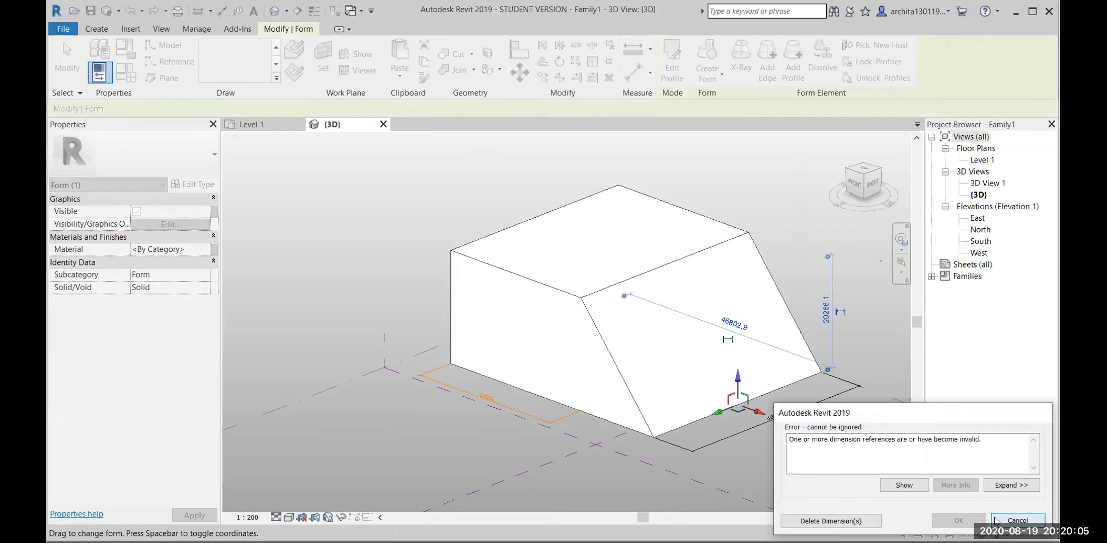
{"action": "key", "text": "Escape"}
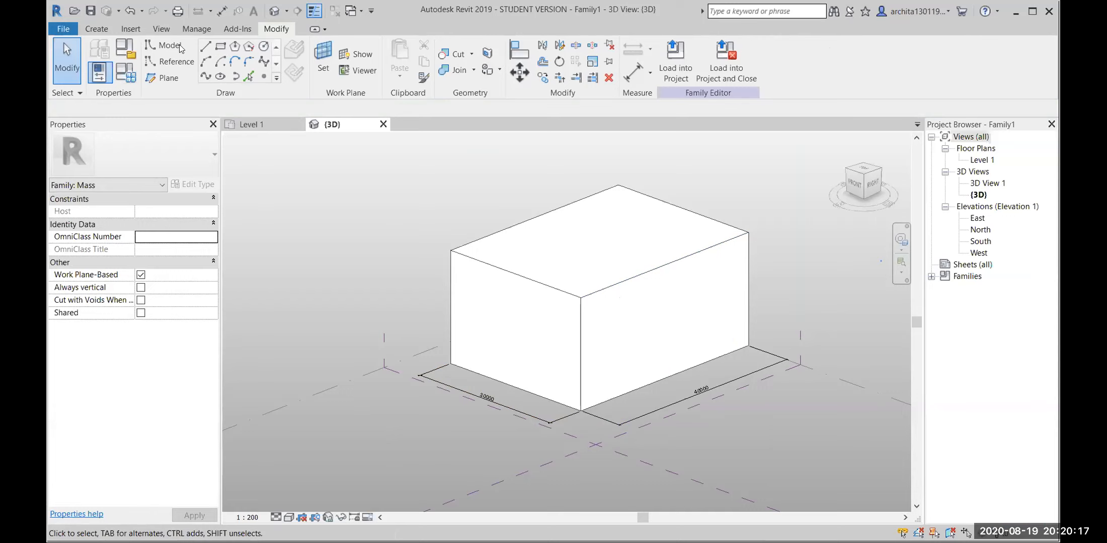
{"action": "left_click", "coordinate": [125, 73]}
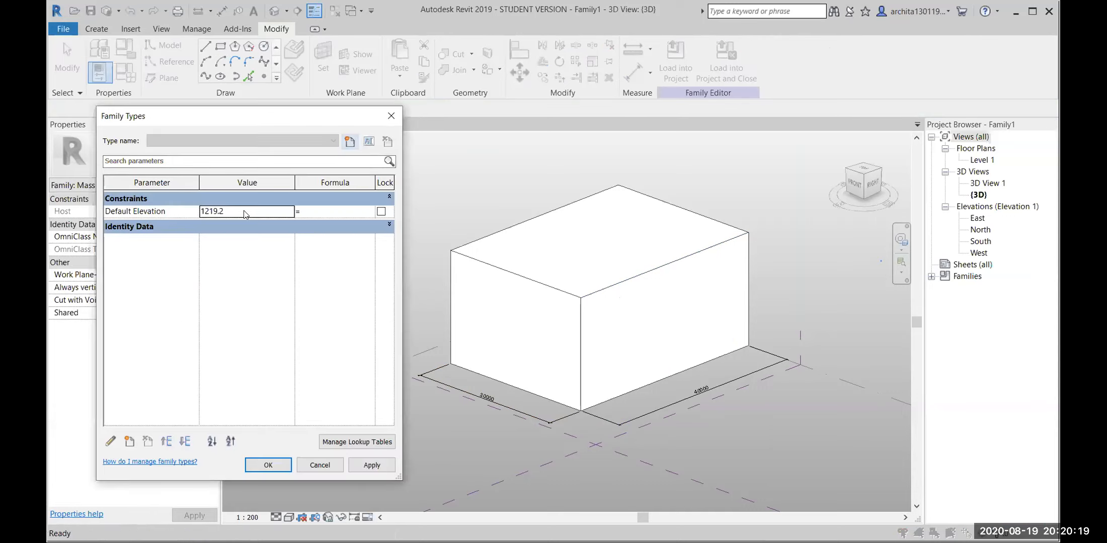
{"action": "left_click", "coordinate": [383, 118]}
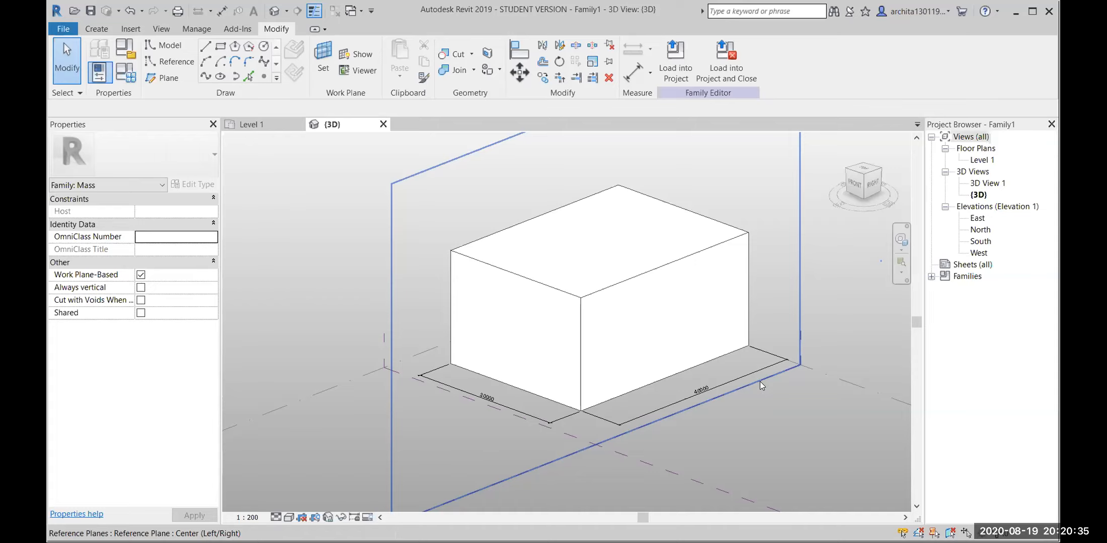
Step: Label the dimension along the box's longer base edge with a new family type parameter named L
{"action": "scroll", "coordinate": [760, 381], "scroll_direction": "up", "scroll_amount": 4}
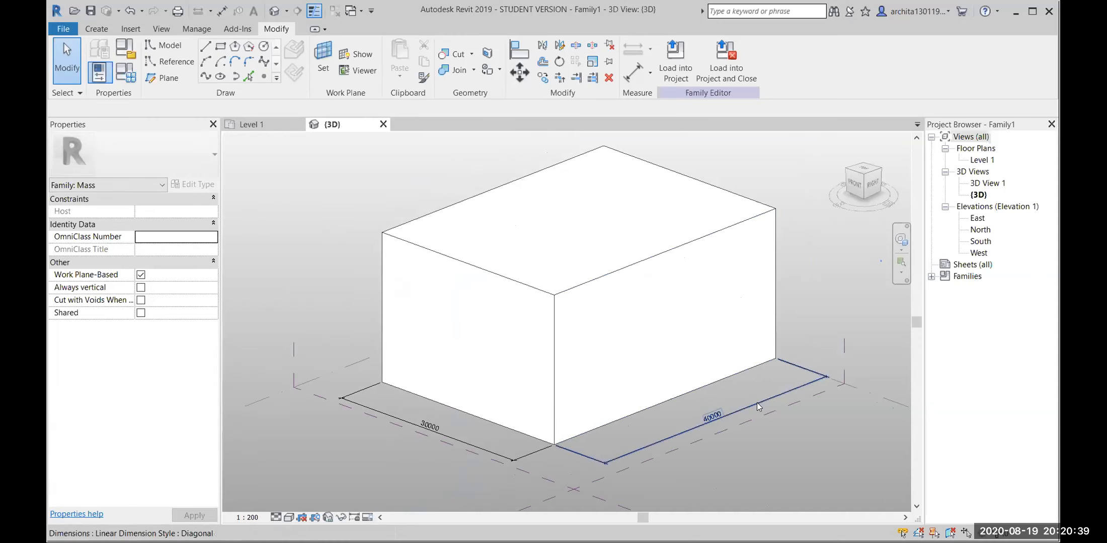
{"action": "left_click", "coordinate": [757, 402]}
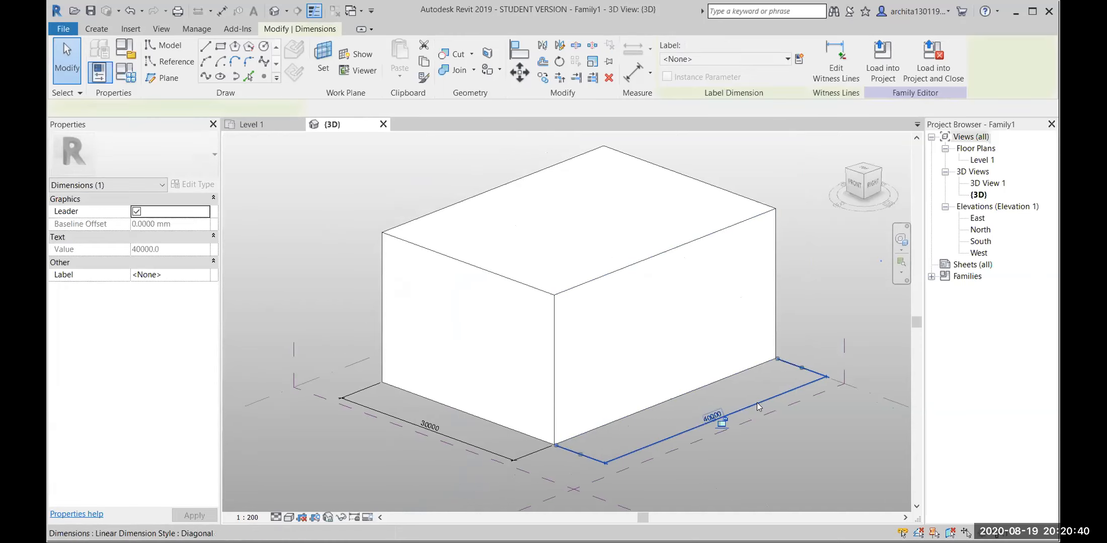
{"action": "left_click", "coordinate": [799, 59]}
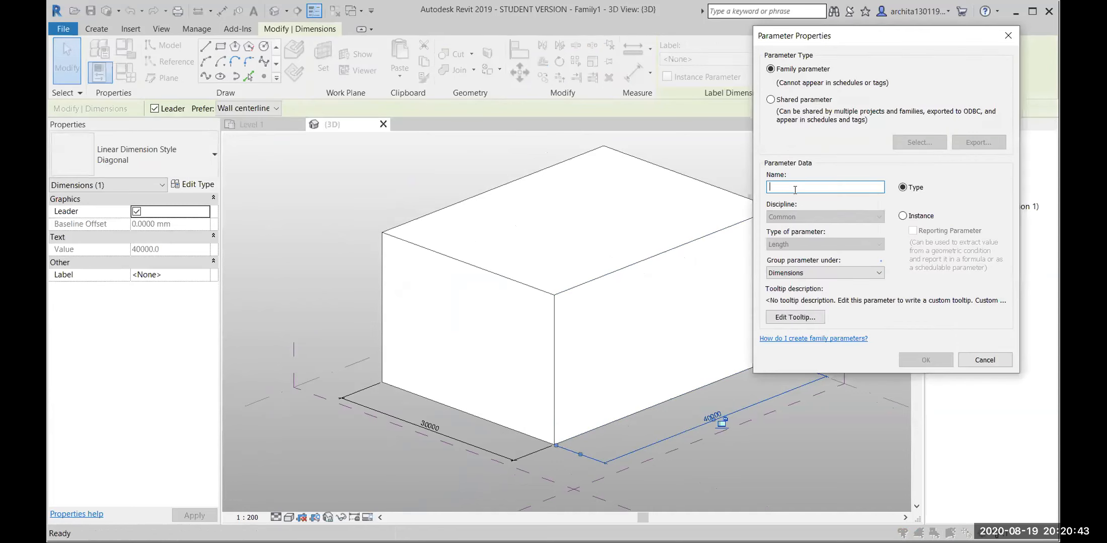
{"action": "type", "text": "l"}
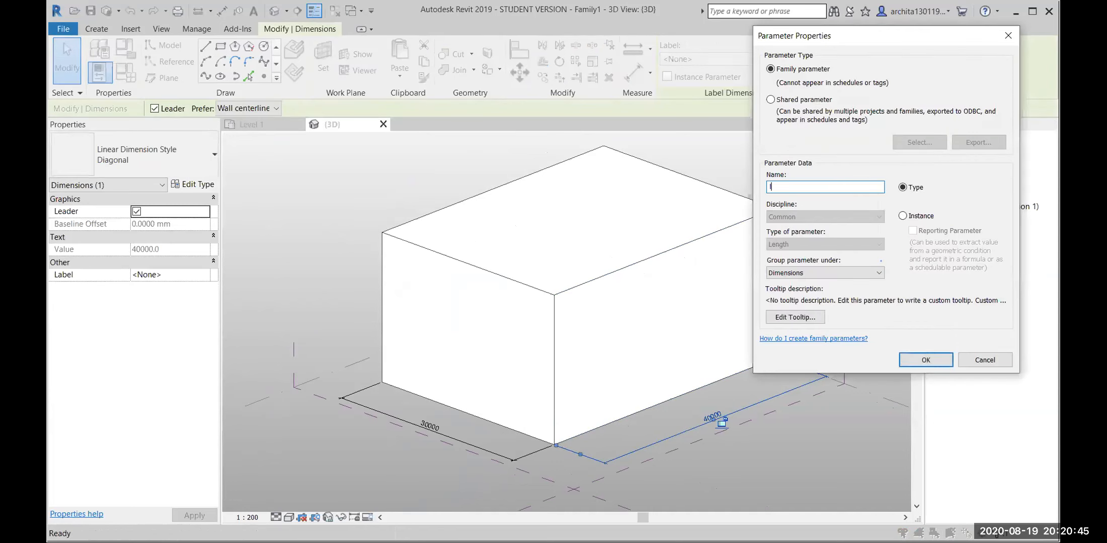
{"action": "type", "text": "l"}
{"action": "key", "text": "BackSpace"}
{"action": "type", "text": "L"}
{"action": "left_click", "coordinate": [924, 360]}
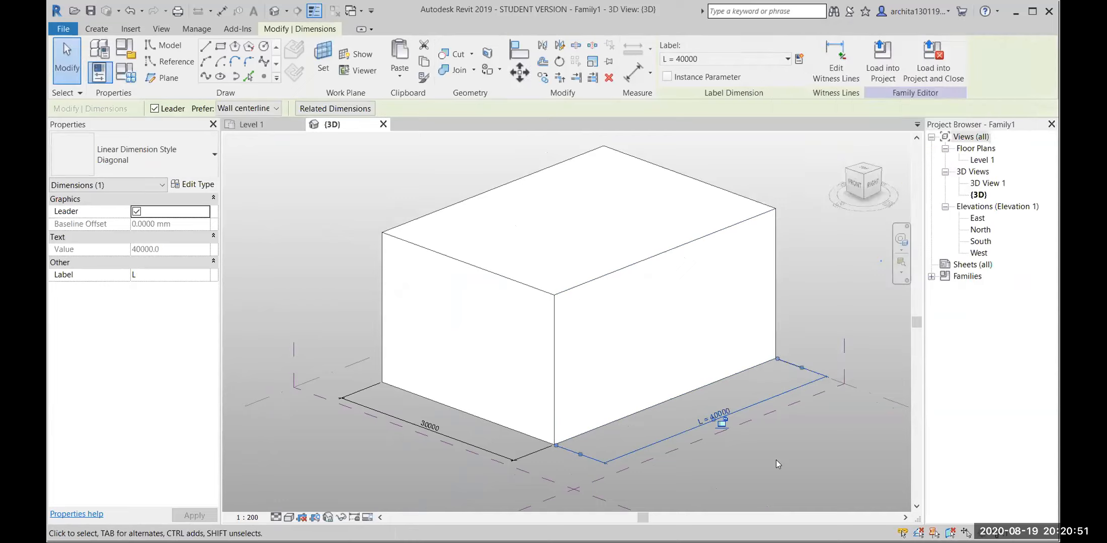
{"action": "left_click", "coordinate": [775, 460]}
{"action": "scroll", "coordinate": [710, 422], "scroll_direction": "down", "scroll_amount": 2}
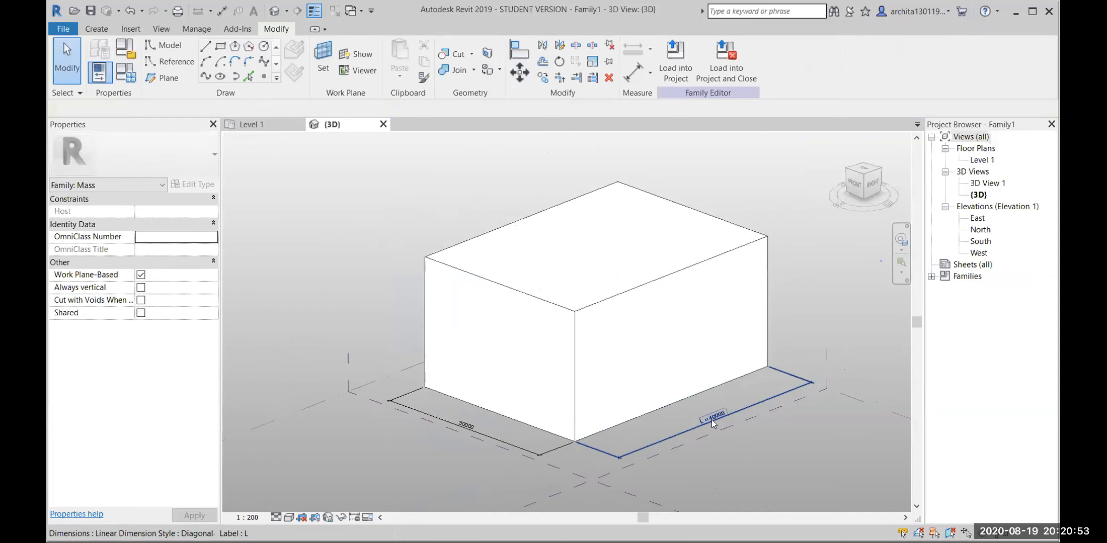
Step: Label the dimension along the box's shorter base edge with a new family type parameter named B
{"action": "left_click", "coordinate": [506, 437]}
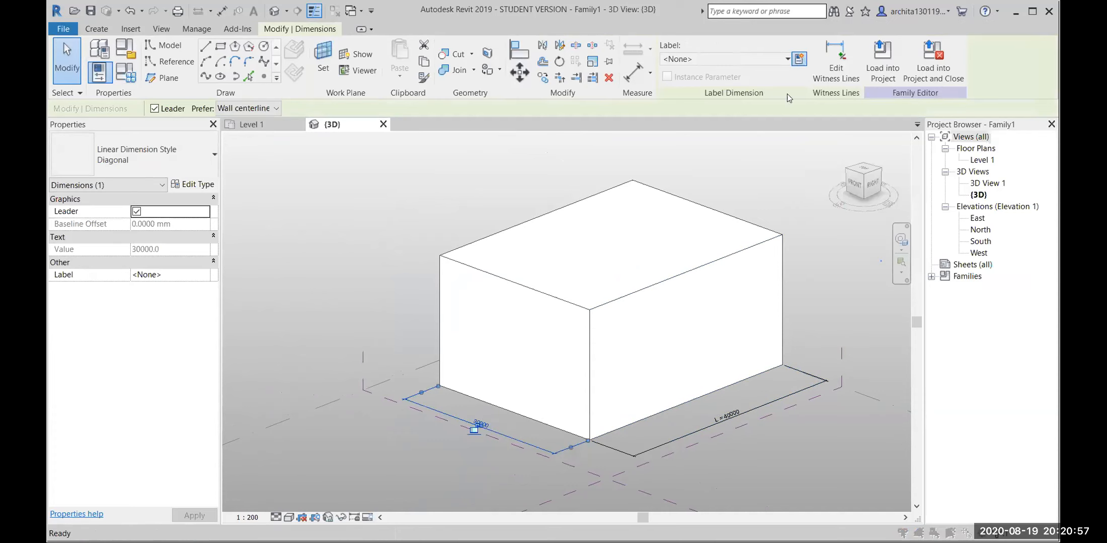
{"action": "left_click", "coordinate": [799, 59]}
{"action": "type", "text": "B"}
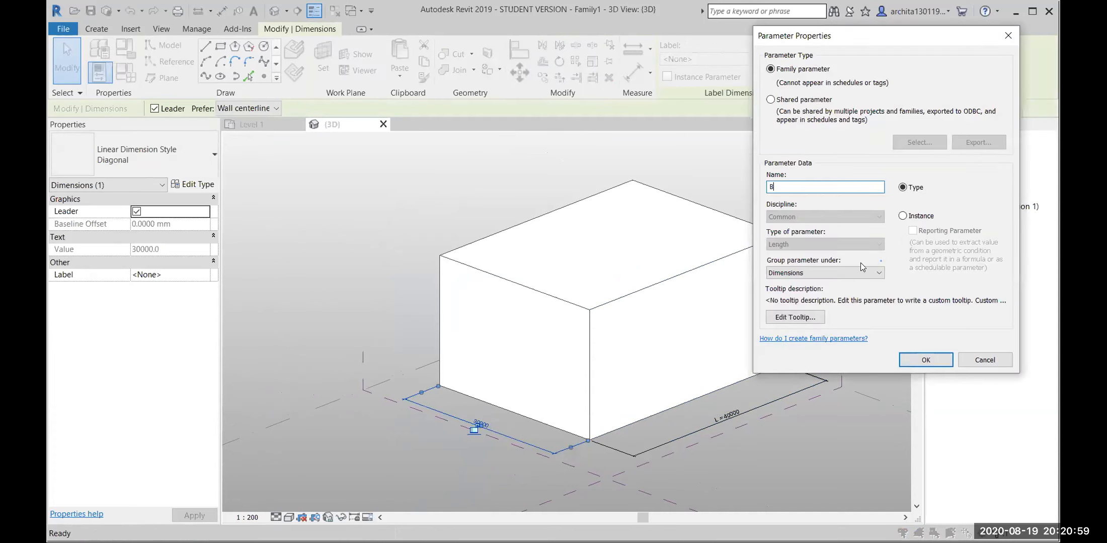
{"action": "left_click", "coordinate": [936, 361]}
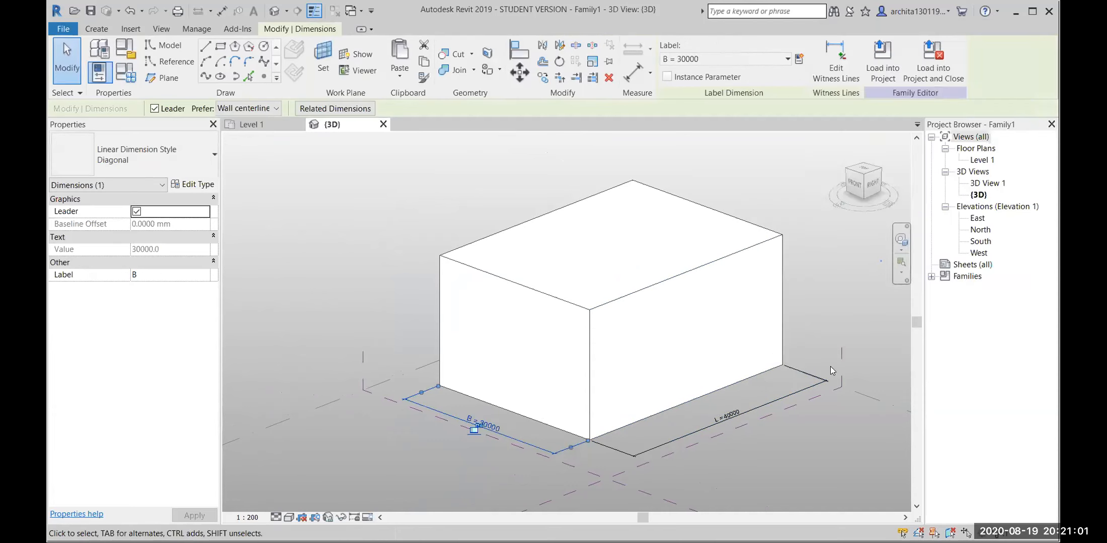
{"action": "left_click", "coordinate": [714, 475]}
{"action": "scroll", "coordinate": [541, 462], "scroll_direction": "down", "scroll_amount": 1}
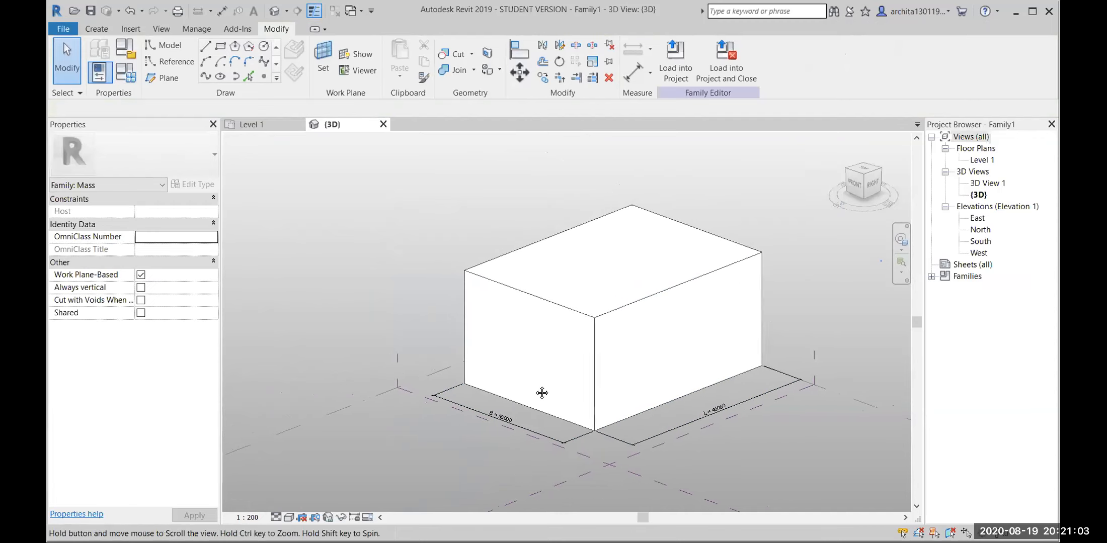
{"action": "middle_click_drag", "start_coordinate": [532, 356], "coordinate": [509, 353]}
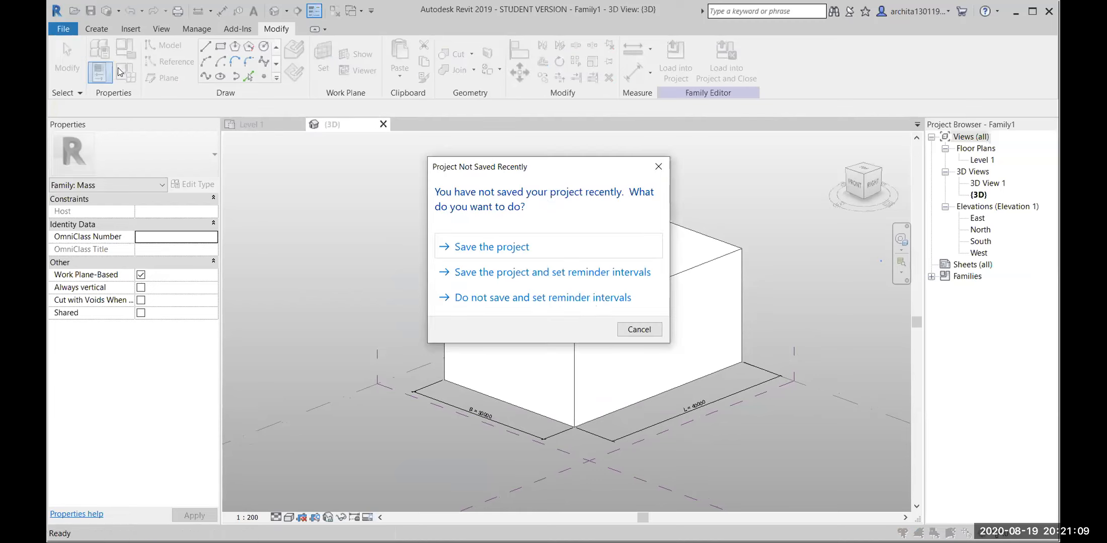
Step: Dismiss the save reminder and set parameter B to 50000 in the family types, applying the change
{"action": "left_click_drag", "start_coordinate": [633, 175], "coordinate": [640, 173]}
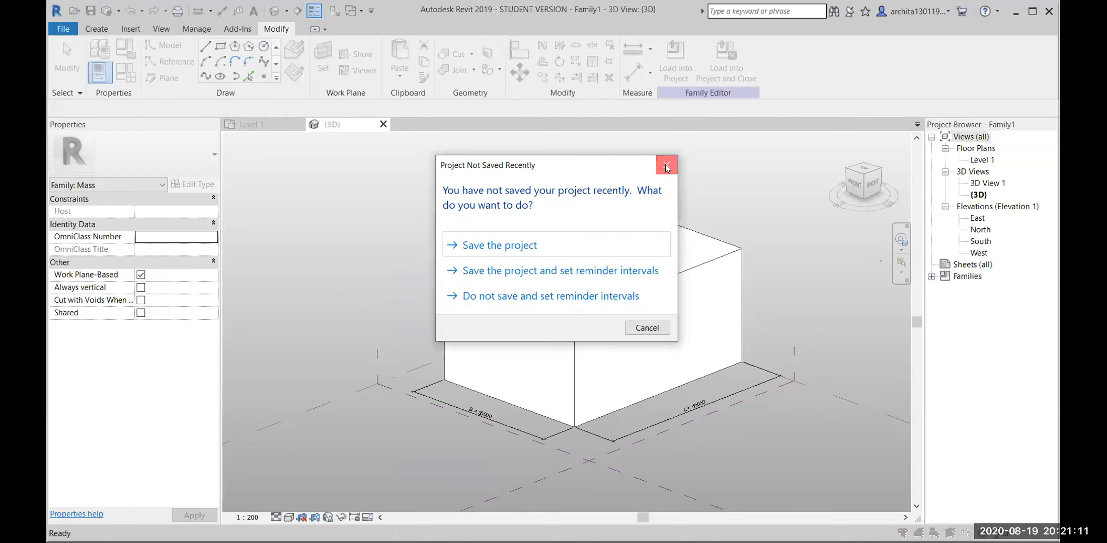
{"action": "left_click", "coordinate": [665, 164]}
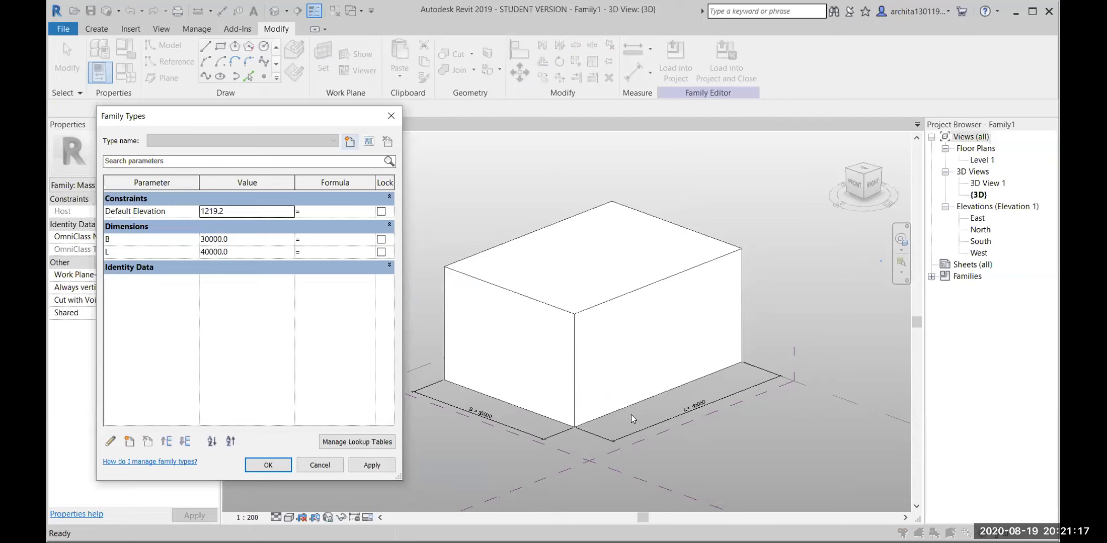
{"action": "left_click", "coordinate": [244, 235]}
{"action": "type", "text": "50000"}
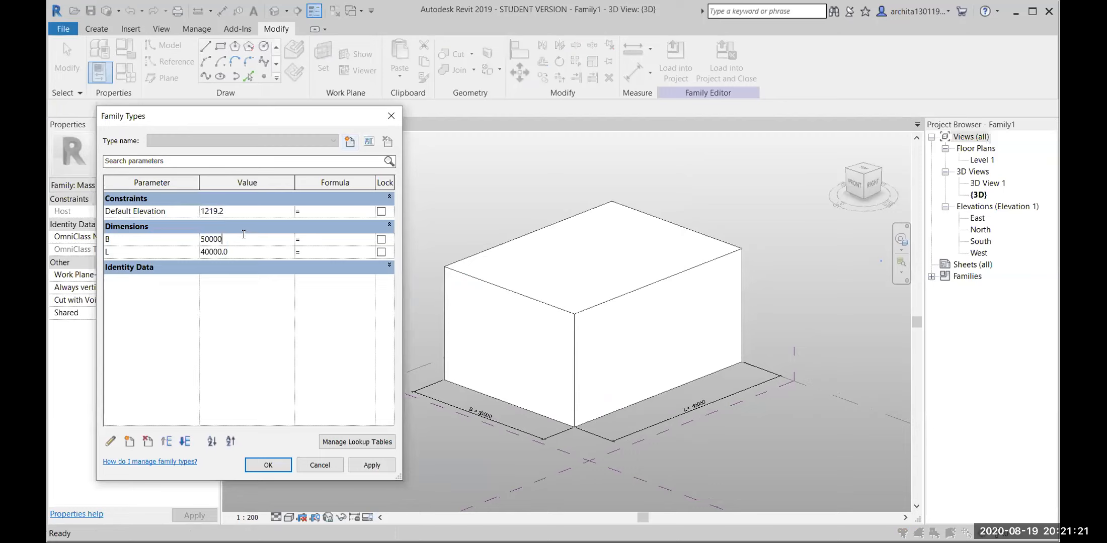
{"action": "left_click", "coordinate": [373, 465]}
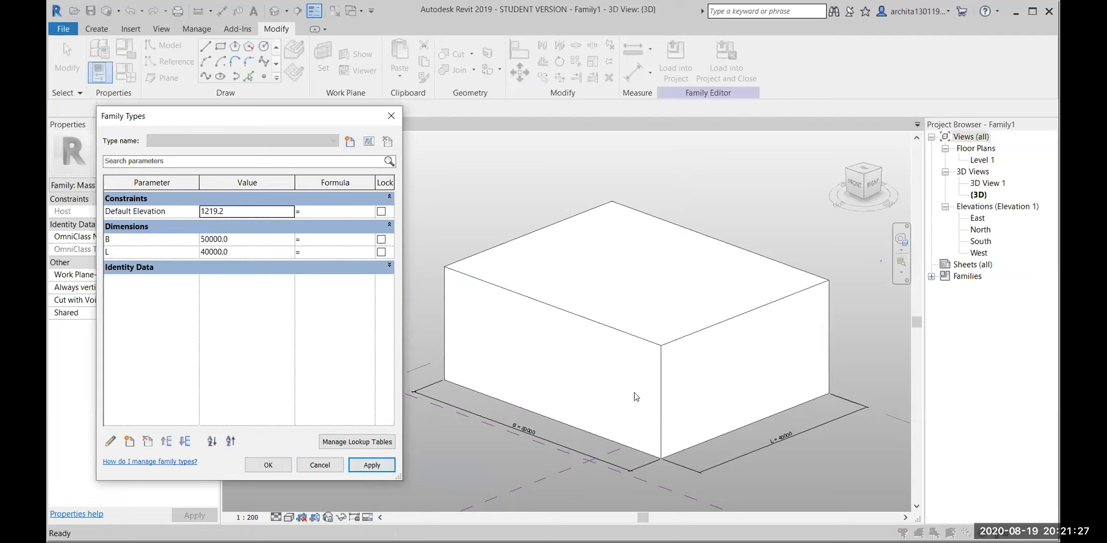
Step: Set parameter B to 25000 in the family types and apply the change
{"action": "left_click", "coordinate": [256, 243]}
{"action": "type", "text": "2"}
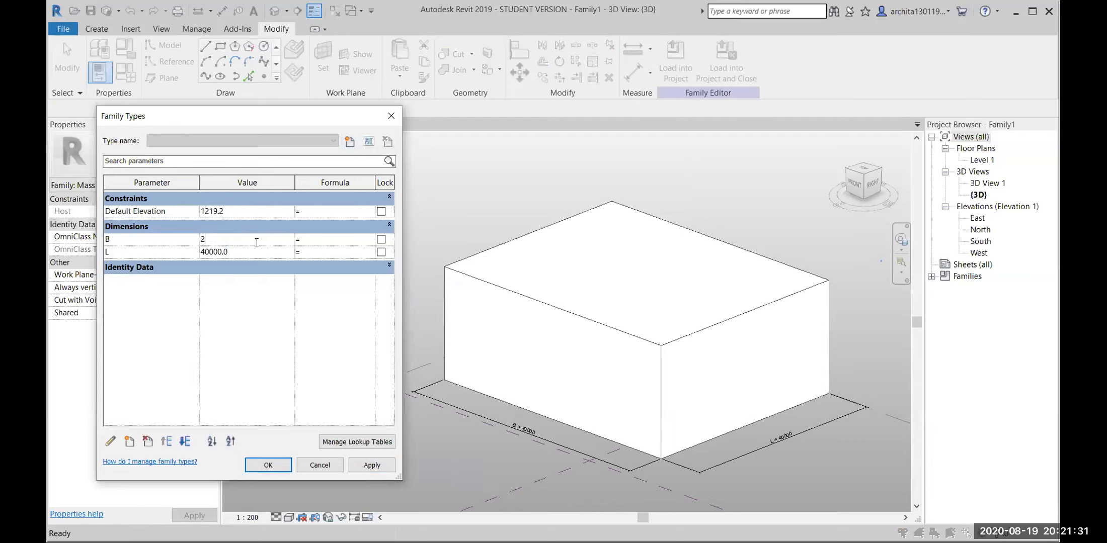
{"action": "type", "text": "5000"}
{"action": "left_click", "coordinate": [381, 463]}
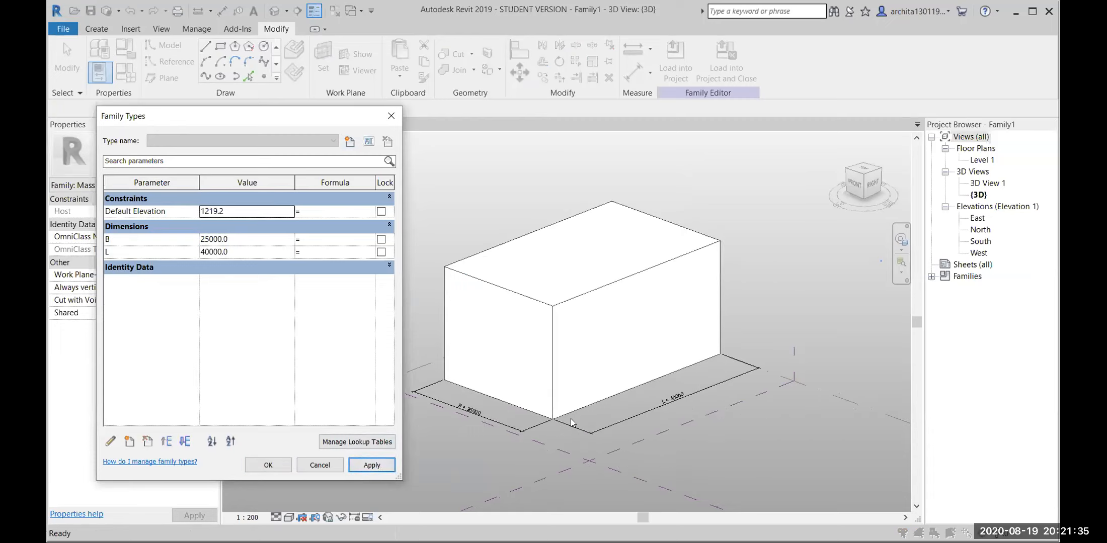
Step: Set parameter L to 50000, apply the change and accept the family types
{"action": "left_click_drag", "start_coordinate": [232, 254], "coordinate": [121, 246]}
{"action": "type", "text": "50000"}
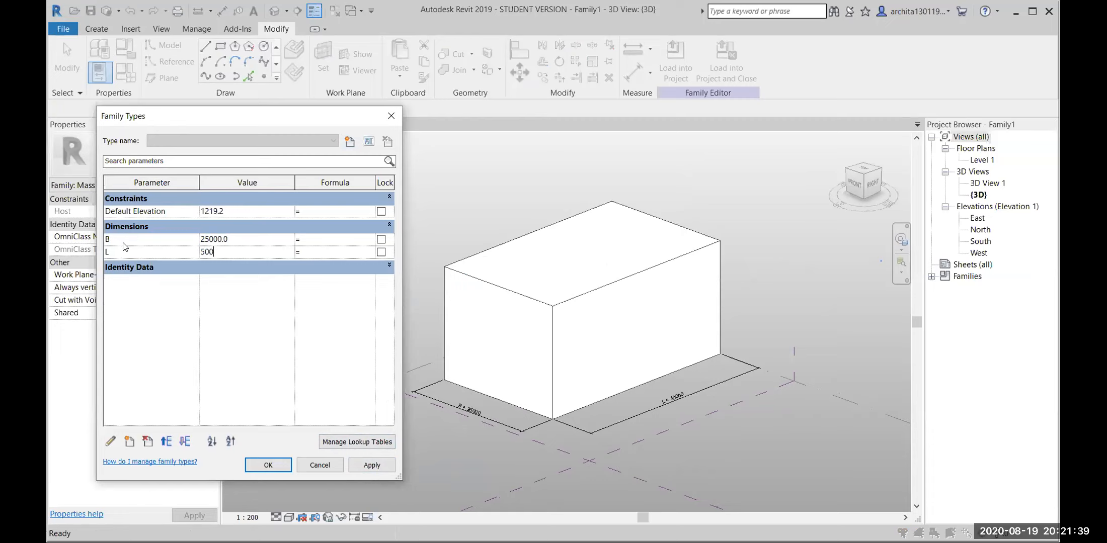
{"action": "left_click", "coordinate": [369, 467]}
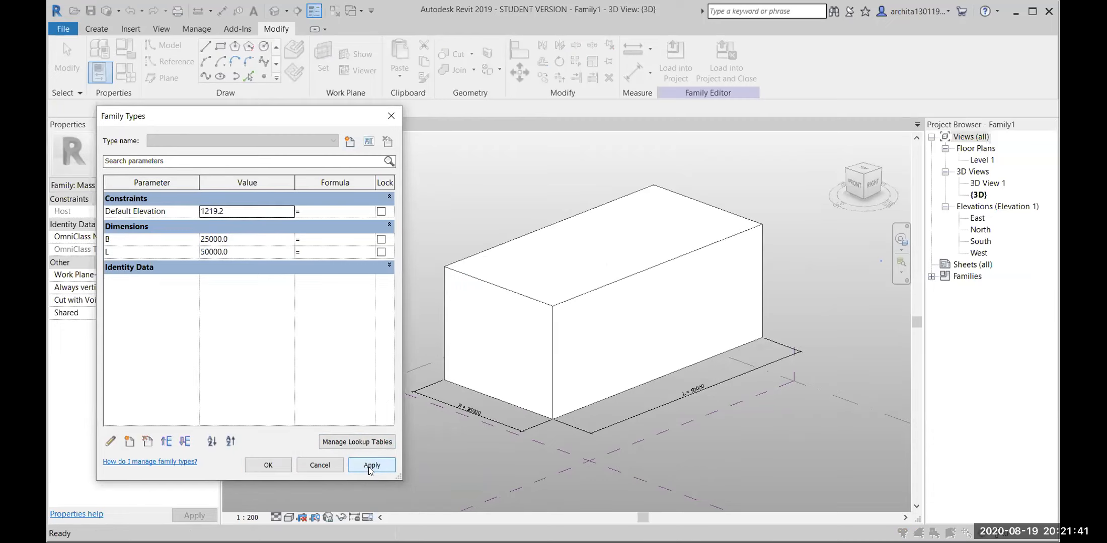
{"action": "left_click", "coordinate": [271, 466]}
Step: Inspect the resized box with its B and L dimensions, check both parameters in the family types and close them
{"action": "scroll", "coordinate": [667, 366], "scroll_direction": "up", "scroll_amount": 2}
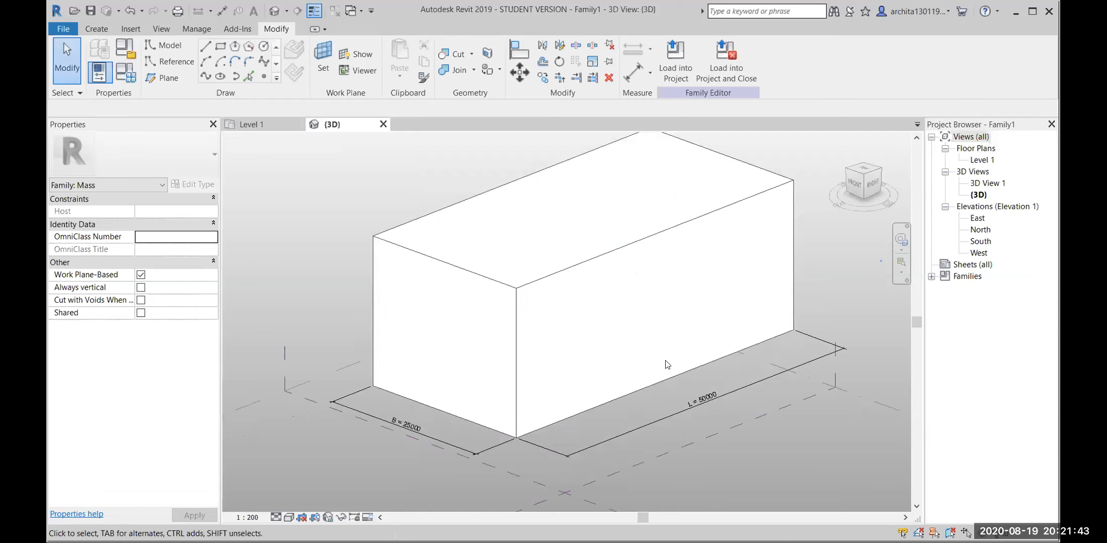
{"action": "middle_click_drag", "start_coordinate": [667, 366], "coordinate": [610, 383]}
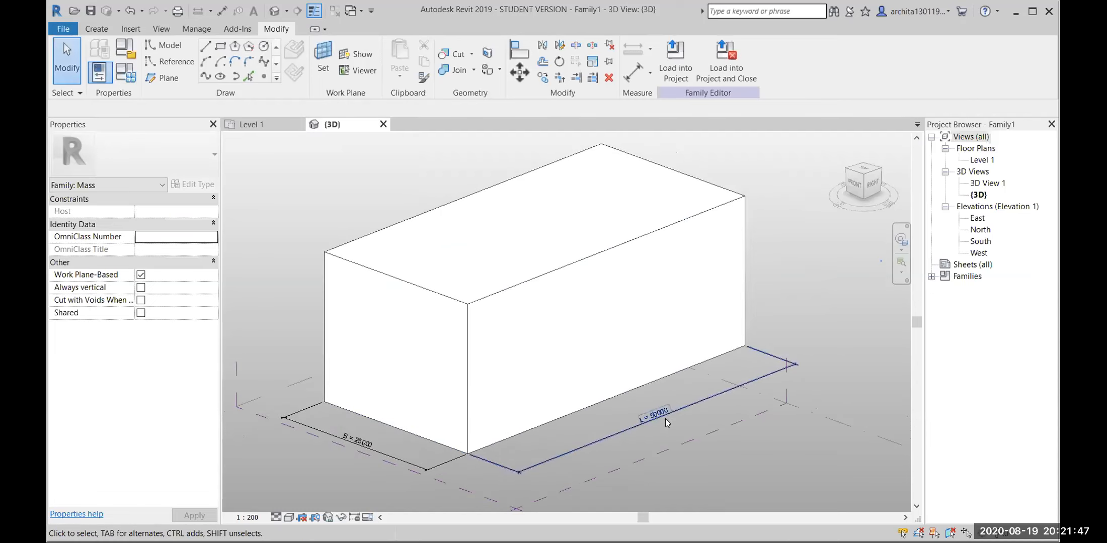
{"action": "middle_click_drag", "start_coordinate": [589, 471], "coordinate": [647, 472]}
{"action": "scroll", "coordinate": [523, 444], "scroll_direction": "up", "scroll_amount": 2}
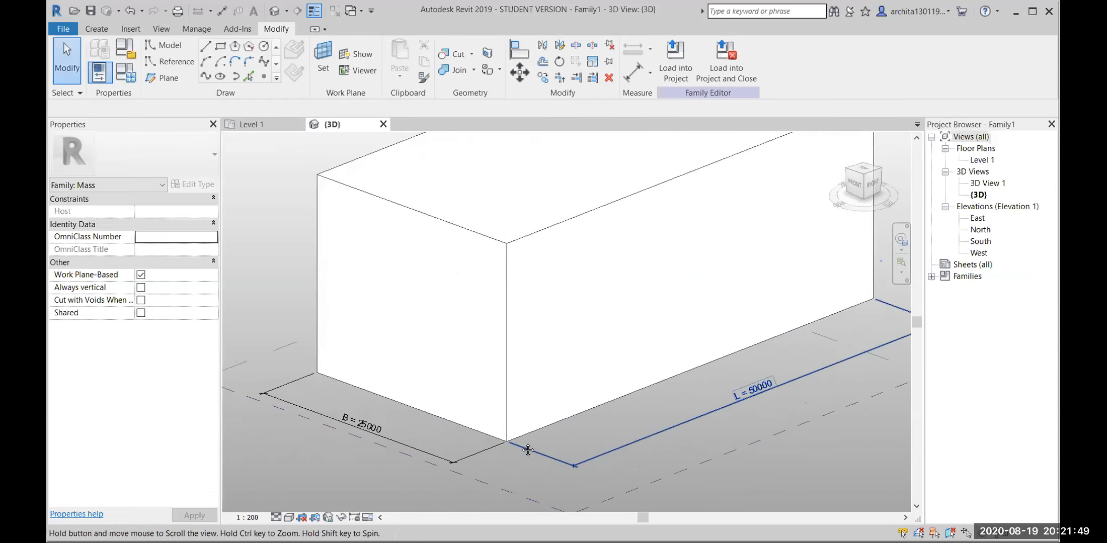
{"action": "middle_click_drag", "start_coordinate": [537, 453], "coordinate": [548, 460]}
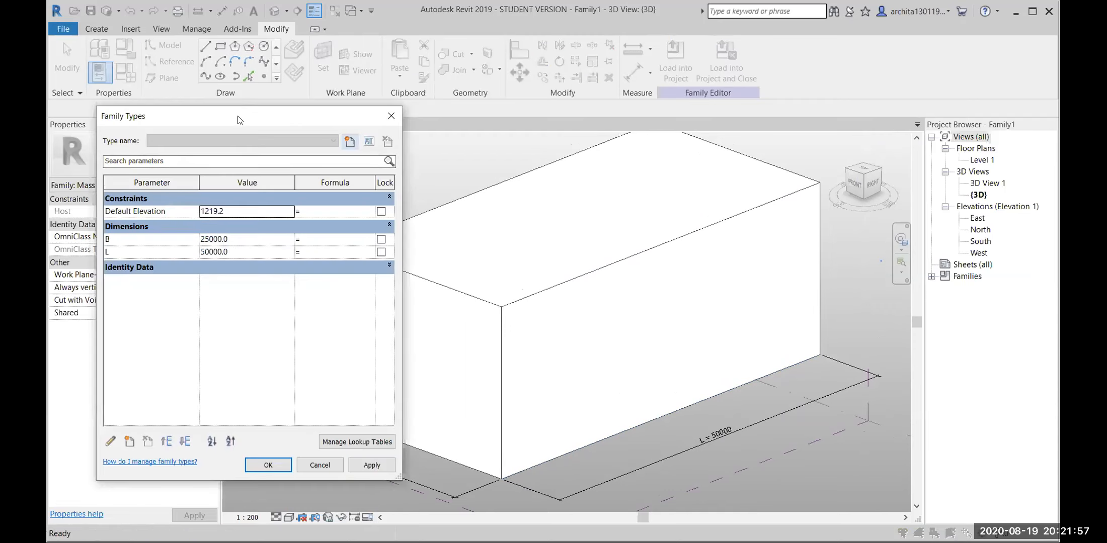
{"action": "left_click_drag", "start_coordinate": [239, 120], "coordinate": [191, 130]}
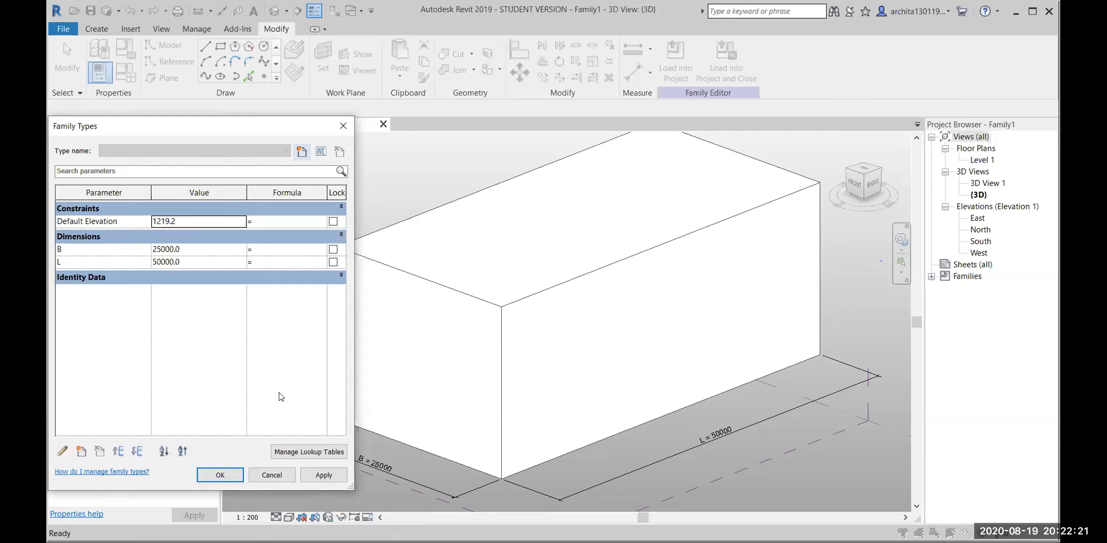
{"action": "left_click", "coordinate": [344, 127]}
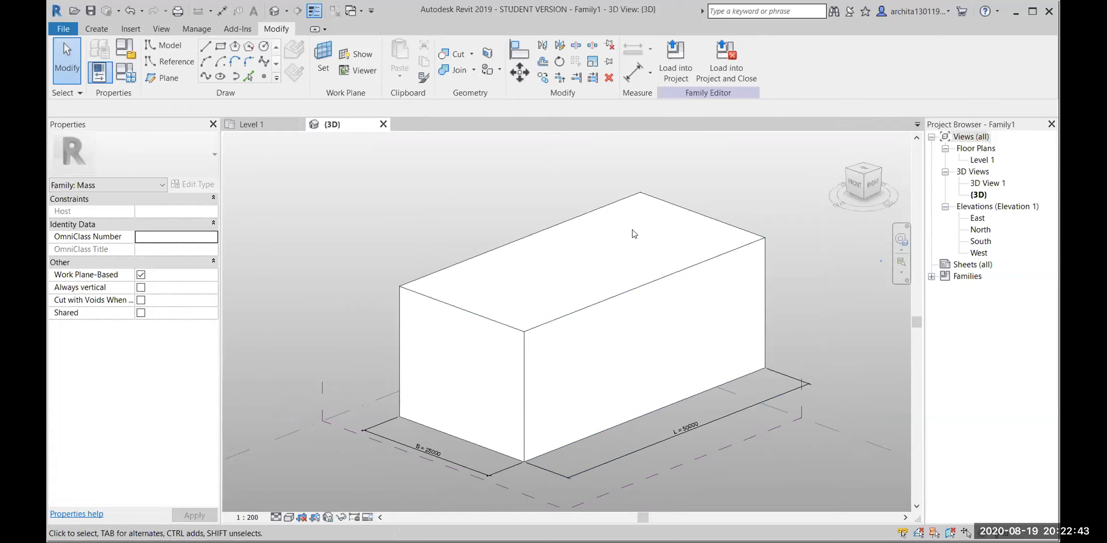
{"action": "left_click", "coordinate": [634, 75]}
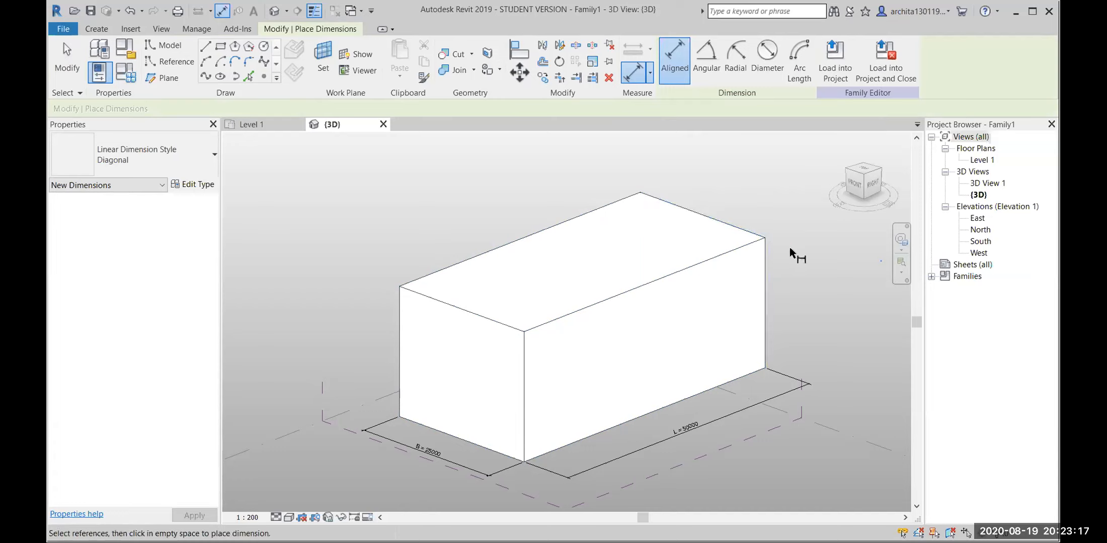
{"action": "key", "text": "Escape"}
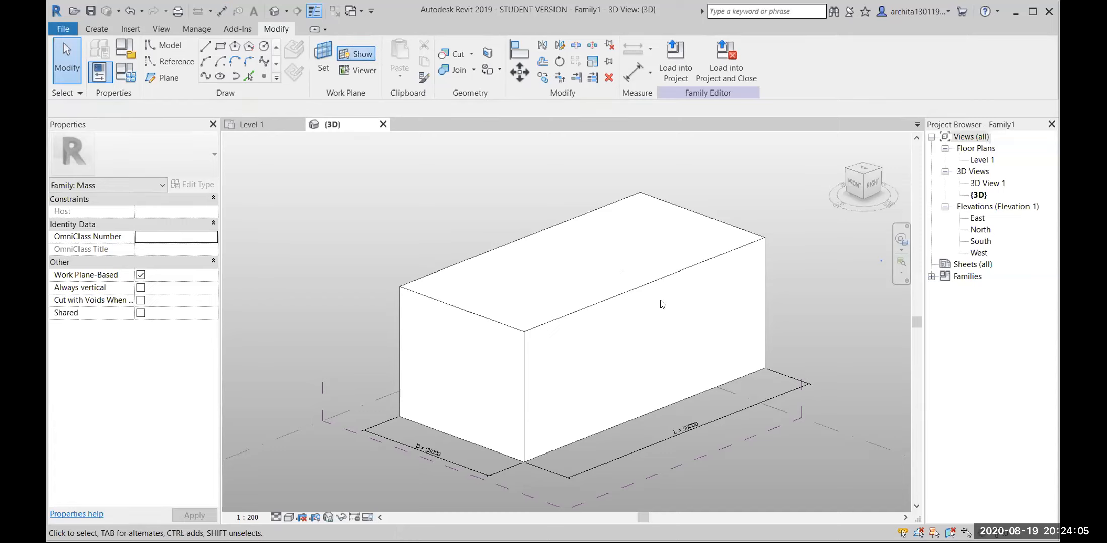
Step: Examine the displayed work plane on the box's underside by viewing the mass from below
{"action": "scroll", "coordinate": [620, 361], "scroll_direction": "down", "scroll_amount": 3}
{"action": "middle_click_drag", "start_coordinate": [591, 422], "coordinate": [638, 324], "text": "shift"}
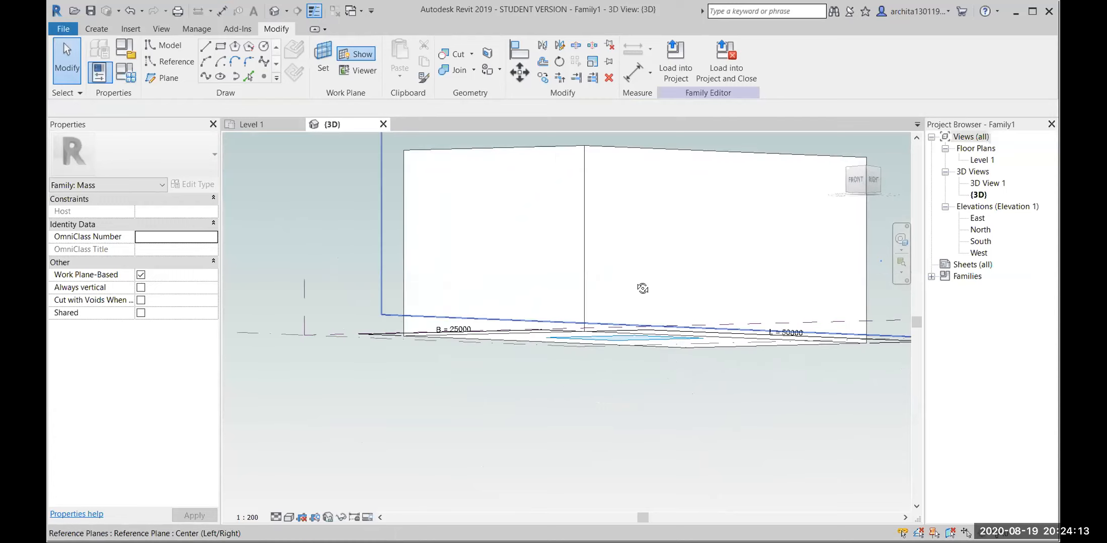
{"action": "middle_click_drag", "start_coordinate": [697, 290], "coordinate": [607, 357], "text": "shift"}
{"action": "middle_click_drag", "start_coordinate": [673, 299], "coordinate": [664, 270], "text": "shift"}
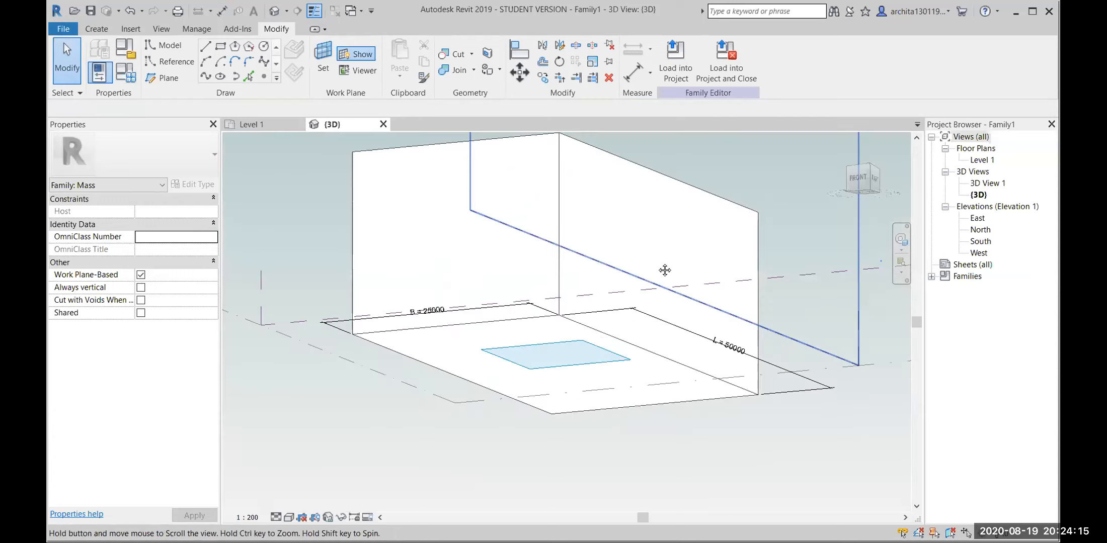
{"action": "middle_click_drag", "start_coordinate": [602, 326], "coordinate": [602, 302], "text": "shift"}
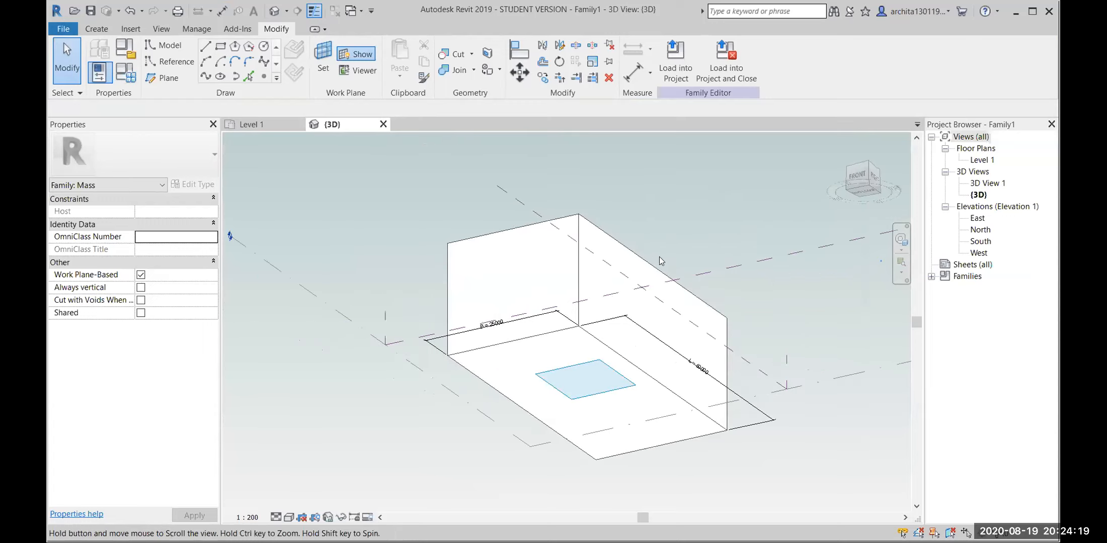
{"action": "middle_click_drag", "start_coordinate": [660, 352], "coordinate": [647, 375], "text": "shift"}
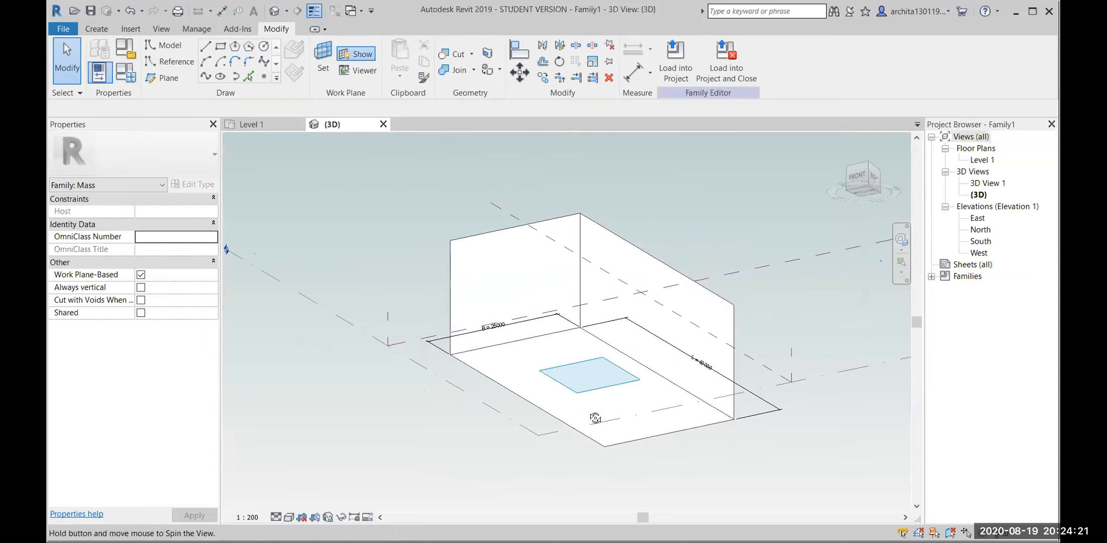
{"action": "middle_click_drag", "start_coordinate": [670, 326], "coordinate": [622, 365], "text": "shift"}
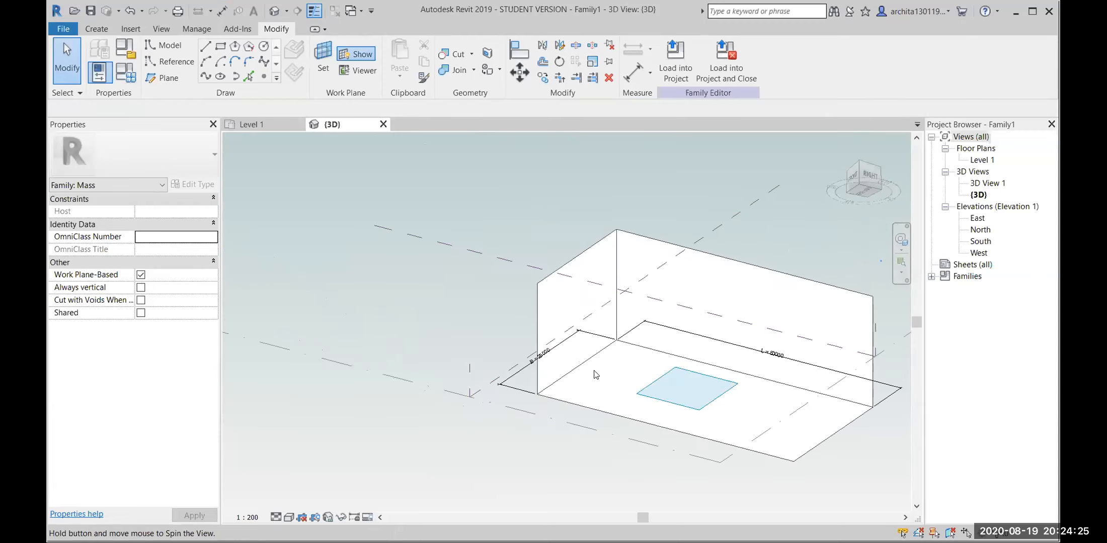
{"action": "middle_click_drag", "start_coordinate": [596, 375], "coordinate": [602, 368], "text": "shift"}
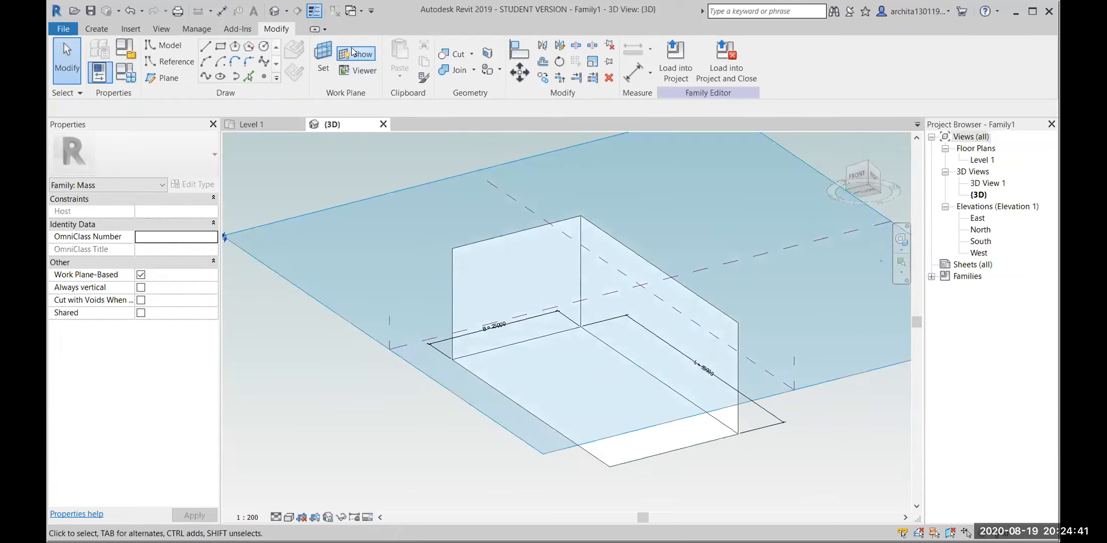
Step: Examine the Level 1 work plane in relation to the box's base from below and from above
{"action": "middle_click_drag", "start_coordinate": [585, 217], "coordinate": [643, 302], "text": "shift"}
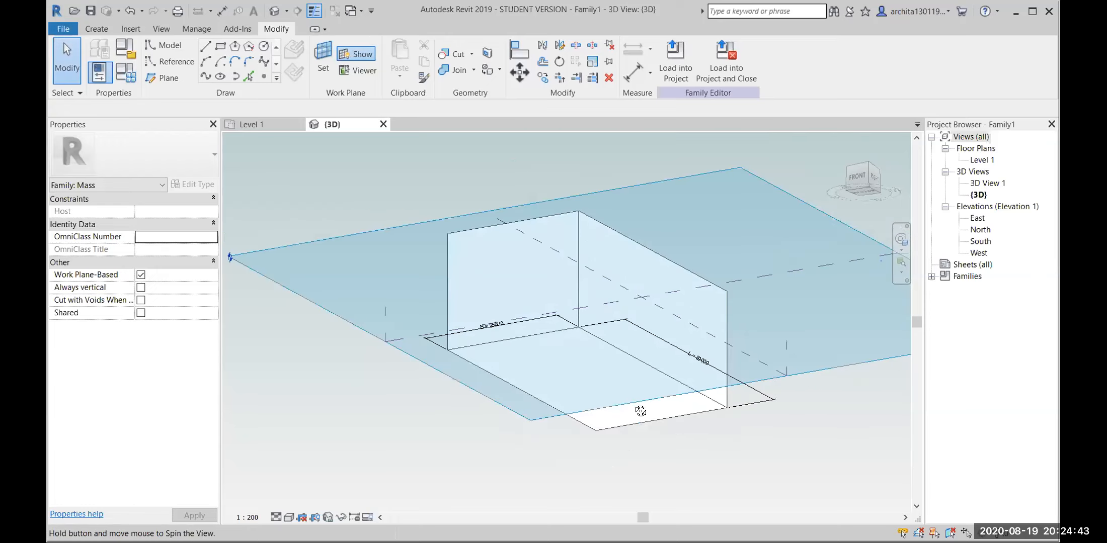
{"action": "middle_click_drag", "start_coordinate": [518, 386], "coordinate": [536, 405], "text": "shift"}
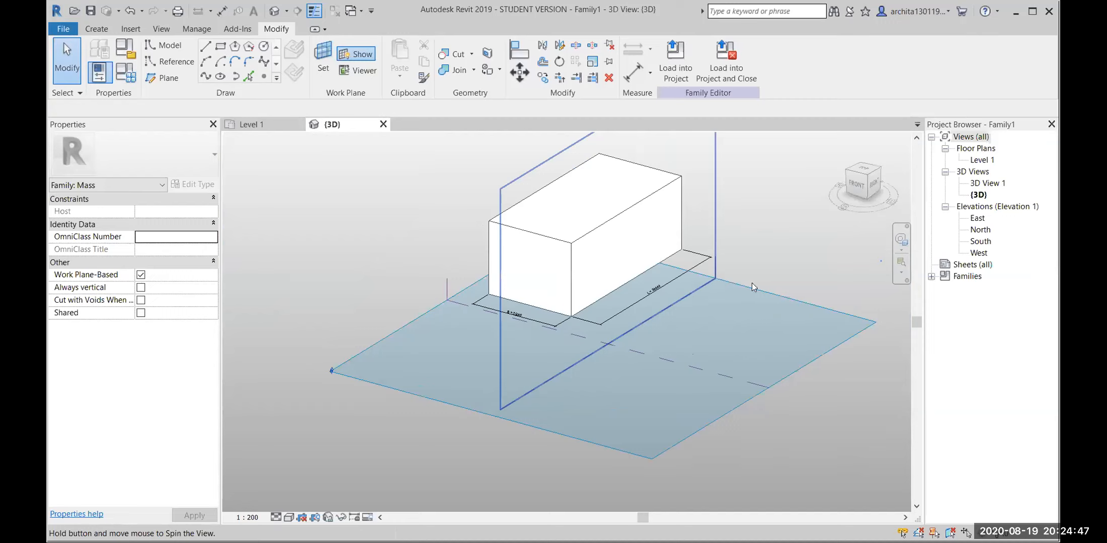
{"action": "scroll", "coordinate": [573, 330], "scroll_direction": "up", "scroll_amount": 3}
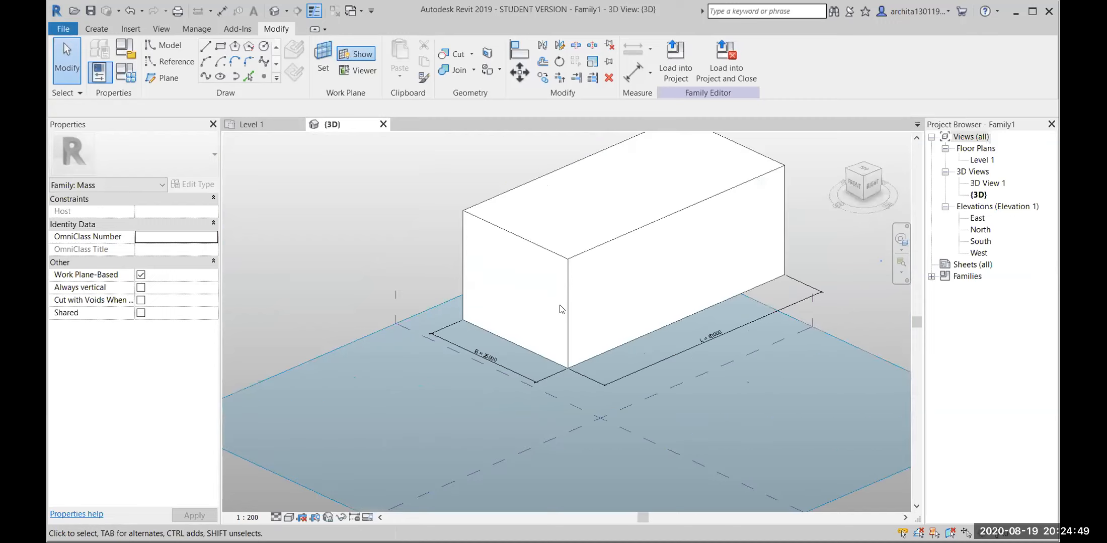
{"action": "middle_click_drag", "start_coordinate": [832, 341], "coordinate": [573, 346], "text": "shift"}
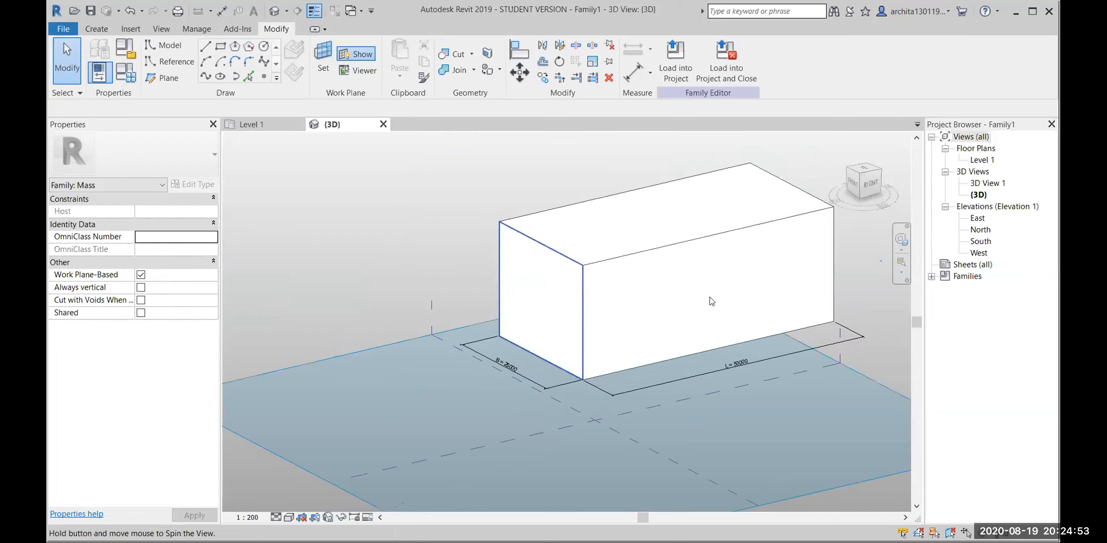
{"action": "mouse_move", "coordinate": [555, 337]}
{"action": "middle_mouse_down", "text": "shift"}
{"action": "mouse_move", "coordinate": [565, 334]}
{"action": "mouse_move", "coordinate": [546, 331]}
{"action": "middle_mouse_up", "text": "shift"}
{"action": "mouse_move", "coordinate": [613, 230]}
{"action": "middle_mouse_down", "text": "shift"}
{"action": "mouse_move", "coordinate": [601, 266]}
{"action": "mouse_move", "coordinate": [593, 227]}
{"action": "middle_mouse_up", "text": "shift"}
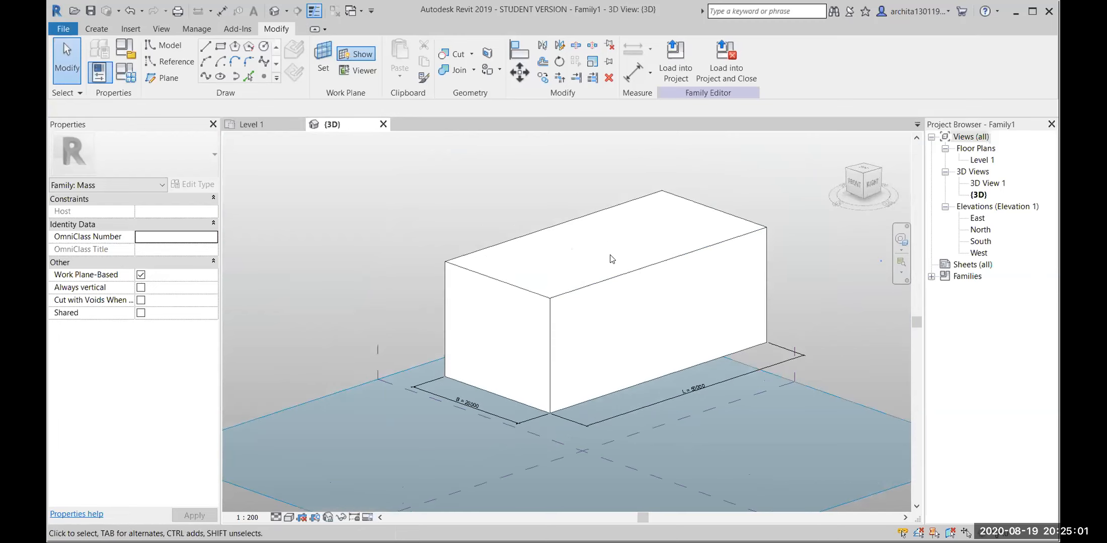
Step: Set the box's front face as the work plane and place an aligned height dimension between the box's top and bottom faces
{"action": "left_click", "coordinate": [322, 61]}
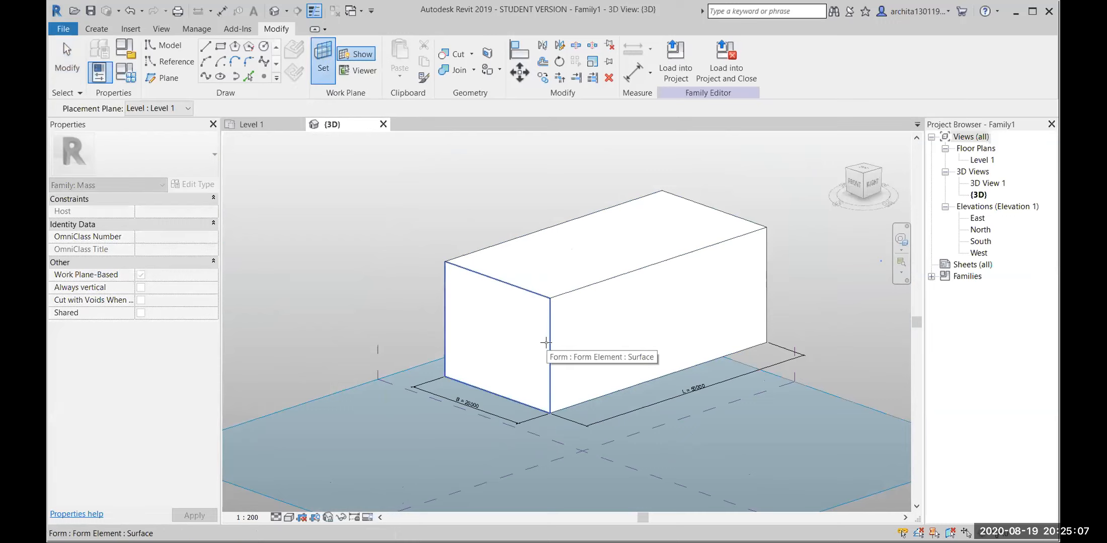
{"action": "left_click", "coordinate": [545, 343]}
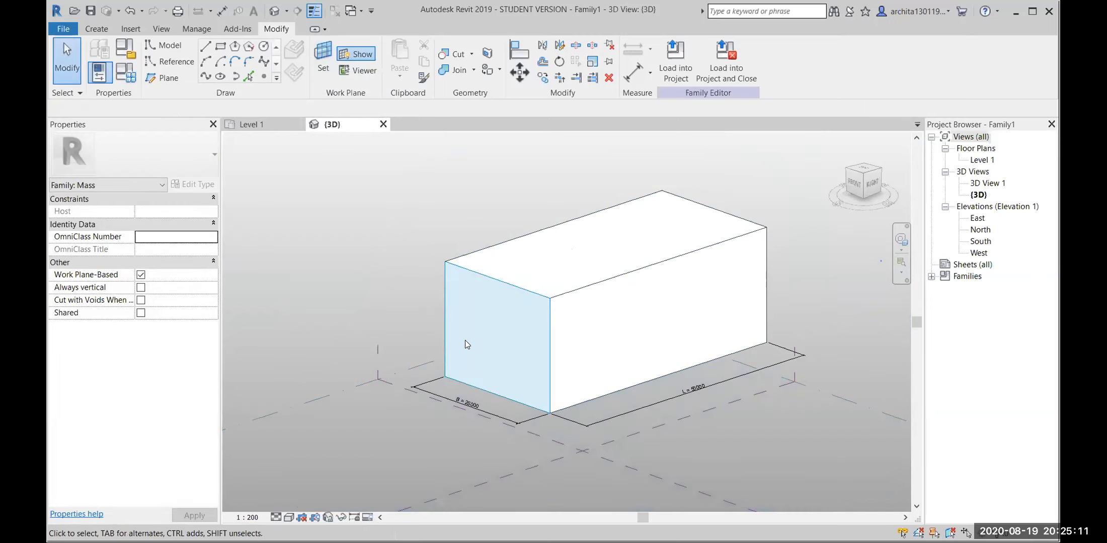
{"action": "left_click", "coordinate": [632, 75]}
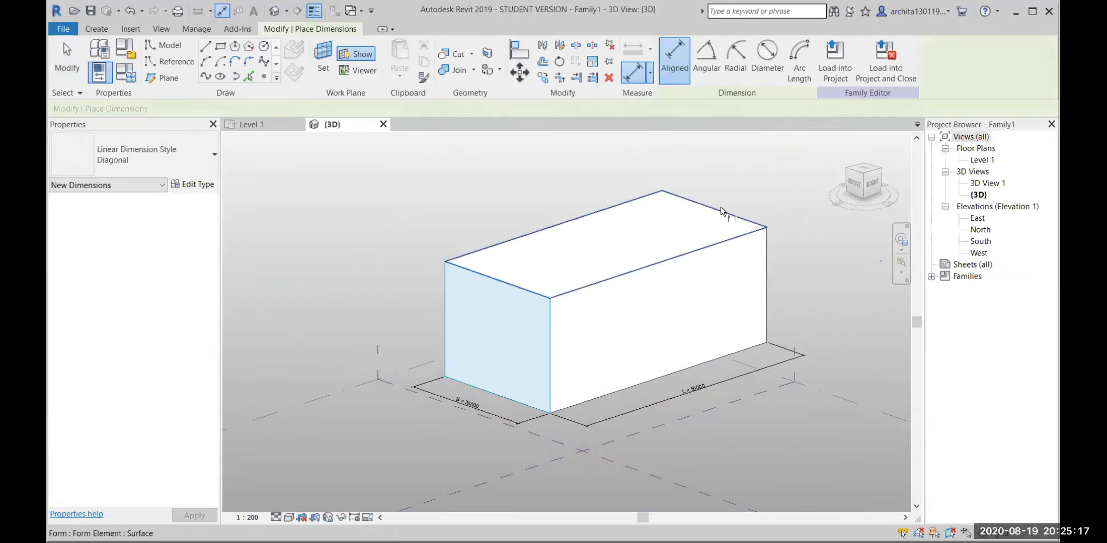
{"action": "left_click", "coordinate": [728, 236]}
{"action": "left_click", "coordinate": [703, 365]}
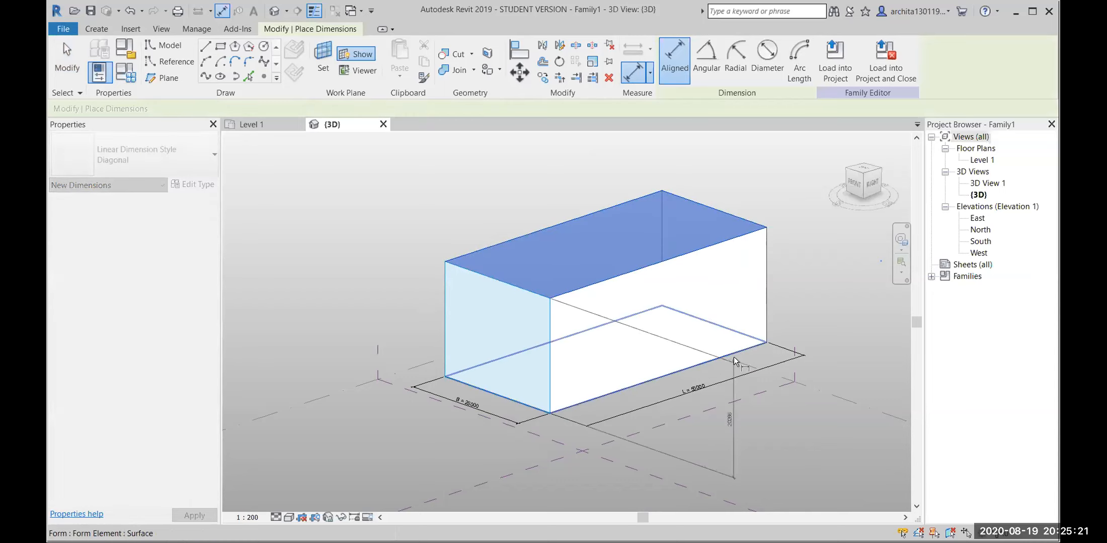
{"action": "middle_click_drag", "start_coordinate": [700, 391], "coordinate": [725, 397], "text": "shift"}
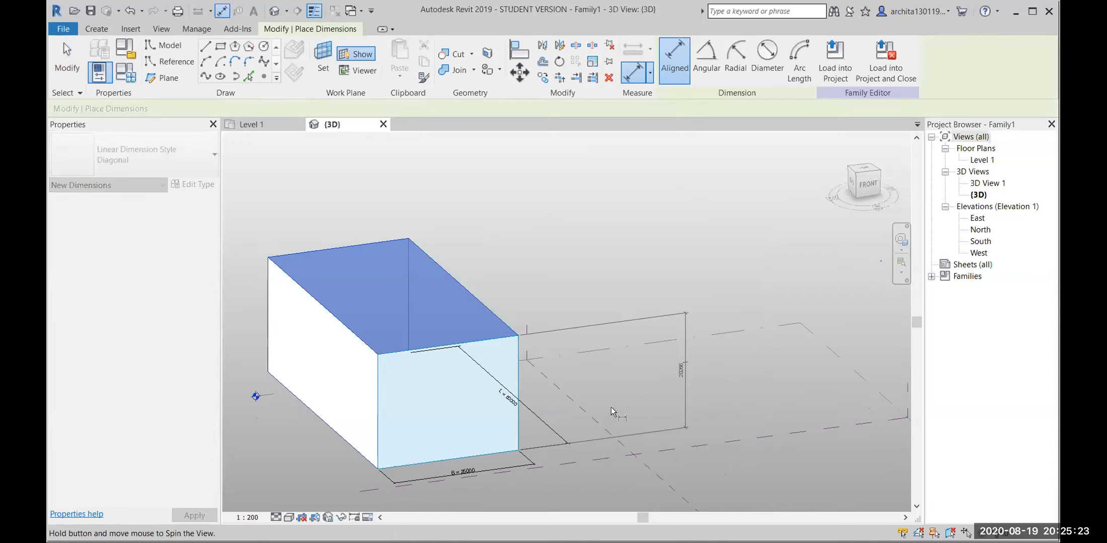
{"action": "scroll", "coordinate": [599, 399], "scroll_direction": "down", "scroll_amount": 1}
{"action": "scroll", "coordinate": [400, 396], "scroll_direction": "down", "scroll_amount": 5}
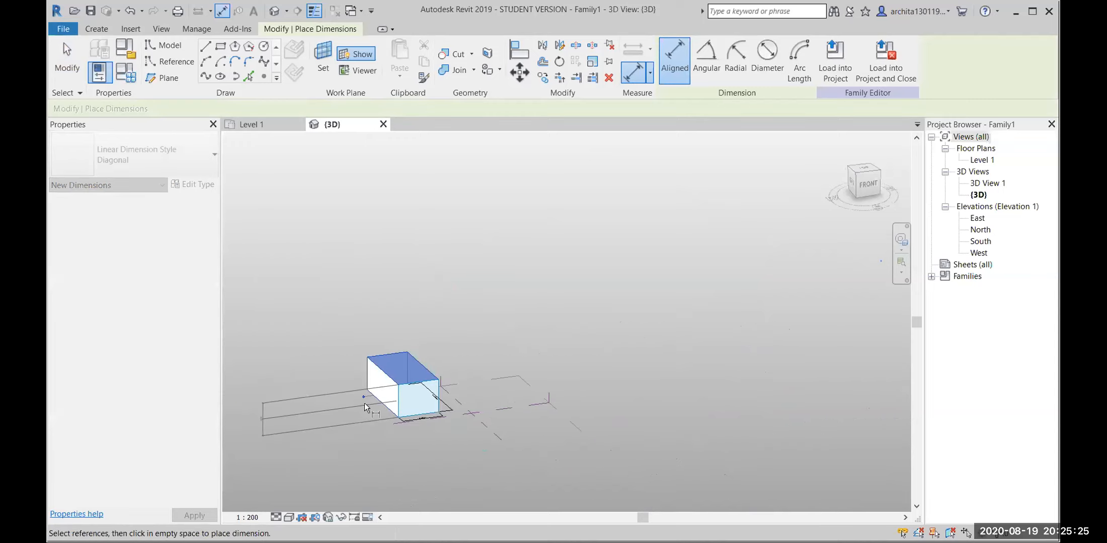
{"action": "left_click", "coordinate": [515, 414]}
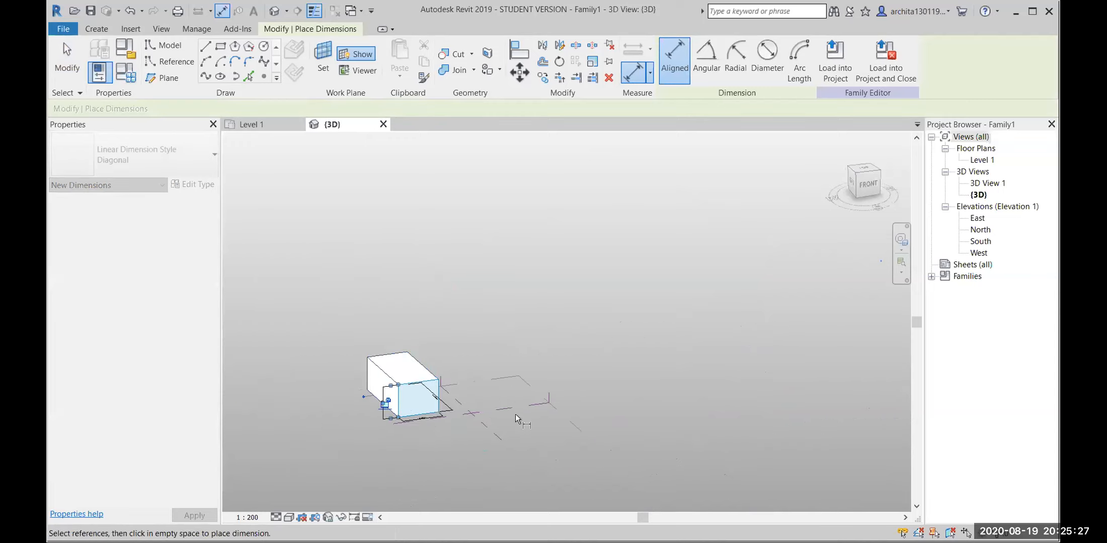
{"action": "key", "text": "Escape"}
{"action": "key", "text": "Escape"}
Step: Label the box's height dimension with a new family type parameter named H
{"action": "scroll", "coordinate": [382, 406], "scroll_direction": "up", "scroll_amount": 5}
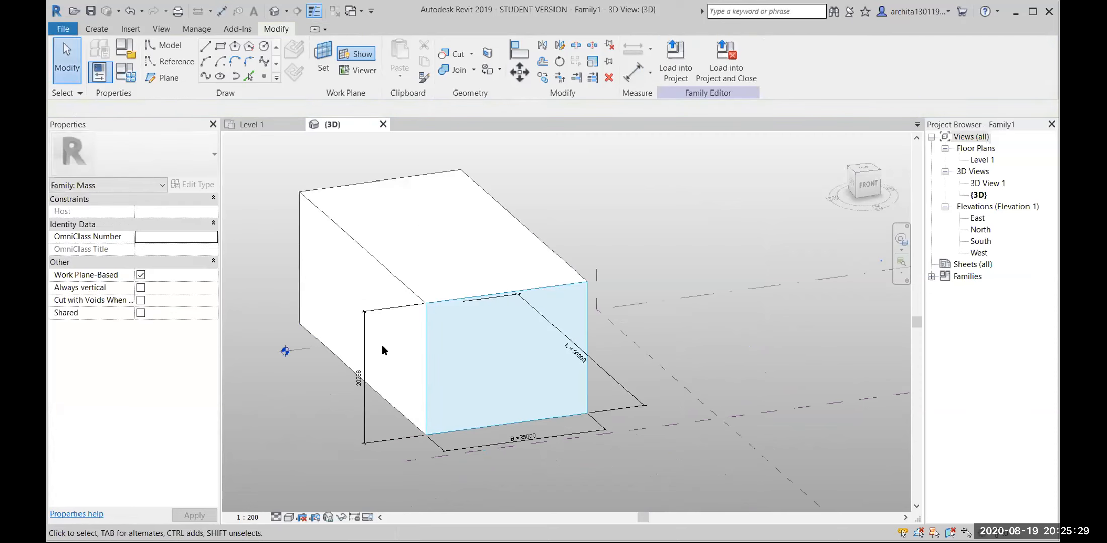
{"action": "middle_click_drag", "start_coordinate": [377, 371], "coordinate": [269, 338], "text": "shift"}
{"action": "middle_click_drag", "start_coordinate": [605, 361], "coordinate": [494, 362], "text": "shift"}
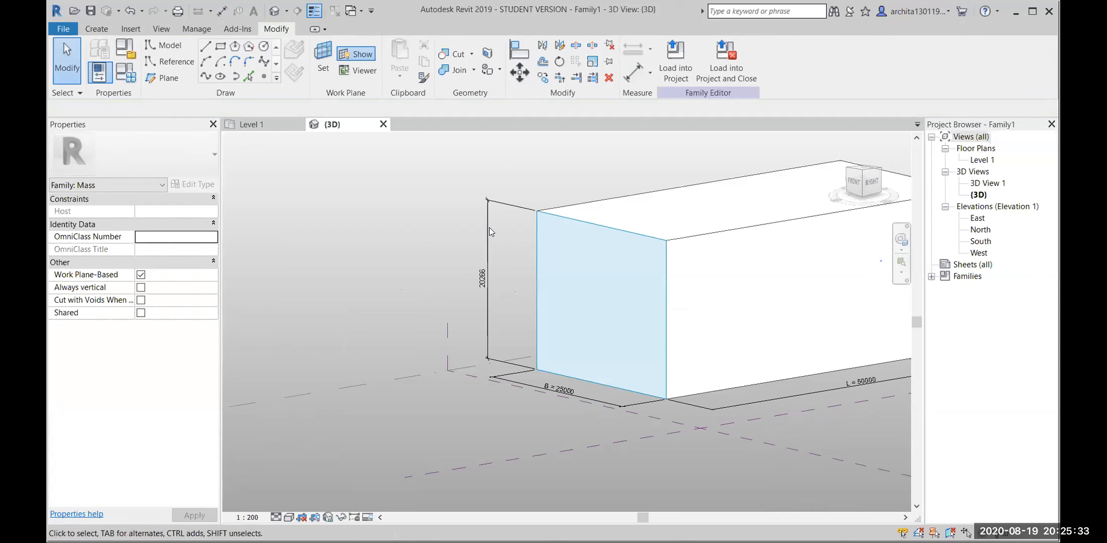
{"action": "left_click", "coordinate": [489, 227]}
{"action": "left_click", "coordinate": [799, 59]}
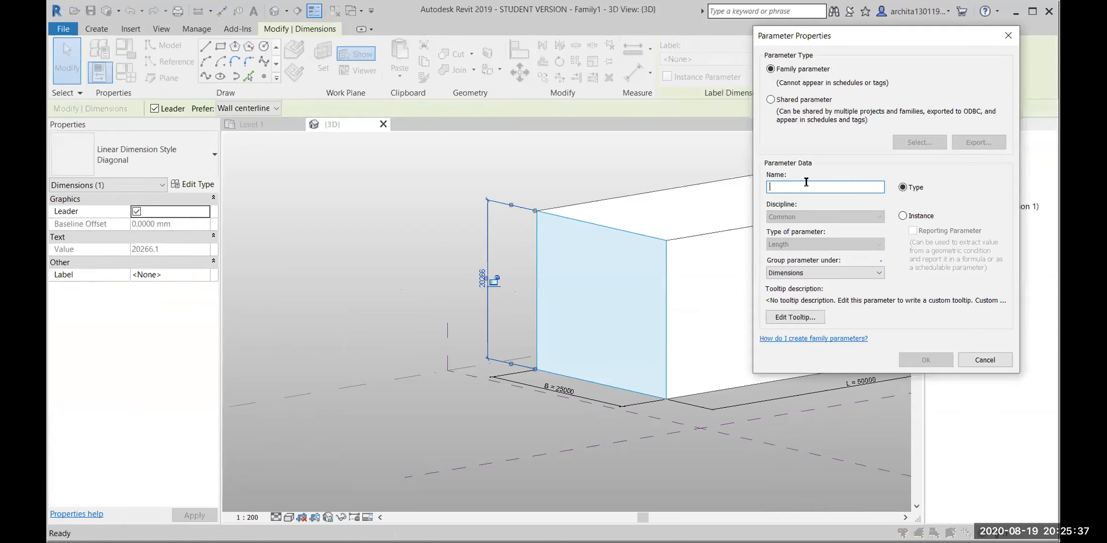
{"action": "type", "text": "h"}
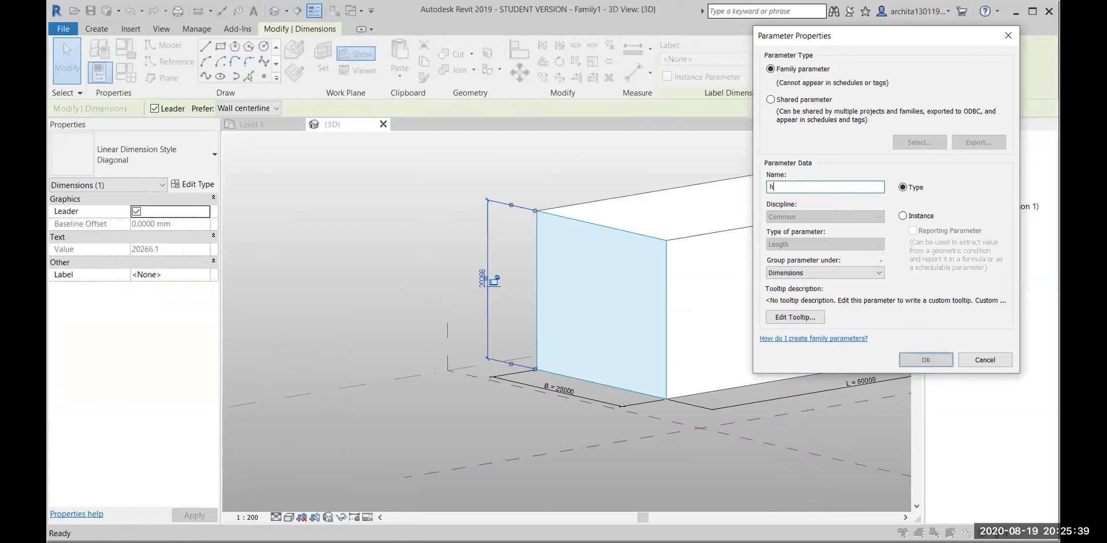
{"action": "key", "text": "BackSpace"}
{"action": "type", "text": "H"}
{"action": "left_click", "coordinate": [926, 359]}
{"action": "left_click", "coordinate": [543, 186]}
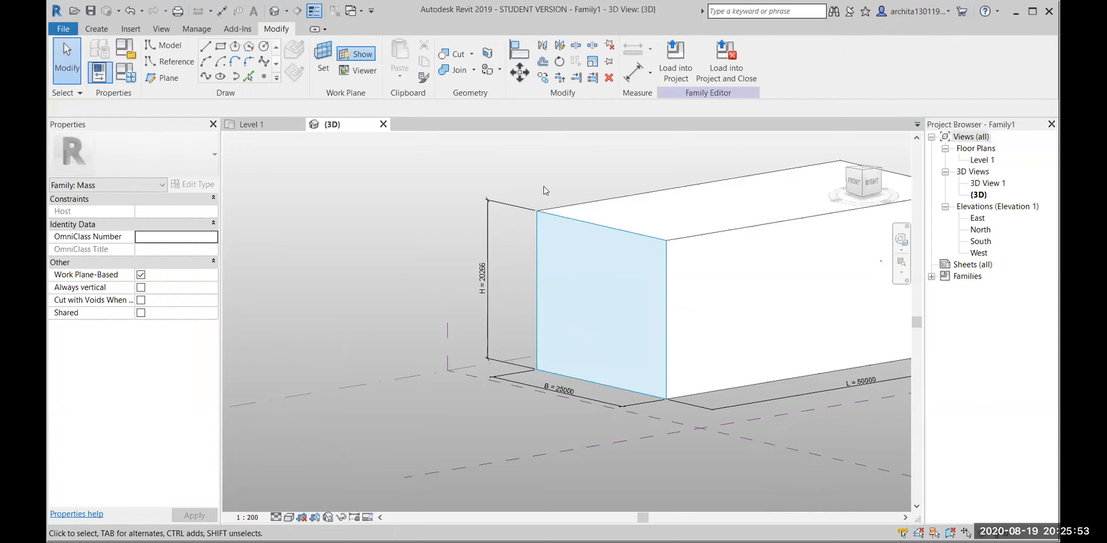
Step: Set parameter H to 25000 in the family types, apply the change and accept it
{"action": "middle_click_drag", "start_coordinate": [409, 343], "coordinate": [368, 340]}
{"action": "middle_click_drag", "start_coordinate": [632, 380], "coordinate": [547, 426]}
{"action": "scroll", "coordinate": [544, 416], "scroll_direction": "up", "scroll_amount": 1}
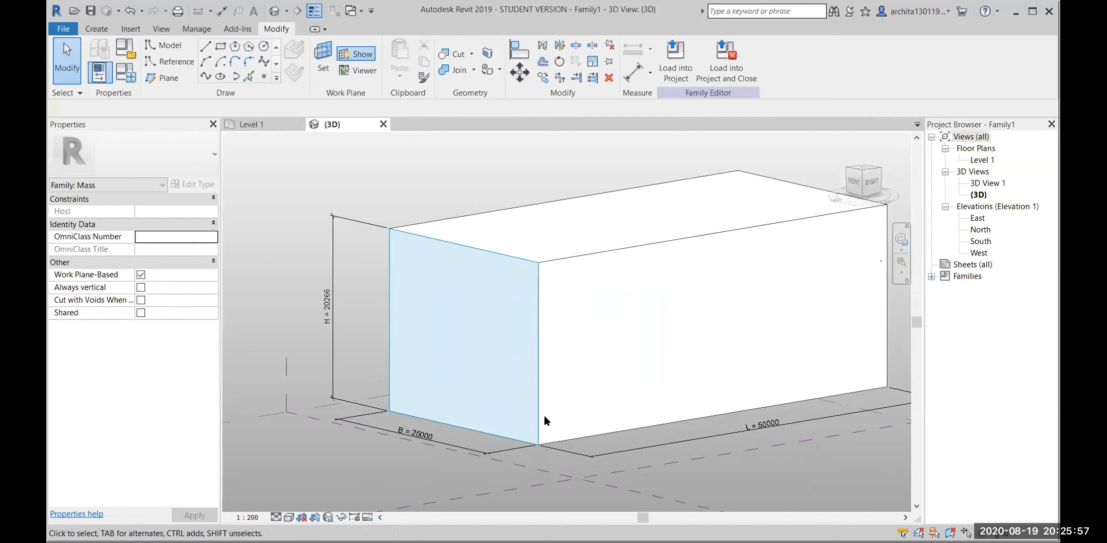
{"action": "scroll", "coordinate": [547, 412], "scroll_direction": "down", "scroll_amount": 1}
{"action": "mouse_move", "coordinate": [549, 408]}
{"action": "middle_mouse_down", "text": "shift"}
{"action": "mouse_move", "coordinate": [579, 417]}
{"action": "mouse_move", "coordinate": [655, 371]}
{"action": "mouse_move", "coordinate": [504, 383]}
{"action": "mouse_move", "coordinate": [549, 417]}
{"action": "middle_mouse_up", "text": "shift"}
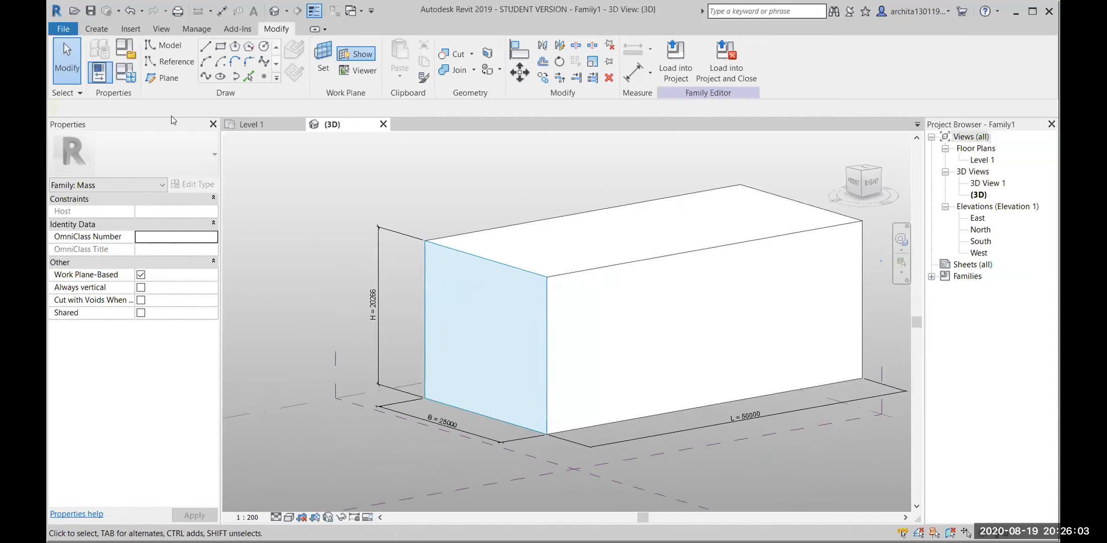
{"action": "left_click", "coordinate": [125, 73]}
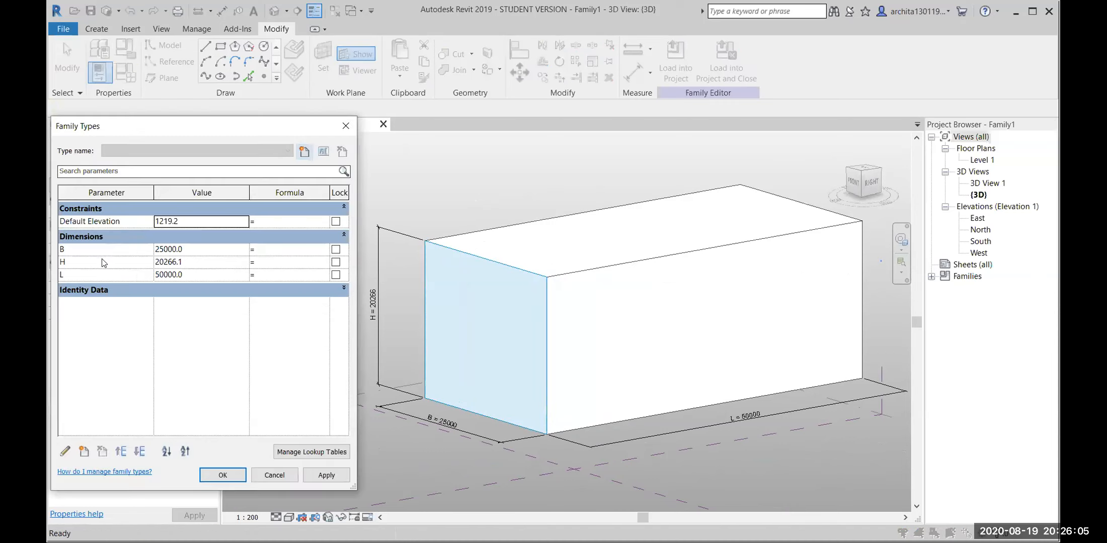
{"action": "left_click", "coordinate": [206, 259]}
{"action": "type", "text": "25000"}
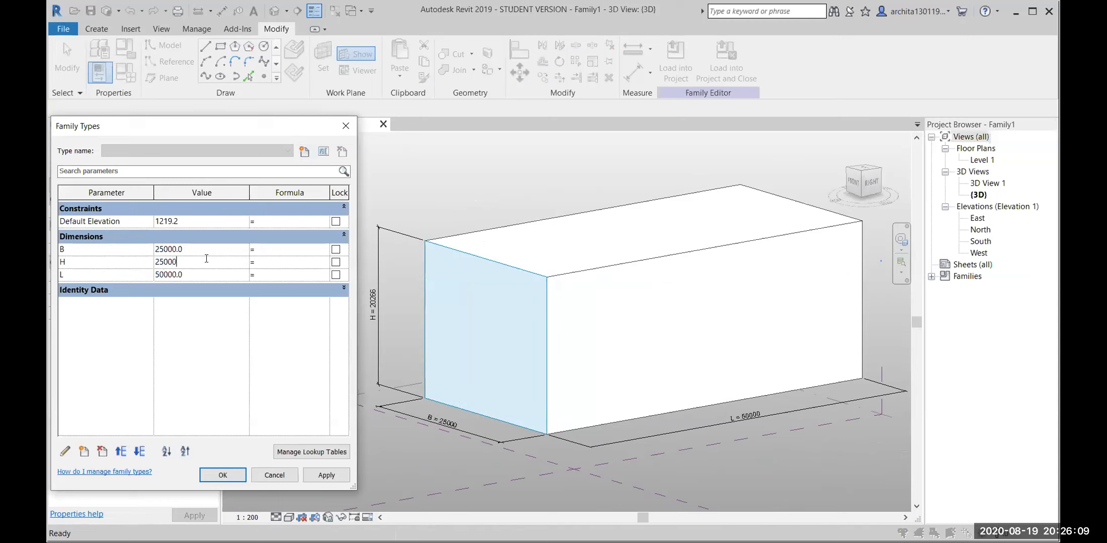
{"action": "left_click", "coordinate": [326, 475]}
{"action": "left_click", "coordinate": [238, 475]}
Step: Inspect the resized box with its H, B and L dimensions and check the three parameters in the family types
{"action": "scroll", "coordinate": [340, 370], "scroll_direction": "down", "scroll_amount": 2}
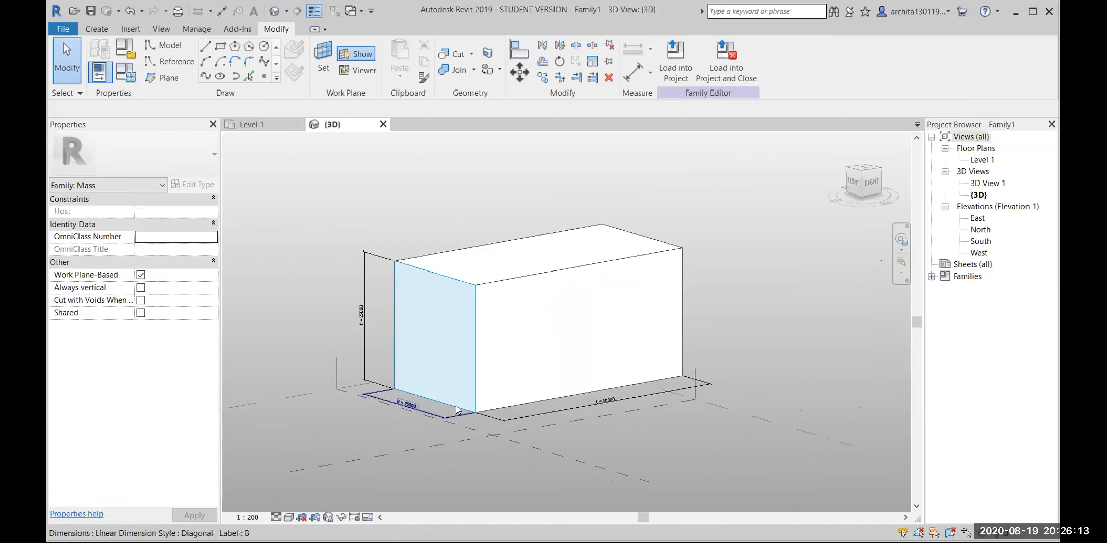
{"action": "scroll", "coordinate": [422, 319], "scroll_direction": "up", "scroll_amount": 2}
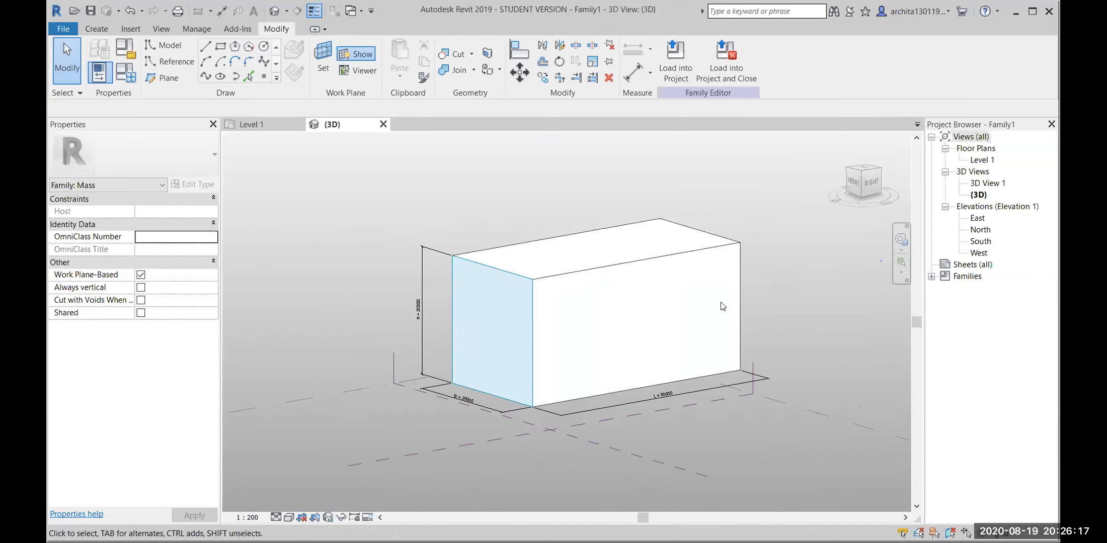
{"action": "middle_click_drag", "start_coordinate": [728, 309], "coordinate": [730, 341], "text": "shift"}
{"action": "scroll", "coordinate": [782, 294], "scroll_direction": "up", "scroll_amount": 1}
{"action": "middle_click_drag", "start_coordinate": [782, 294], "coordinate": [829, 330]}
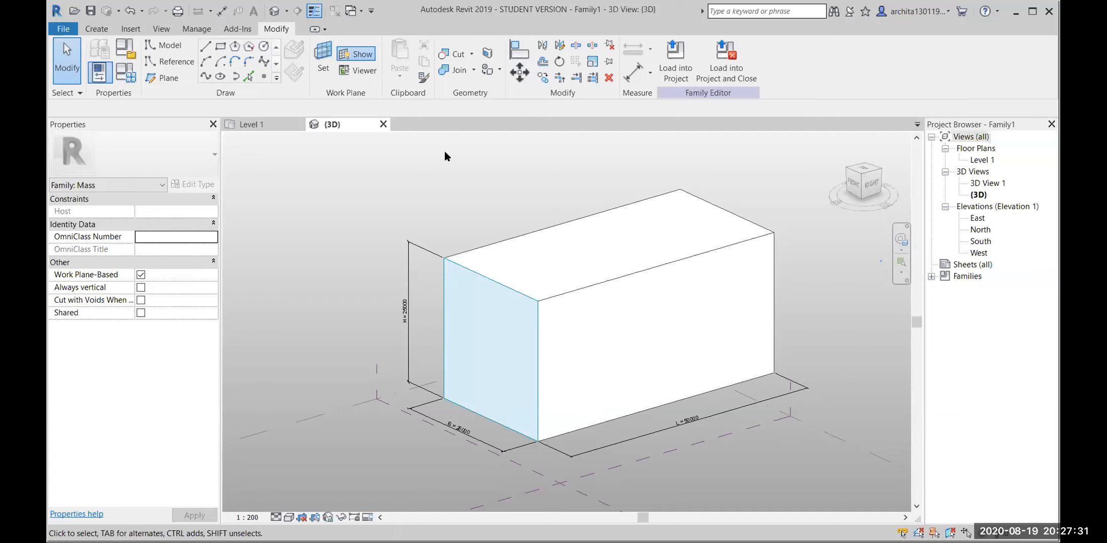
{"action": "scroll", "coordinate": [434, 171], "scroll_direction": "down", "scroll_amount": 2}
{"action": "scroll", "coordinate": [522, 347], "scroll_direction": "up", "scroll_amount": 1}
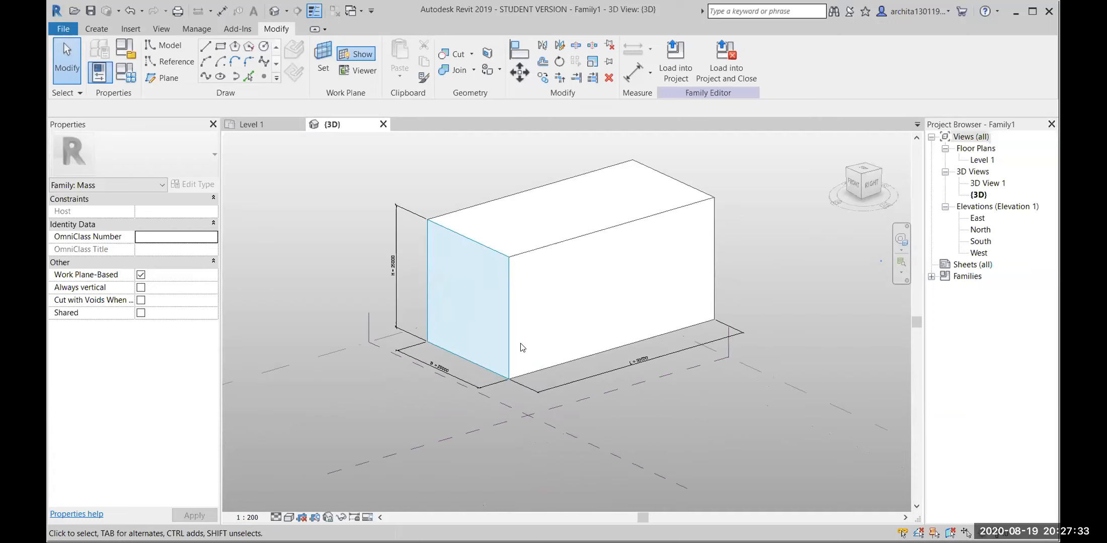
{"action": "scroll", "coordinate": [522, 347], "scroll_direction": "up", "scroll_amount": 2}
{"action": "scroll", "coordinate": [529, 407], "scroll_direction": "down", "scroll_amount": 3}
{"action": "middle_click_drag", "start_coordinate": [541, 424], "coordinate": [516, 408], "text": "shift"}
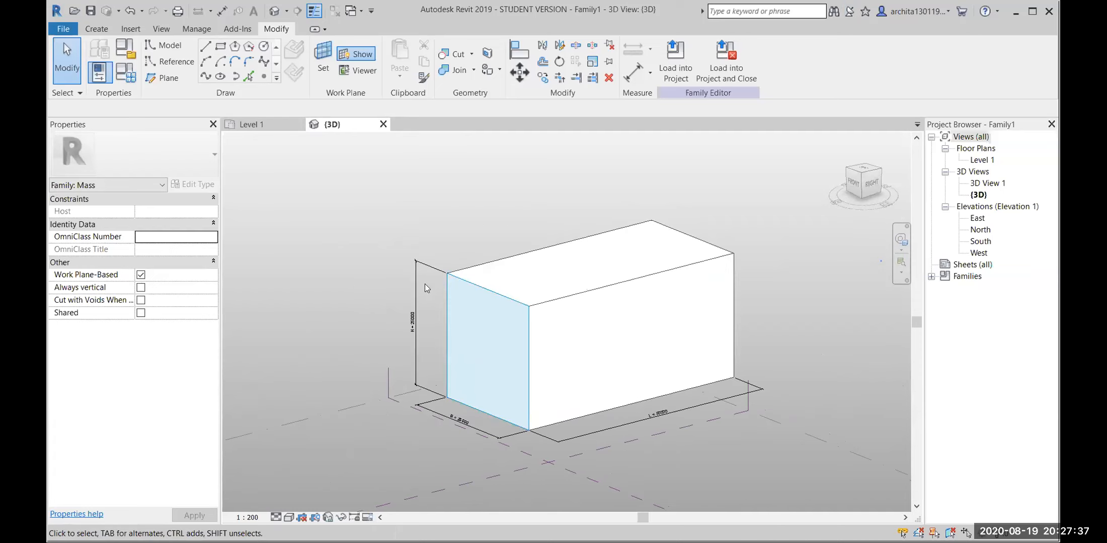
{"action": "scroll", "coordinate": [431, 374], "scroll_direction": "up", "scroll_amount": 1}
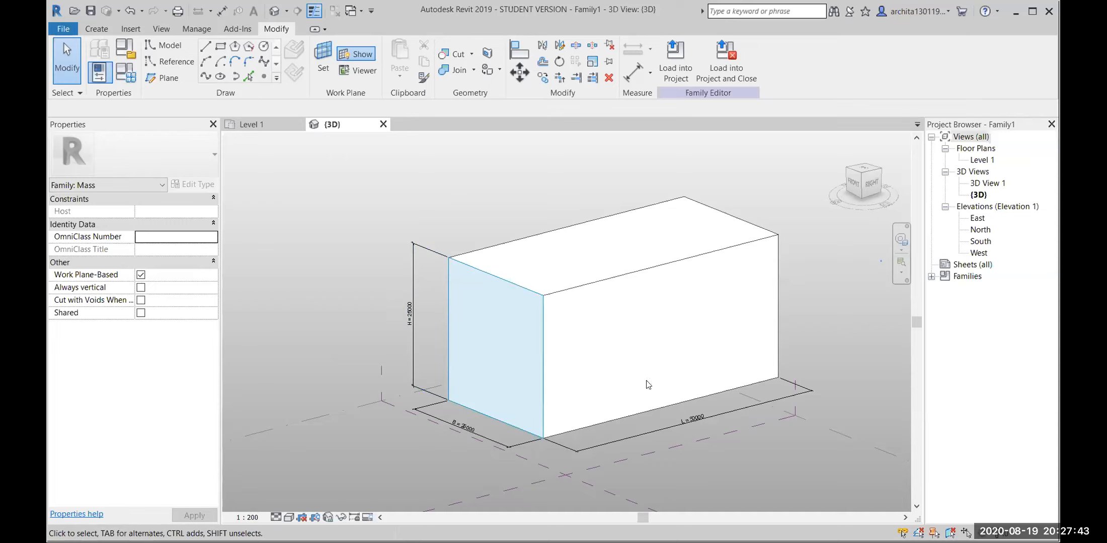
{"action": "left_click", "coordinate": [124, 72]}
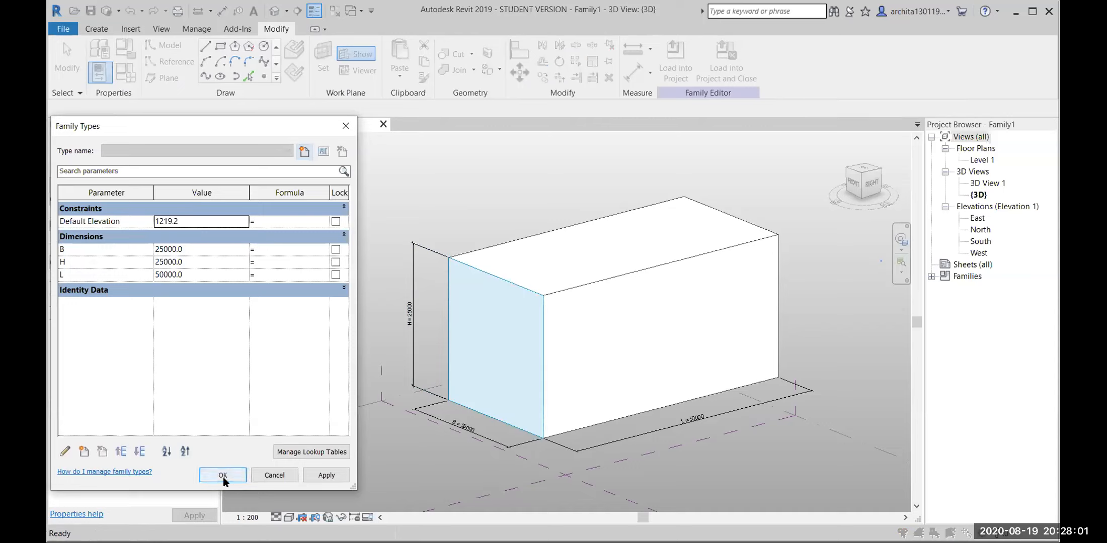
{"action": "left_click", "coordinate": [345, 127]}
Step: Delete the whole box together with its H, B and L dimensions from the 3D view
{"action": "scroll", "coordinate": [759, 442], "scroll_direction": "up", "scroll_amount": 1}
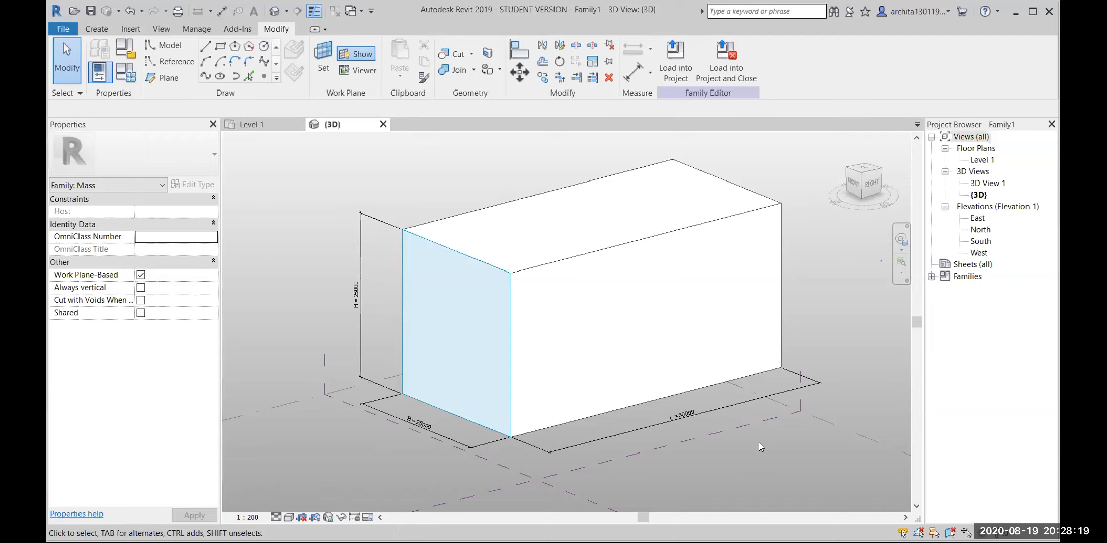
{"action": "middle_click_drag", "start_coordinate": [785, 437], "coordinate": [750, 433], "text": "shift"}
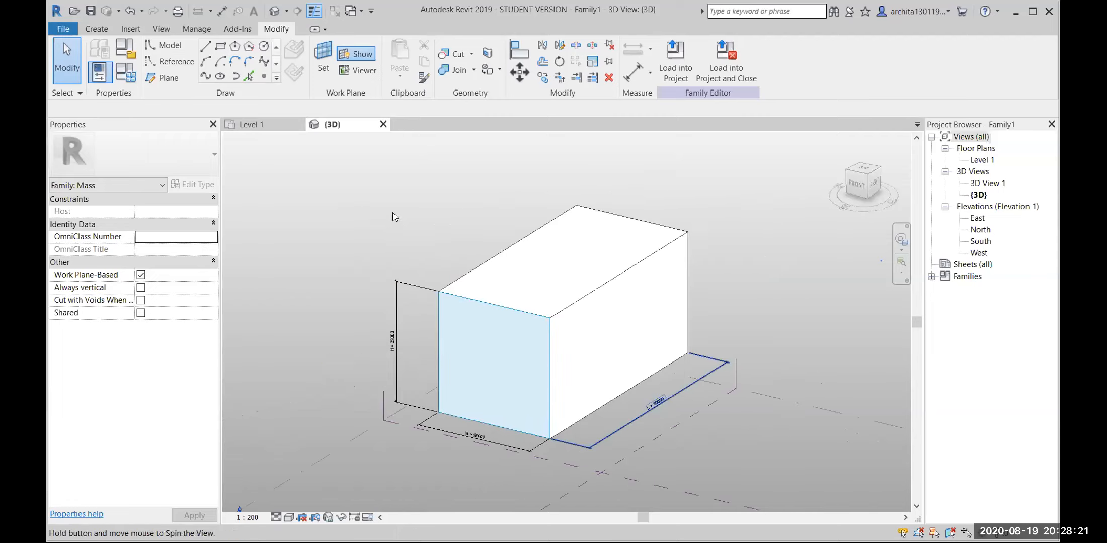
{"action": "middle_click_drag", "start_coordinate": [393, 217], "coordinate": [462, 229], "text": "shift"}
{"action": "left_click_drag", "start_coordinate": [443, 176], "coordinate": [809, 468]}
{"action": "key", "text": "Delete"}
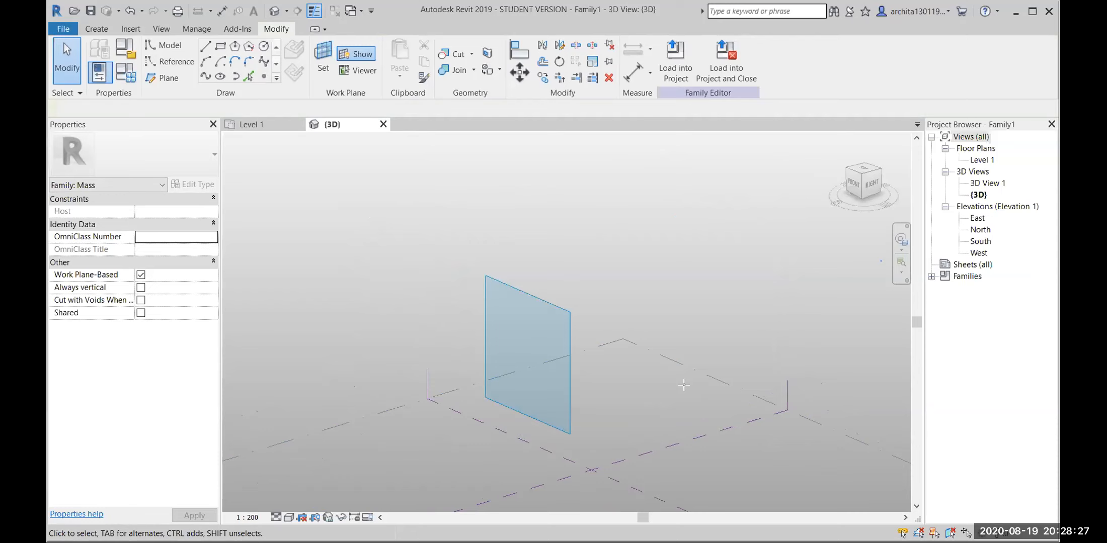
{"action": "left_click", "coordinate": [691, 369]}
{"action": "scroll", "coordinate": [543, 257], "scroll_direction": "down", "scroll_amount": 2}
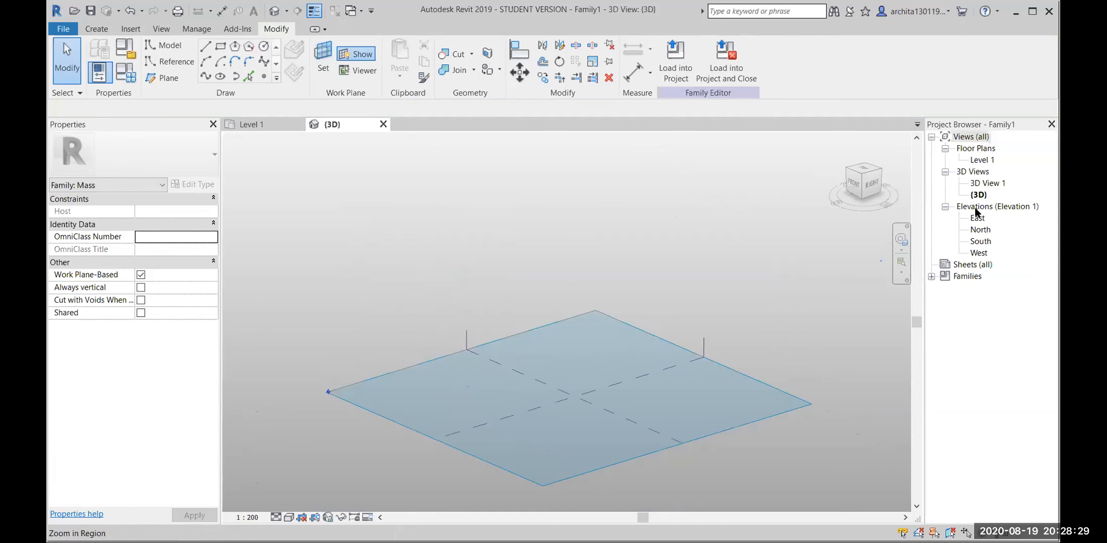
Step: Open the Level 1 floor plan and check the two existing centre reference planes
{"action": "left_click", "coordinate": [981, 160]}
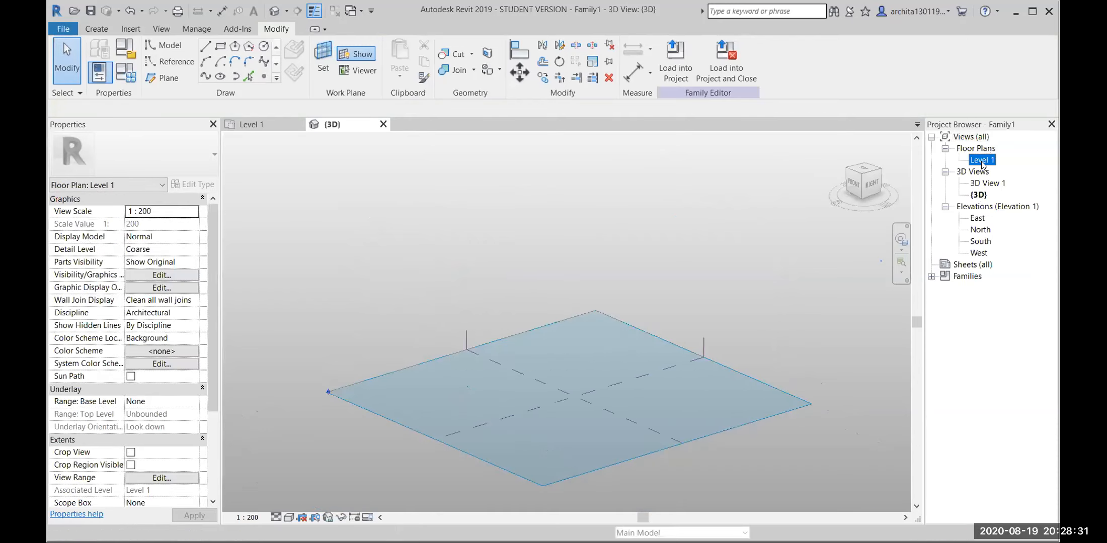
{"action": "middle_click_drag", "start_coordinate": [634, 271], "coordinate": [581, 370]}
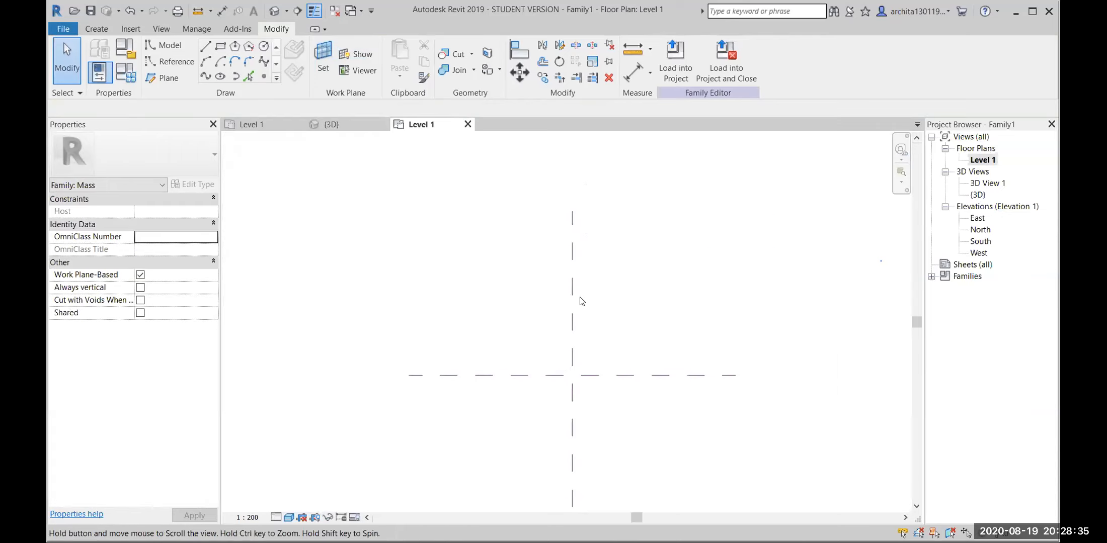
{"action": "left_click", "coordinate": [575, 198]}
{"action": "left_click", "coordinate": [661, 436]}
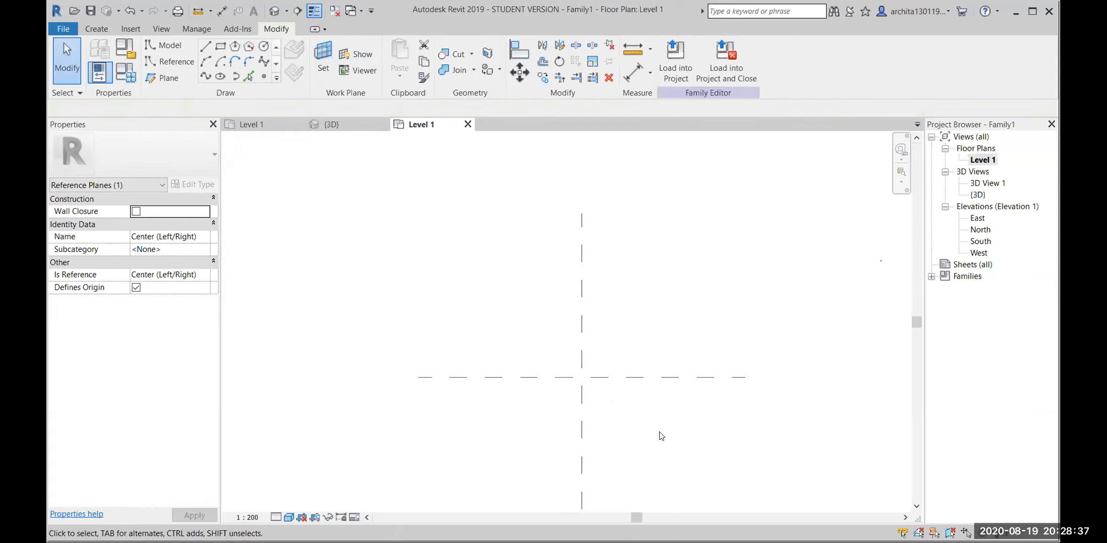
{"action": "left_click", "coordinate": [686, 377]}
{"action": "left_click", "coordinate": [677, 431]}
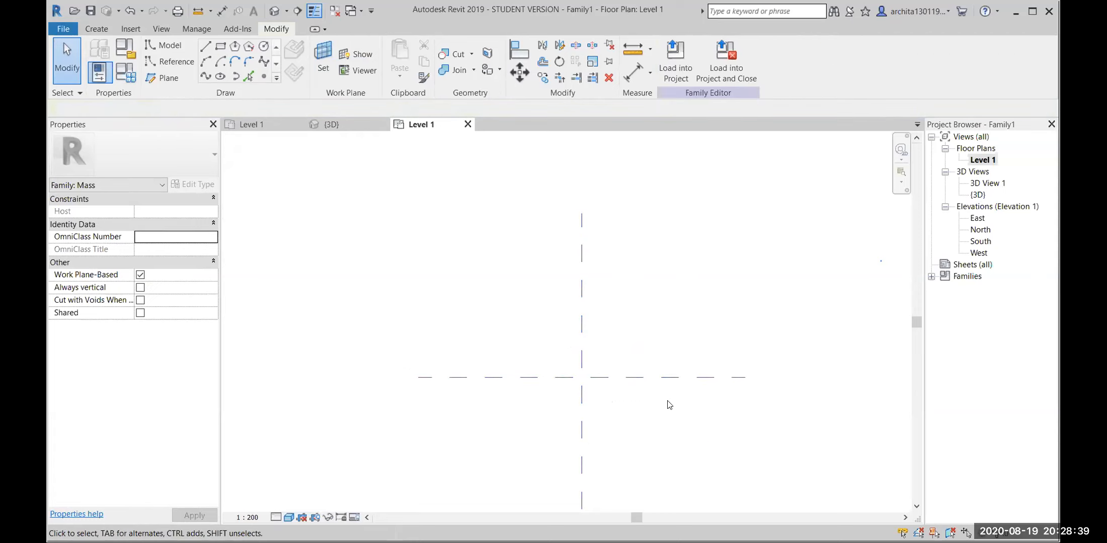
Step: Place a new reference plane beside the Center (Left/Right) reference plane in the Level 1 plan
{"action": "middle_click_drag", "start_coordinate": [670, 373], "coordinate": [635, 328]}
{"action": "left_click", "coordinate": [177, 77]}
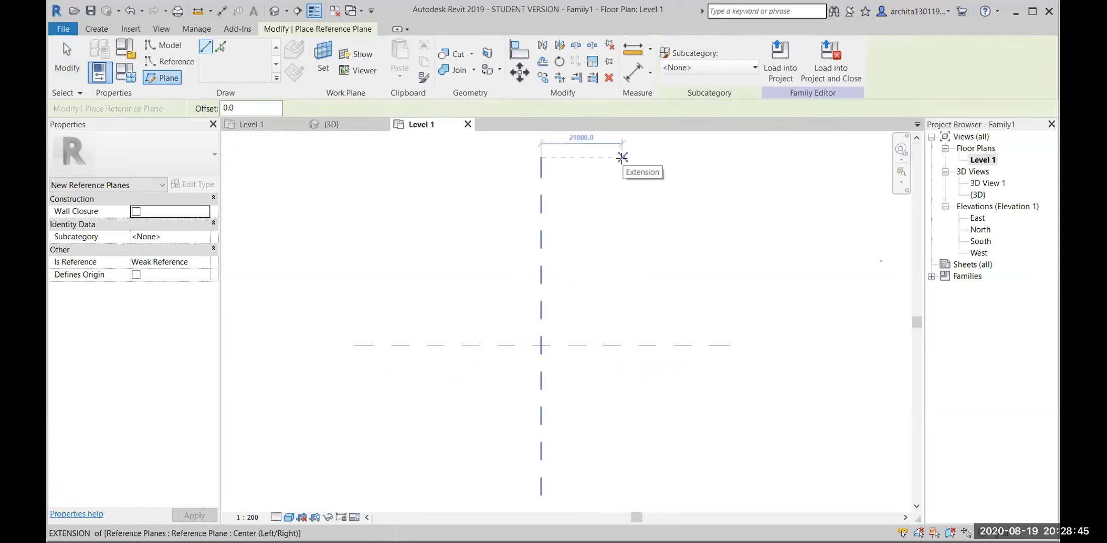
Step: Draw a vertical reference plane about 20000 mm to the right of the Center (Left/Right) plane
{"action": "left_click", "coordinate": [619, 158]}
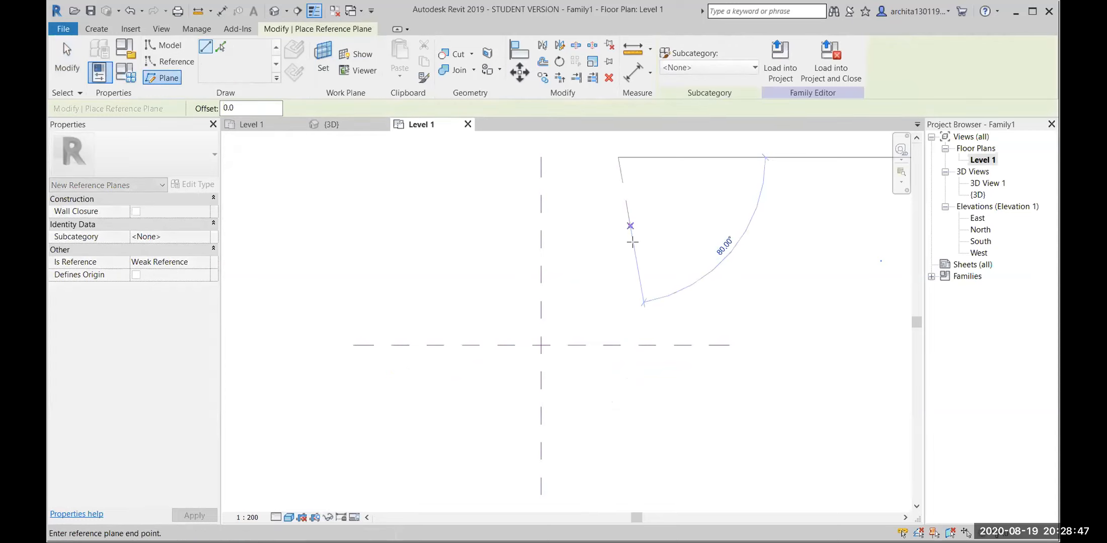
{"action": "left_click", "coordinate": [619, 497]}
{"action": "key", "text": "Escape"}
{"action": "key", "text": "Escape"}
{"action": "middle_click_drag", "start_coordinate": [610, 316], "coordinate": [580, 387]}
{"action": "scroll", "coordinate": [544, 370], "scroll_direction": "up", "scroll_amount": 1}
{"action": "scroll", "coordinate": [511, 393], "scroll_direction": "down", "scroll_amount": 1}
{"action": "middle_click_drag", "start_coordinate": [511, 393], "coordinate": [616, 375]}
{"action": "scroll", "coordinate": [528, 336], "scroll_direction": "down", "scroll_amount": 1}
{"action": "scroll", "coordinate": [426, 348], "scroll_direction": "up", "scroll_amount": 2}
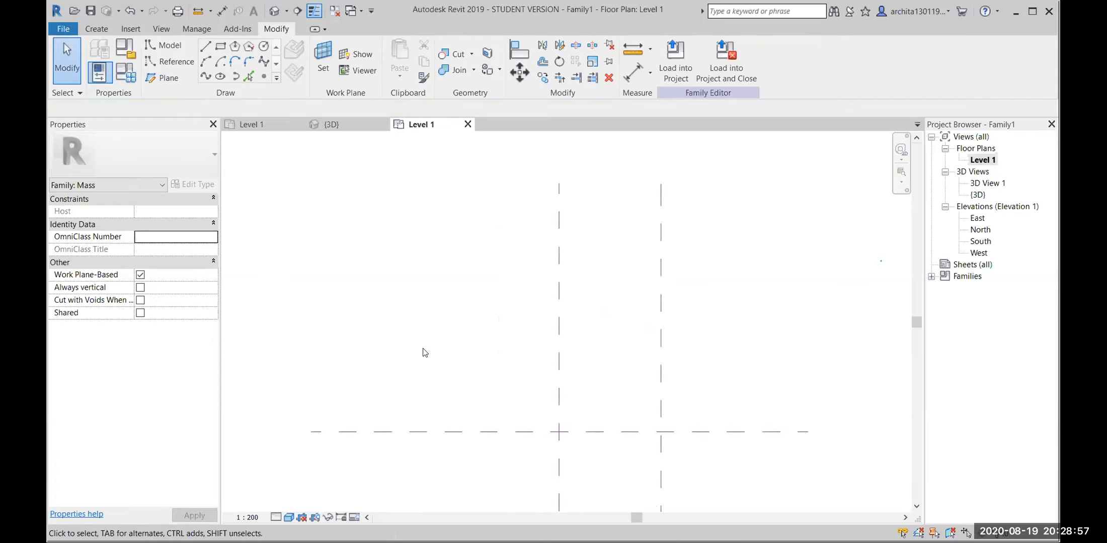
{"action": "scroll", "coordinate": [585, 307], "scroll_direction": "down", "scroll_amount": 3}
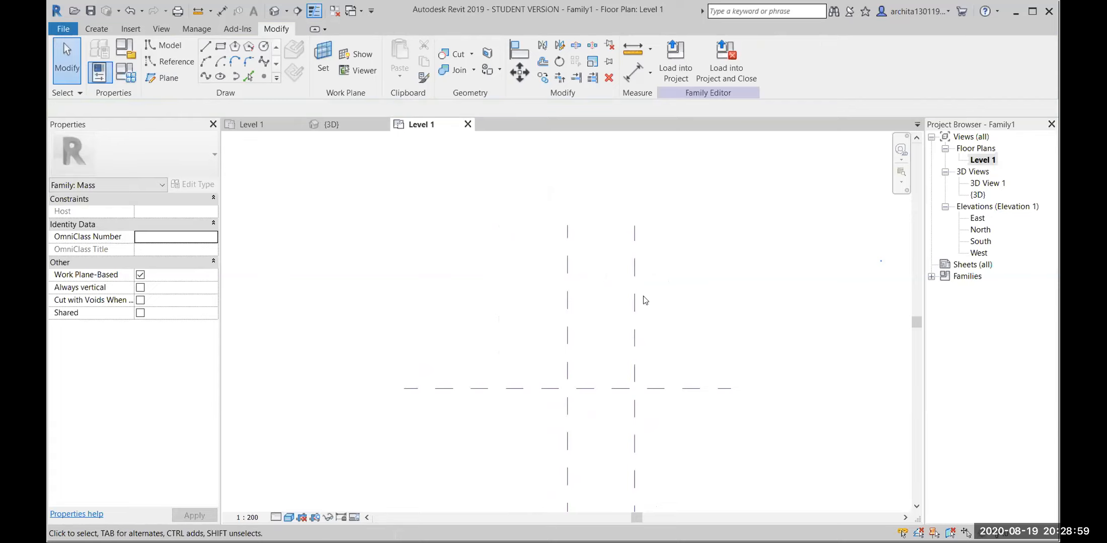
Step: Draw a horizontal reference plane about 25000 mm above the Center (Front/Back) plane, crossing both vertical planes
{"action": "left_click", "coordinate": [163, 79]}
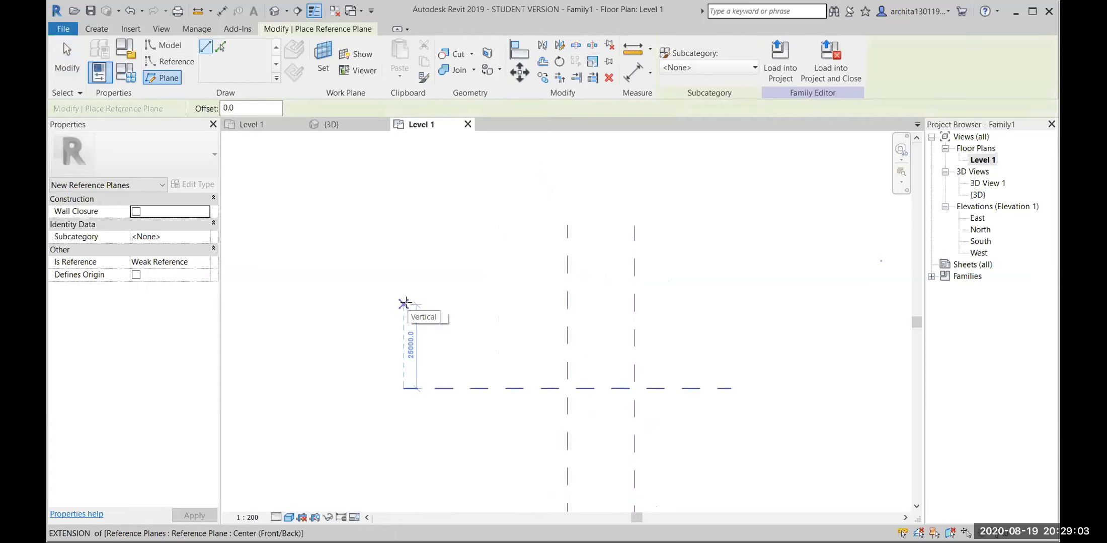
{"action": "left_click", "coordinate": [403, 304]}
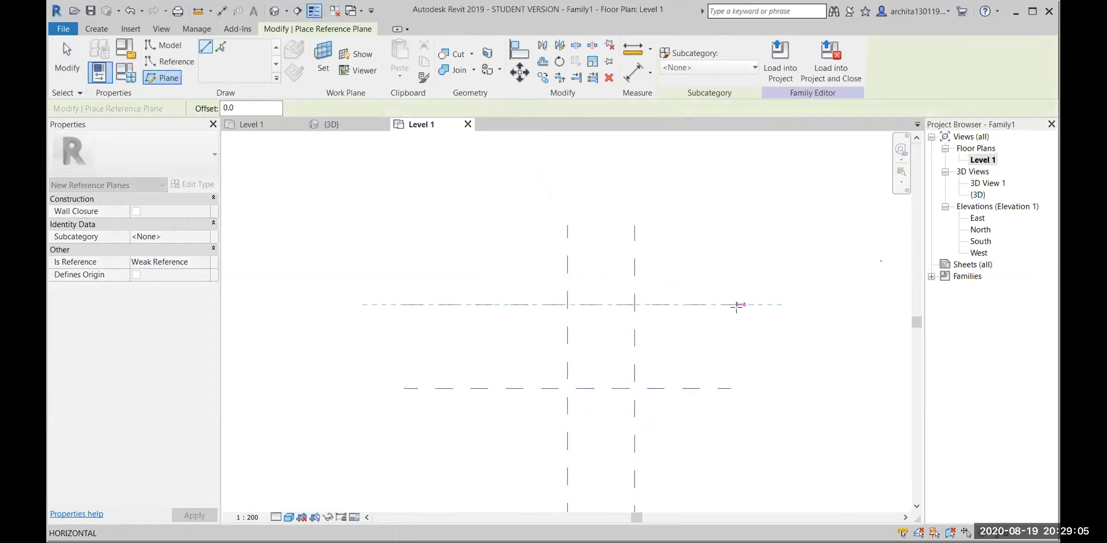
{"action": "left_click", "coordinate": [731, 304]}
{"action": "key", "text": "Escape"}
{"action": "scroll", "coordinate": [719, 332], "scroll_direction": "up", "scroll_amount": 3}
{"action": "scroll", "coordinate": [474, 370], "scroll_direction": "up", "scroll_amount": 1}
{"action": "middle_click_drag", "start_coordinate": [484, 374], "coordinate": [523, 359]}
{"action": "scroll", "coordinate": [534, 358], "scroll_direction": "down", "scroll_amount": 1}
{"action": "middle_click_drag", "start_coordinate": [615, 332], "coordinate": [575, 317]}
{"action": "middle_click_drag", "start_coordinate": [508, 265], "coordinate": [496, 293]}
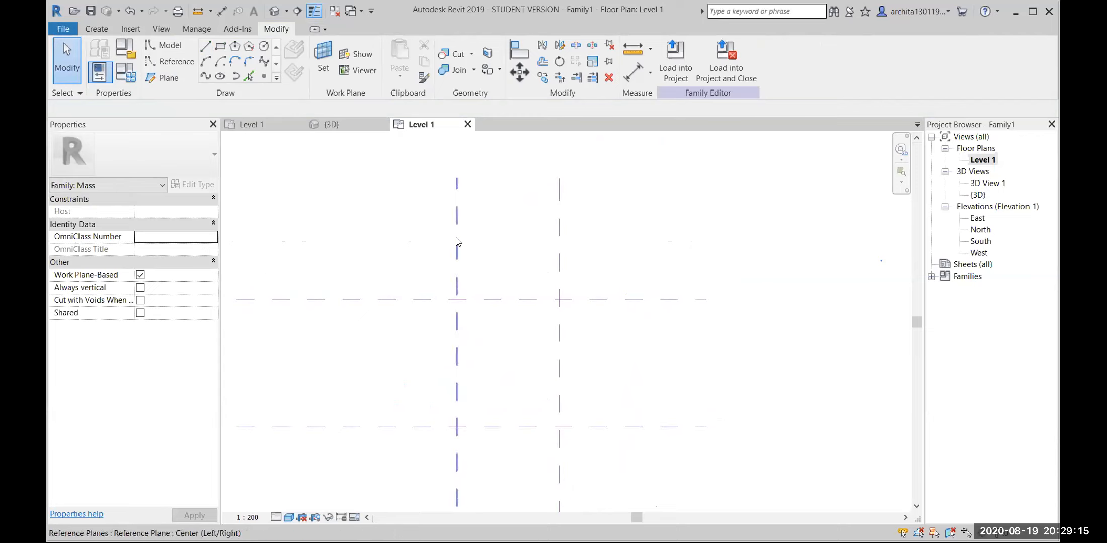
Step: Place an aligned dimension between the two vertical reference planes, just above the upper horizontal plane
{"action": "left_click", "coordinate": [634, 74]}
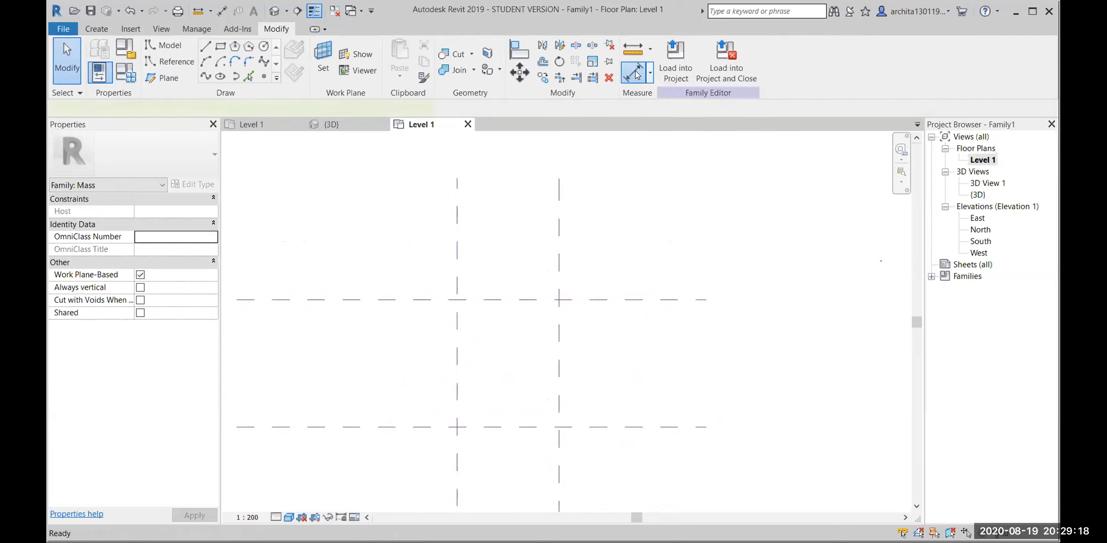
{"action": "left_click", "coordinate": [472, 249]}
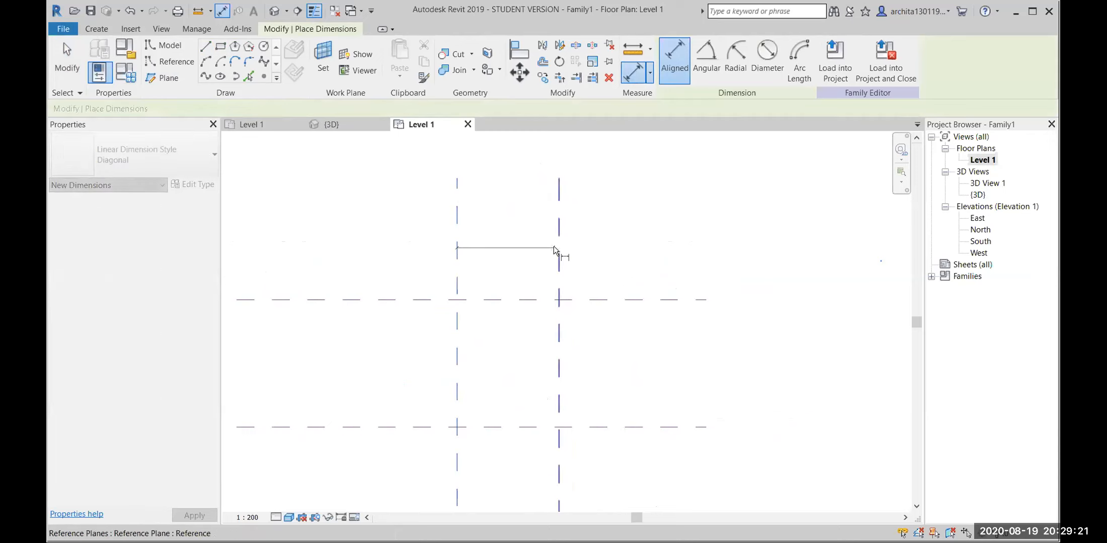
{"action": "left_click", "coordinate": [553, 247]}
{"action": "scroll", "coordinate": [513, 269], "scroll_direction": "up", "scroll_amount": 4}
{"action": "left_click", "coordinate": [466, 299]}
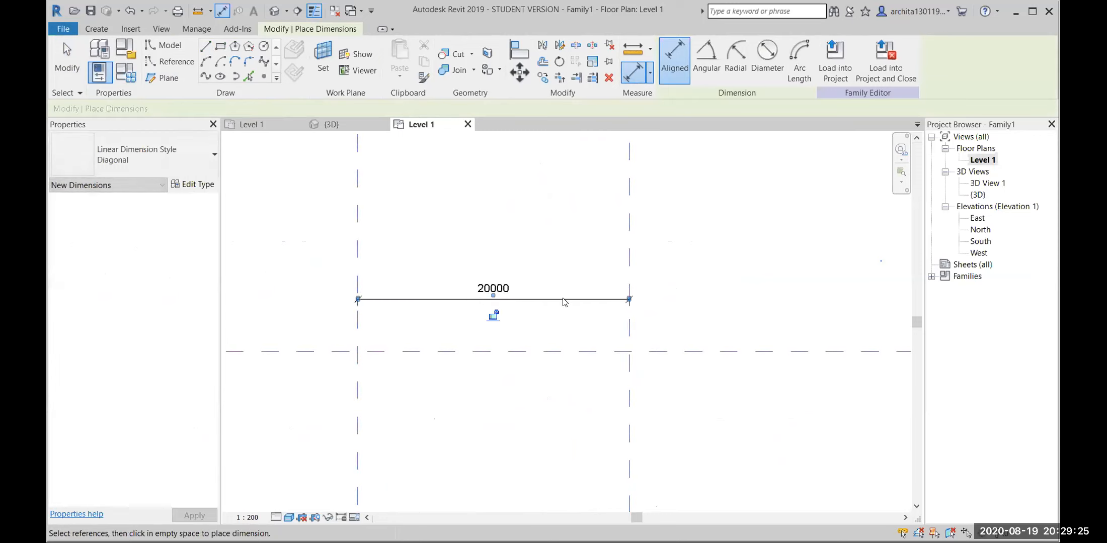
{"action": "key", "text": "Escape"}
{"action": "key", "text": "Escape"}
{"action": "scroll", "coordinate": [549, 290], "scroll_direction": "down", "scroll_amount": 1}
Step: Label the dimension between the vertical planes with a new family type parameter named A
{"action": "left_click", "coordinate": [556, 301]}
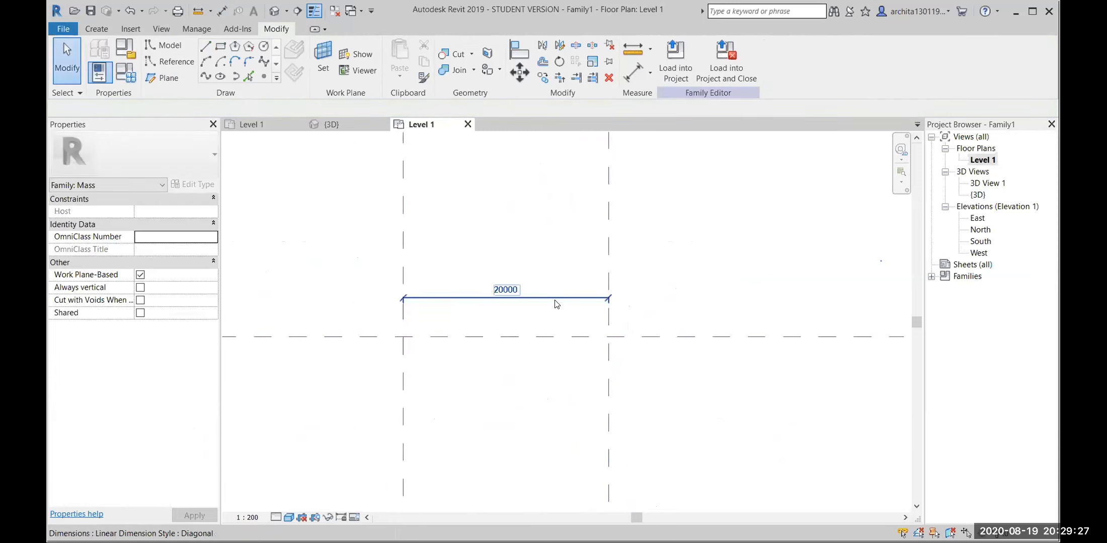
{"action": "left_click", "coordinate": [556, 303]}
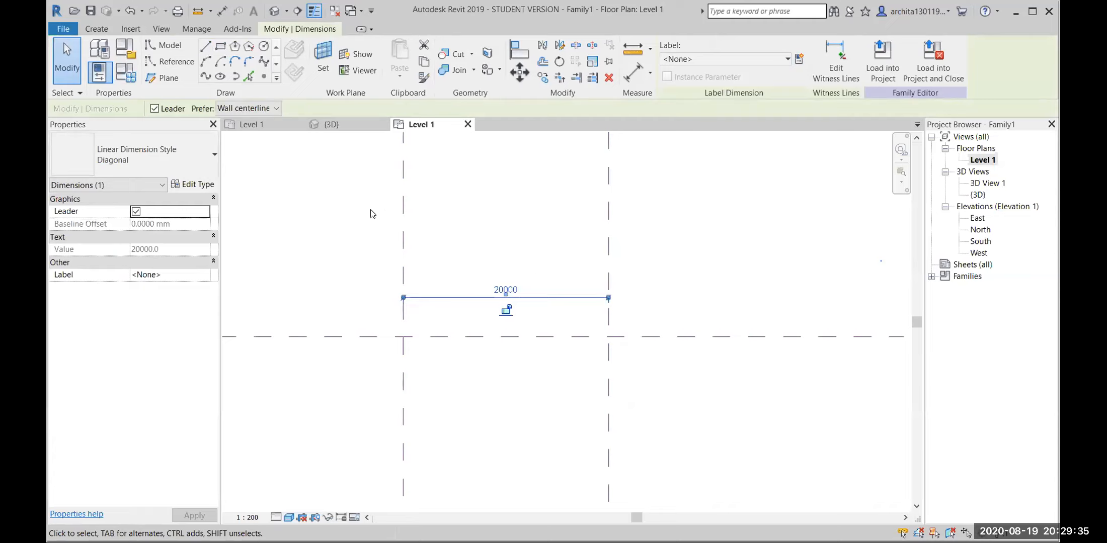
{"action": "scroll", "coordinate": [570, 236], "scroll_direction": "down", "scroll_amount": 2}
{"action": "scroll", "coordinate": [567, 237], "scroll_direction": "up", "scroll_amount": 1}
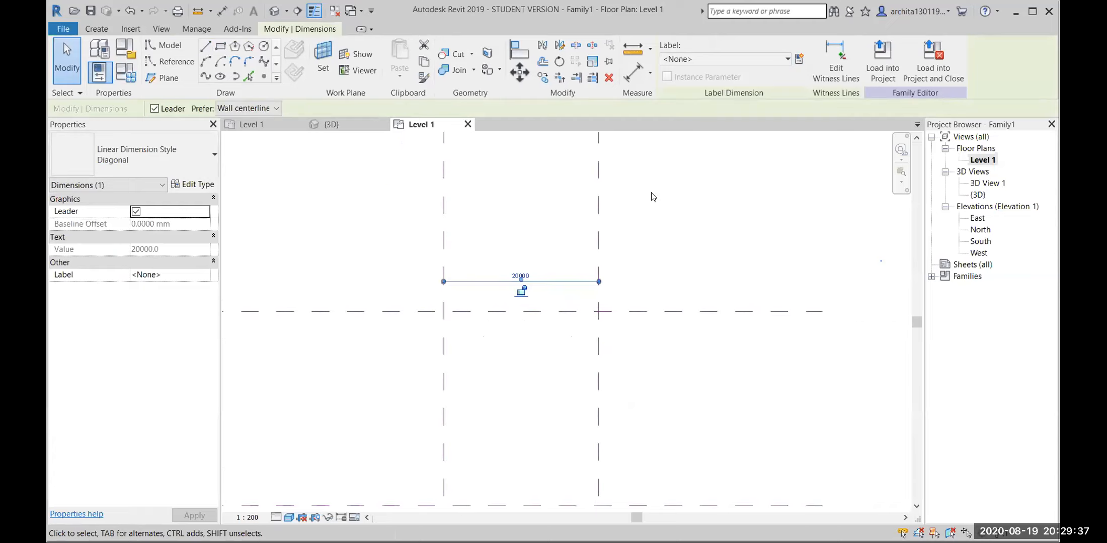
{"action": "left_click", "coordinate": [797, 60]}
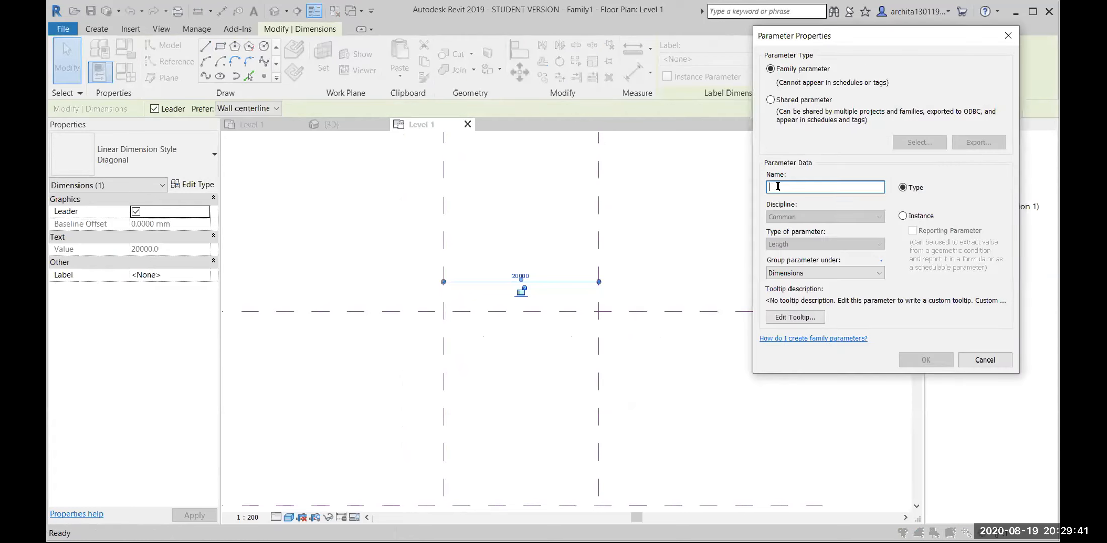
{"action": "type", "text": "A"}
{"action": "left_click", "coordinate": [925, 360]}
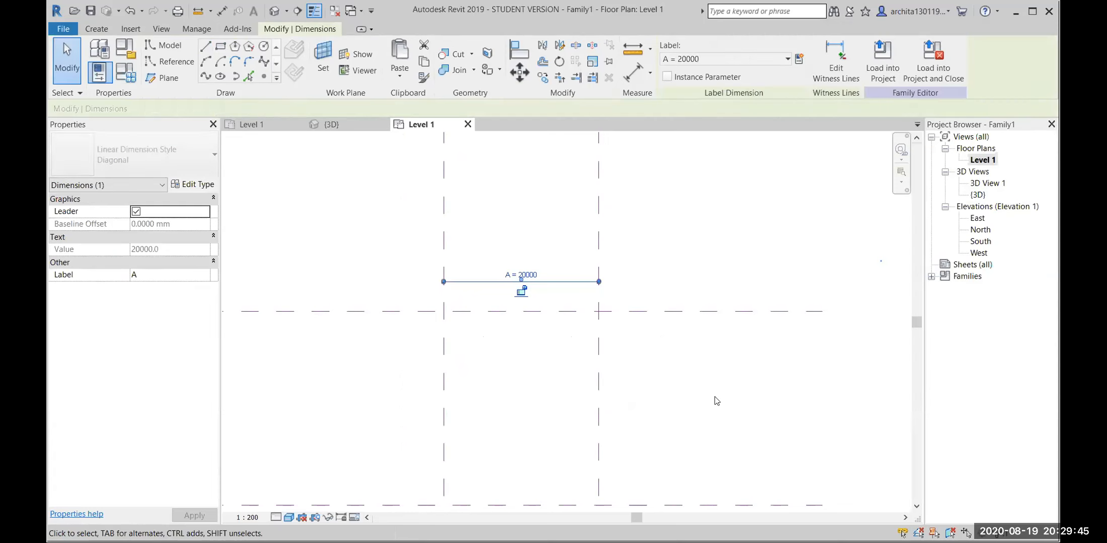
Step: Set parameter A to 30000 in the family types and apply the change
{"action": "scroll", "coordinate": [605, 336], "scroll_direction": "down", "scroll_amount": 1}
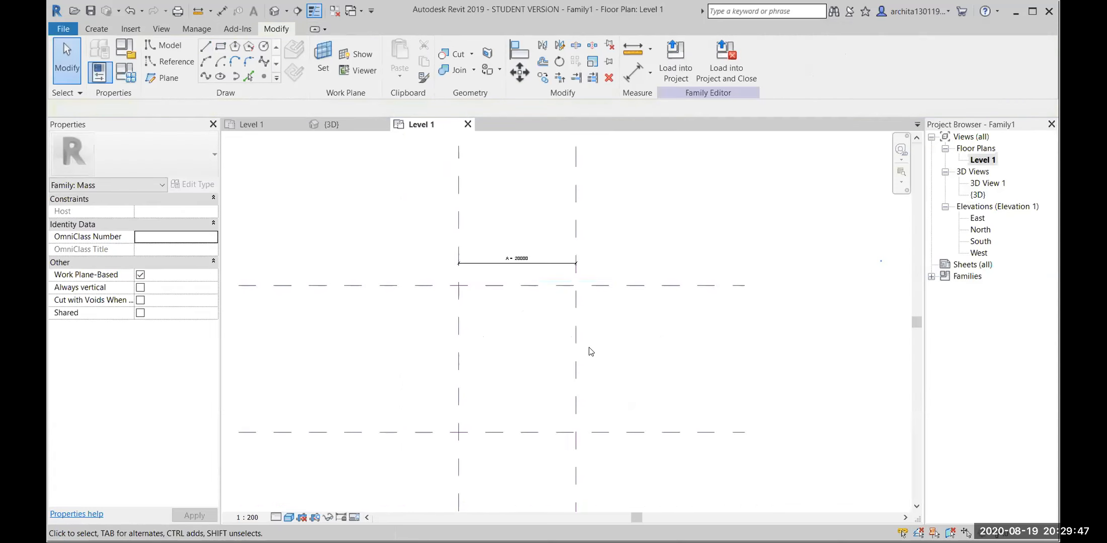
{"action": "scroll", "coordinate": [452, 199], "scroll_direction": "up", "scroll_amount": 1}
{"action": "left_click", "coordinate": [120, 75]}
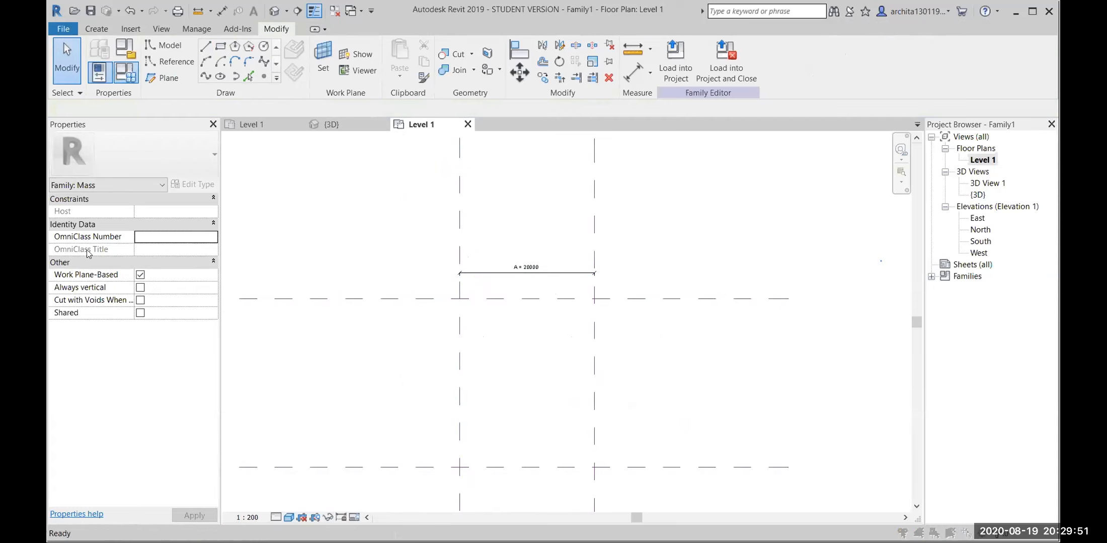
{"action": "left_click", "coordinate": [133, 250]}
{"action": "type", "text": "3"}
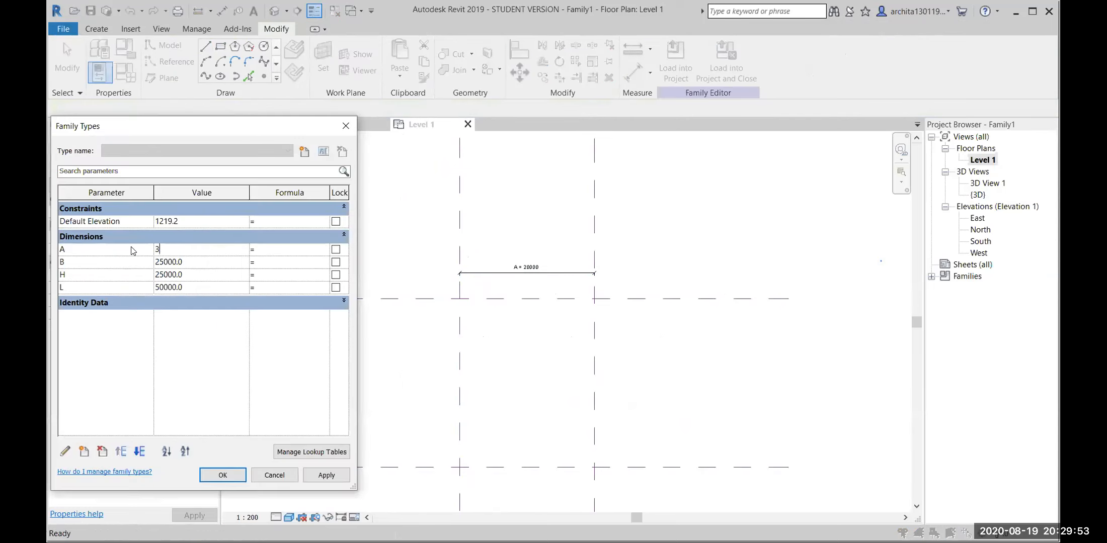
{"action": "type", "text": "0000"}
{"action": "left_click", "coordinate": [338, 477]}
{"action": "left_click", "coordinate": [222, 475]}
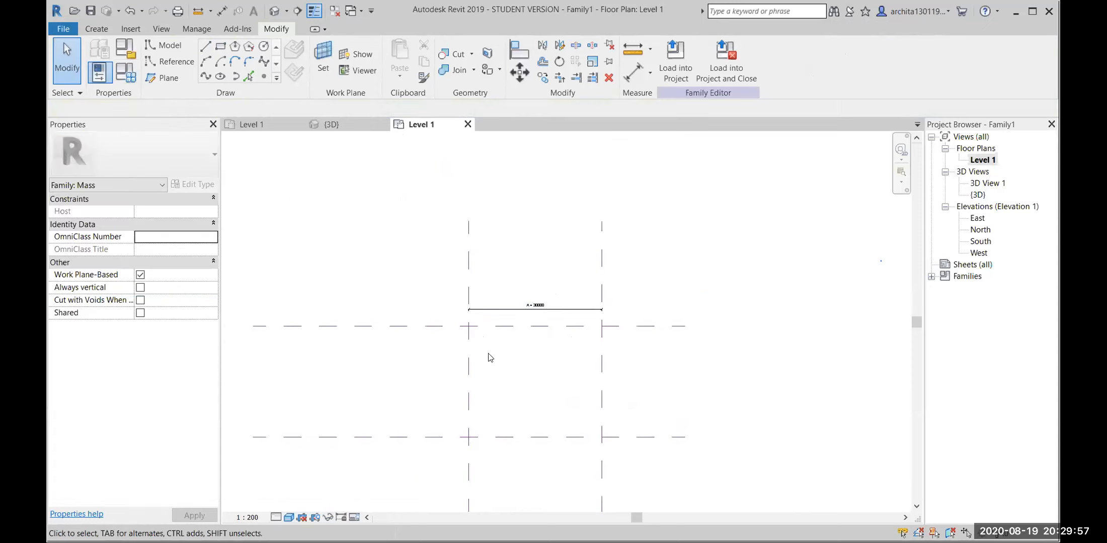
{"action": "scroll", "coordinate": [577, 355], "scroll_direction": "up", "scroll_amount": 2}
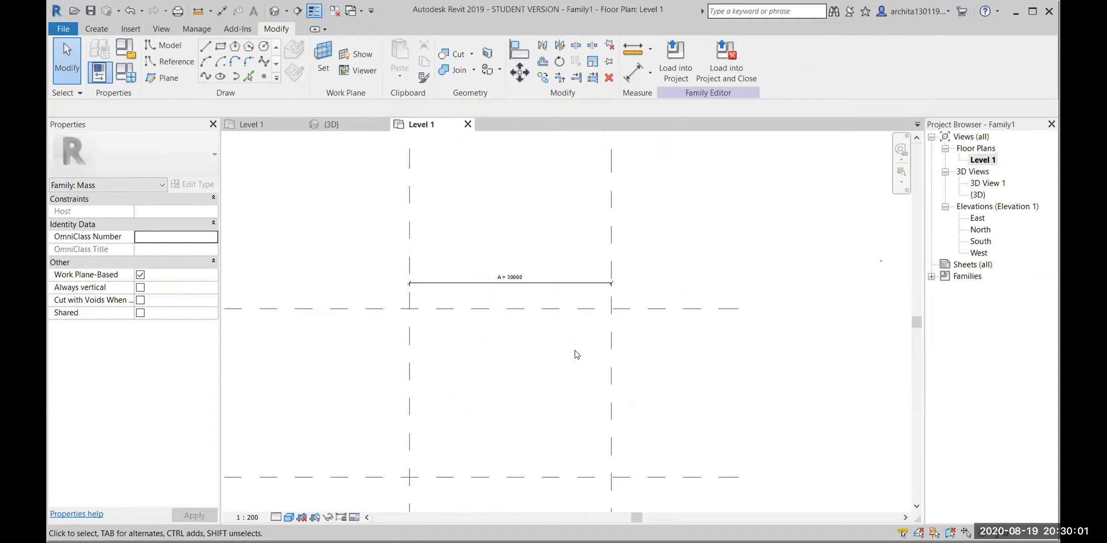
{"action": "scroll", "coordinate": [586, 297], "scroll_direction": "up", "scroll_amount": 1}
{"action": "middle_click_drag", "start_coordinate": [501, 336], "coordinate": [496, 375]}
{"action": "scroll", "coordinate": [543, 344], "scroll_direction": "down", "scroll_amount": 2}
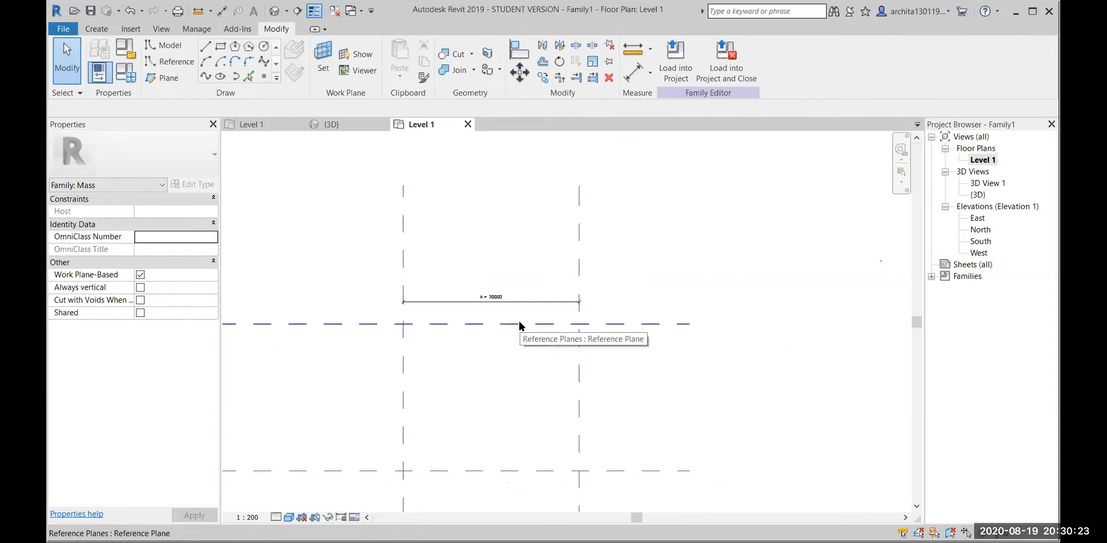
{"action": "middle_click_drag", "start_coordinate": [482, 386], "coordinate": [473, 345]}
{"action": "scroll", "coordinate": [473, 342], "scroll_direction": "down", "scroll_amount": 2}
{"action": "scroll", "coordinate": [517, 365], "scroll_direction": "up", "scroll_amount": 2}
{"action": "scroll", "coordinate": [422, 364], "scroll_direction": "up", "scroll_amount": 3}
{"action": "scroll", "coordinate": [422, 363], "scroll_direction": "down", "scroll_amount": 1}
{"action": "middle_click_drag", "start_coordinate": [429, 371], "coordinate": [495, 357]}
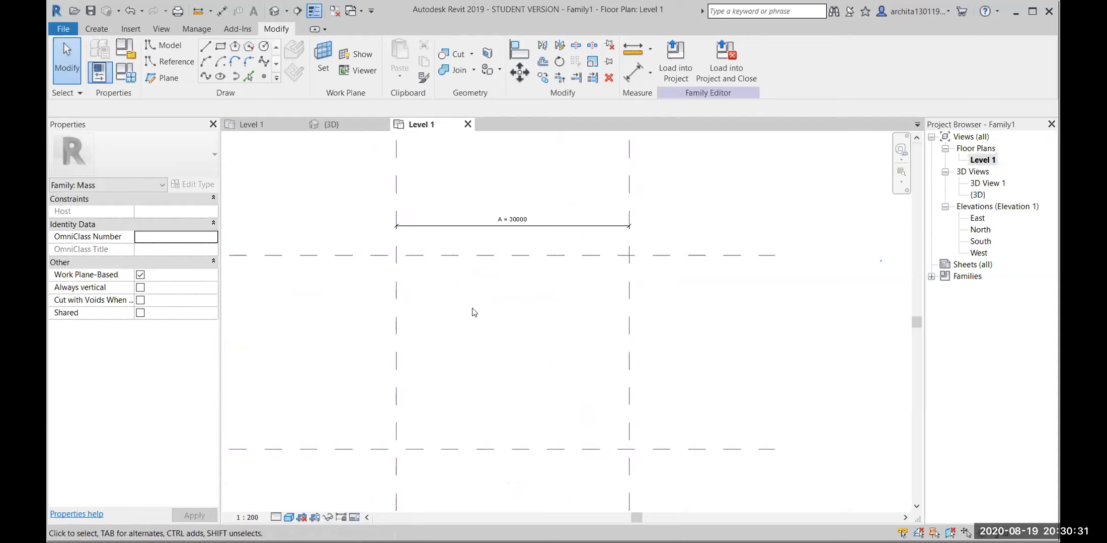
Step: Draw a model-line rectangle inside the four reference planes, inset from them by about 2700 to 3900 mm
{"action": "left_click", "coordinate": [220, 47]}
{"action": "left_click", "coordinate": [422, 286]}
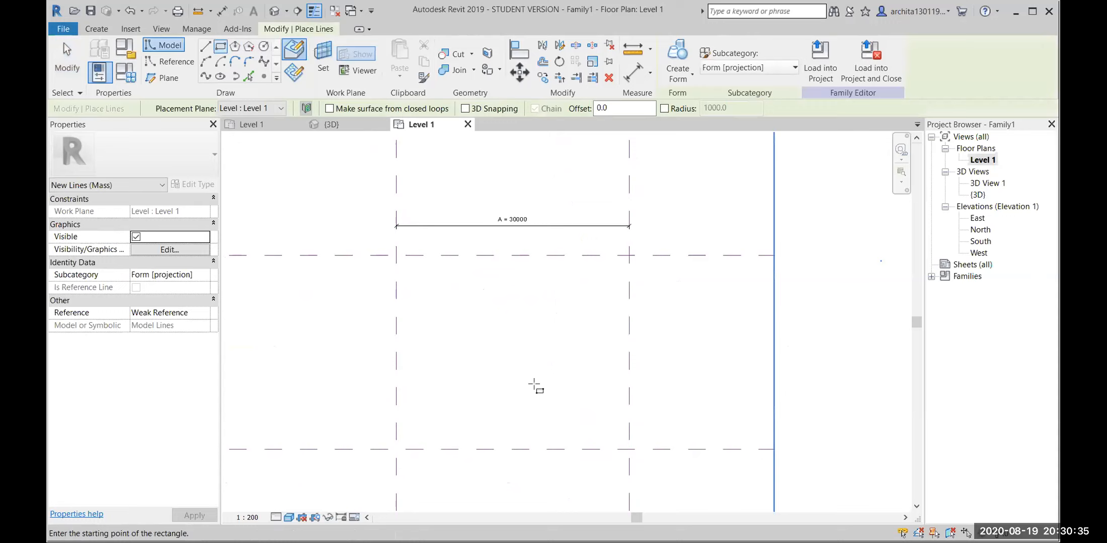
{"action": "left_click", "coordinate": [607, 426]}
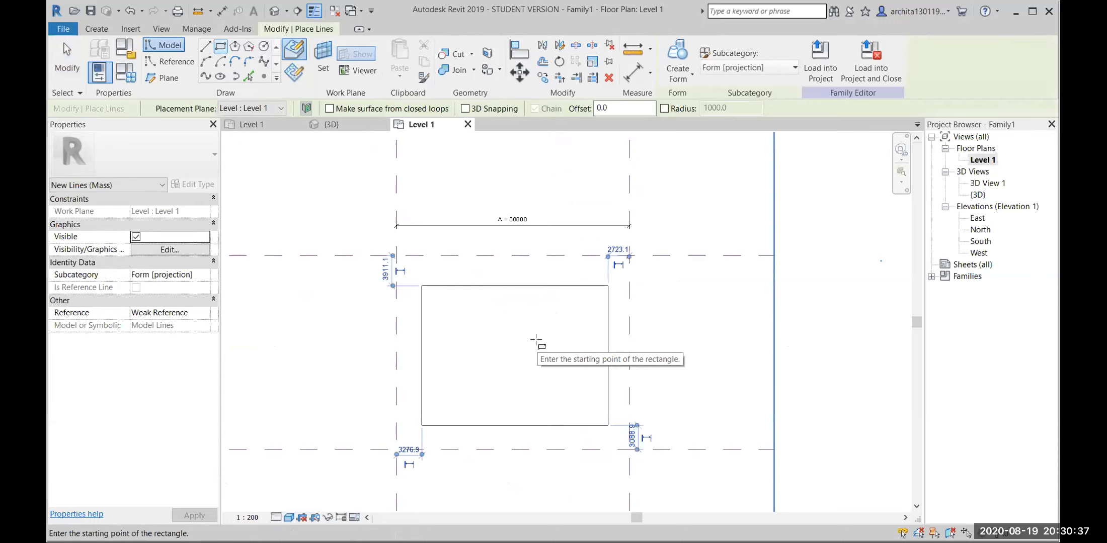
{"action": "key", "text": "Escape"}
{"action": "key", "text": "Escape"}
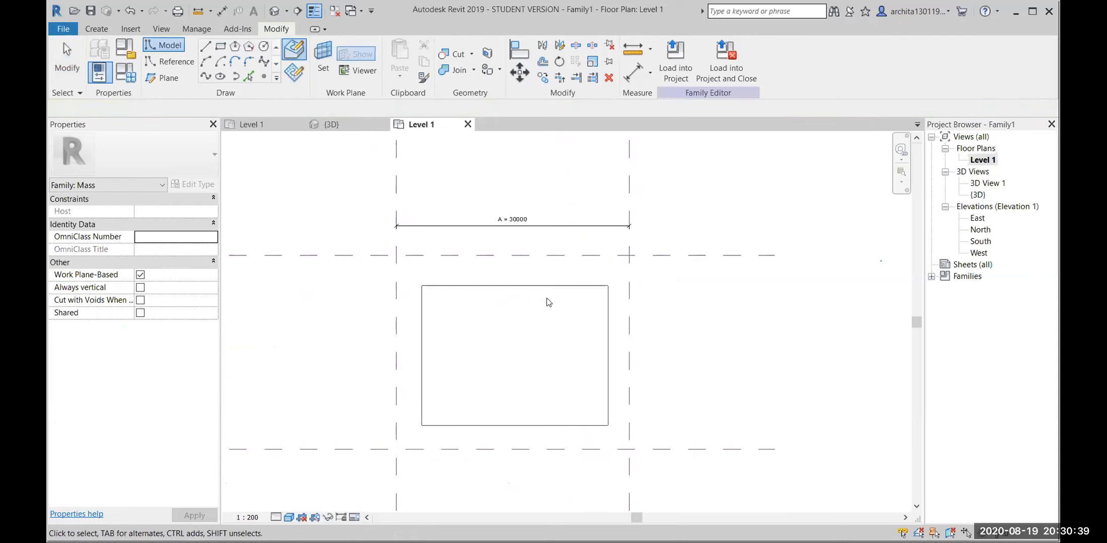
{"action": "left_click", "coordinate": [495, 292]}
{"action": "left_click", "coordinate": [521, 274]}
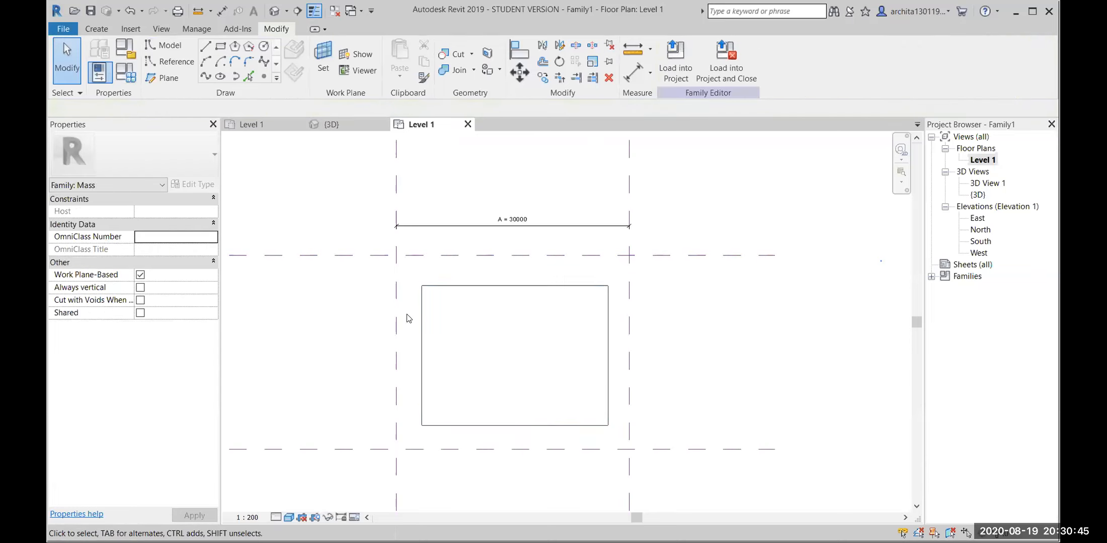
Step: Align the rectangle's top edge to the upper horizontal reference plane
{"action": "left_click", "coordinate": [520, 50]}
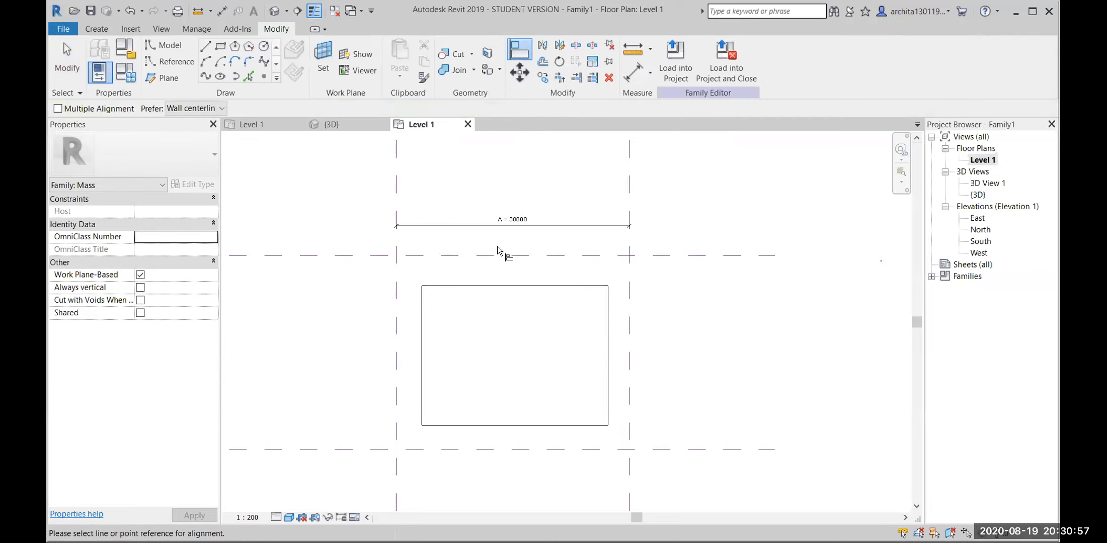
{"action": "scroll", "coordinate": [529, 256], "scroll_direction": "down", "scroll_amount": 3}
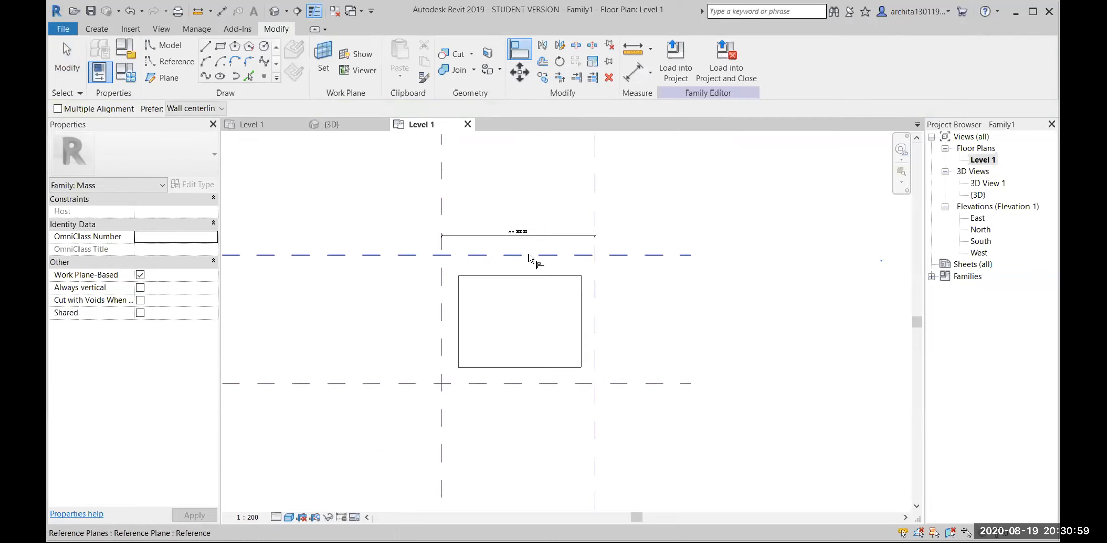
{"action": "scroll", "coordinate": [528, 255], "scroll_direction": "up", "scroll_amount": 3}
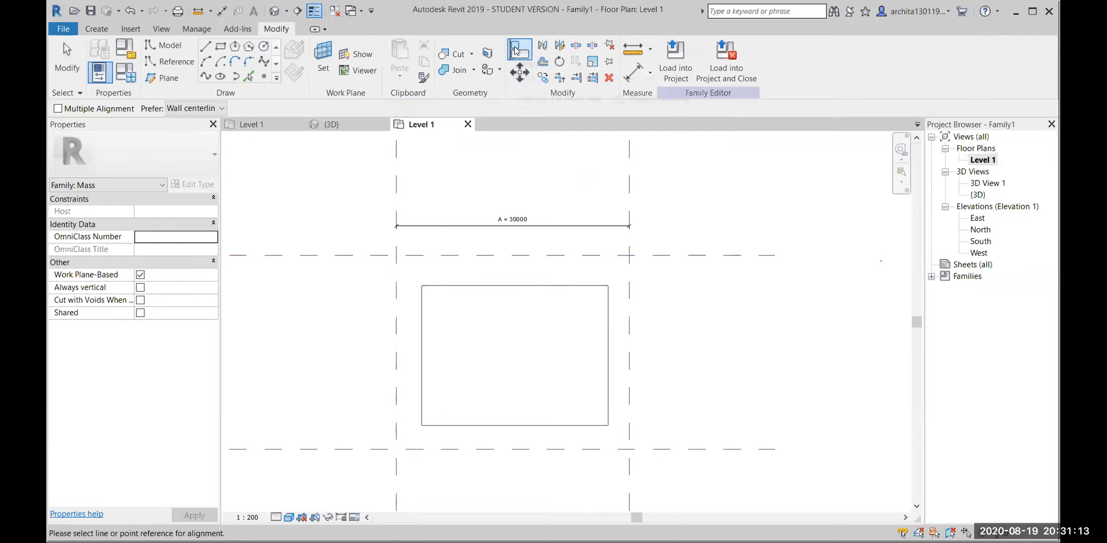
{"action": "scroll", "coordinate": [499, 262], "scroll_direction": "up", "scroll_amount": 2}
{"action": "left_click", "coordinate": [497, 258]}
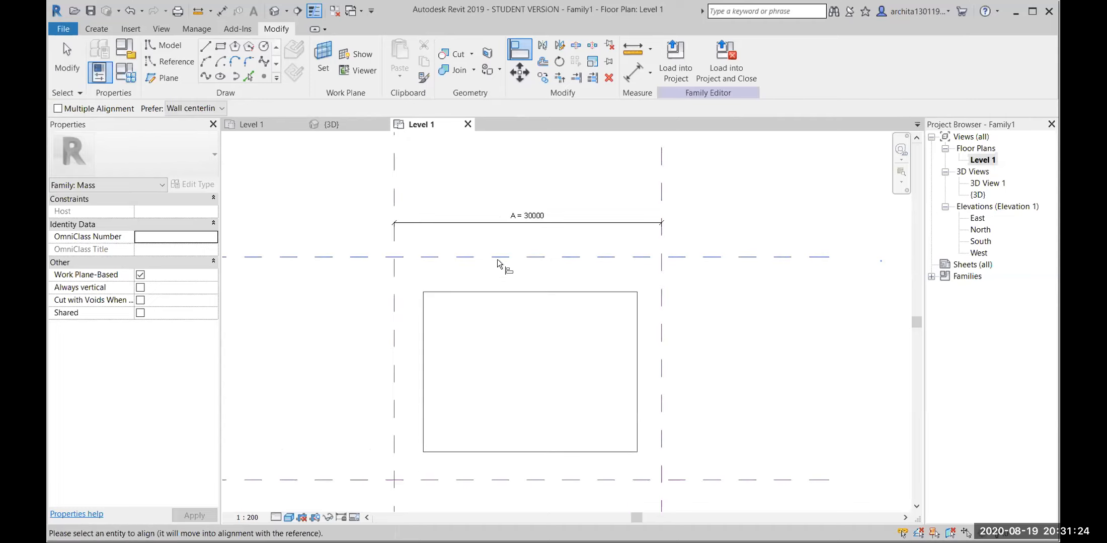
{"action": "left_click", "coordinate": [491, 290]}
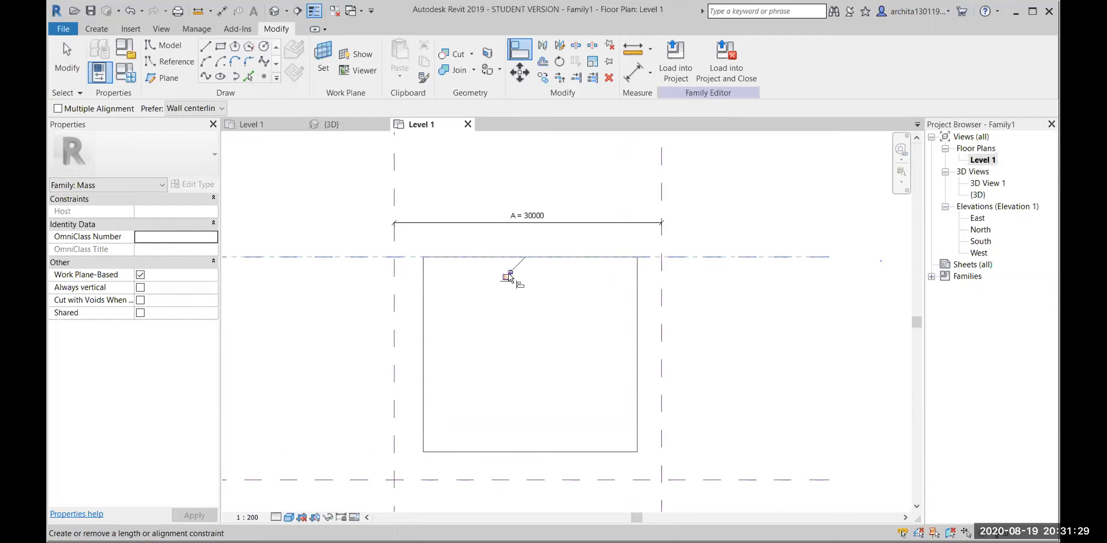
Step: Align the rectangle's right edge to the right vertical reference plane and lock the alignment
{"action": "left_click", "coordinate": [658, 317]}
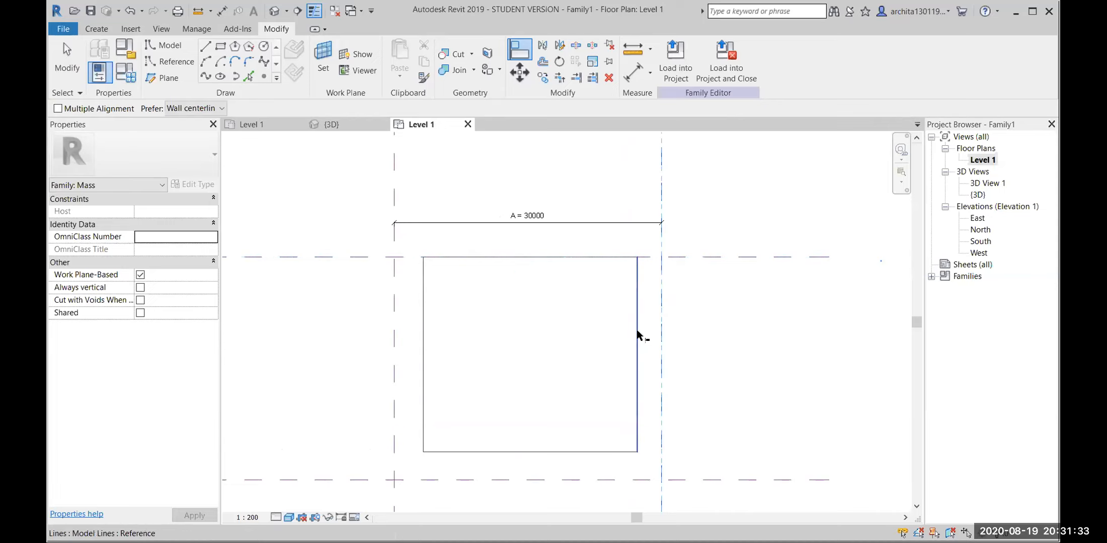
{"action": "left_click", "coordinate": [647, 303]}
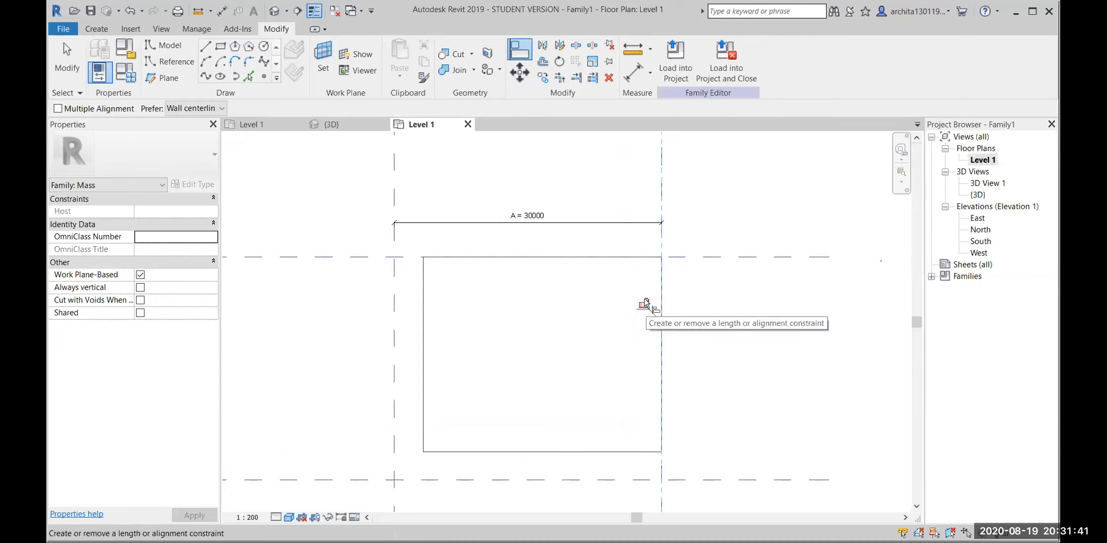
{"action": "left_click", "coordinate": [645, 303]}
{"action": "scroll", "coordinate": [645, 302], "scroll_direction": "down", "scroll_amount": 3}
{"action": "scroll", "coordinate": [581, 476], "scroll_direction": "up", "scroll_amount": 2}
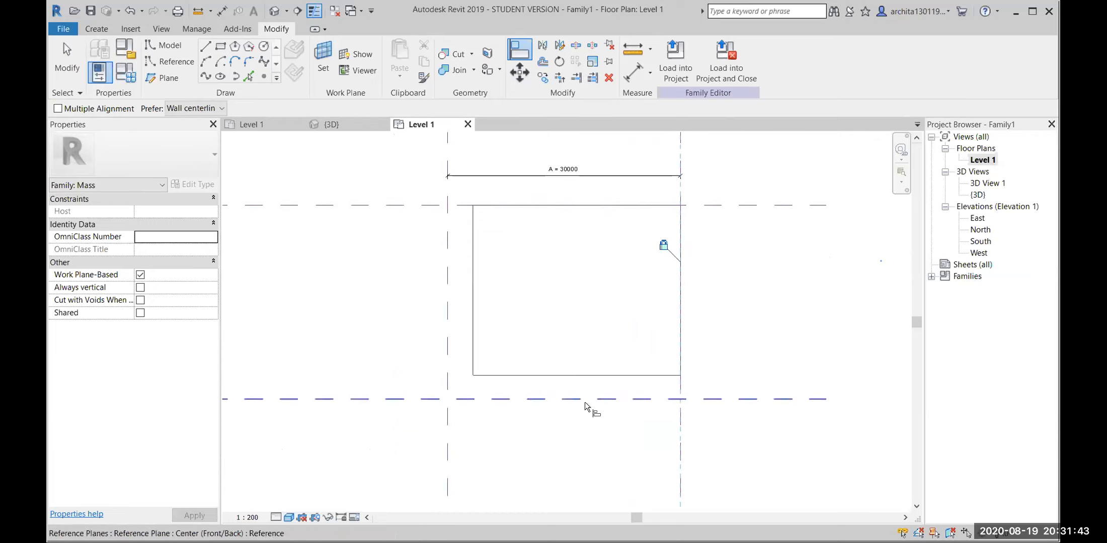
Step: Align the rectangle's bottom edge to the lower horizontal plane and its left edge to the left vertical plane
{"action": "left_click", "coordinate": [586, 400]}
{"action": "left_click", "coordinate": [587, 375]}
{"action": "left_click", "coordinate": [447, 303]}
{"action": "left_click", "coordinate": [473, 292]}
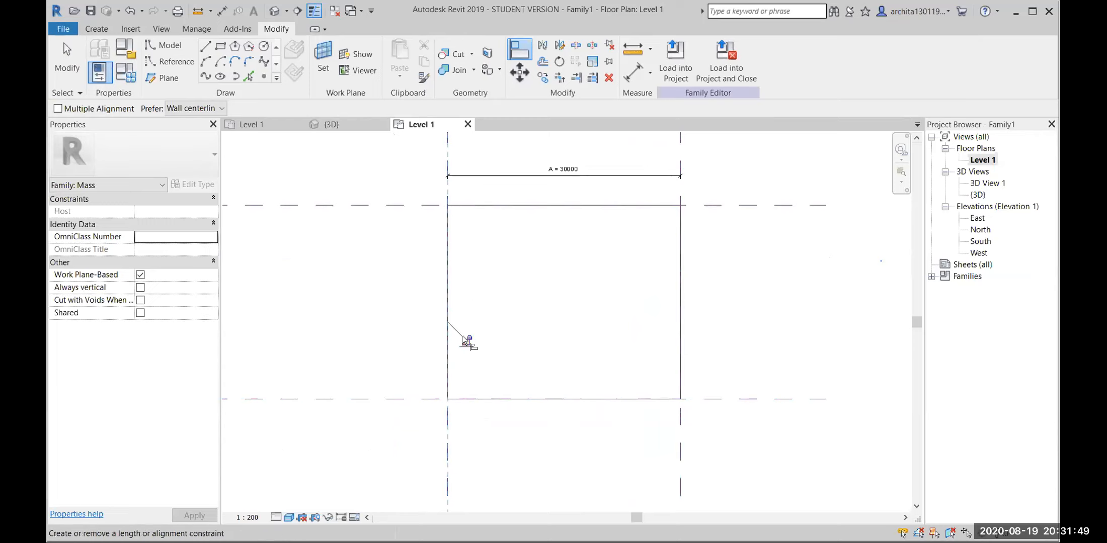
{"action": "scroll", "coordinate": [526, 391], "scroll_direction": "down", "scroll_amount": 1}
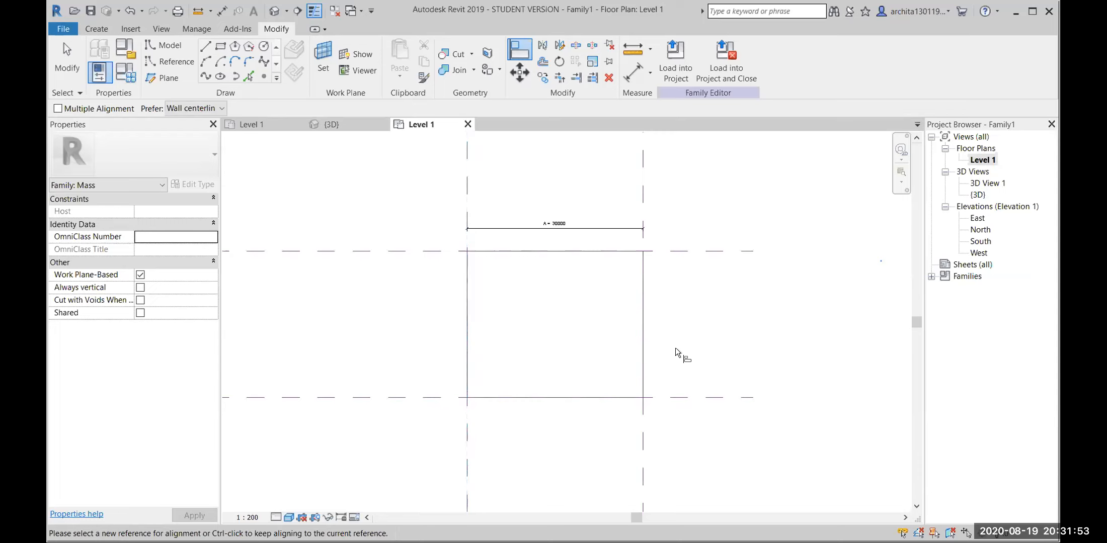
Step: Try setting the labelled dimension A between the two vertical reference planes to 40000 mm
{"action": "key", "text": "Escape"}
{"action": "key", "text": "Escape"}
{"action": "middle_click_drag", "start_coordinate": [599, 326], "coordinate": [612, 360]}
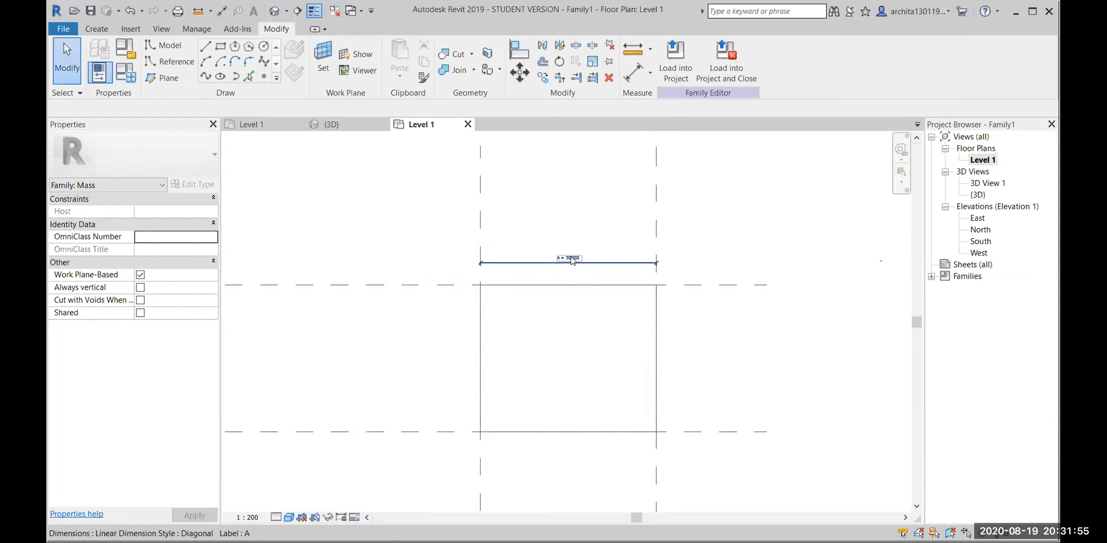
{"action": "left_click", "coordinate": [572, 261]}
{"action": "left_click", "coordinate": [568, 258]}
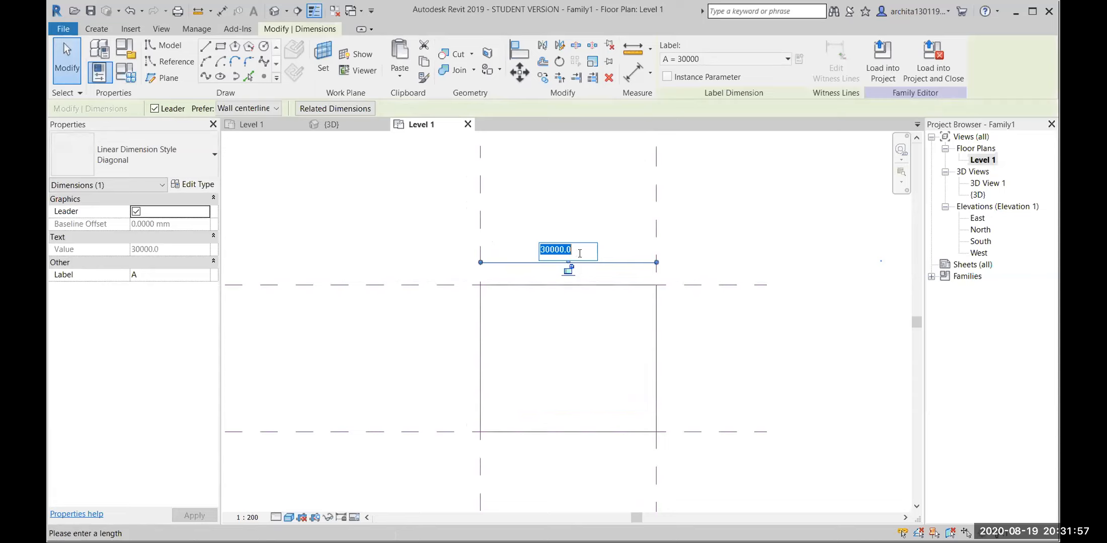
{"action": "type", "text": "40000"}
{"action": "key", "text": "Return"}
{"action": "left_click", "coordinate": [646, 243]}
Step: Undo the width change, the edge alignments, the rectangle and the labelled dimension, leaving only the four reference planes
{"action": "key", "text": "ctrl+z"}
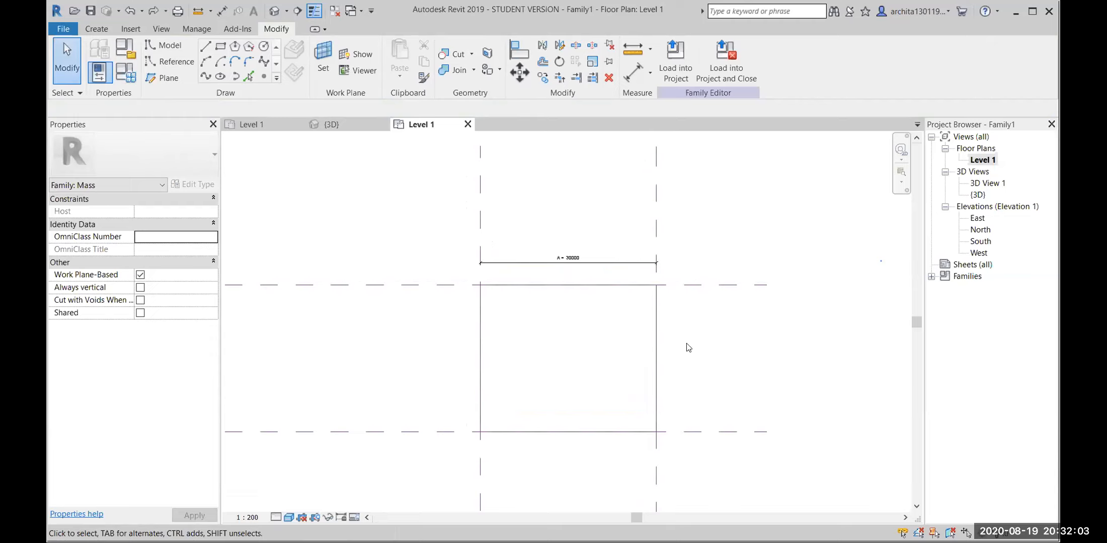
{"action": "scroll", "coordinate": [666, 356], "scroll_direction": "up", "scroll_amount": 1}
{"action": "key", "text": "ctrl+z"}
{"action": "key", "text": "ctrl+z"}
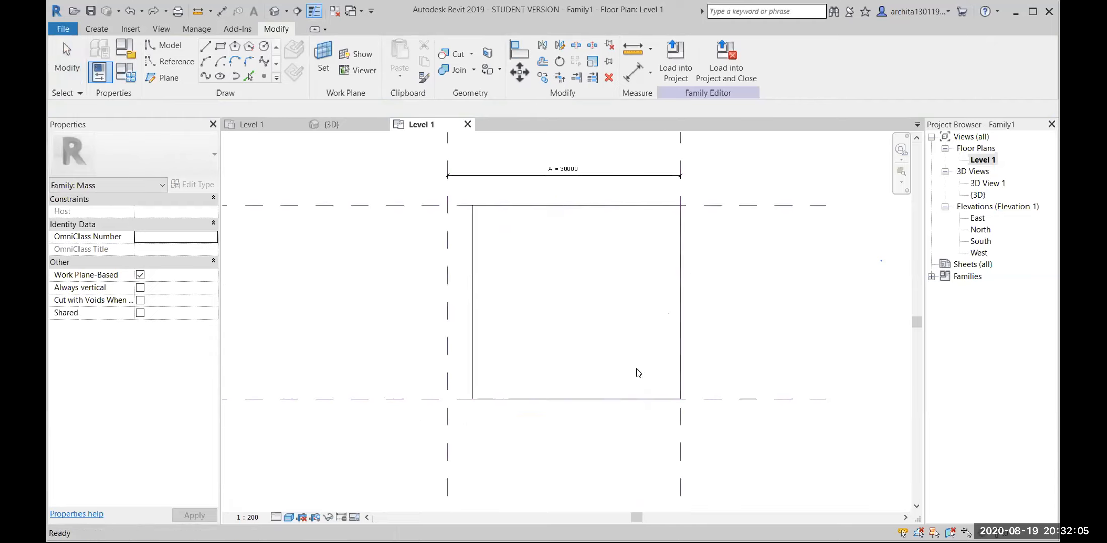
{"action": "key", "text": "ctrl+z"}
{"action": "key", "text": "ctrl+z"}
{"action": "key", "text": "ctrl+z"}
{"action": "key", "text": "ctrl+z"}
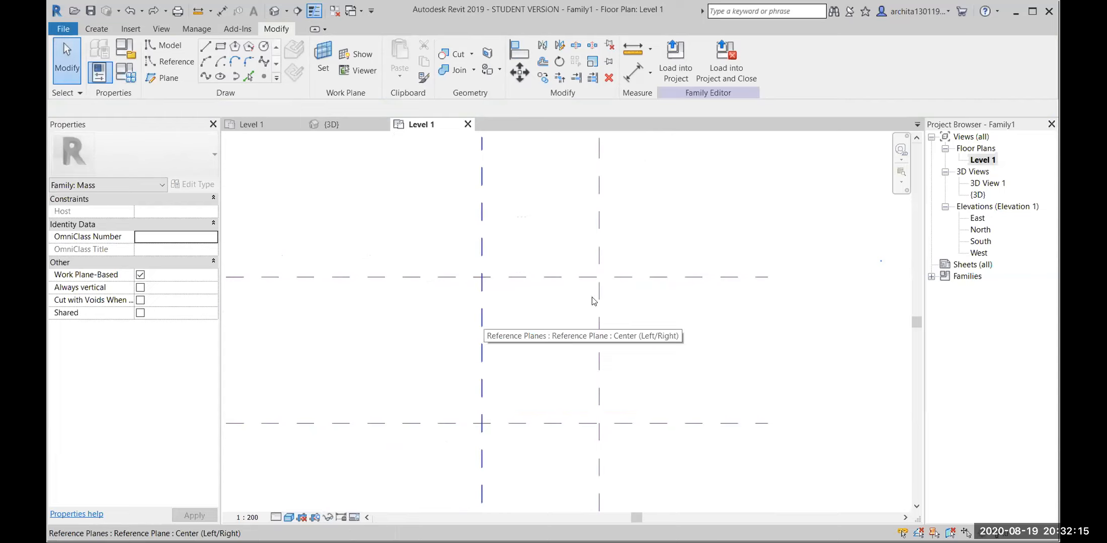
Step: Delete the two added reference planes, keeping only the Center (Left/Right) and Center (Front/Back) planes
{"action": "scroll", "coordinate": [594, 301], "scroll_direction": "down", "scroll_amount": 2}
{"action": "left_click_drag", "start_coordinate": [665, 325], "coordinate": [569, 258]}
{"action": "key", "text": "Delete"}
Step: Draw a horizontal reference plane about 27000 mm above the Center (Front/Back) plane, with its ends matching that plane's ends
{"action": "middle_click_drag", "start_coordinate": [560, 347], "coordinate": [537, 256]}
{"action": "scroll", "coordinate": [528, 289], "scroll_direction": "down", "scroll_amount": 1}
{"action": "middle_click_drag", "start_coordinate": [528, 291], "coordinate": [513, 341]}
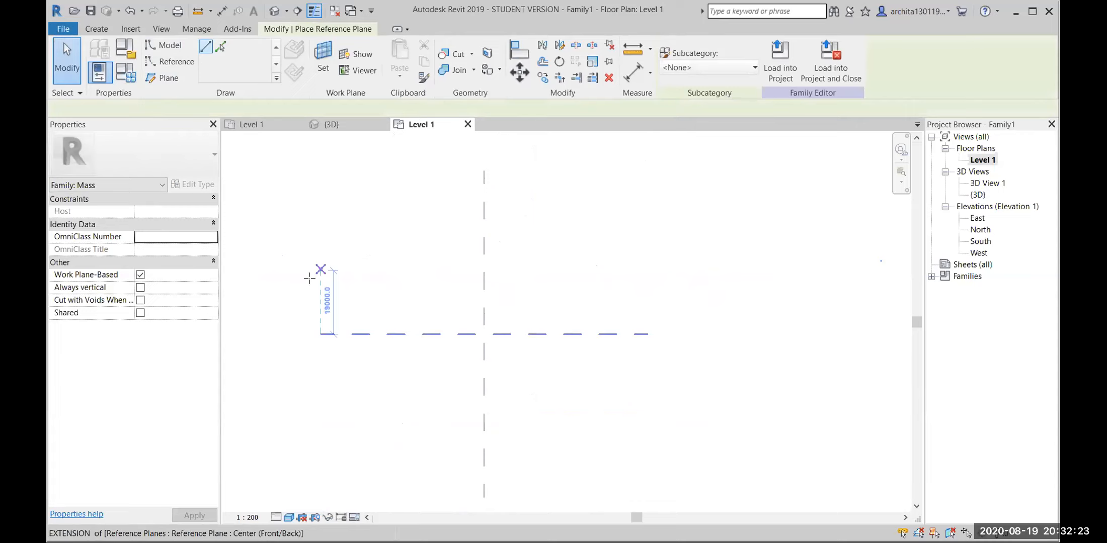
{"action": "left_click", "coordinate": [321, 243]}
{"action": "left_click", "coordinate": [684, 244]}
{"action": "left_click_drag", "start_coordinate": [677, 251], "coordinate": [648, 246]}
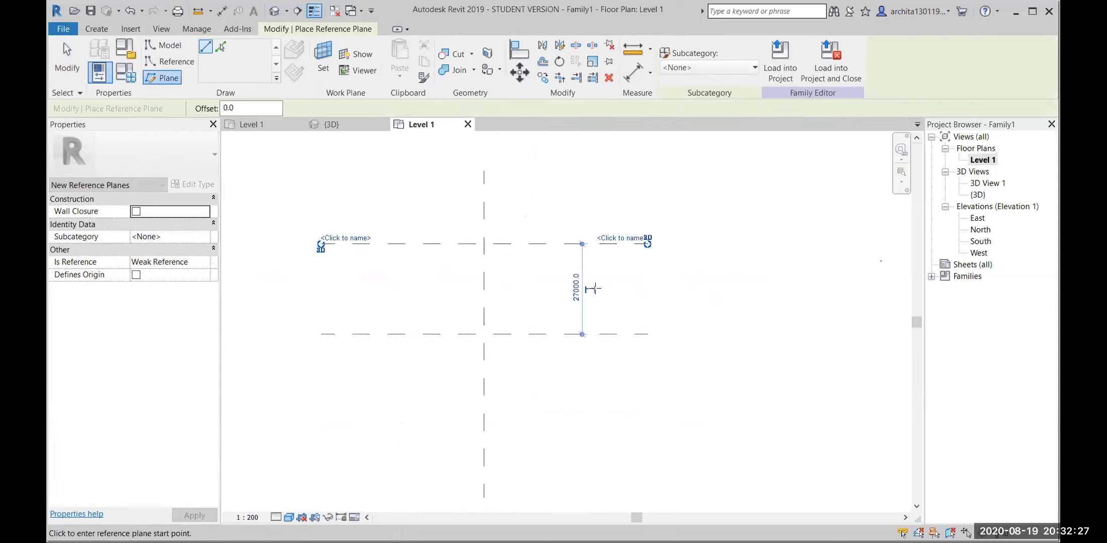
Step: Draw a vertical reference plane about 27000 mm right of the Center (Left/Right) plane, matching its length
{"action": "left_click", "coordinate": [574, 170]}
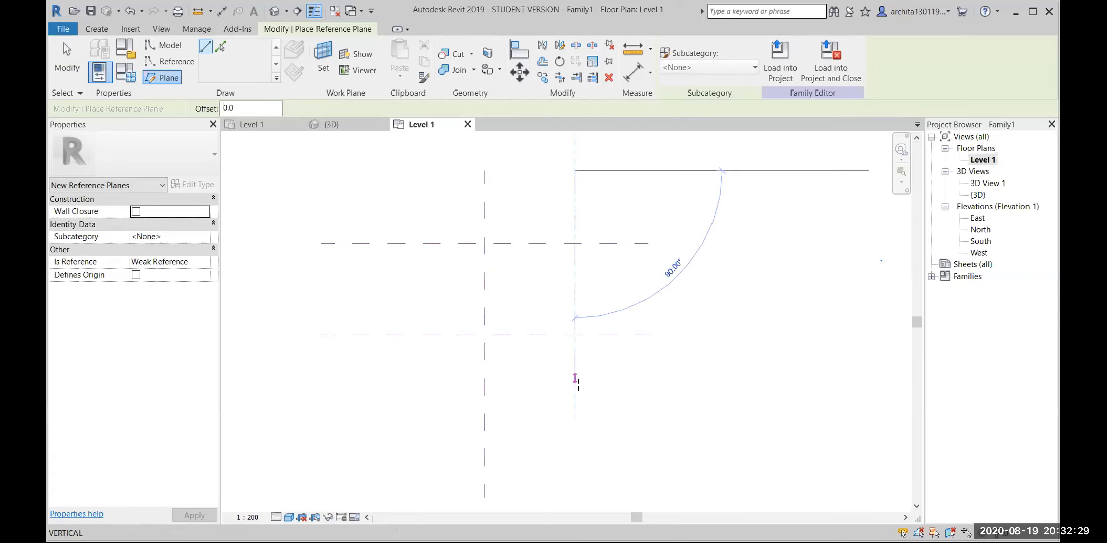
{"action": "left_click", "coordinate": [574, 497]}
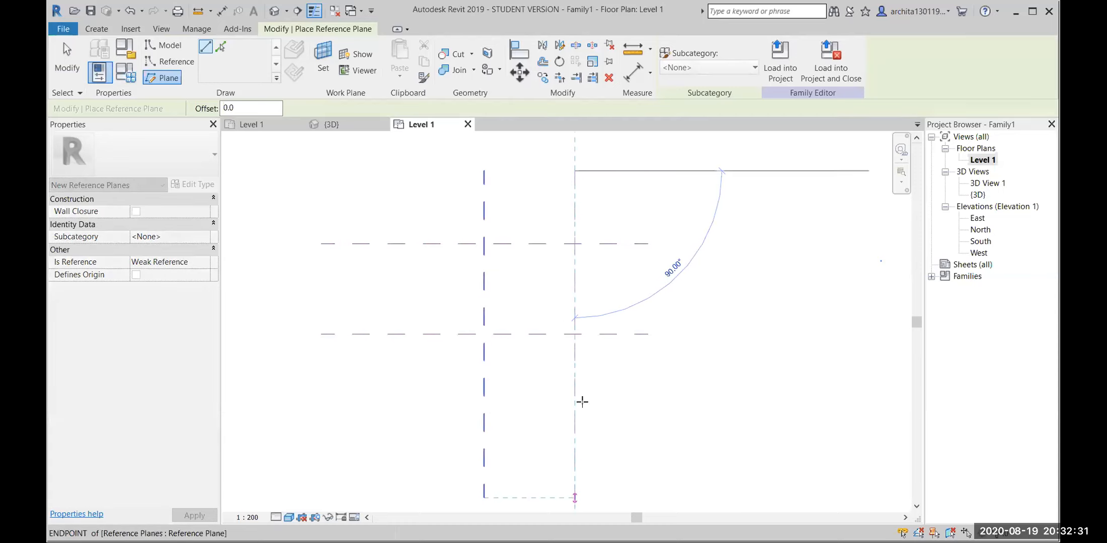
{"action": "key", "text": "Escape"}
{"action": "key", "text": "Escape"}
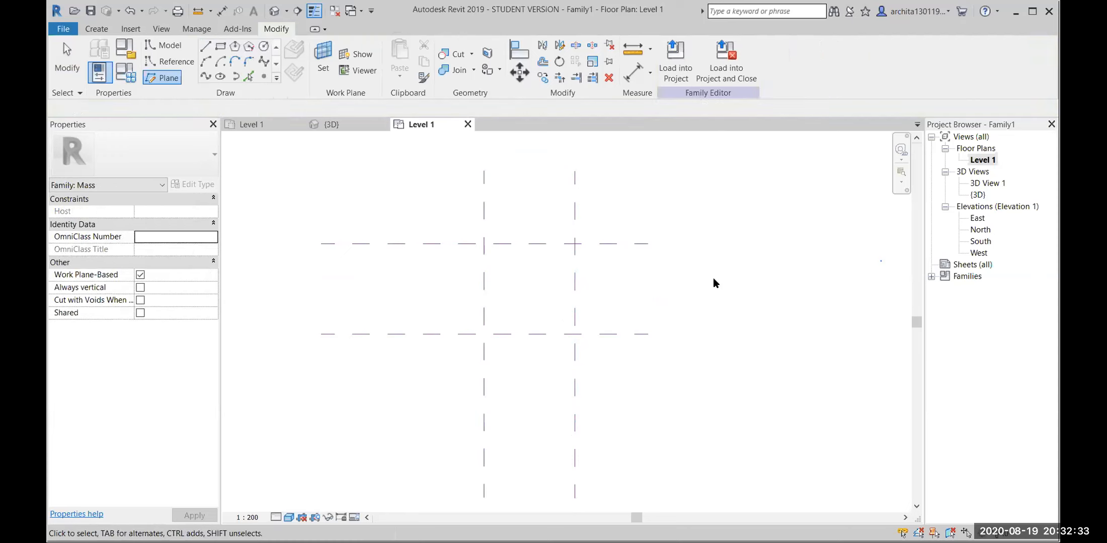
Step: Draw a model-line rectangle inside the four reference planes, inset from them by about 5200 to 7200 mm
{"action": "scroll", "coordinate": [564, 250], "scroll_direction": "up", "scroll_amount": 2}
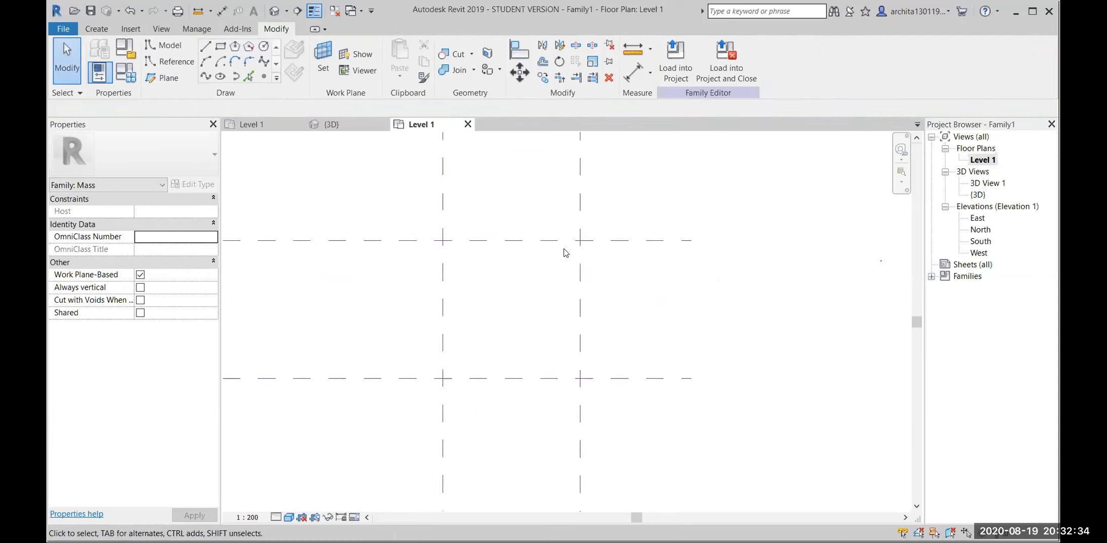
{"action": "left_click", "coordinate": [220, 46]}
{"action": "left_click", "coordinate": [477, 267]}
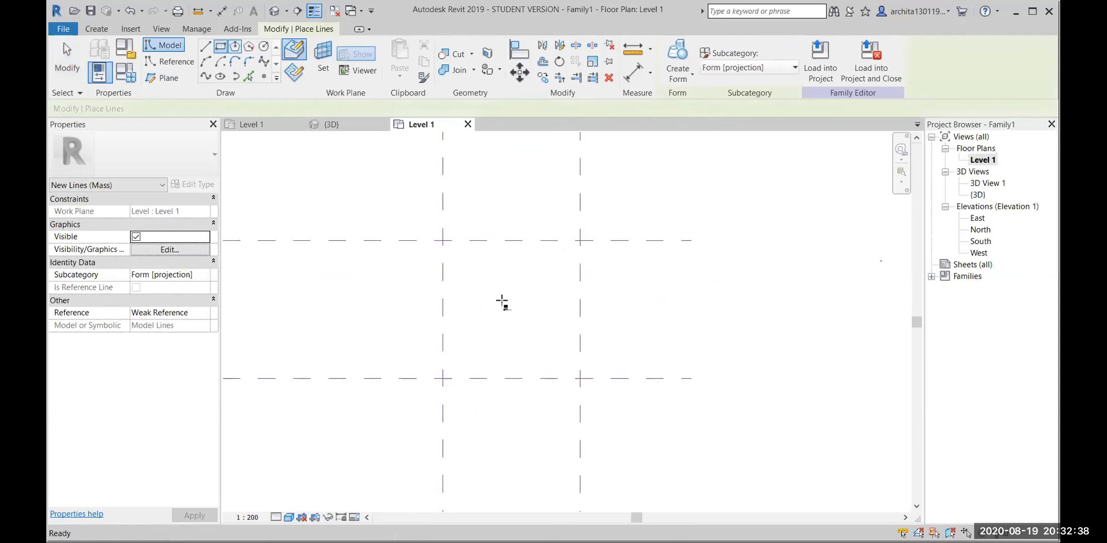
{"action": "left_click", "coordinate": [543, 348]}
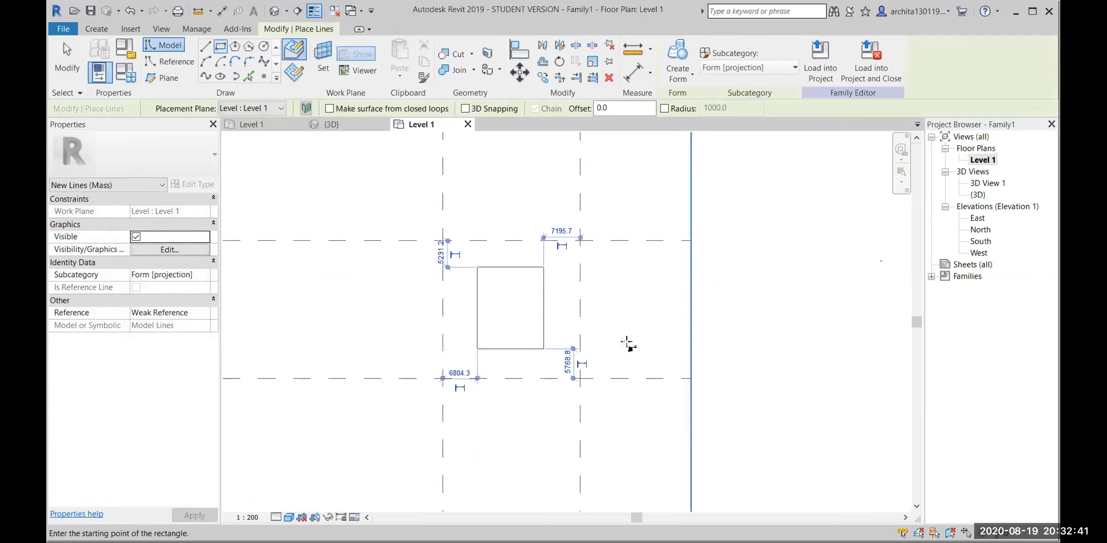
{"action": "key", "text": "Escape"}
{"action": "key", "text": "Escape"}
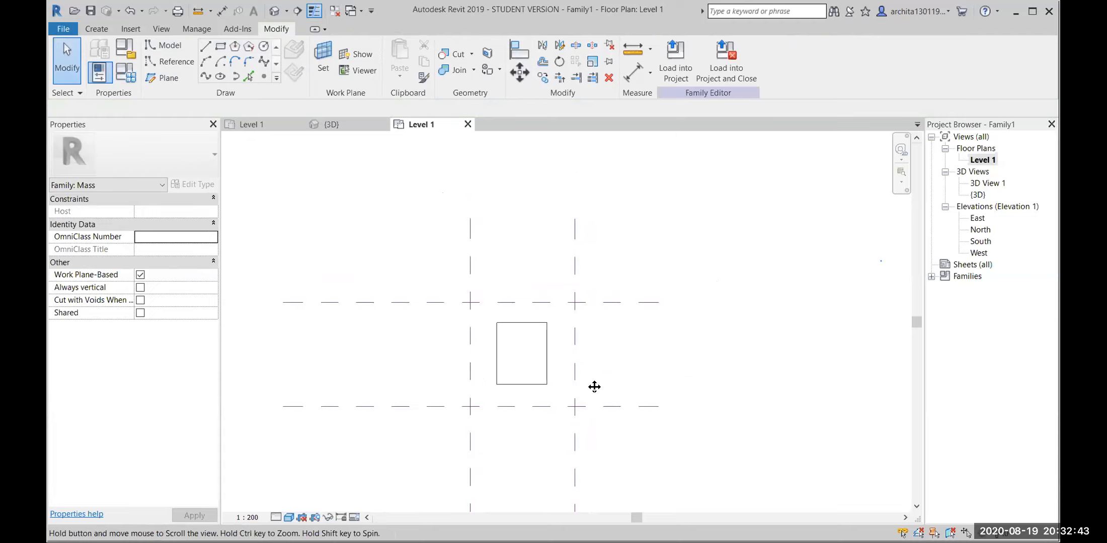
Step: Align the rectangle's top edge to the upper horizontal reference plane and lock the alignment
{"action": "scroll", "coordinate": [523, 377], "scroll_direction": "up", "scroll_amount": 1}
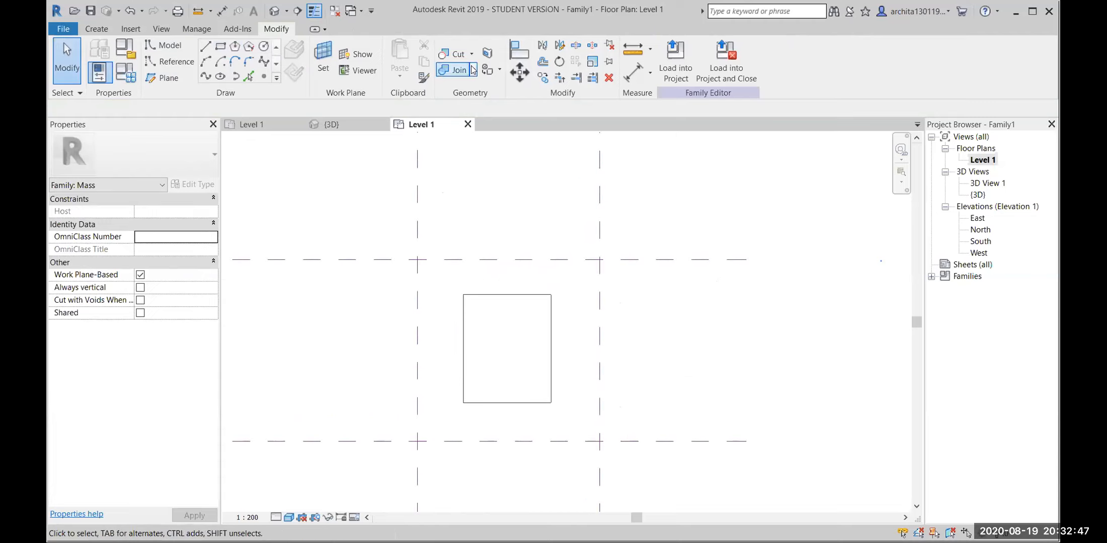
{"action": "left_click", "coordinate": [519, 53]}
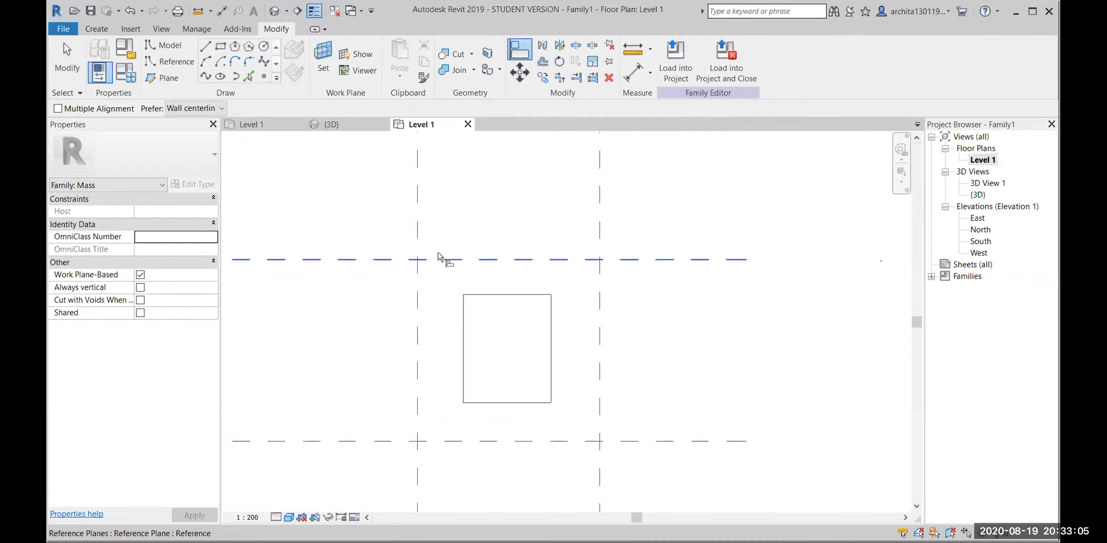
{"action": "left_click", "coordinate": [488, 260]}
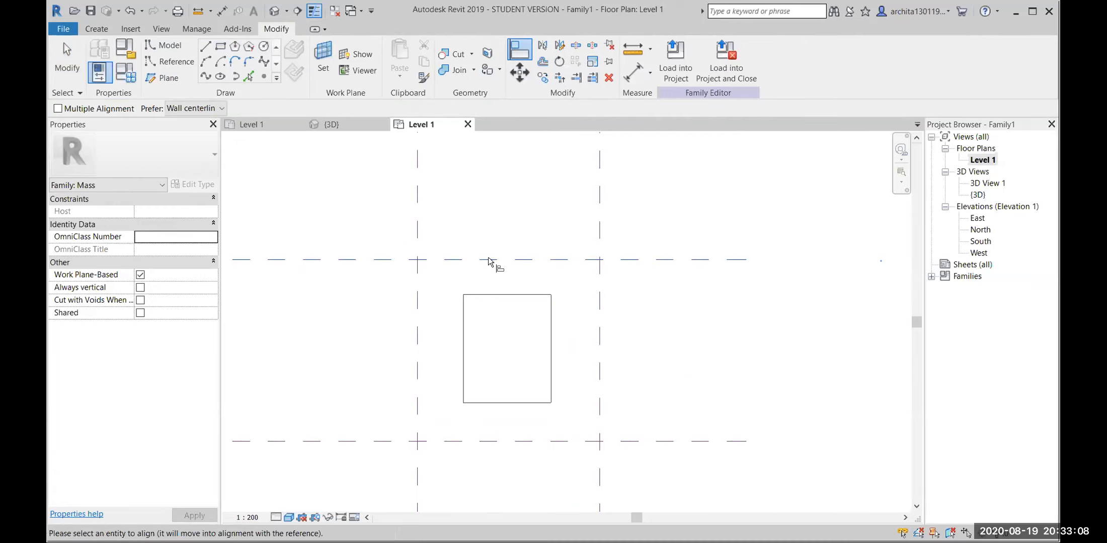
{"action": "left_click", "coordinate": [491, 290]}
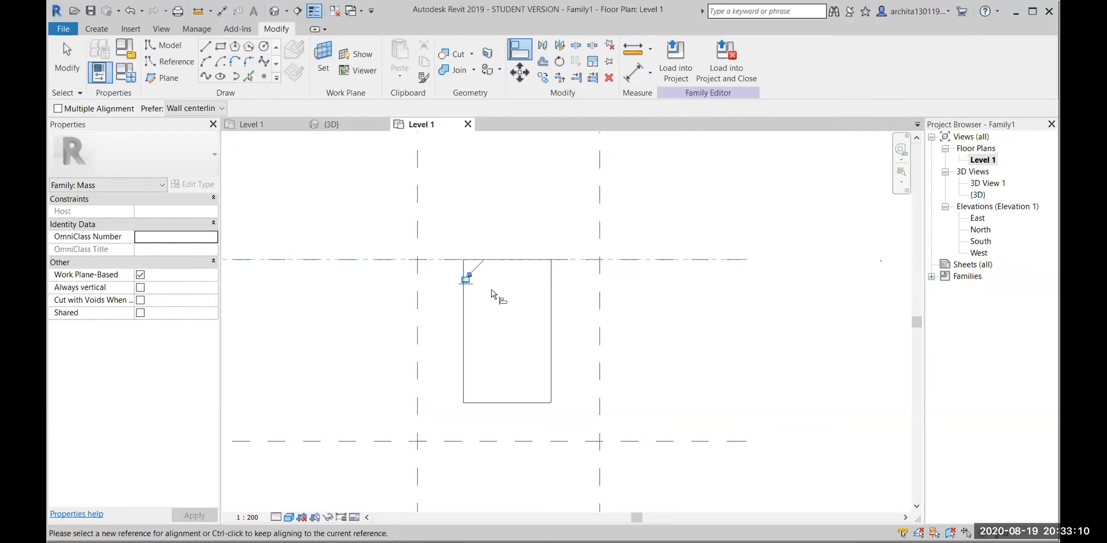
{"action": "left_click", "coordinate": [467, 276]}
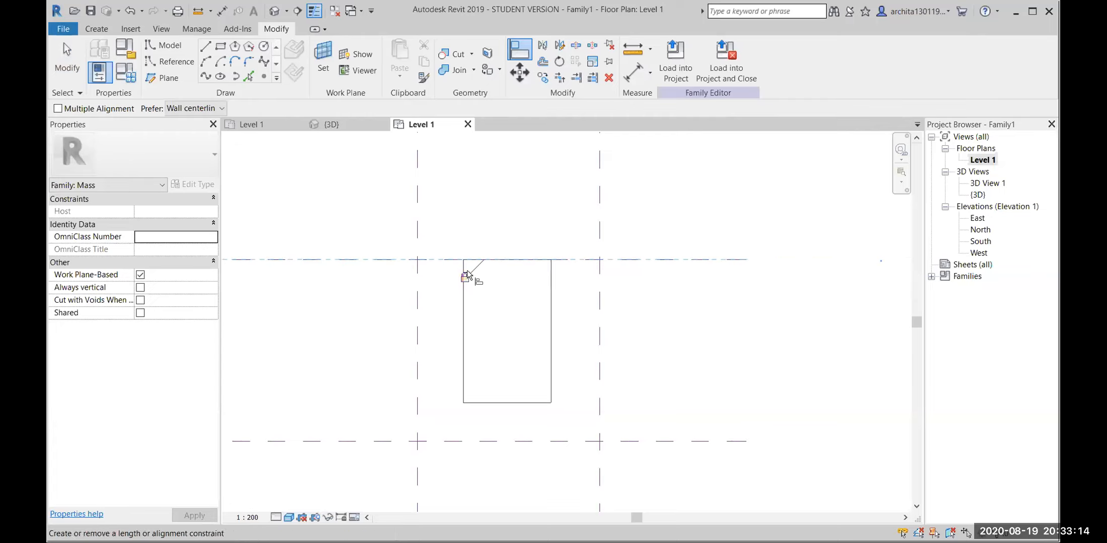
Step: Align the rectangle's right edge to the right vertical reference plane and lock the alignment
{"action": "left_click", "coordinate": [600, 297]}
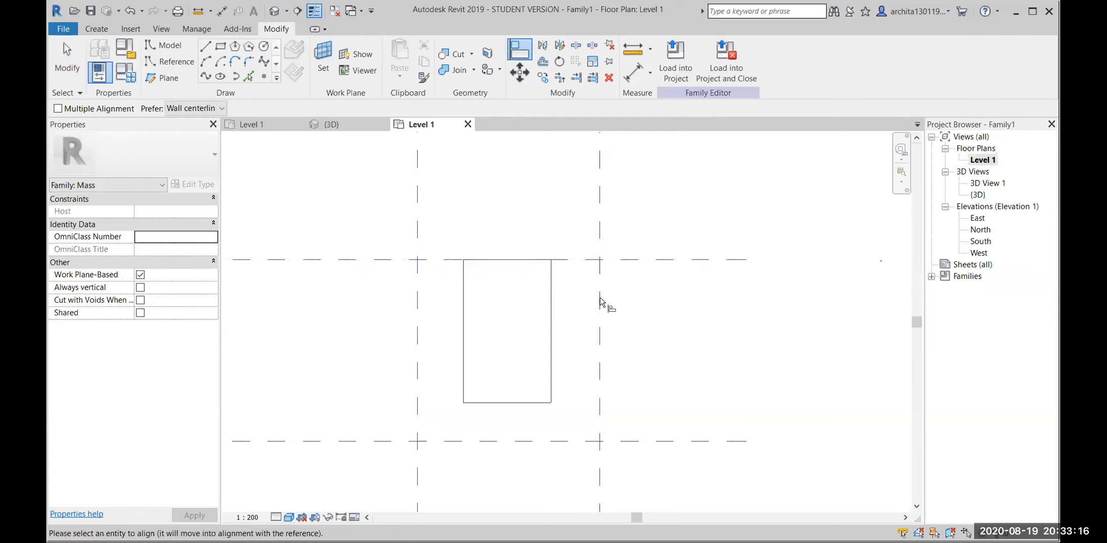
{"action": "left_click", "coordinate": [552, 301]}
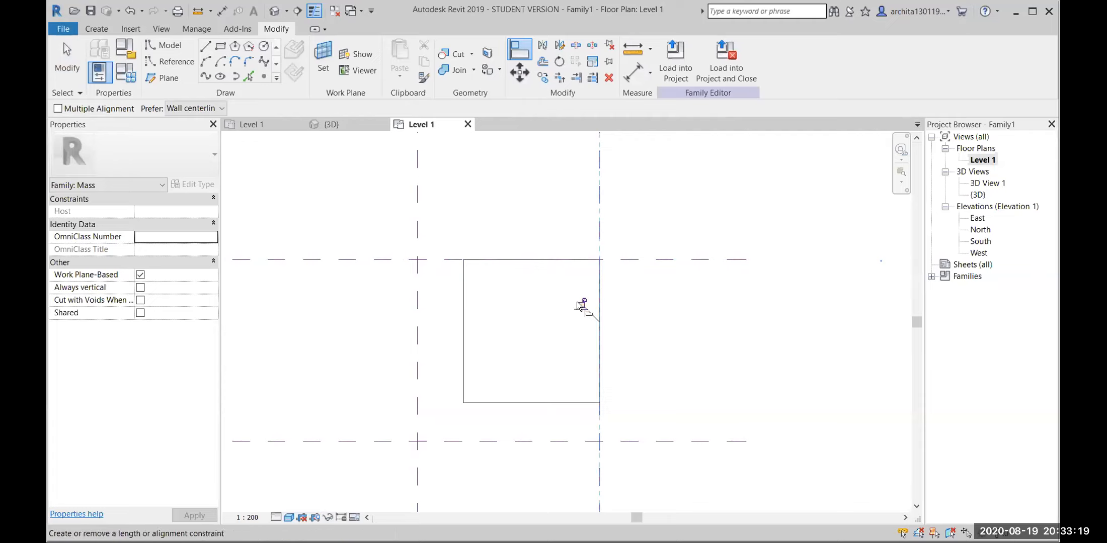
{"action": "scroll", "coordinate": [574, 327], "scroll_direction": "down", "scroll_amount": 1}
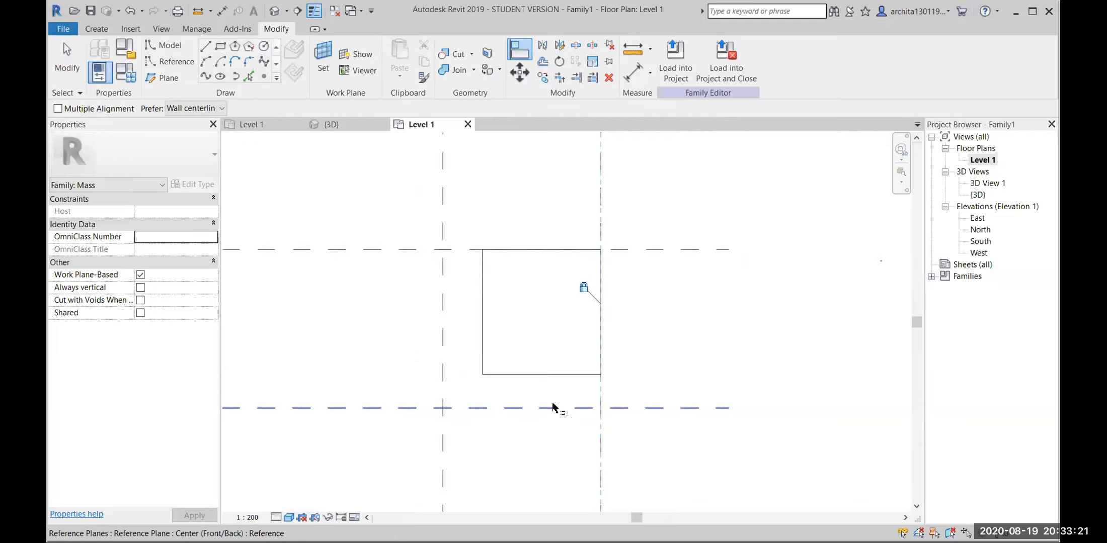
Step: Align the rectangle's bottom edge to the lower horizontal plane and its left edge to the left vertical plane, locking the left alignment
{"action": "left_click", "coordinate": [552, 408]}
{"action": "left_click", "coordinate": [555, 373]}
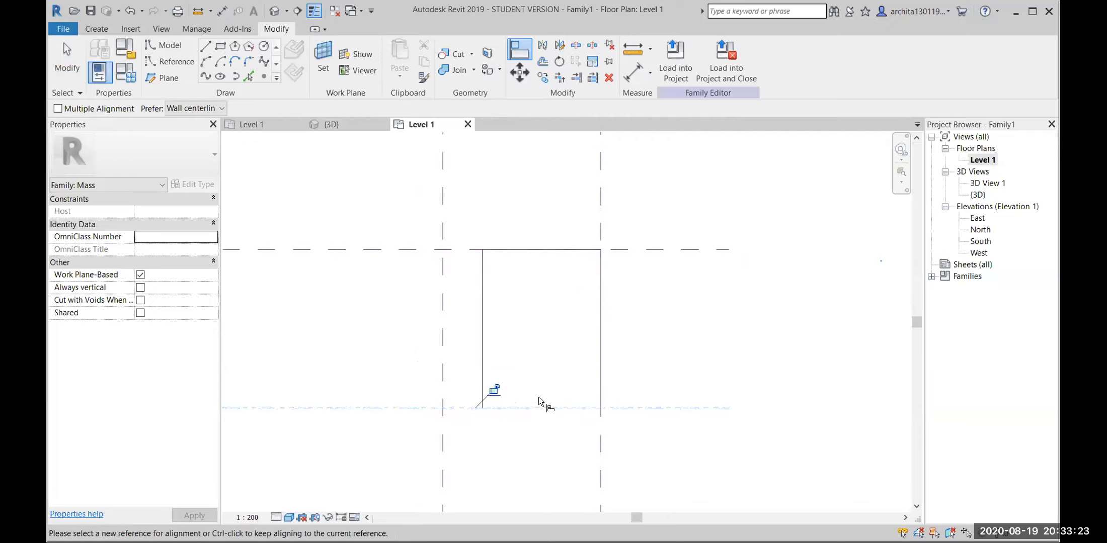
{"action": "left_click", "coordinate": [442, 328]}
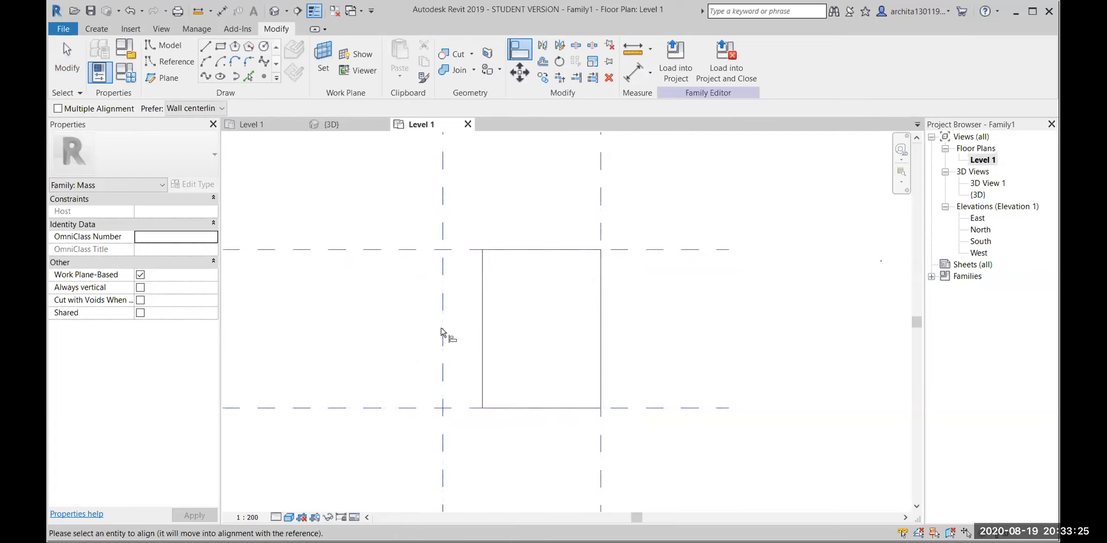
{"action": "left_click", "coordinate": [482, 336]}
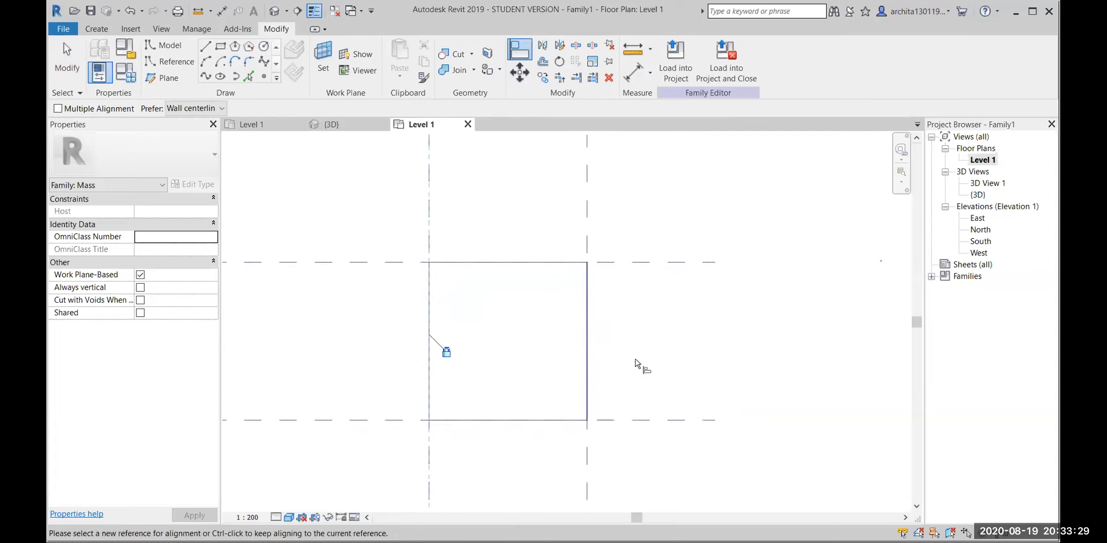
{"action": "key", "text": "Escape"}
{"action": "key", "text": "Escape"}
Step: Examine the aligned rectangle by selecting its lines as one connected chain, then clear the selection
{"action": "scroll", "coordinate": [643, 358], "scroll_direction": "down", "scroll_amount": 2}
{"action": "middle_click_drag", "start_coordinate": [649, 366], "coordinate": [624, 399]}
{"action": "left_click", "coordinate": [478, 303]}
{"action": "key", "text": "Escape"}
{"action": "scroll", "coordinate": [546, 318], "scroll_direction": "up", "scroll_amount": 1}
{"action": "left_click", "coordinate": [617, 330]}
{"action": "left_click", "coordinate": [554, 349]}
{"action": "key", "text": "Tab"}
{"action": "left_click", "coordinate": [547, 335]}
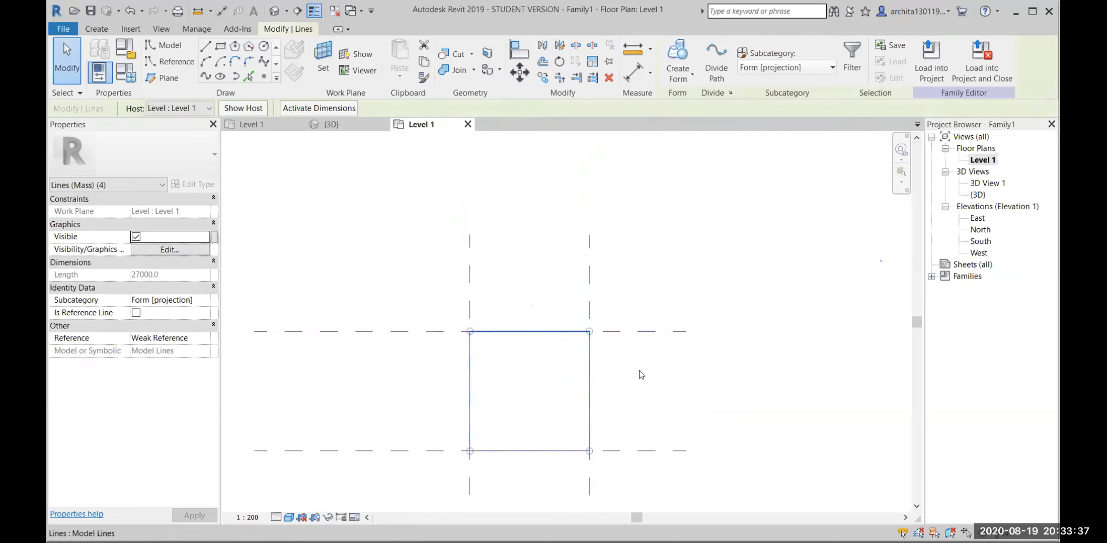
{"action": "key", "text": "Escape"}
Step: Place an aligned dimension between the two vertical reference planes, just above the rectangle
{"action": "scroll", "coordinate": [564, 330], "scroll_direction": "up", "scroll_amount": 1}
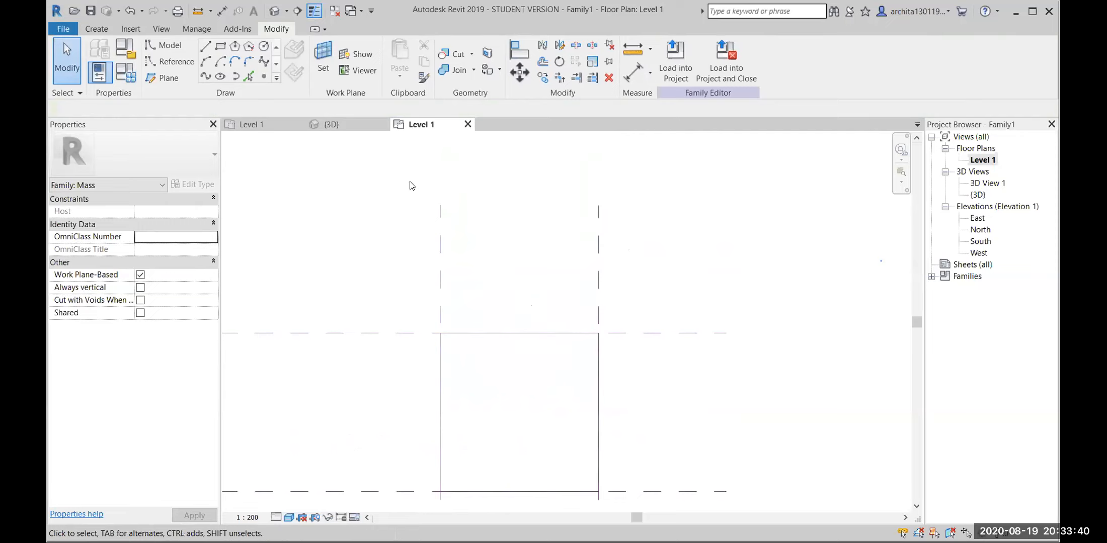
{"action": "left_click", "coordinate": [634, 73]}
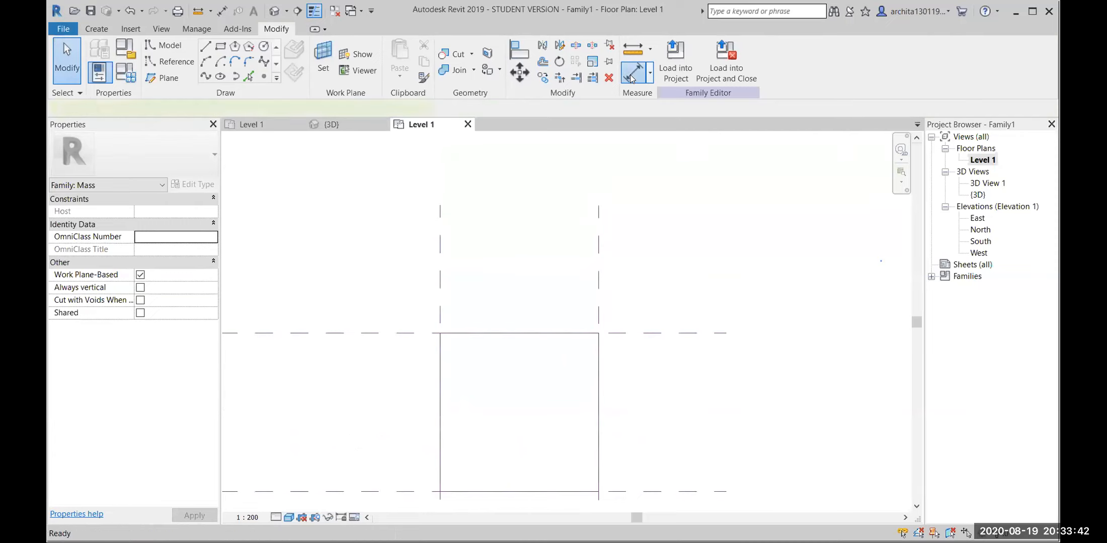
{"action": "left_click", "coordinate": [441, 272]}
{"action": "left_click", "coordinate": [597, 284]}
{"action": "scroll", "coordinate": [555, 309], "scroll_direction": "up", "scroll_amount": 1}
{"action": "scroll", "coordinate": [509, 304], "scroll_direction": "down", "scroll_amount": 1}
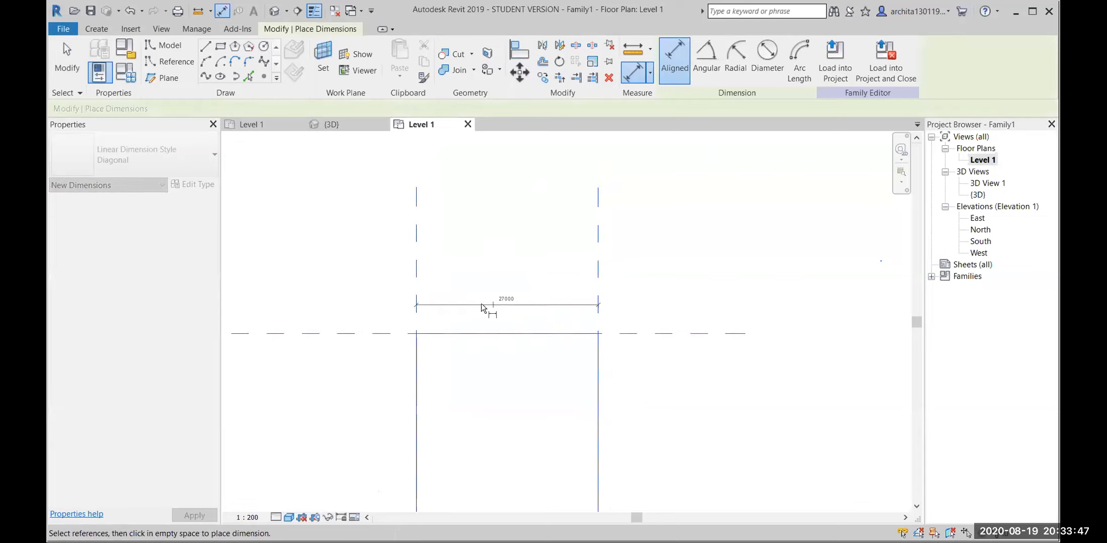
{"action": "left_click", "coordinate": [553, 298]}
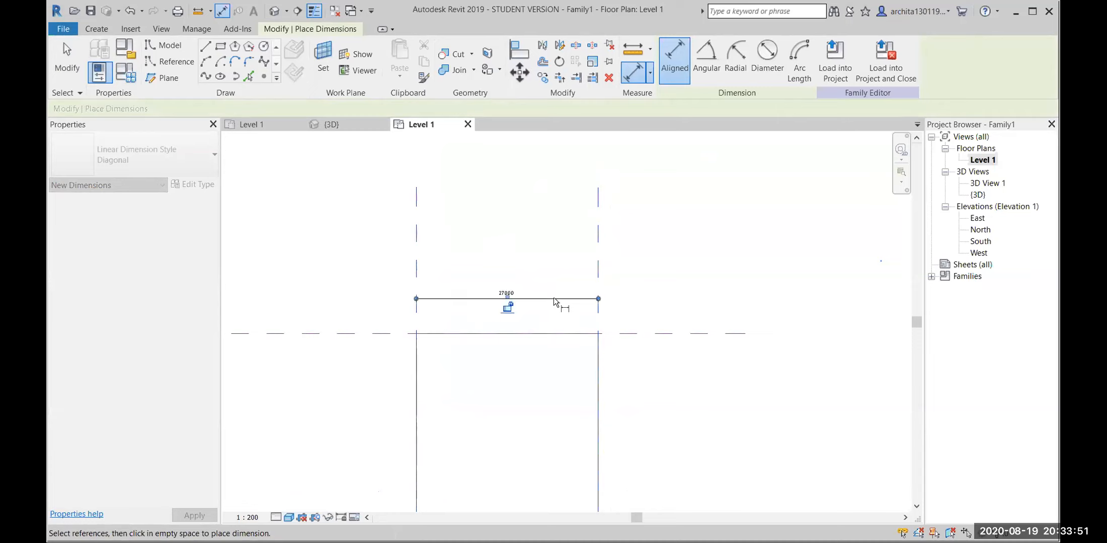
{"action": "key", "text": "Escape"}
{"action": "key", "text": "Escape"}
Step: Label the width dimension with a new family type parameter named A1
{"action": "left_click", "coordinate": [526, 301]}
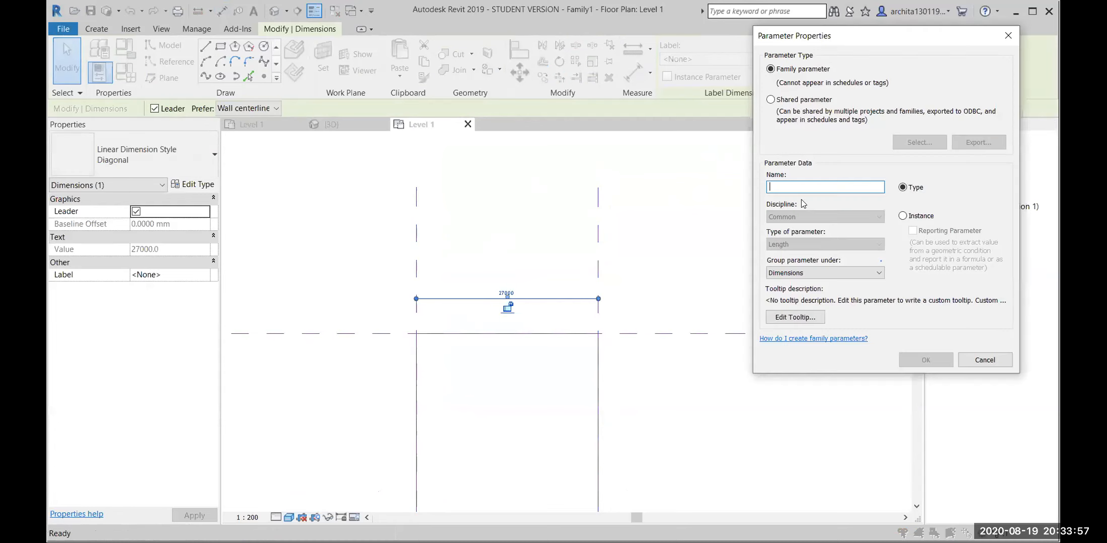
{"action": "type", "text": "A1"}
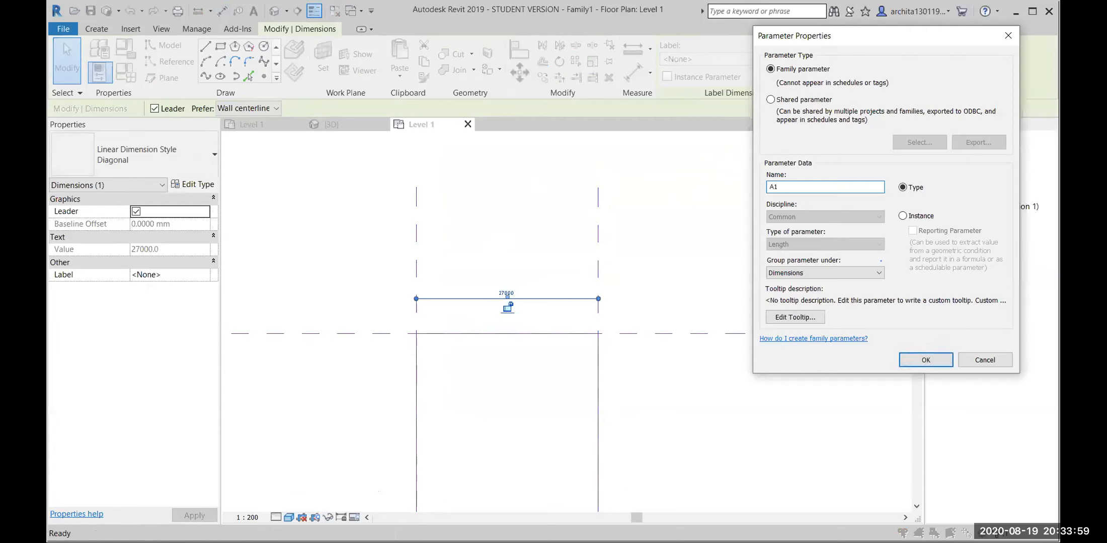
{"action": "left_click", "coordinate": [902, 362]}
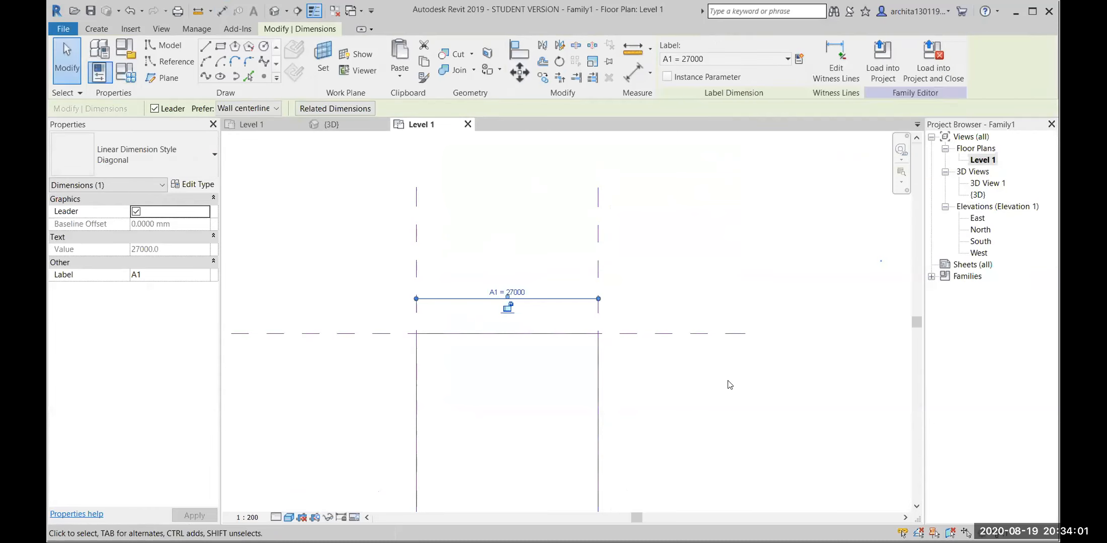
{"action": "scroll", "coordinate": [487, 292], "scroll_direction": "up", "scroll_amount": 2}
{"action": "key", "text": "Escape"}
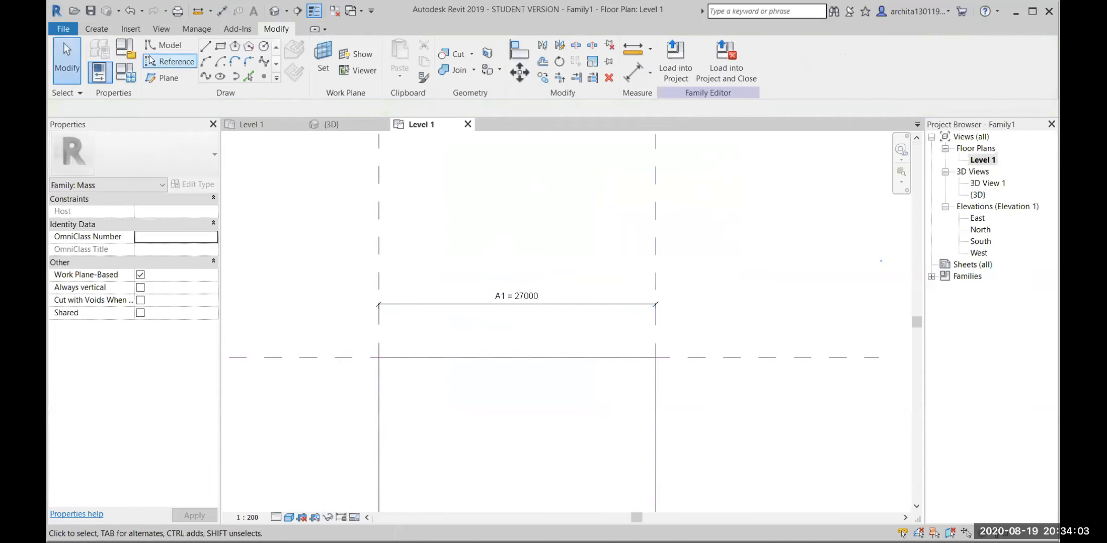
Step: Set the family parameter A1 to 30000 and apply the change
{"action": "left_click", "coordinate": [129, 75]}
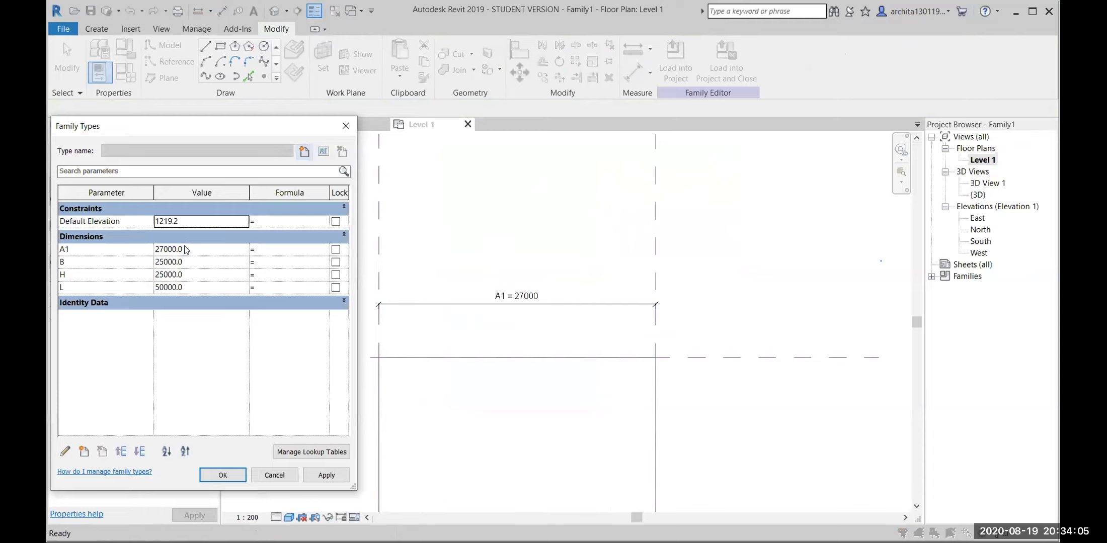
{"action": "left_click", "coordinate": [146, 247]}
{"action": "type", "text": "30000"}
{"action": "left_click", "coordinate": [326, 475]}
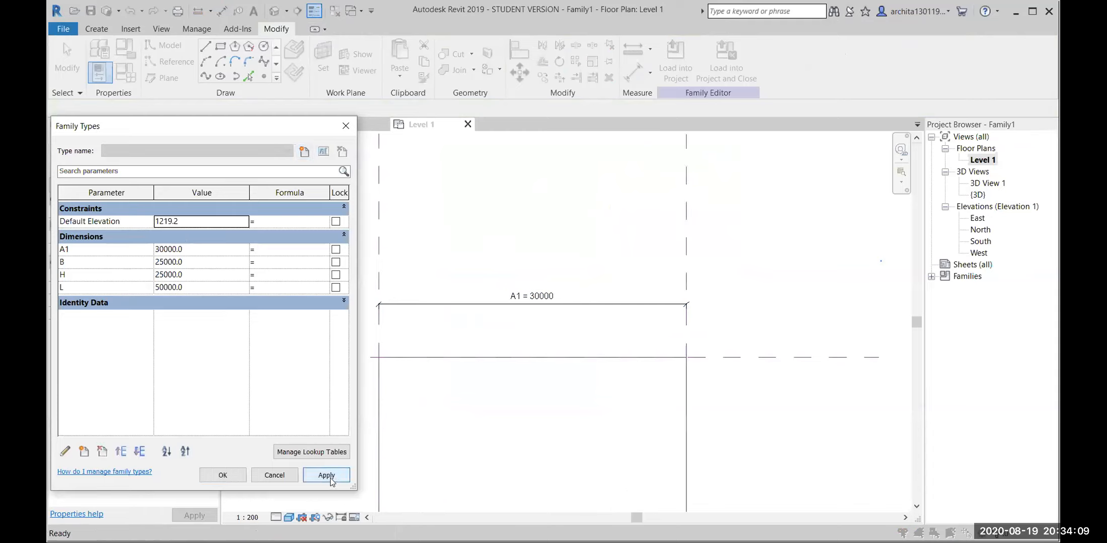
{"action": "left_click", "coordinate": [222, 475]}
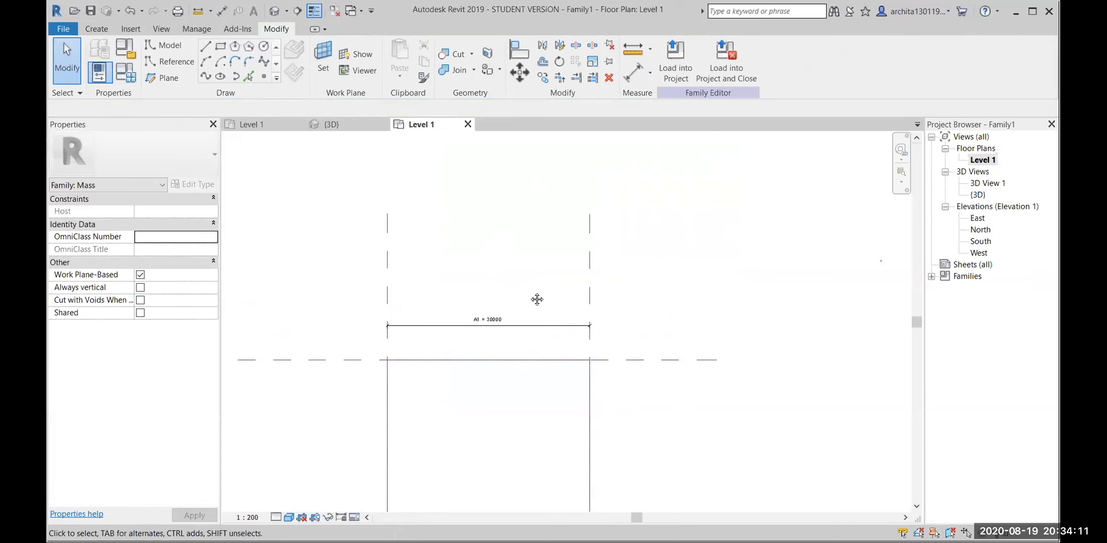
Step: Examine the resized rectangle as a connected chain of lines and inspect the upper horizontal reference plane's alignment locks
{"action": "key", "text": "Tab"}
{"action": "middle_click_drag", "start_coordinate": [589, 372], "coordinate": [587, 384]}
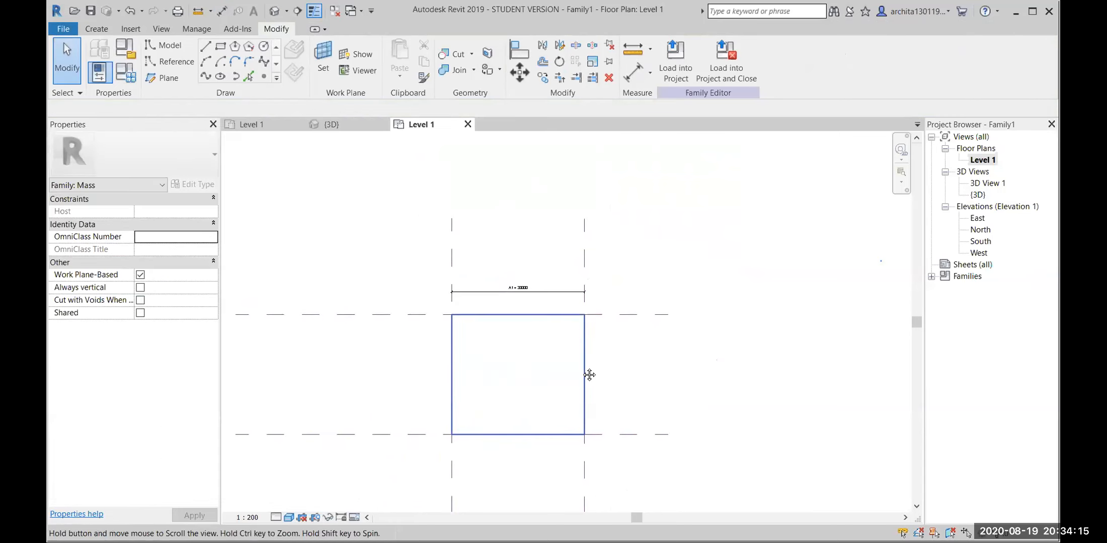
{"action": "scroll", "coordinate": [723, 372], "scroll_direction": "up", "scroll_amount": 1}
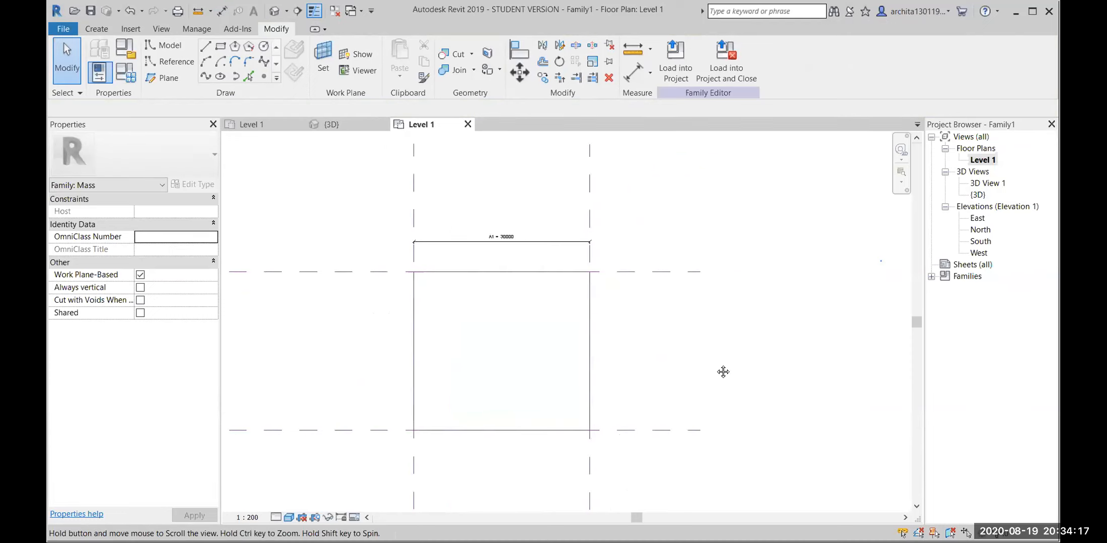
{"action": "middle_click_drag", "start_coordinate": [472, 341], "coordinate": [516, 321]}
{"action": "scroll", "coordinate": [522, 387], "scroll_direction": "down", "scroll_amount": 1}
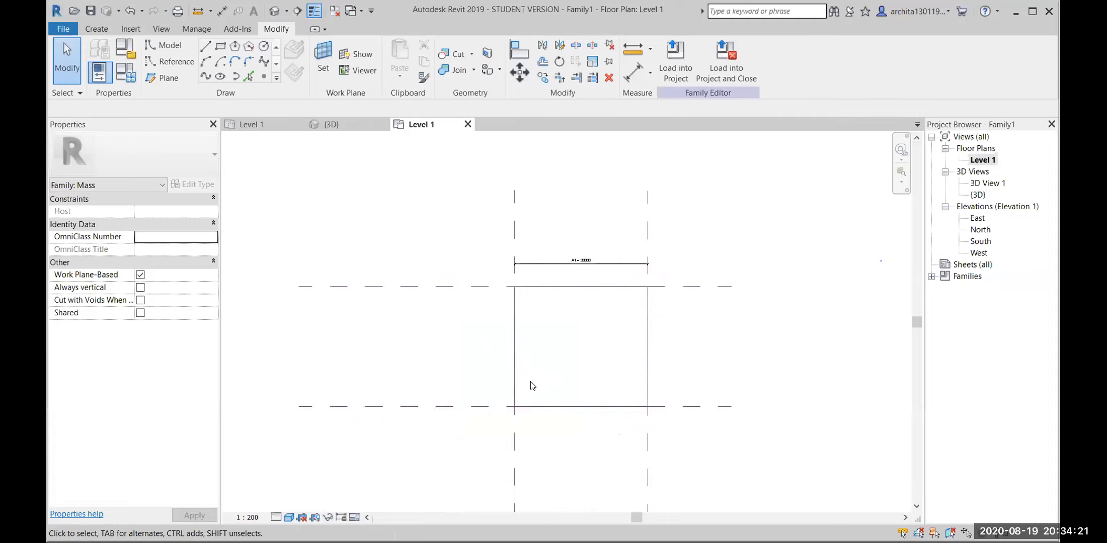
{"action": "scroll", "coordinate": [634, 261], "scroll_direction": "up", "scroll_amount": 1}
{"action": "middle_click_drag", "start_coordinate": [604, 321], "coordinate": [581, 296]}
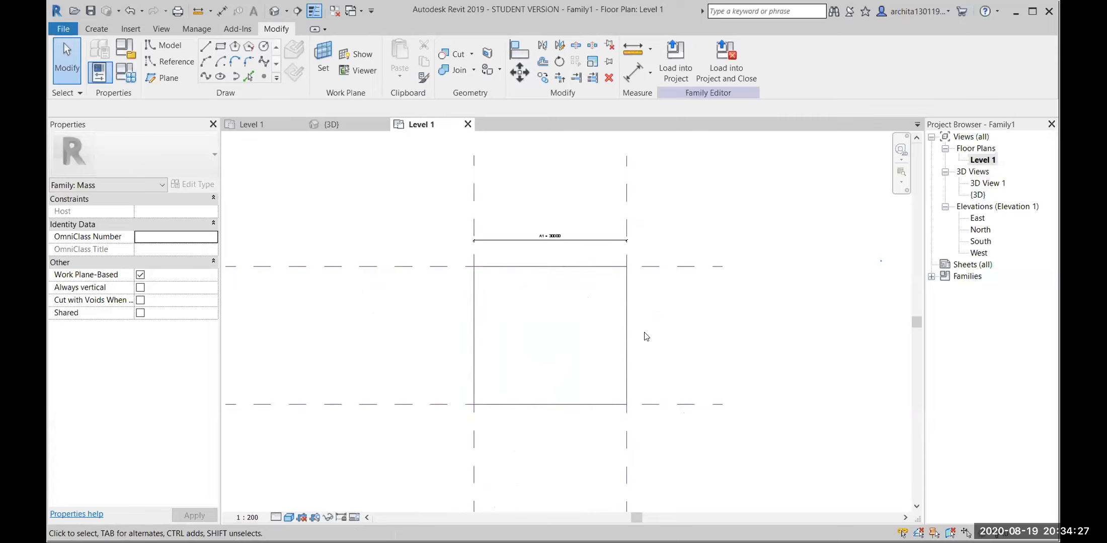
{"action": "key", "text": "Tab"}
{"action": "key", "text": "Tab"}
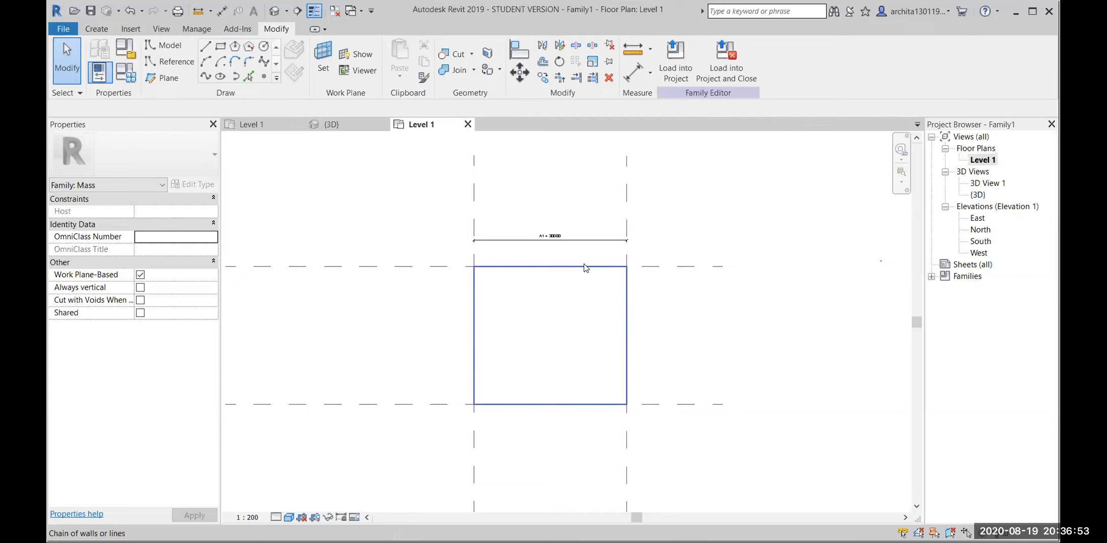
{"action": "left_click", "coordinate": [682, 267]}
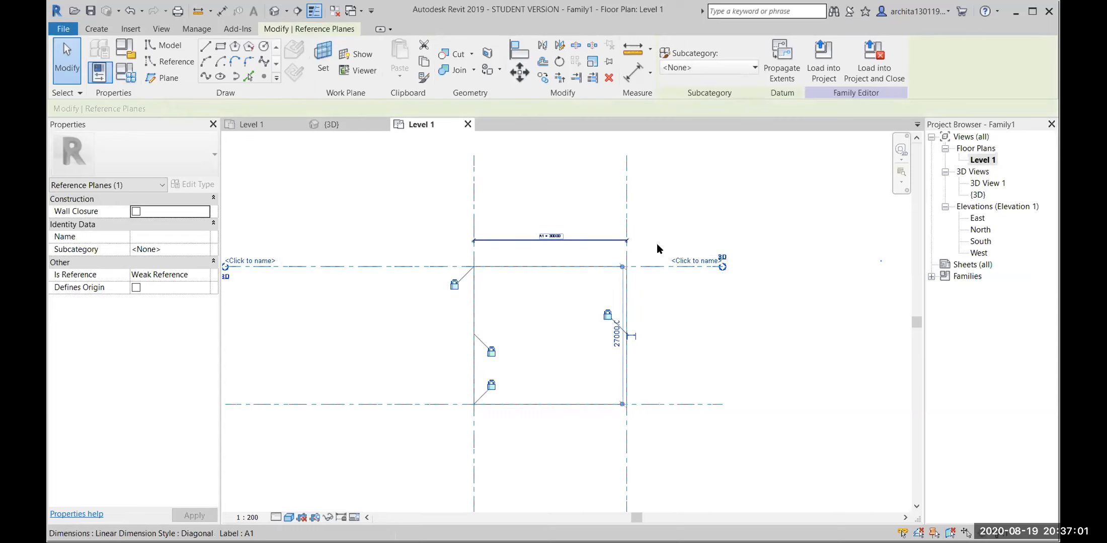
{"action": "left_click", "coordinate": [721, 340]}
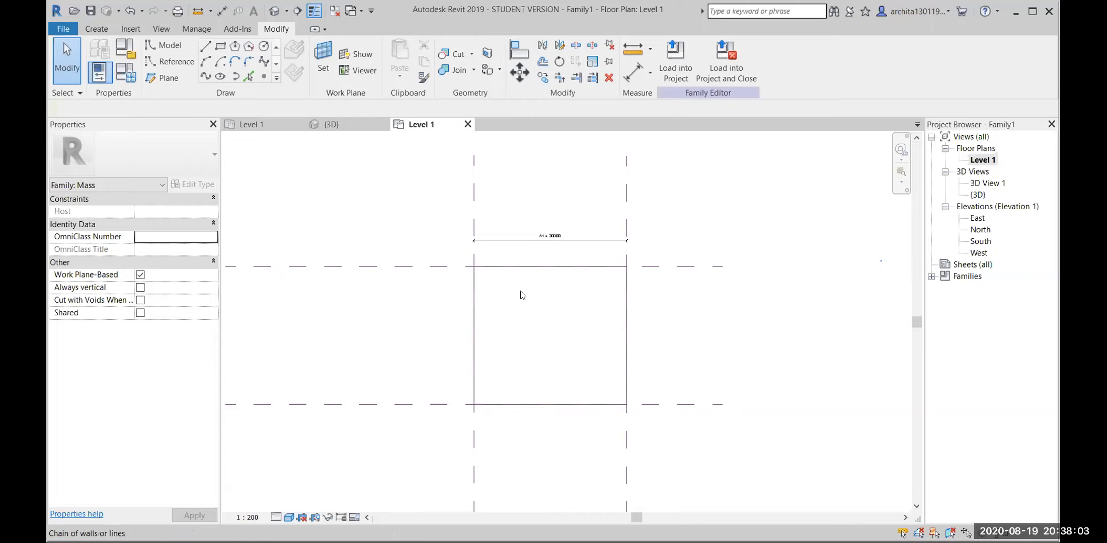
Step: Draw a rectangle about 8000 by 8000 mm just beyond the right vertical reference plane, above the upper horizontal plane
{"action": "scroll", "coordinate": [694, 214], "scroll_direction": "up", "scroll_amount": 1}
{"action": "middle_click_drag", "start_coordinate": [642, 225], "coordinate": [459, 322]}
{"action": "scroll", "coordinate": [459, 321], "scroll_direction": "up", "scroll_amount": 1}
{"action": "scroll", "coordinate": [523, 197], "scroll_direction": "down", "scroll_amount": 2}
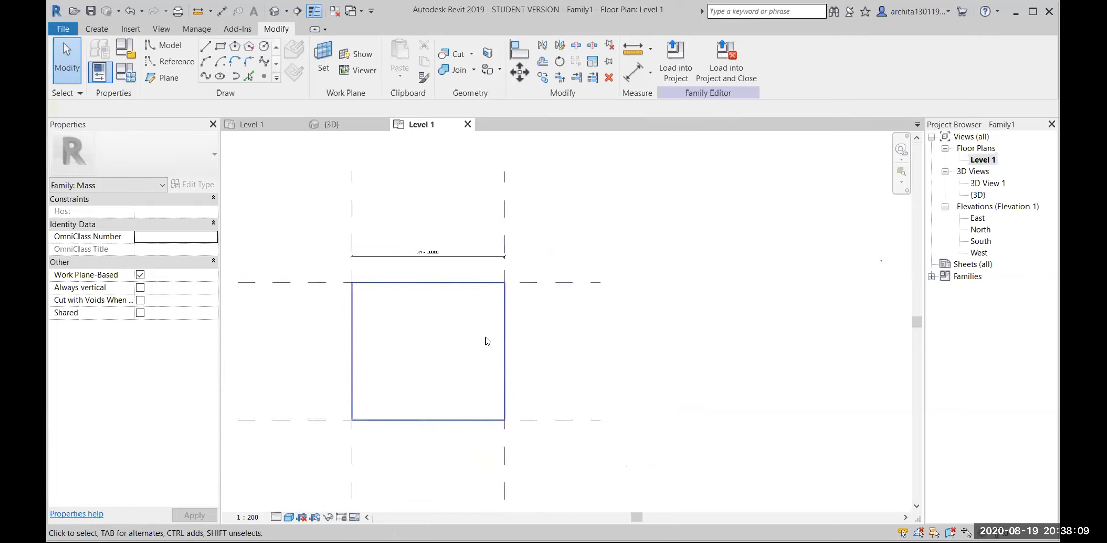
{"action": "scroll", "coordinate": [543, 213], "scroll_direction": "up", "scroll_amount": 2}
{"action": "middle_click_drag", "start_coordinate": [543, 213], "coordinate": [492, 237]}
{"action": "left_click", "coordinate": [220, 45]}
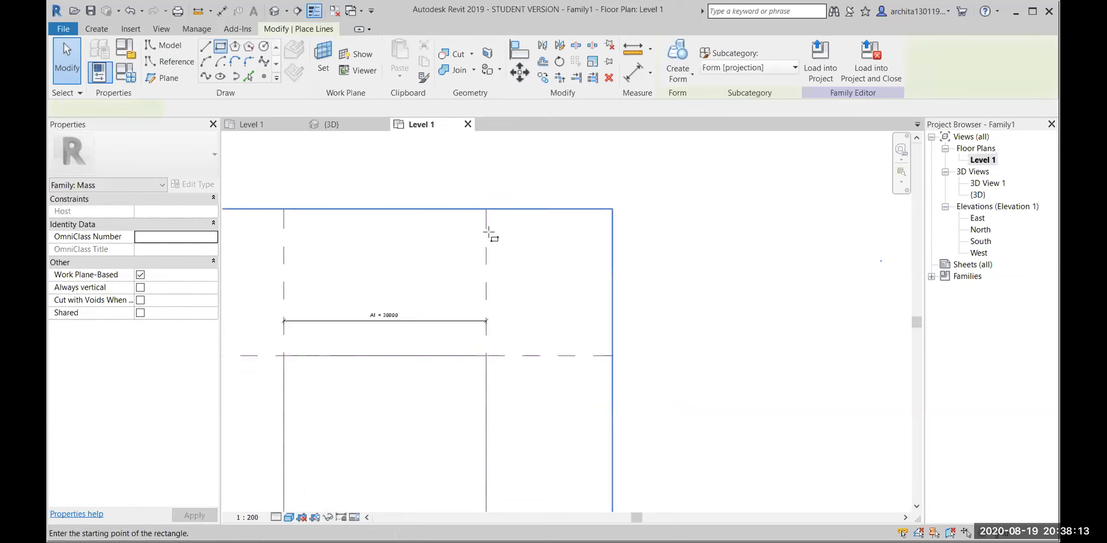
{"action": "left_click", "coordinate": [503, 239]}
{"action": "left_click", "coordinate": [557, 293]}
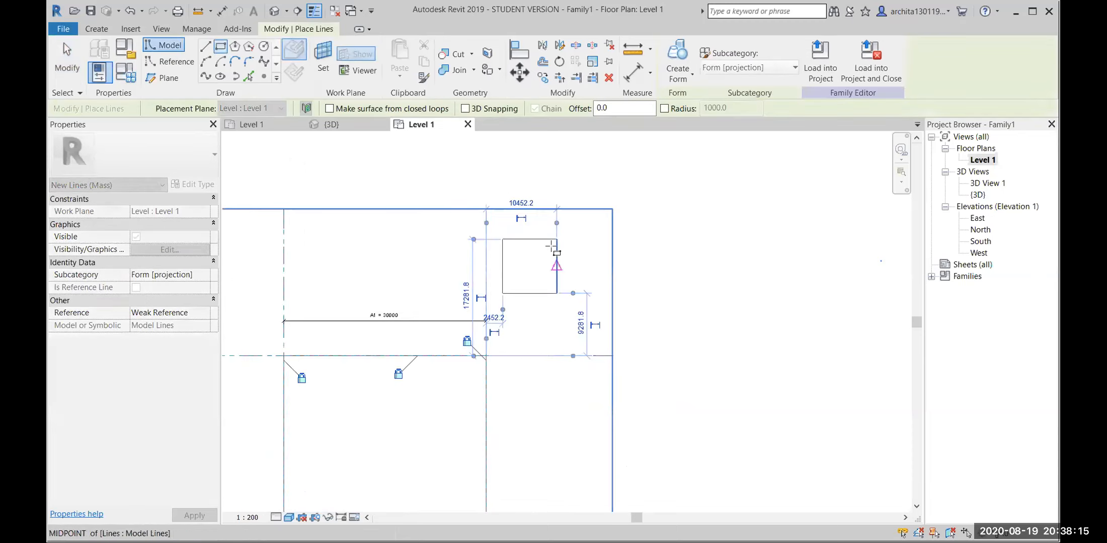
{"action": "key", "text": "Escape"}
{"action": "key", "text": "Escape"}
Step: Align the small rectangle's left edge to the right vertical reference plane
{"action": "scroll", "coordinate": [507, 252], "scroll_direction": "up", "scroll_amount": 4}
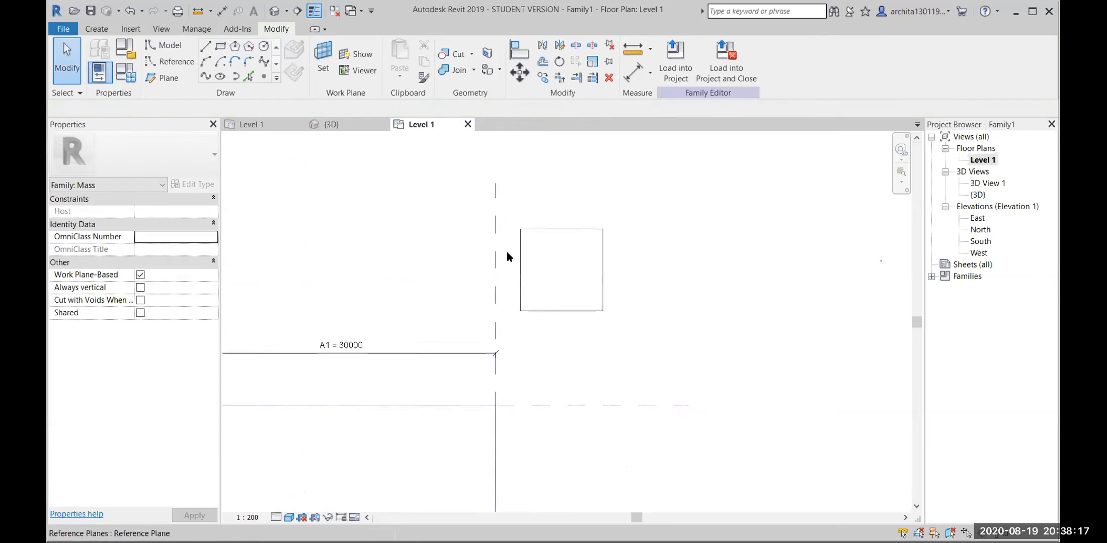
{"action": "left_click", "coordinate": [513, 58]}
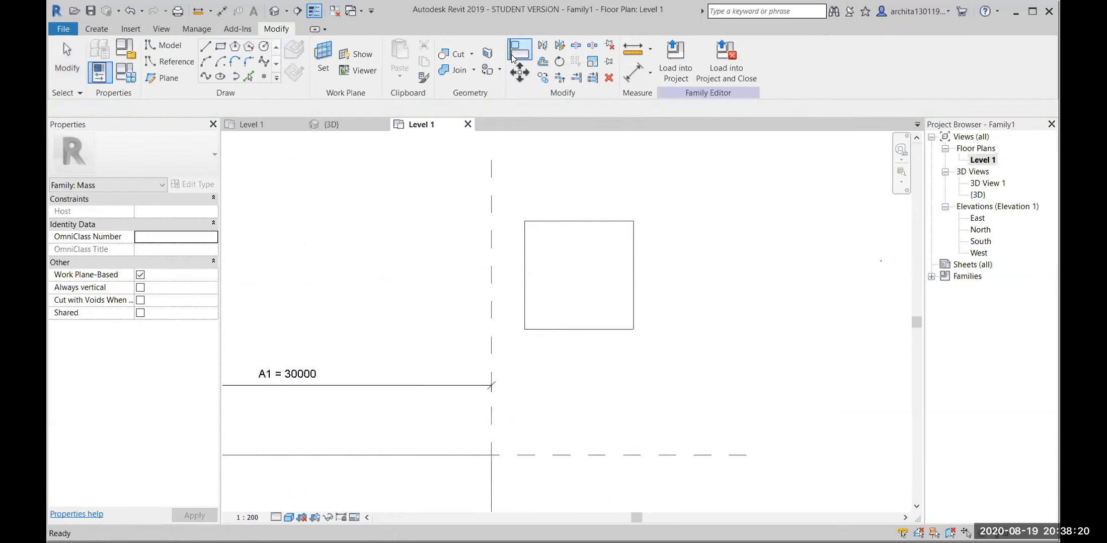
{"action": "left_click", "coordinate": [490, 248]}
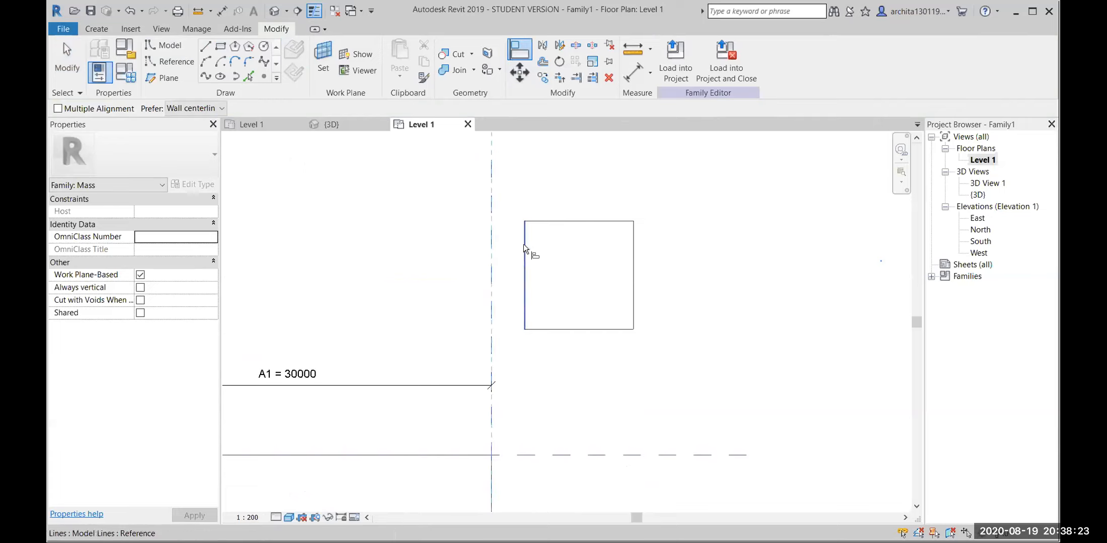
{"action": "left_click", "coordinate": [523, 244]}
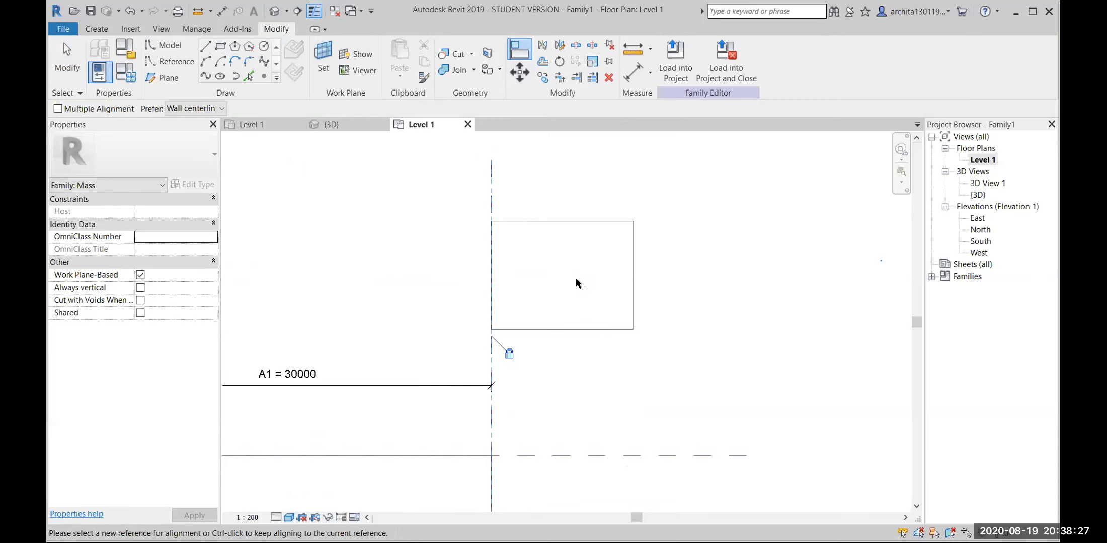
{"action": "scroll", "coordinate": [599, 275], "scroll_direction": "down", "scroll_amount": 3}
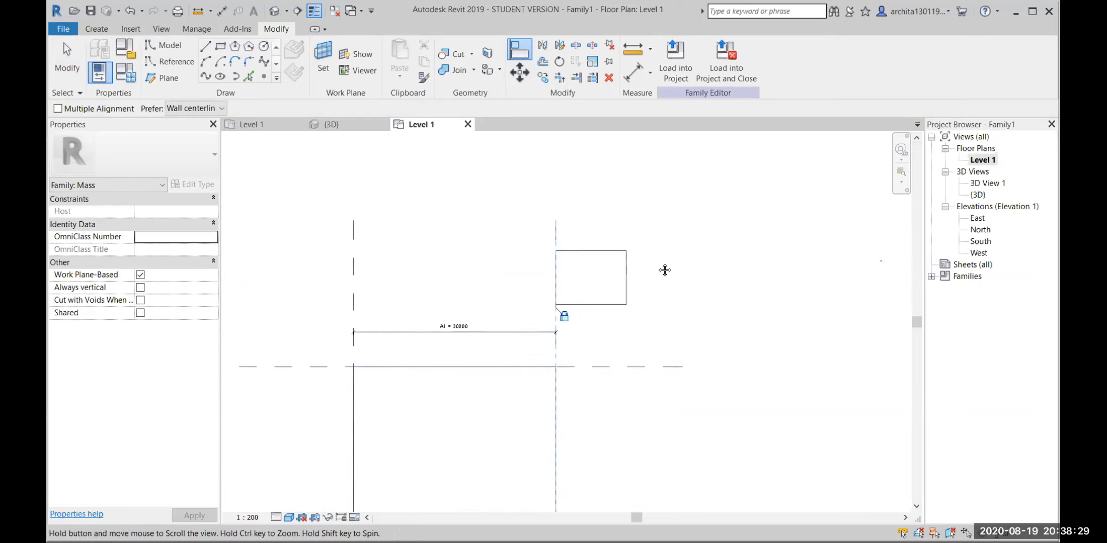
{"action": "key", "text": "Escape"}
Step: Set the family parameter A1 to 20000, apply it, and close the family types
{"action": "middle_click_drag", "start_coordinate": [554, 408], "coordinate": [647, 268]}
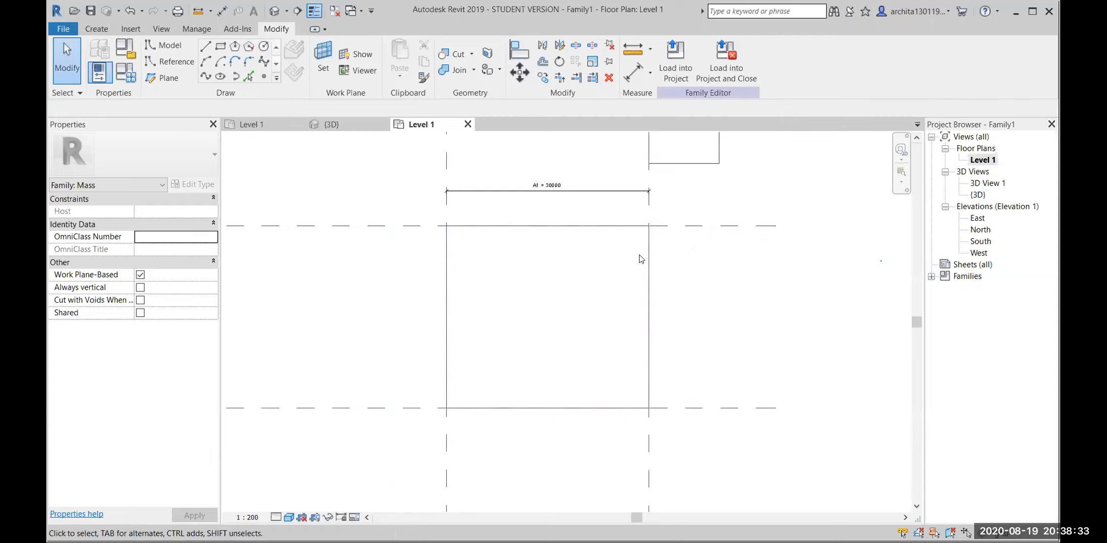
{"action": "scroll", "coordinate": [577, 357], "scroll_direction": "down", "scroll_amount": 1}
{"action": "scroll", "coordinate": [578, 357], "scroll_direction": "down", "scroll_amount": 1}
{"action": "middle_click_drag", "start_coordinate": [660, 344], "coordinate": [645, 366]}
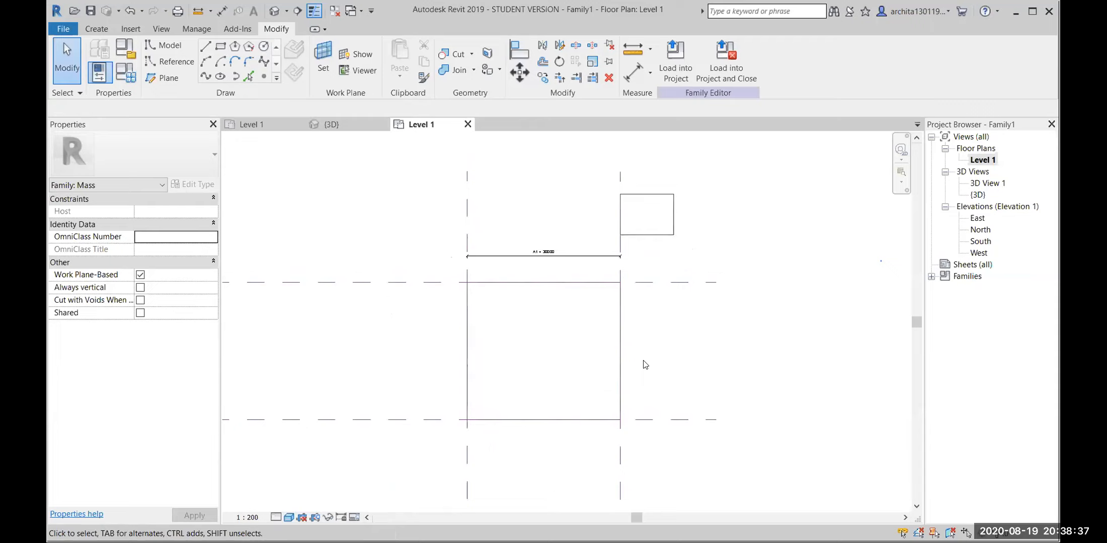
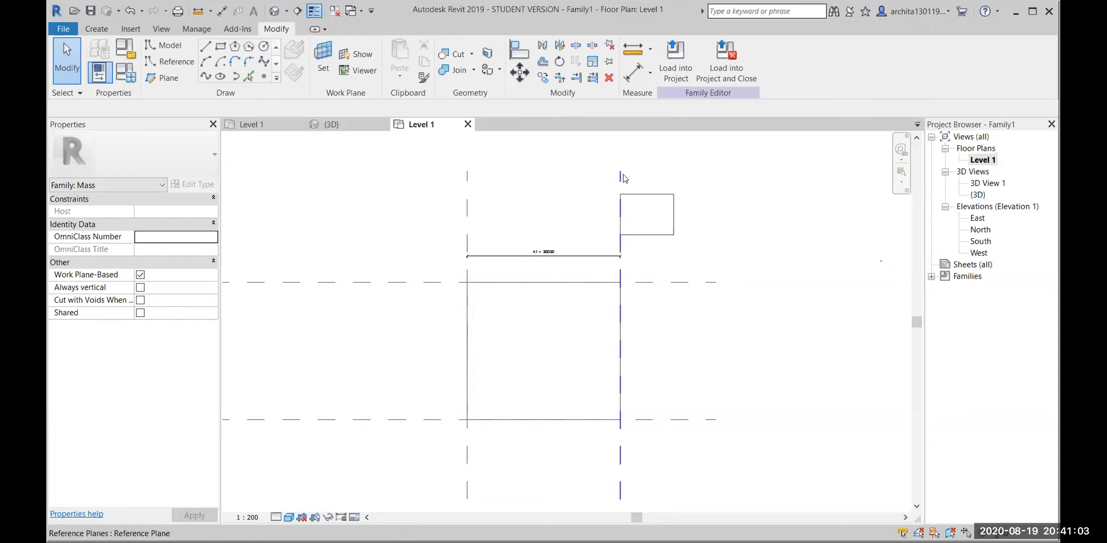
{"action": "scroll", "coordinate": [582, 261], "scroll_direction": "up", "scroll_amount": 1}
{"action": "middle_click_drag", "start_coordinate": [588, 290], "coordinate": [588, 346]}
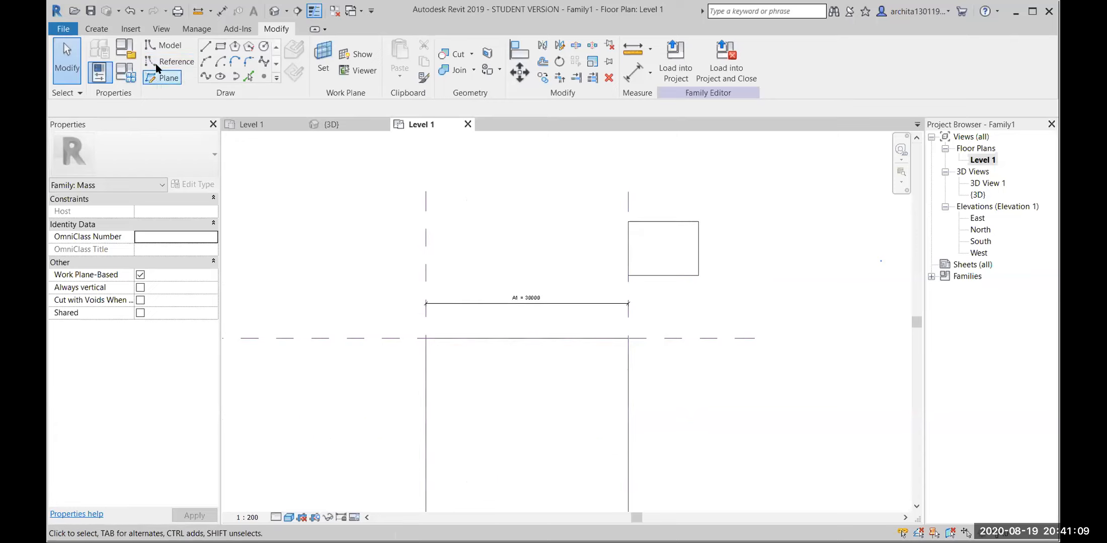
{"action": "left_click", "coordinate": [122, 84]}
{"action": "left_click", "coordinate": [200, 250]}
{"action": "type", "text": "20000"}
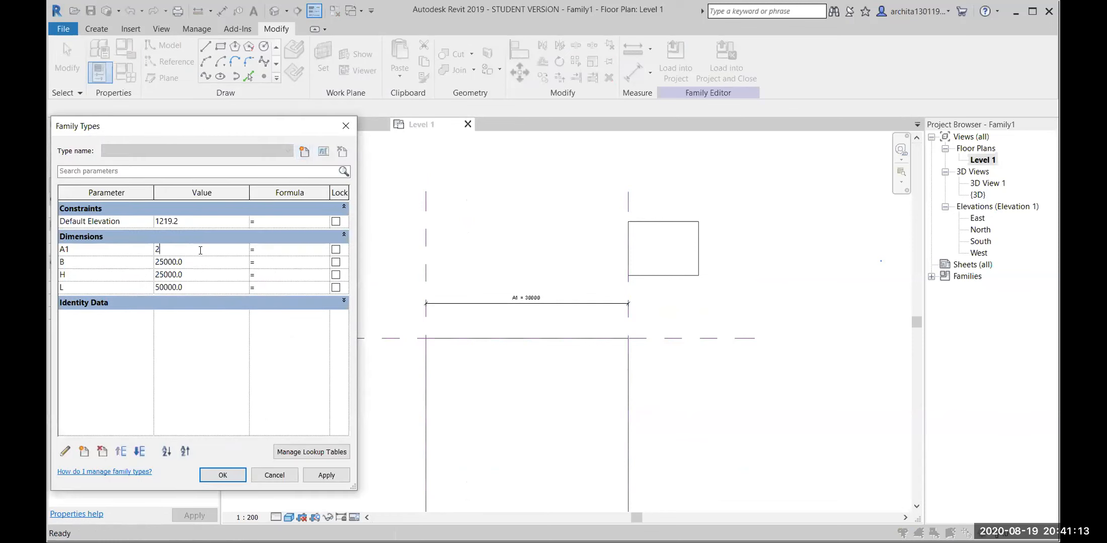
{"action": "left_click", "coordinate": [314, 473]}
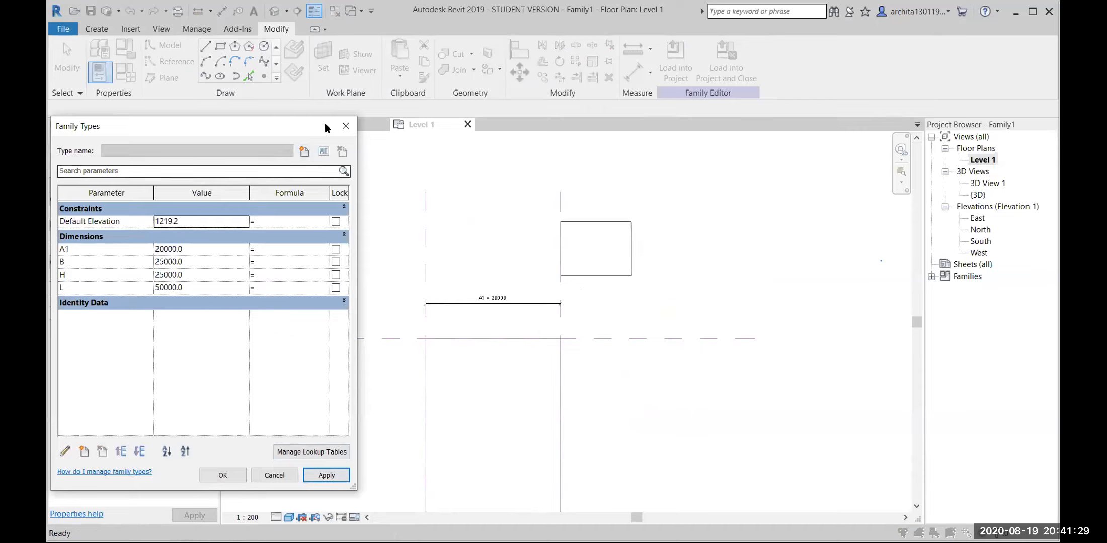
{"action": "left_click", "coordinate": [344, 125]}
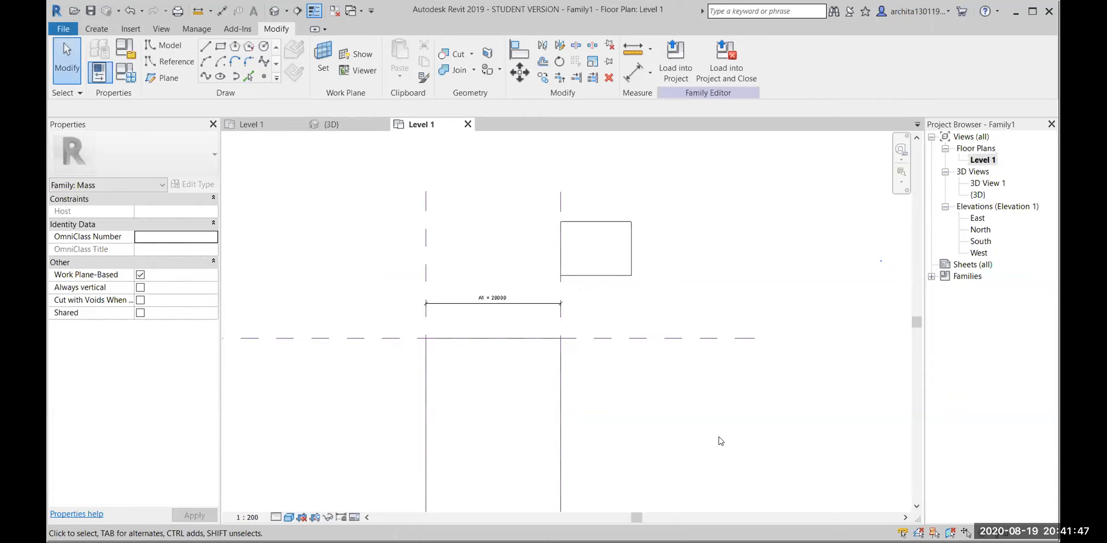
Step: Draw a rectangle about 42000 mm wide extending right from the right vertical reference plane, just below the lower horizontal plane
{"action": "scroll", "coordinate": [746, 363], "scroll_direction": "down", "scroll_amount": 3}
{"action": "scroll", "coordinate": [539, 355], "scroll_direction": "up", "scroll_amount": 1}
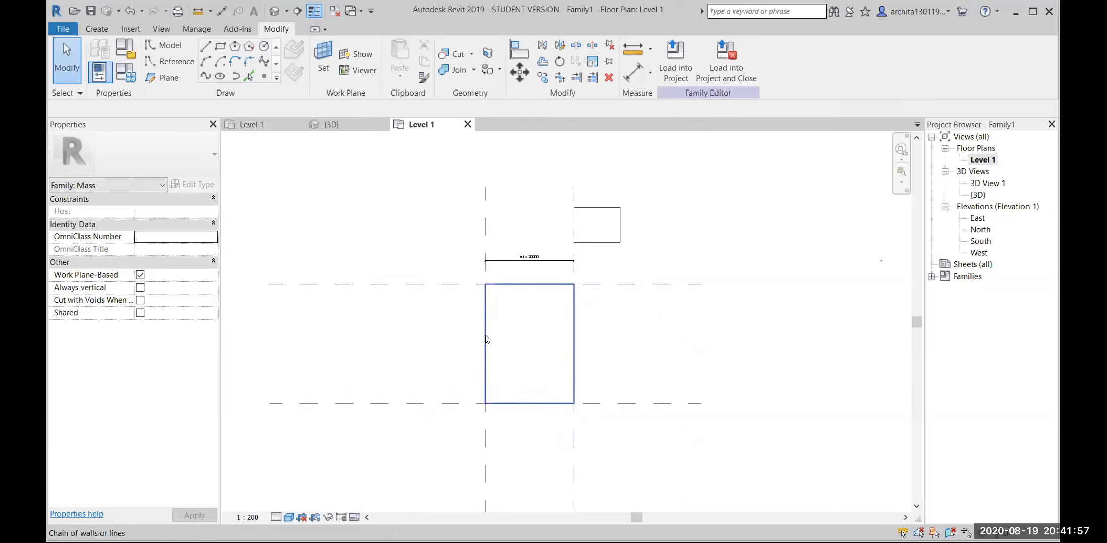
{"action": "middle_click_drag", "start_coordinate": [592, 417], "coordinate": [556, 321]}
{"action": "scroll", "coordinate": [556, 321], "scroll_direction": "down", "scroll_amount": 1}
{"action": "left_click", "coordinate": [220, 46]}
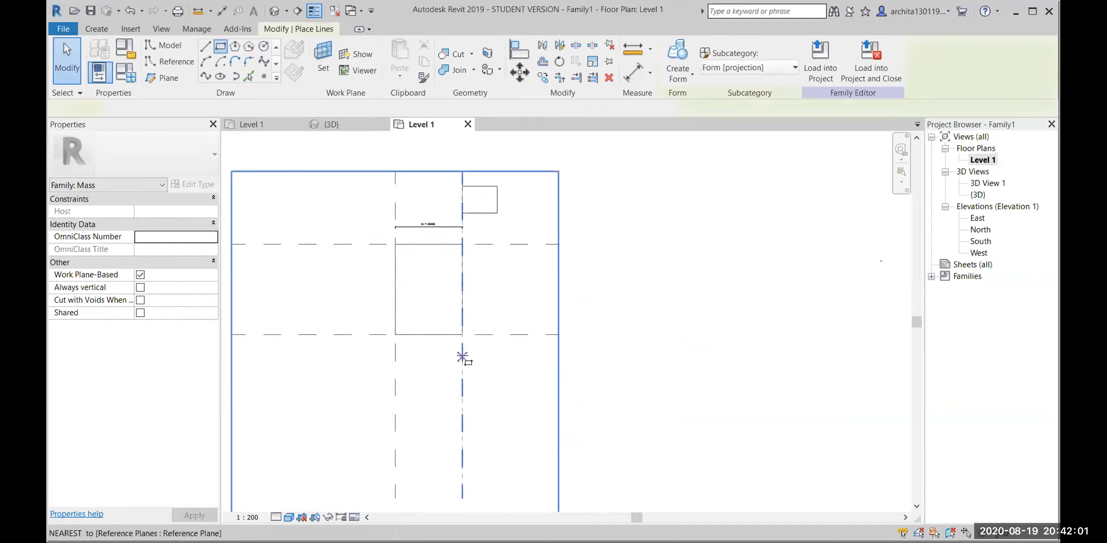
{"action": "left_click", "coordinate": [462, 357]}
{"action": "left_click", "coordinate": [603, 398]}
{"action": "middle_click_drag", "start_coordinate": [493, 450], "coordinate": [483, 356]}
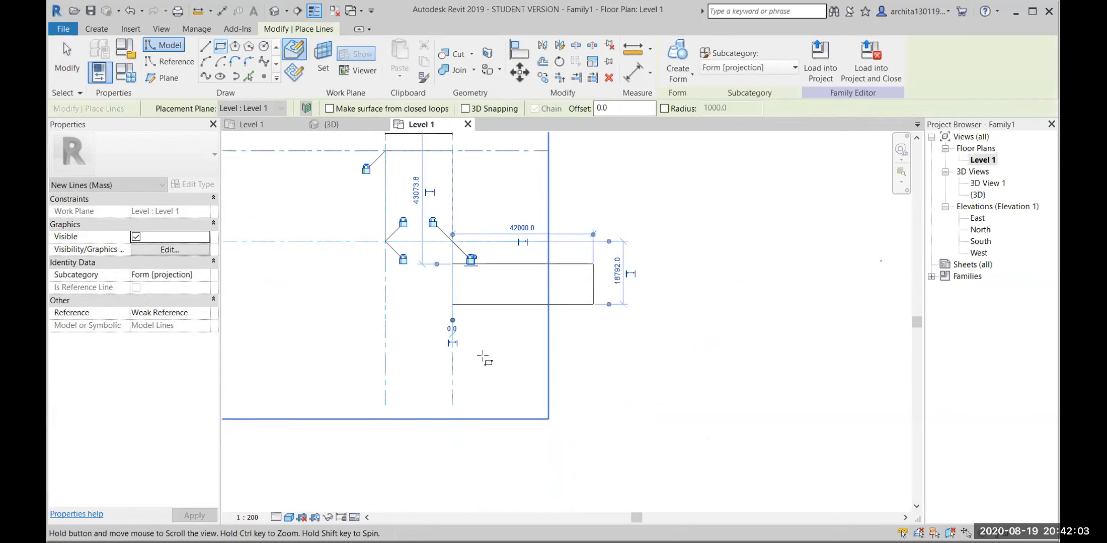
Step: Draw a second rectangle about 21000 mm wide below the previous one, starting on the same vertical reference plane
{"action": "left_click", "coordinate": [453, 367]}
{"action": "left_click", "coordinate": [522, 398]}
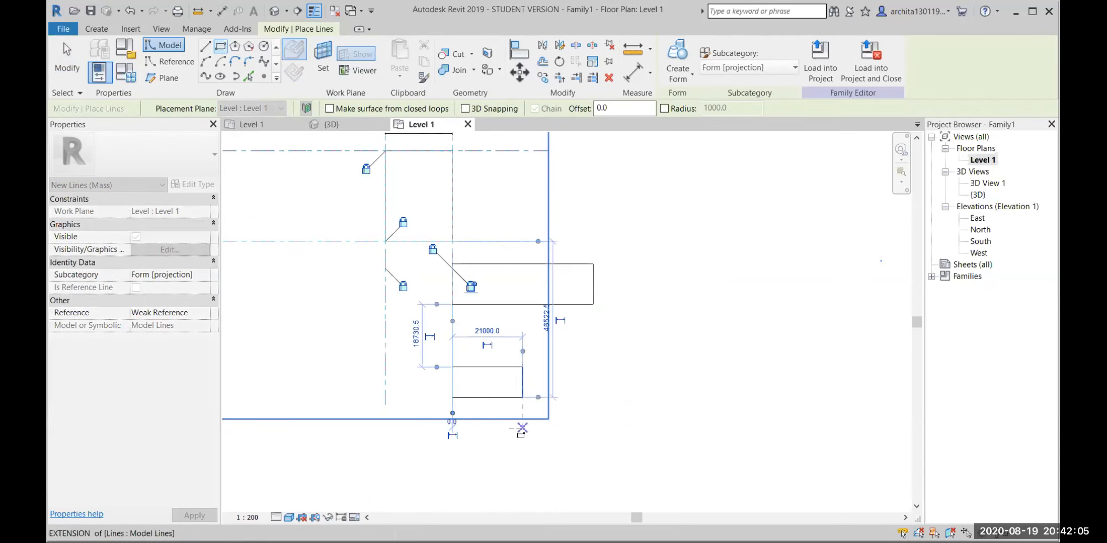
{"action": "key", "text": "Escape"}
{"action": "key", "text": "Escape"}
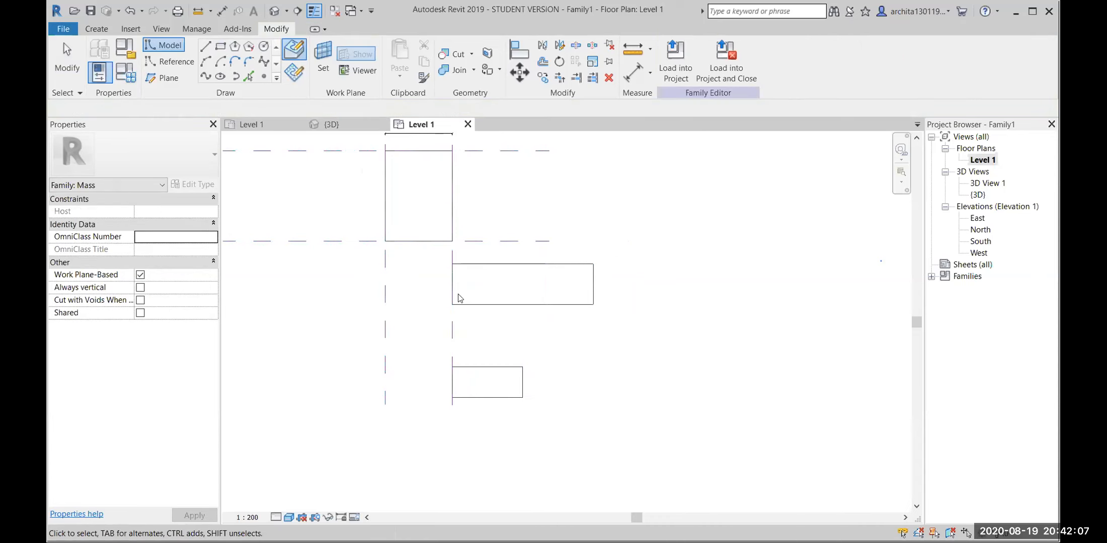
Step: Set the A1 dimension between the vertical reference planes to 10000 with the right plane selected, and clear the selection
{"action": "middle_click_drag", "start_coordinate": [458, 297], "coordinate": [496, 376]}
{"action": "left_click", "coordinate": [494, 389]}
{"action": "scroll", "coordinate": [477, 256], "scroll_direction": "up", "scroll_amount": 3}
{"action": "scroll", "coordinate": [482, 237], "scroll_direction": "up", "scroll_amount": 2}
{"action": "left_click", "coordinate": [483, 272]}
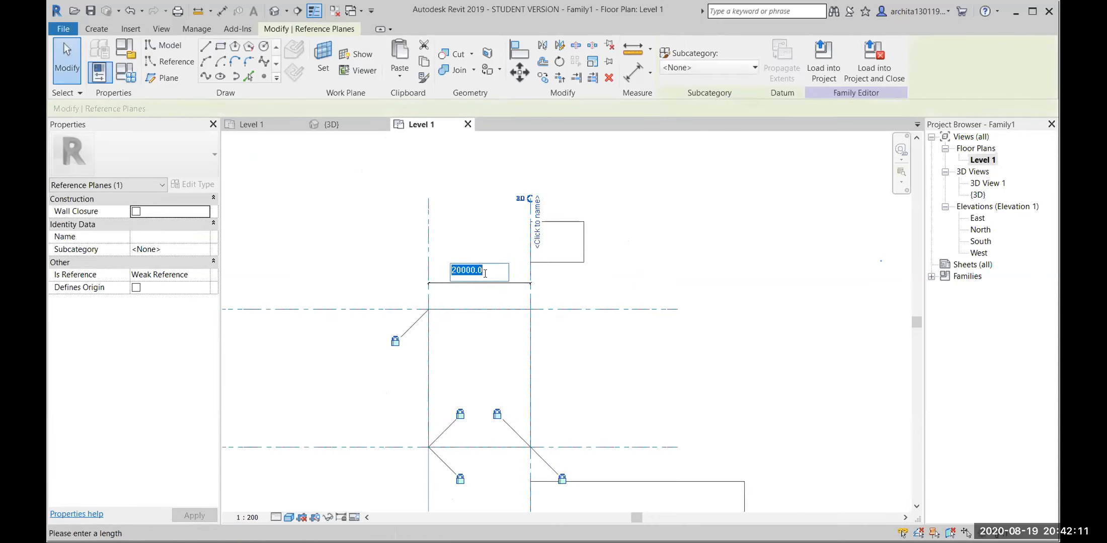
{"action": "type", "text": "10000"}
{"action": "key", "text": "Return"}
{"action": "scroll", "coordinate": [604, 381], "scroll_direction": "down", "scroll_amount": 2}
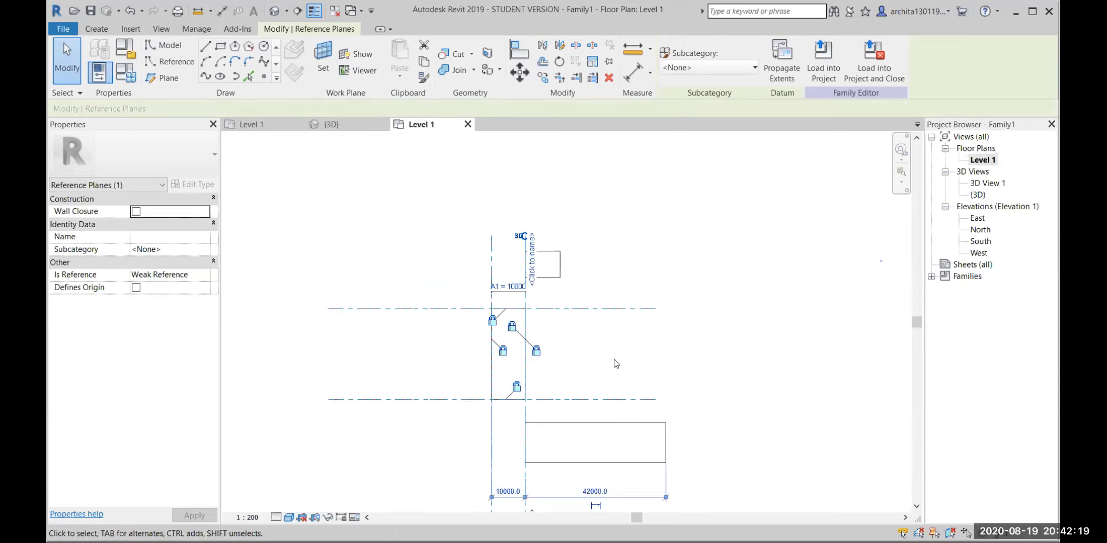
{"action": "key", "text": "Escape"}
Step: Examine the narrowed main rectangle by highlighting its lines as one connected chain
{"action": "scroll", "coordinate": [616, 363], "scroll_direction": "up", "scroll_amount": 1}
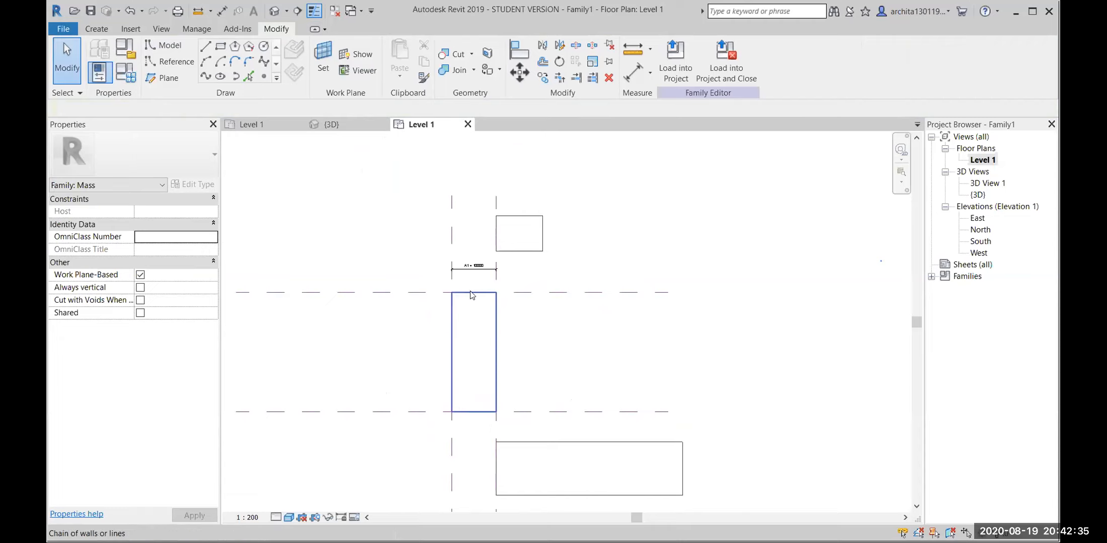
{"action": "scroll", "coordinate": [439, 317], "scroll_direction": "up", "scroll_amount": 2}
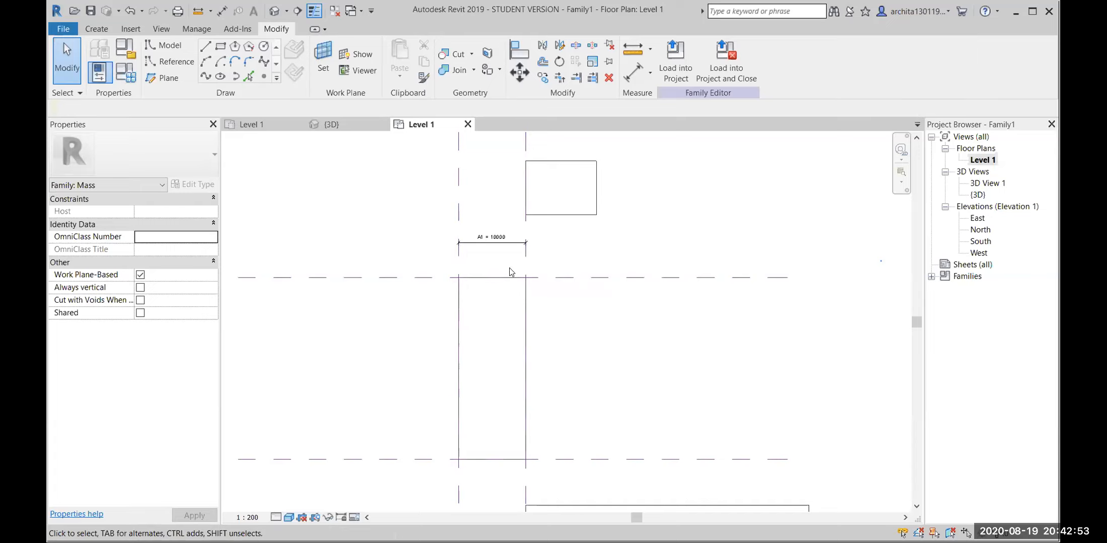
{"action": "key", "text": "Tab"}
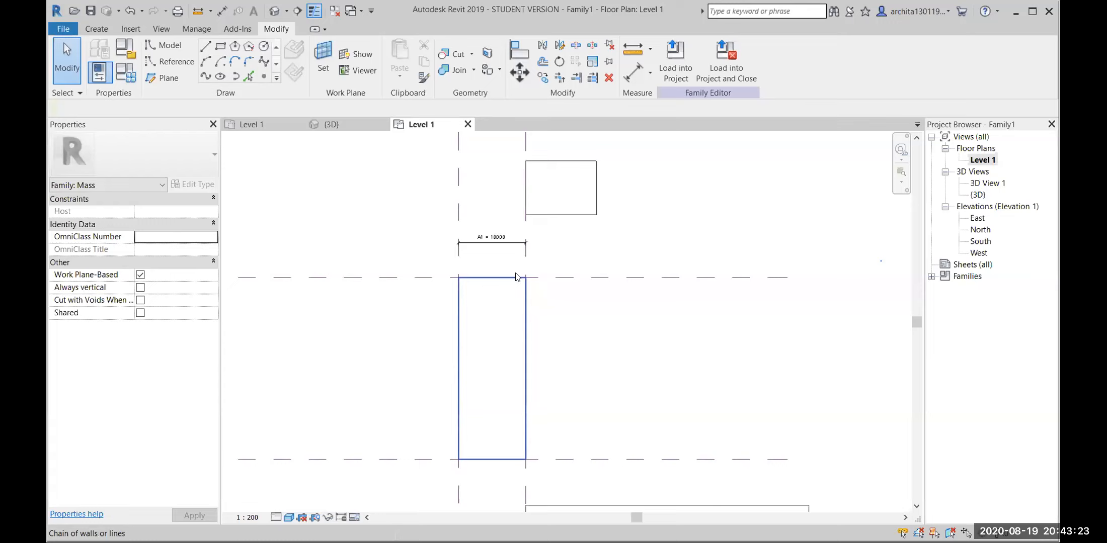
Step: Remove the alignment lock tying the main rectangle's left edge to the left vertical reference plane
{"action": "left_click", "coordinate": [581, 279]}
{"action": "key", "text": "Tab"}
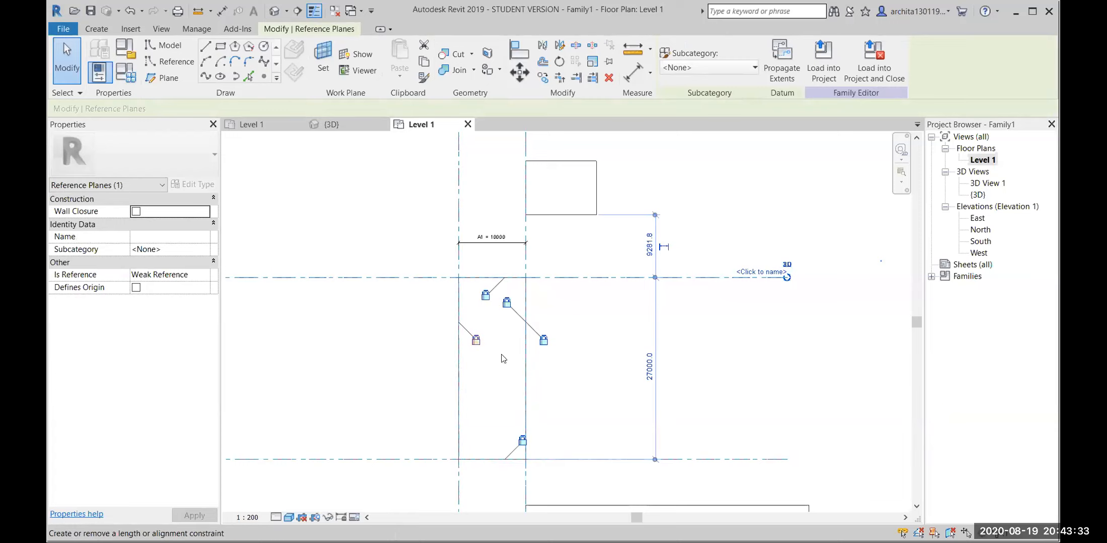
{"action": "left_click", "coordinate": [589, 390]}
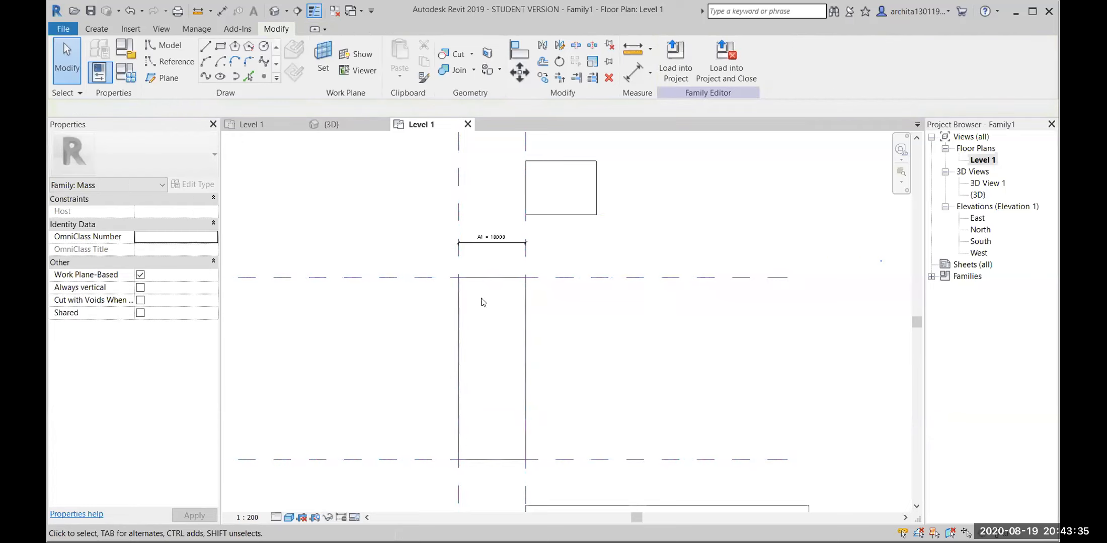
{"action": "left_click", "coordinate": [602, 278]}
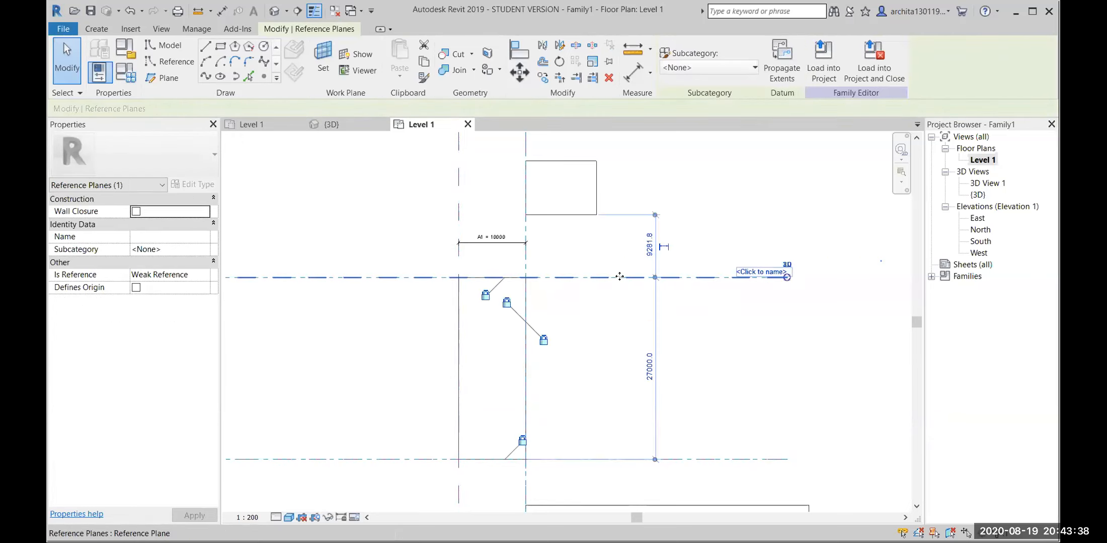
{"action": "left_click", "coordinate": [409, 366]}
{"action": "scroll", "coordinate": [623, 363], "scroll_direction": "down", "scroll_amount": 3}
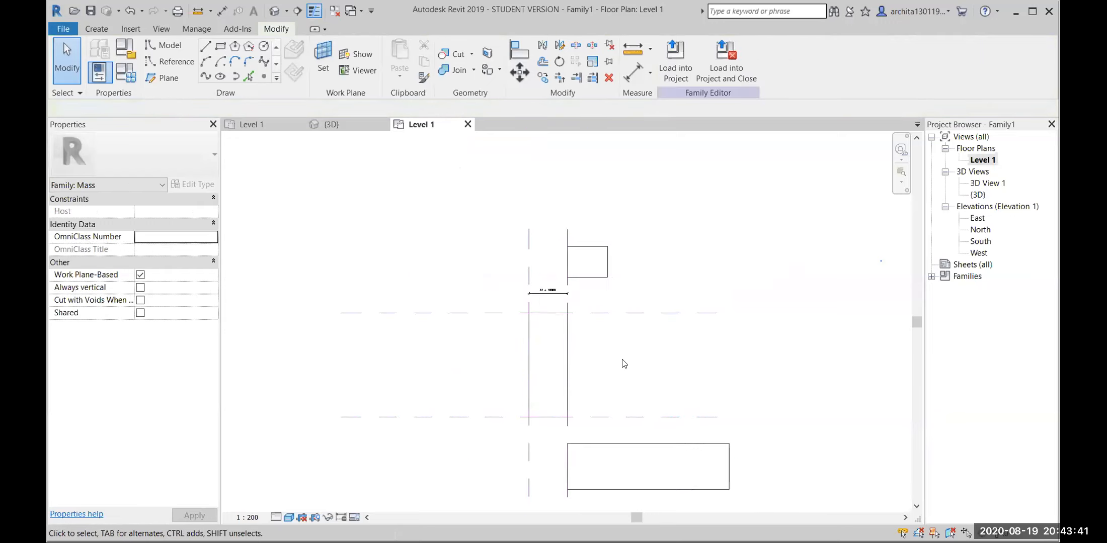
{"action": "scroll", "coordinate": [586, 404], "scroll_direction": "up", "scroll_amount": 1}
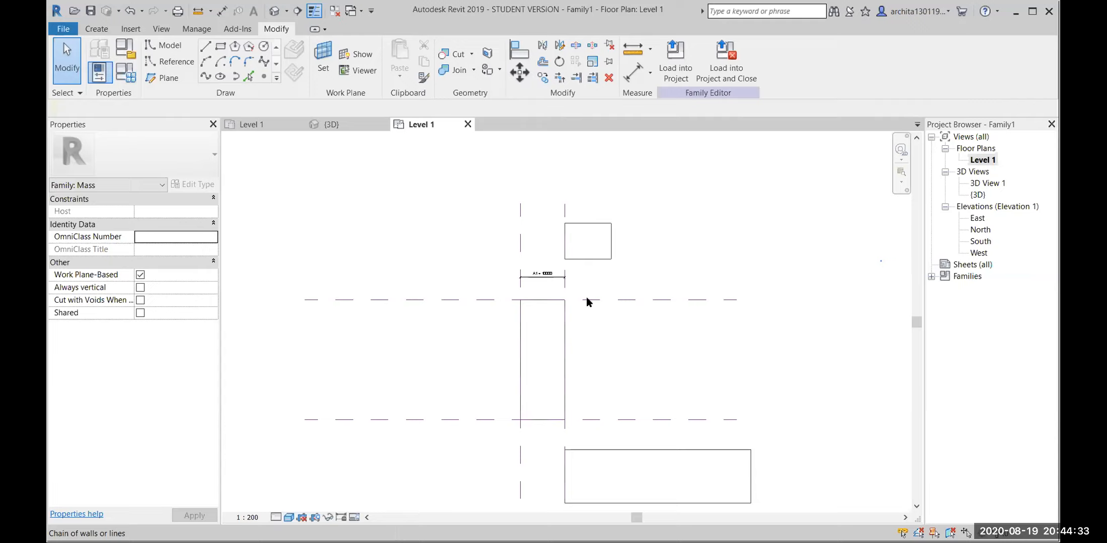
Step: Remove the alignment lock between the main rectangle's top edge and the upper horizontal reference plane, then clear the selection
{"action": "left_click", "coordinate": [607, 300]}
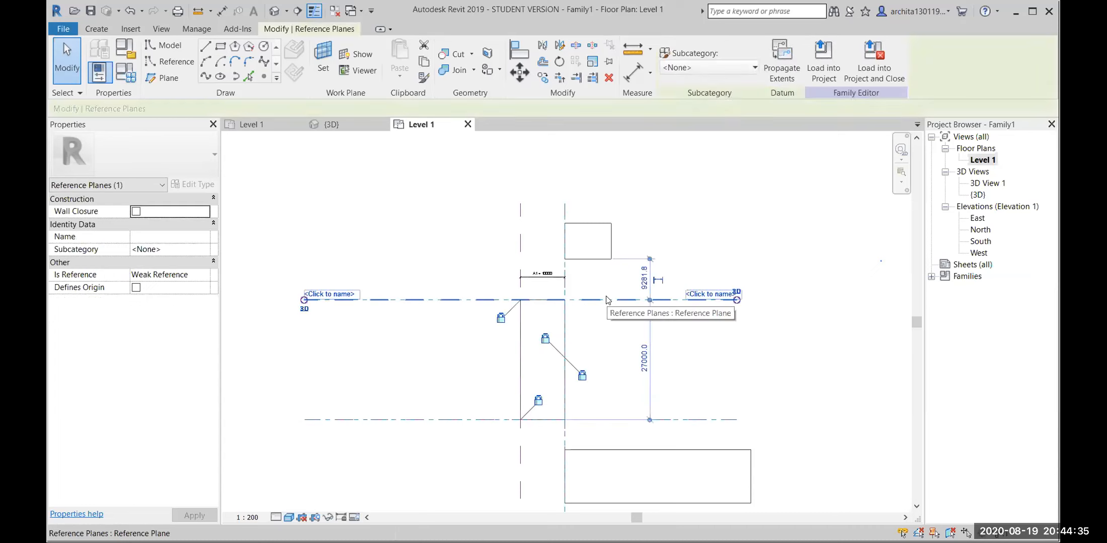
{"action": "left_click", "coordinate": [499, 318]}
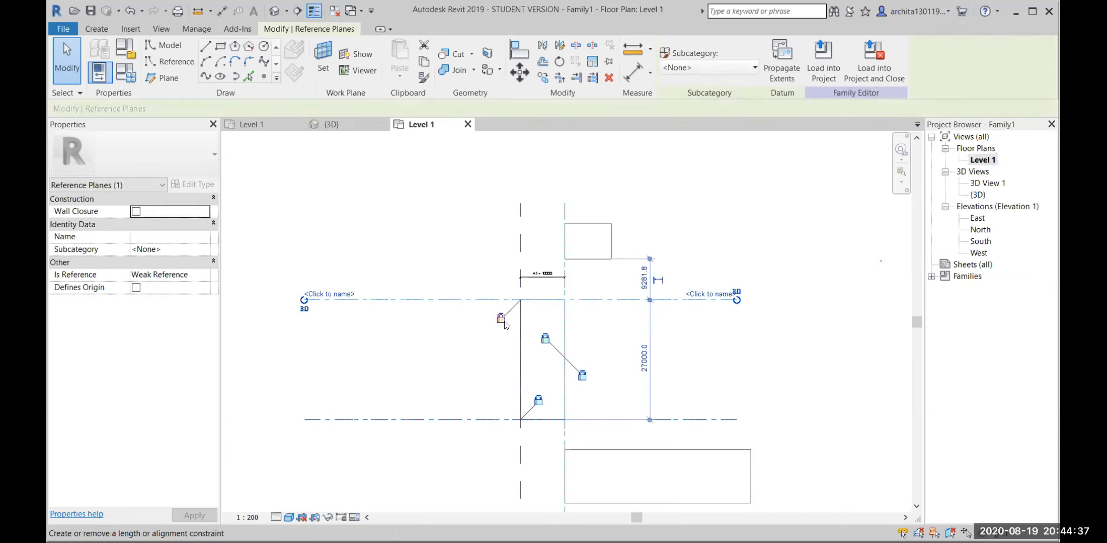
{"action": "left_click", "coordinate": [617, 303]}
{"action": "left_click", "coordinate": [617, 301]}
{"action": "left_click", "coordinate": [518, 454]}
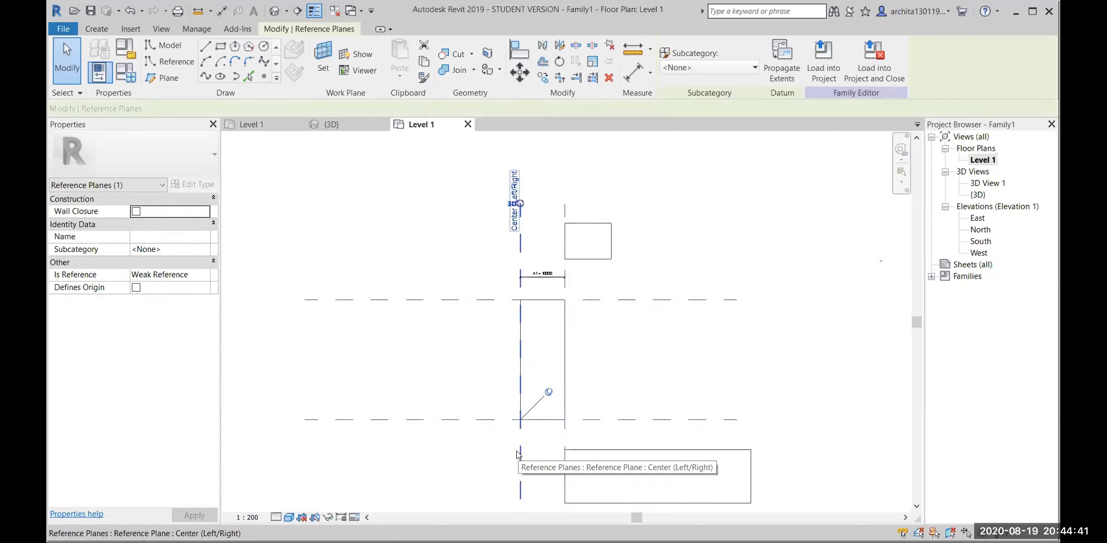
{"action": "left_click", "coordinate": [618, 300]}
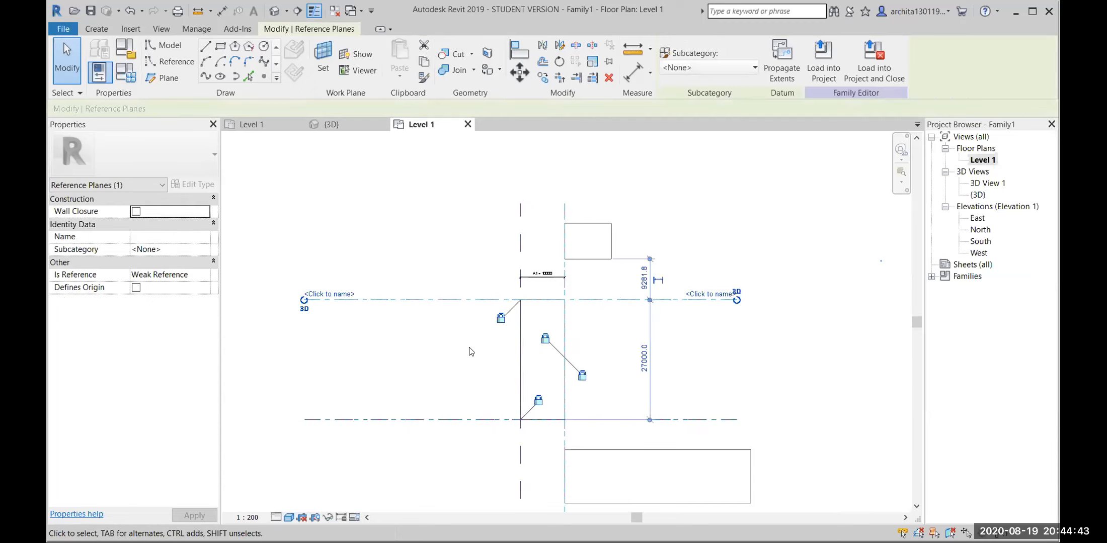
{"action": "left_click", "coordinate": [502, 319]}
{"action": "left_click", "coordinate": [501, 318]}
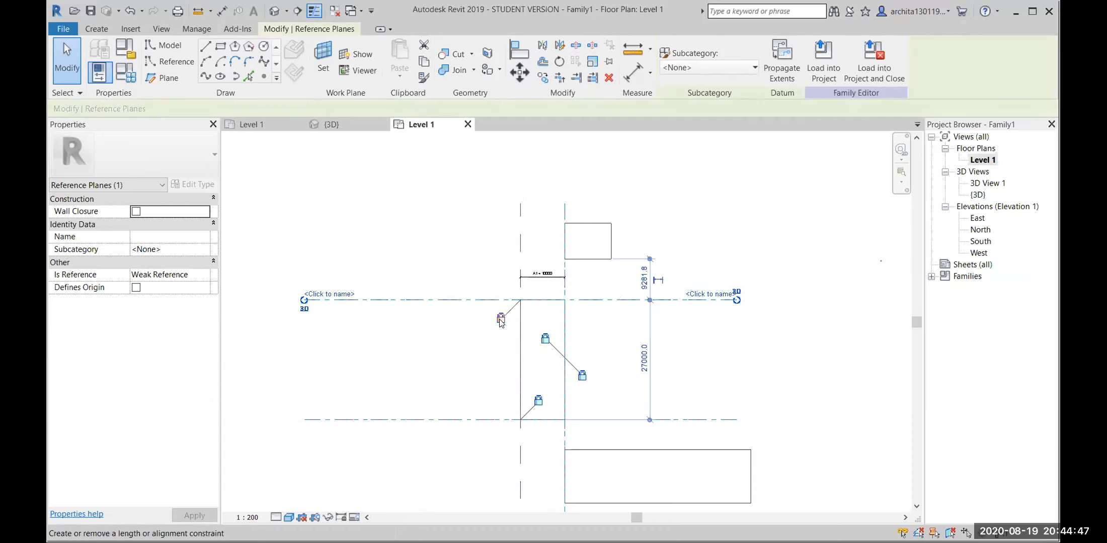
{"action": "left_click", "coordinate": [477, 380]}
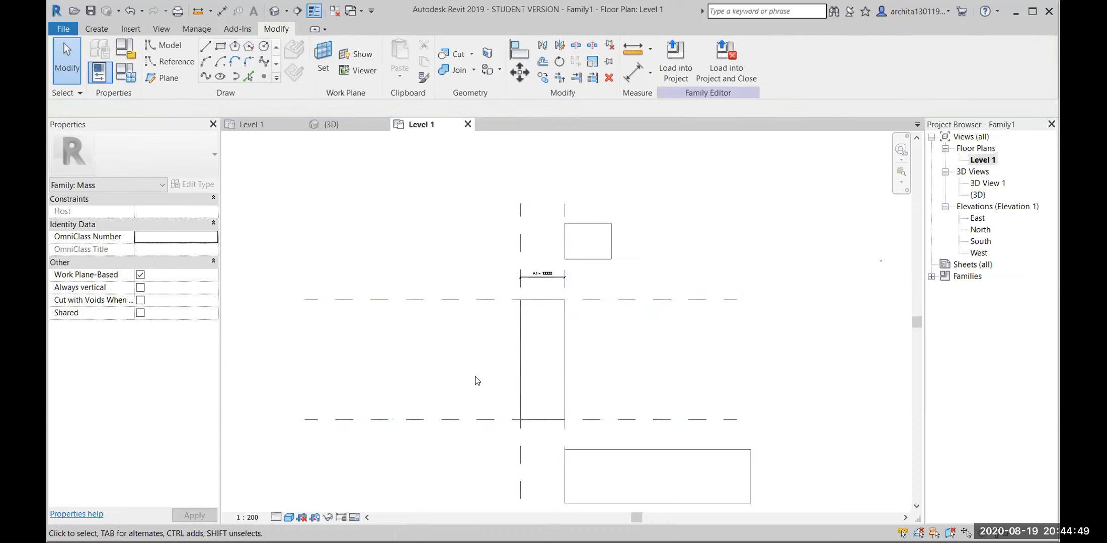
Step: Check which alignment locks remain for the upper horizontal reference plane
{"action": "scroll", "coordinate": [478, 380], "scroll_direction": "down", "scroll_amount": 2}
{"action": "scroll", "coordinate": [476, 379], "scroll_direction": "up", "scroll_amount": 3}
{"action": "scroll", "coordinate": [502, 377], "scroll_direction": "down", "scroll_amount": 2}
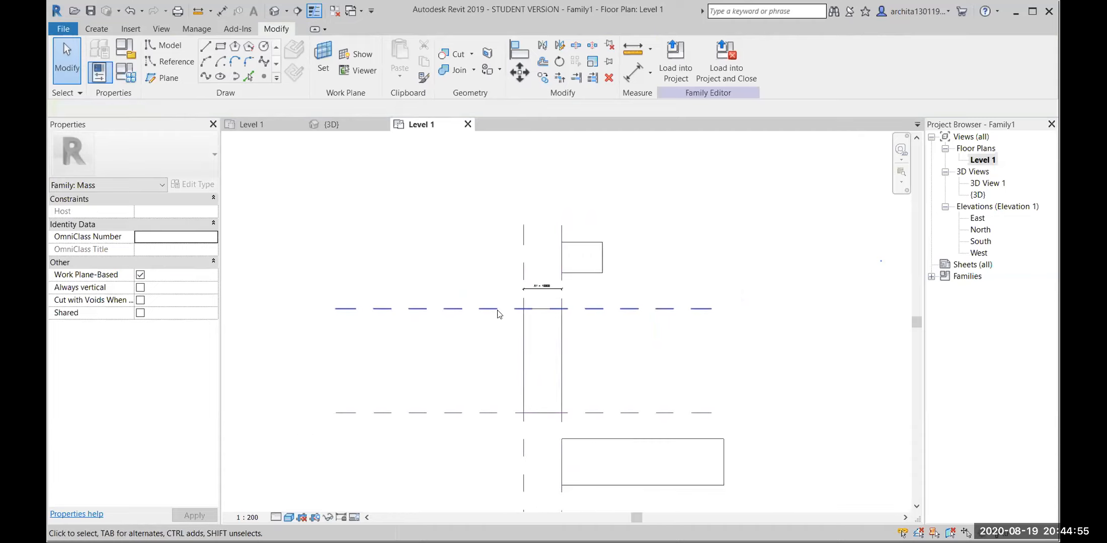
{"action": "left_click", "coordinate": [526, 309]}
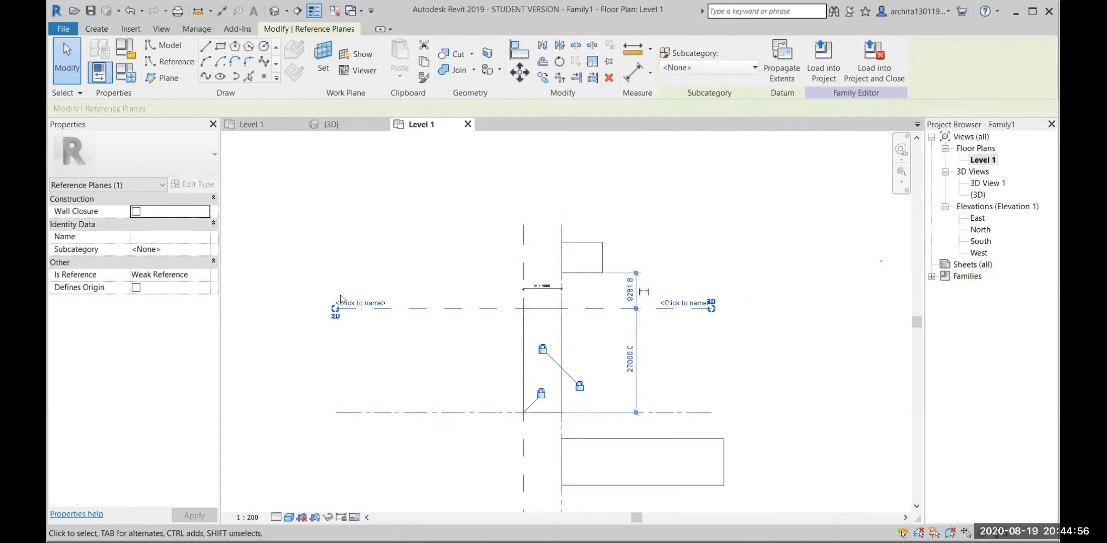
{"action": "left_click", "coordinate": [452, 355]}
{"action": "left_click", "coordinate": [491, 309]}
{"action": "left_click", "coordinate": [494, 359]}
{"action": "scroll", "coordinate": [494, 359], "scroll_direction": "down", "scroll_amount": 1}
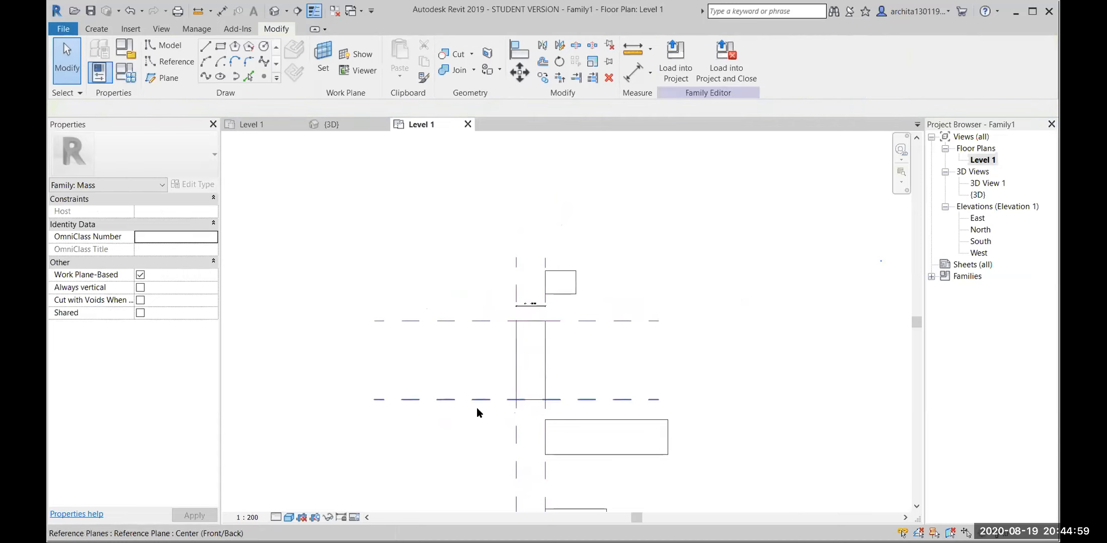
Step: Examine the constraints on the Center (Front/Back), upper horizontal, Center (Left/Right) and right vertical reference planes in turn
{"action": "left_click", "coordinate": [477, 400]}
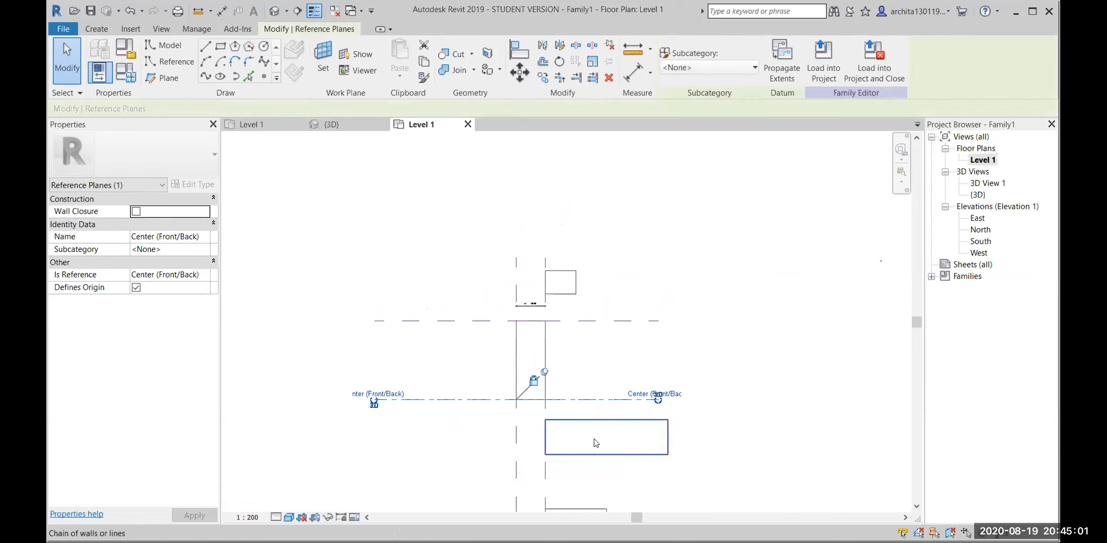
{"action": "left_click", "coordinate": [590, 347]}
{"action": "left_click", "coordinate": [594, 321]}
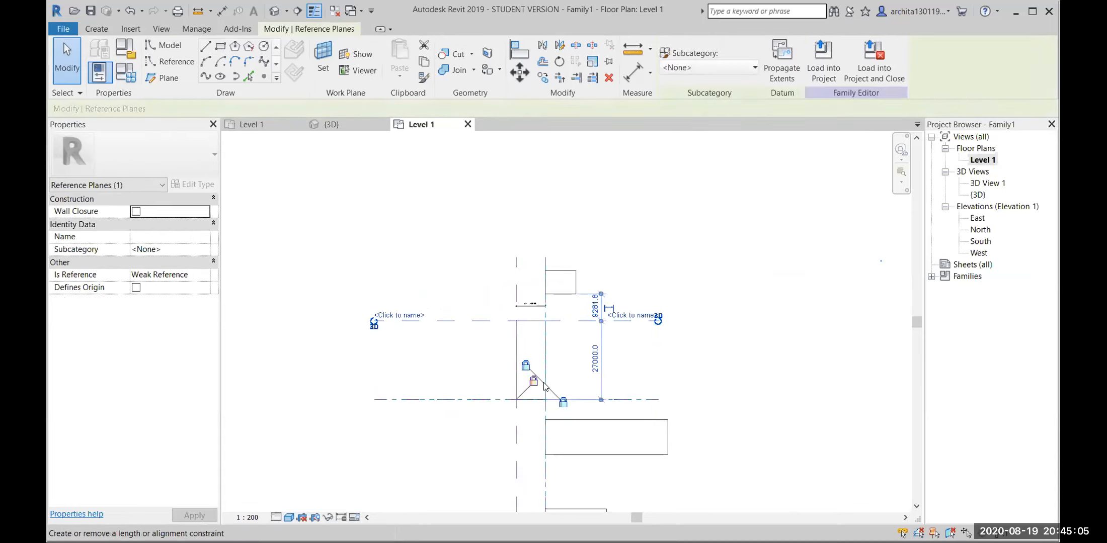
{"action": "key", "text": "Escape"}
{"action": "left_click", "coordinate": [516, 281]}
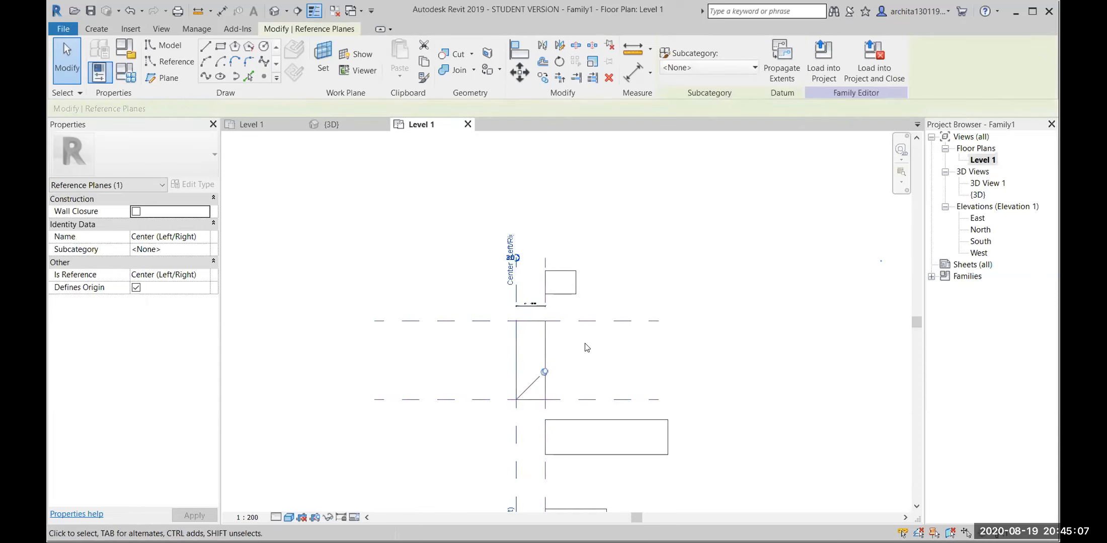
{"action": "key", "text": "Escape"}
{"action": "left_click", "coordinate": [546, 266]}
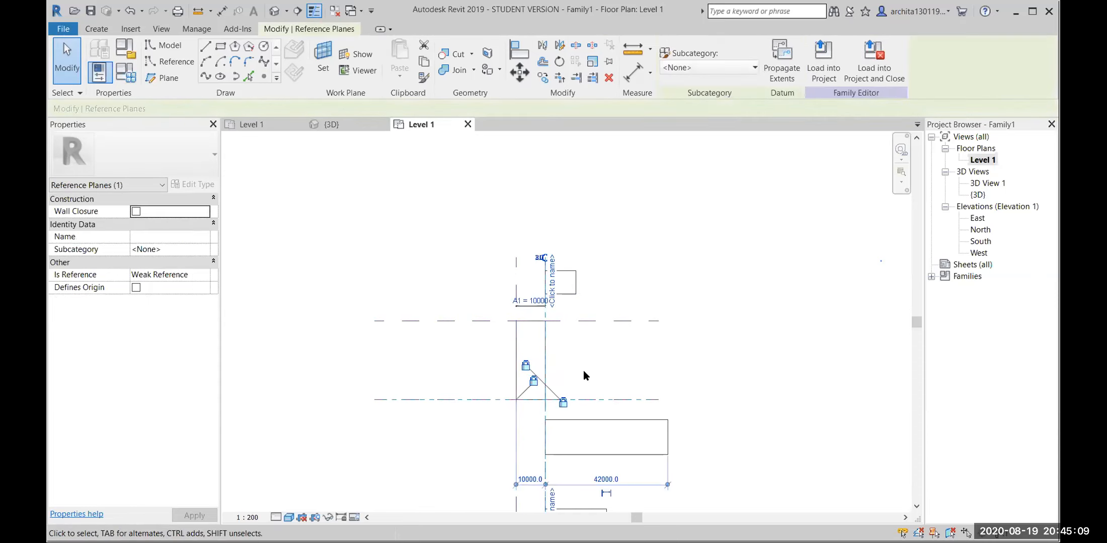
{"action": "key", "text": "Escape"}
{"action": "left_click", "coordinate": [606, 400]}
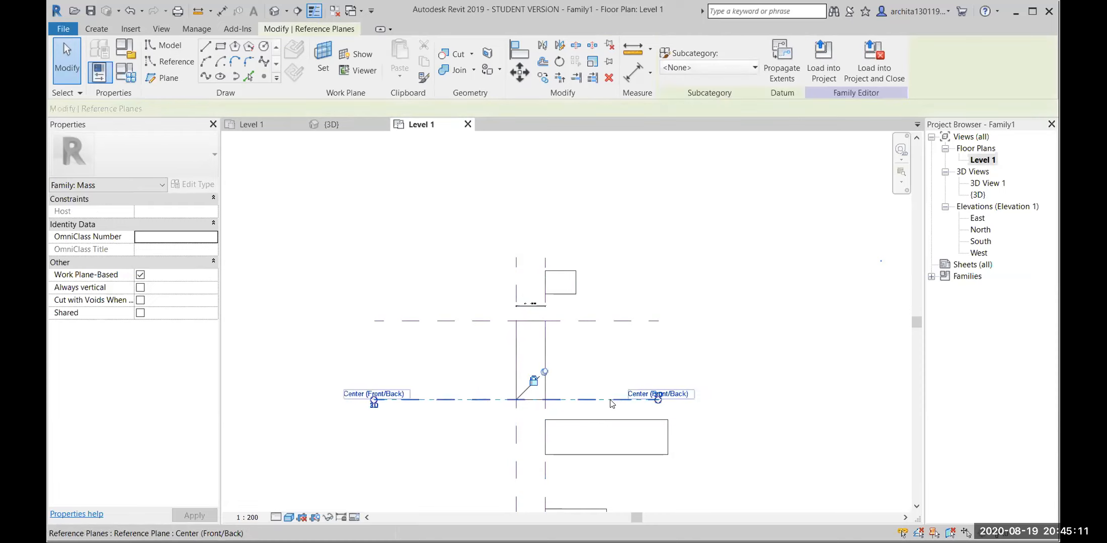
{"action": "key", "text": "Escape"}
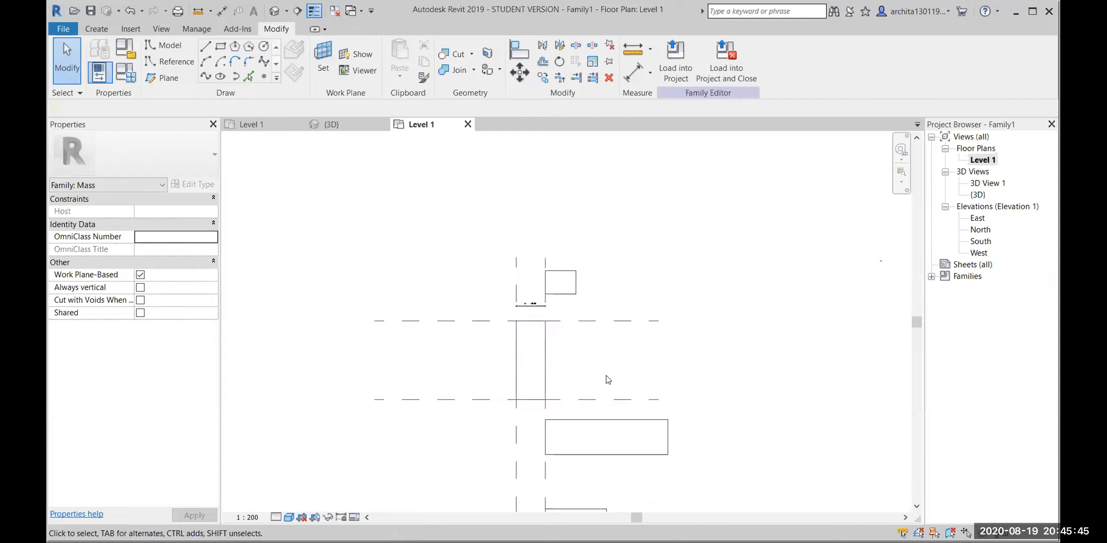
Step: Pin the four lines of the wide rectangle just below the lower horizontal reference plane
{"action": "left_click", "coordinate": [632, 420]}
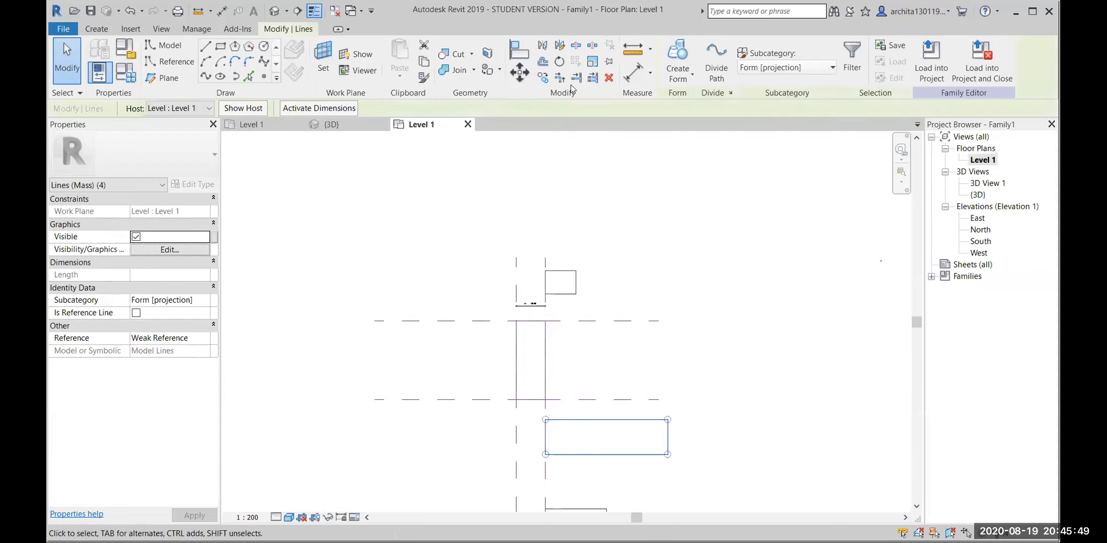
{"action": "left_click", "coordinate": [609, 62]}
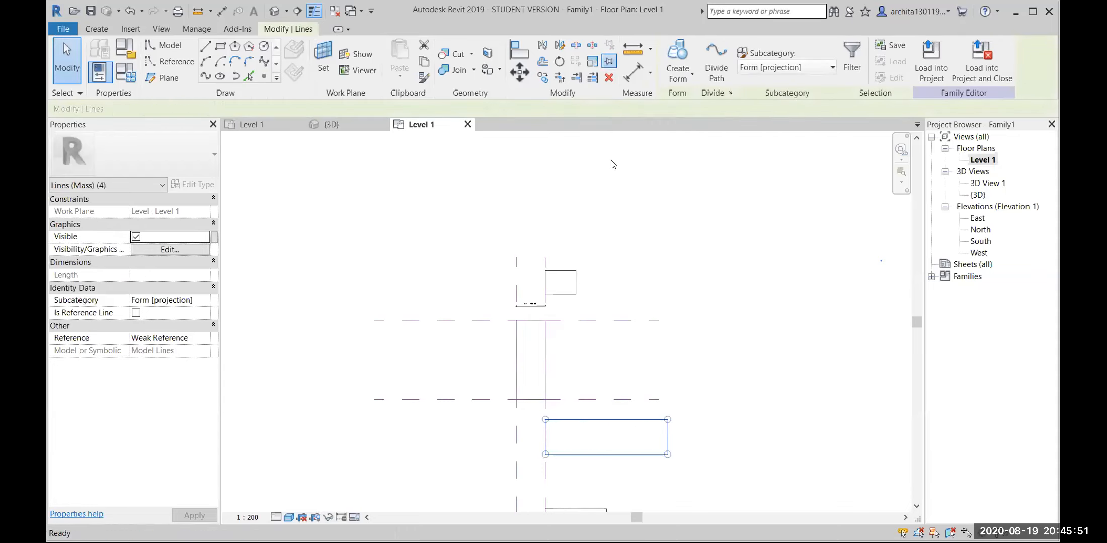
{"action": "middle_click_drag", "start_coordinate": [657, 357], "coordinate": [664, 310]}
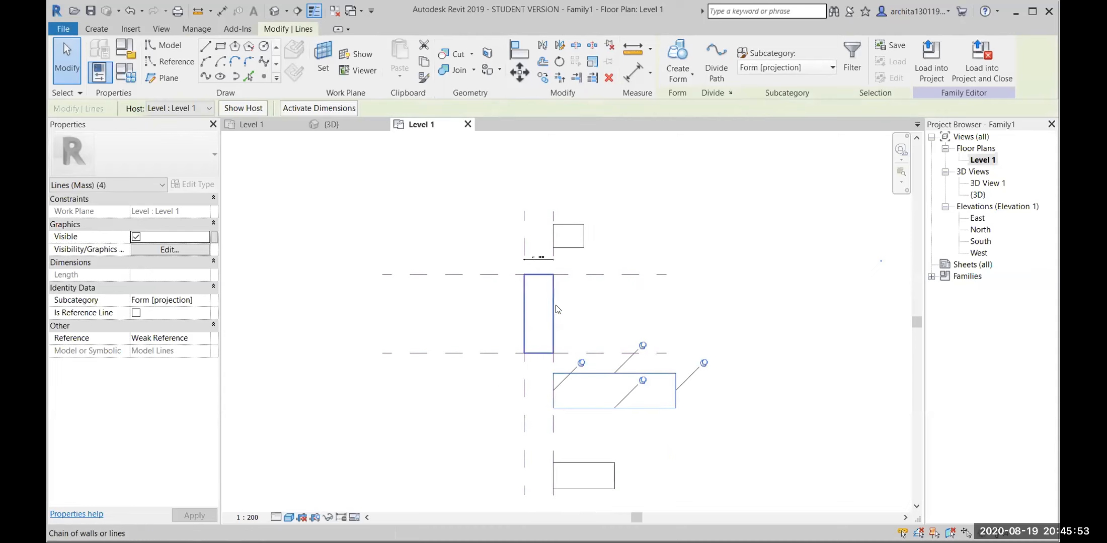
Step: Set the A1 parameter to 5000 in the family types and apply it
{"action": "left_click", "coordinate": [543, 260]}
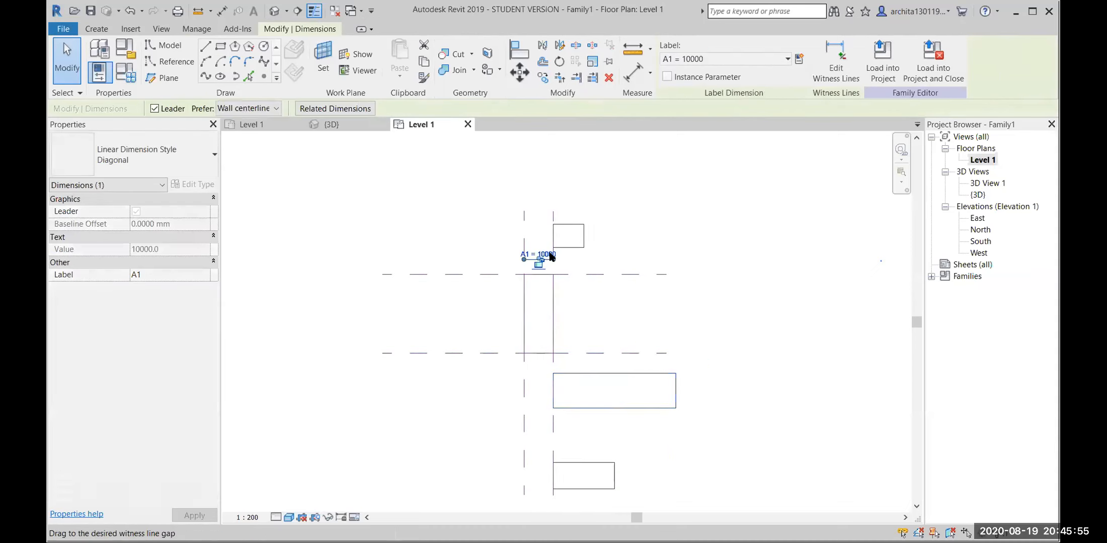
{"action": "left_click", "coordinate": [160, 77]}
{"action": "key", "text": "Escape"}
{"action": "key", "text": "Escape"}
{"action": "left_click", "coordinate": [127, 73]}
{"action": "left_click", "coordinate": [216, 249]}
{"action": "type", "text": "5000"}
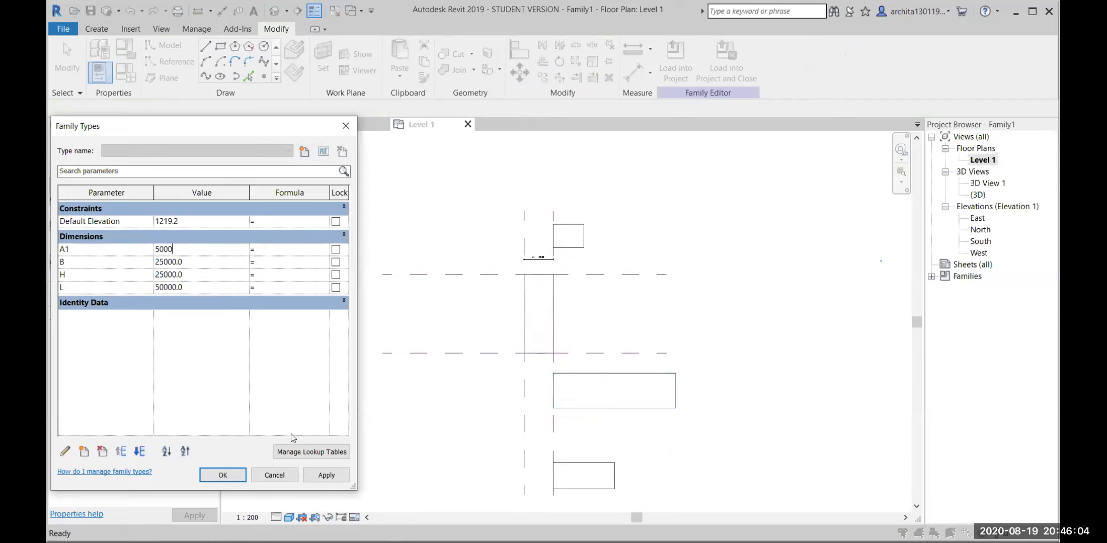
{"action": "left_click", "coordinate": [324, 478]}
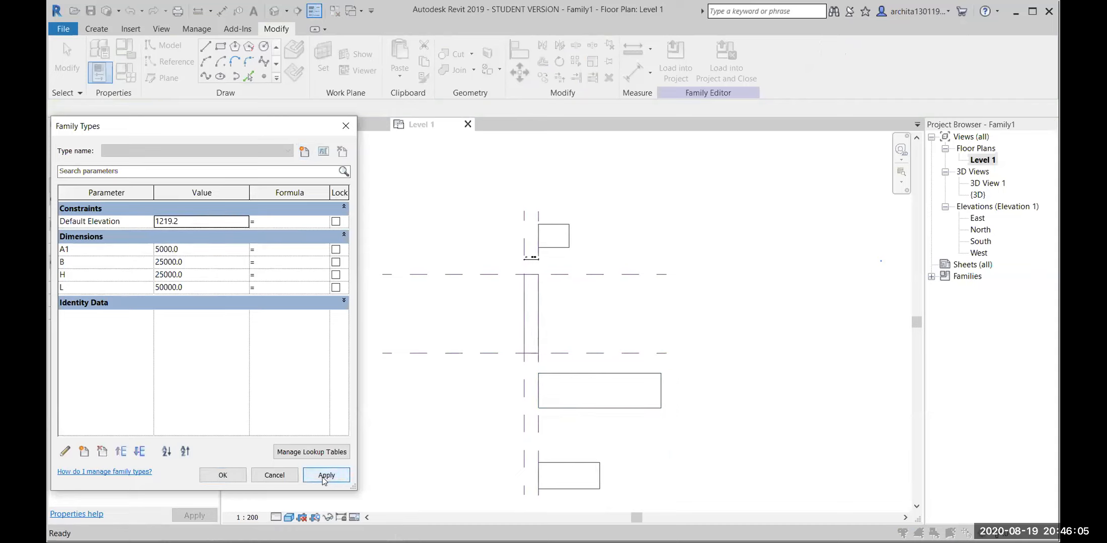
{"action": "left_click", "coordinate": [234, 475]}
Step: Examine the pinned wide rectangle against the moved right vertical reference plane, and undo the last A1 change
{"action": "scroll", "coordinate": [580, 409], "scroll_direction": "up", "scroll_amount": 3}
{"action": "scroll", "coordinate": [529, 350], "scroll_direction": "up", "scroll_amount": 2}
{"action": "left_click", "coordinate": [541, 346]}
{"action": "scroll", "coordinate": [546, 398], "scroll_direction": "up", "scroll_amount": 1}
{"action": "scroll", "coordinate": [546, 398], "scroll_direction": "down", "scroll_amount": 4}
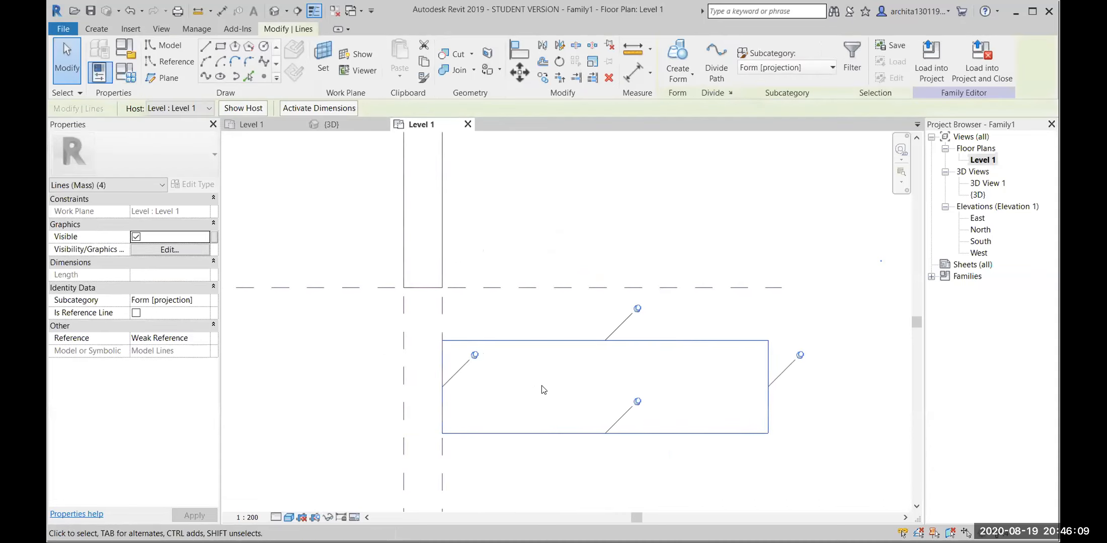
{"action": "scroll", "coordinate": [545, 387], "scroll_direction": "up", "scroll_amount": 1}
{"action": "middle_click_drag", "start_coordinate": [545, 387], "coordinate": [594, 391]}
{"action": "key", "text": "Escape"}
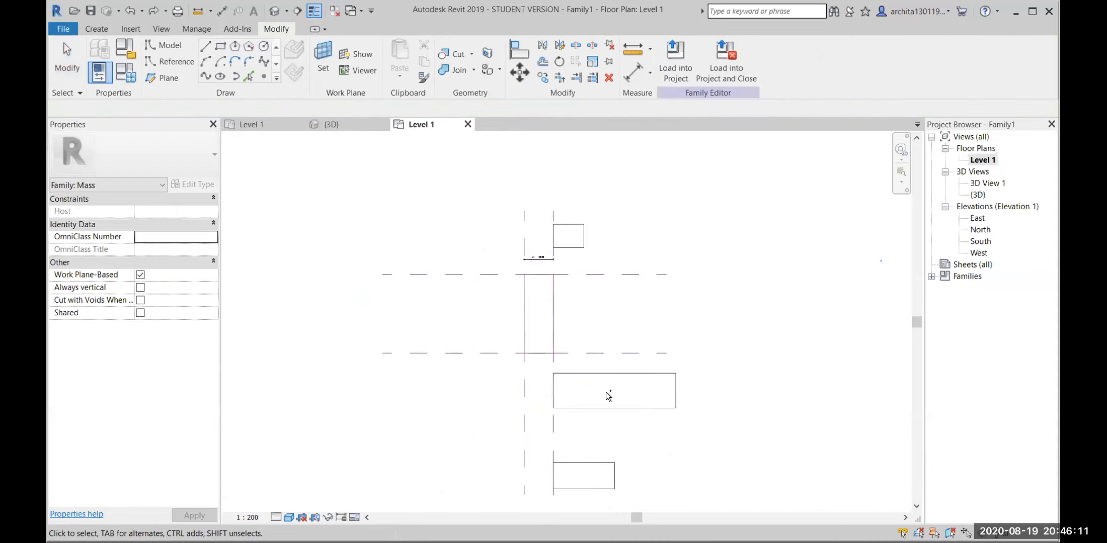
Step: Examine the pins on the wide rectangle's lines and the locks of the right vertical reference plane
{"action": "scroll", "coordinate": [564, 289], "scroll_direction": "up", "scroll_amount": 8}
{"action": "scroll", "coordinate": [524, 232], "scroll_direction": "down", "scroll_amount": 6}
{"action": "middle_click_drag", "start_coordinate": [580, 430], "coordinate": [540, 425]}
{"action": "middle_click_drag", "start_coordinate": [491, 388], "coordinate": [434, 388]}
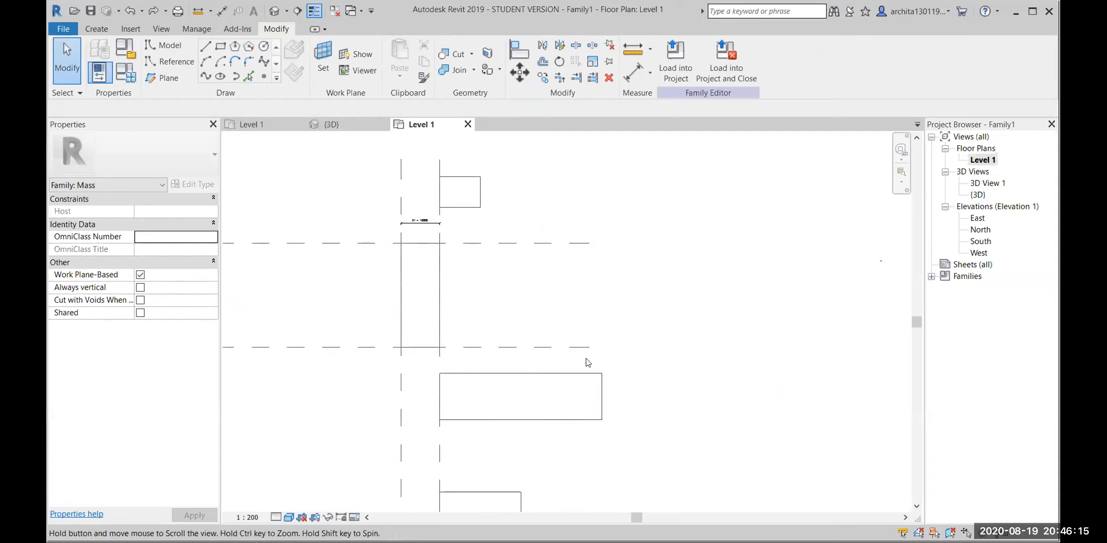
{"action": "left_click", "coordinate": [557, 374]}
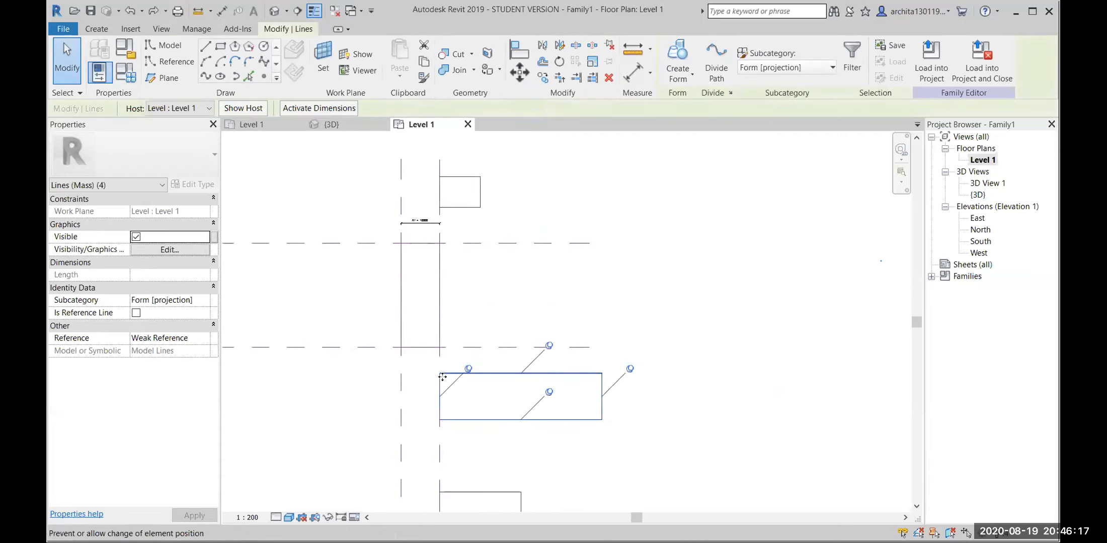
{"action": "left_click_drag", "start_coordinate": [577, 385], "coordinate": [714, 475]}
{"action": "scroll", "coordinate": [505, 376], "scroll_direction": "up", "scroll_amount": 2}
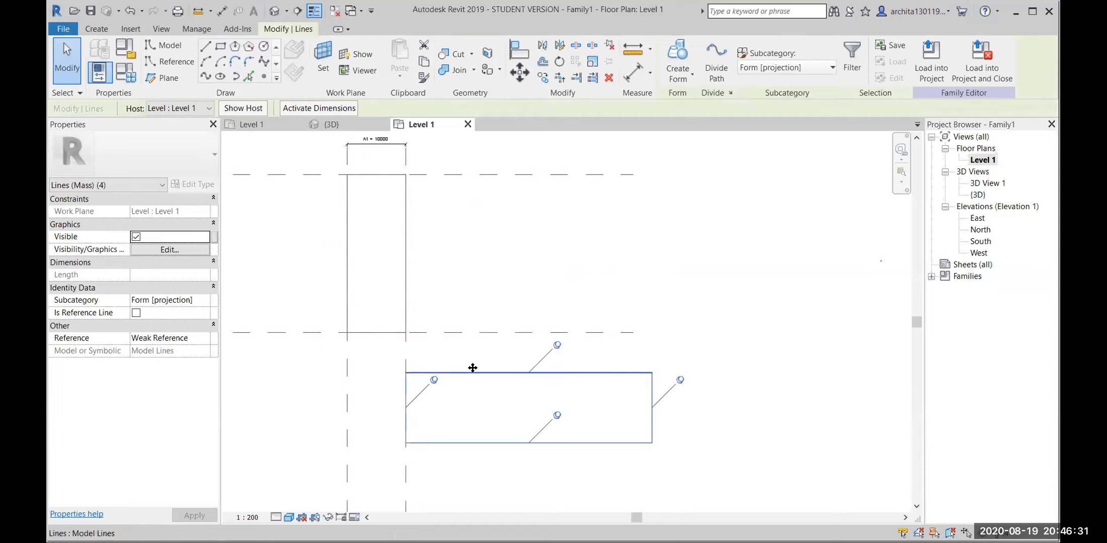
{"action": "scroll", "coordinate": [417, 418], "scroll_direction": "down", "scroll_amount": 2}
{"action": "left_click", "coordinate": [371, 470]}
{"action": "left_click", "coordinate": [408, 462]}
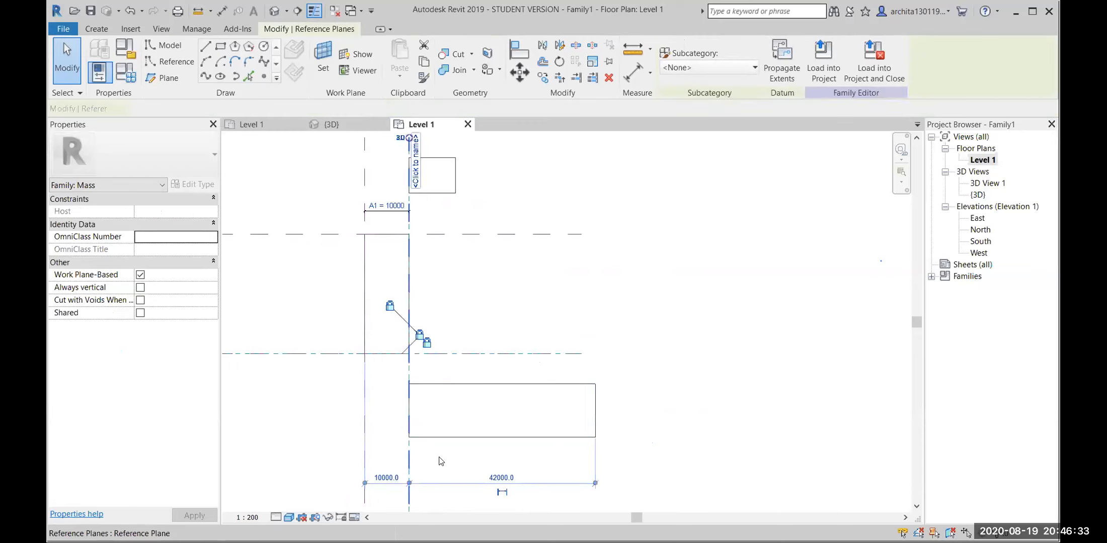
{"action": "left_click", "coordinate": [449, 432]}
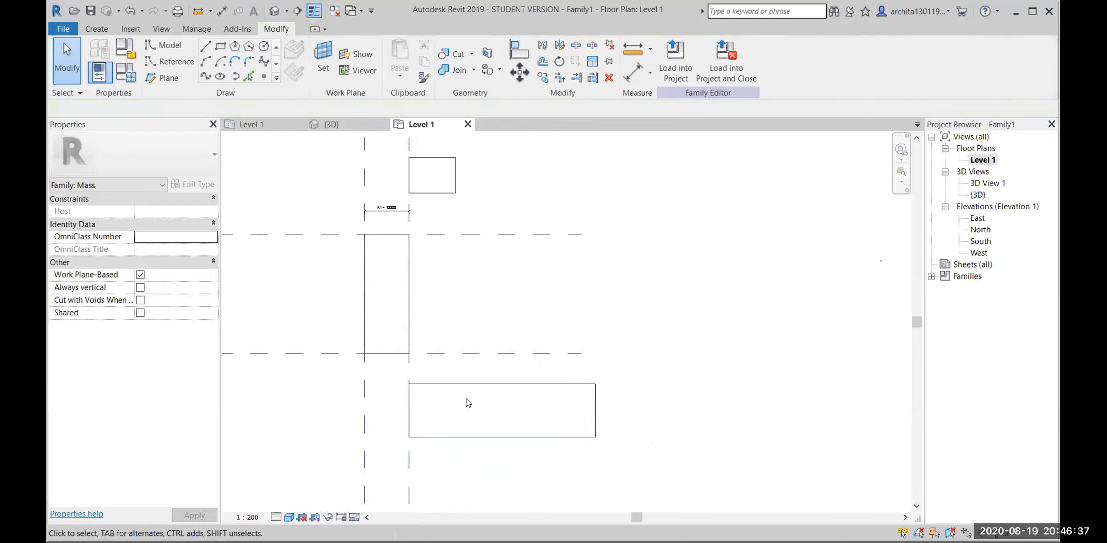
Step: Select all four lines of the pinned wide rectangle as one chain
{"action": "left_click_drag", "start_coordinate": [608, 451], "coordinate": [566, 384]}
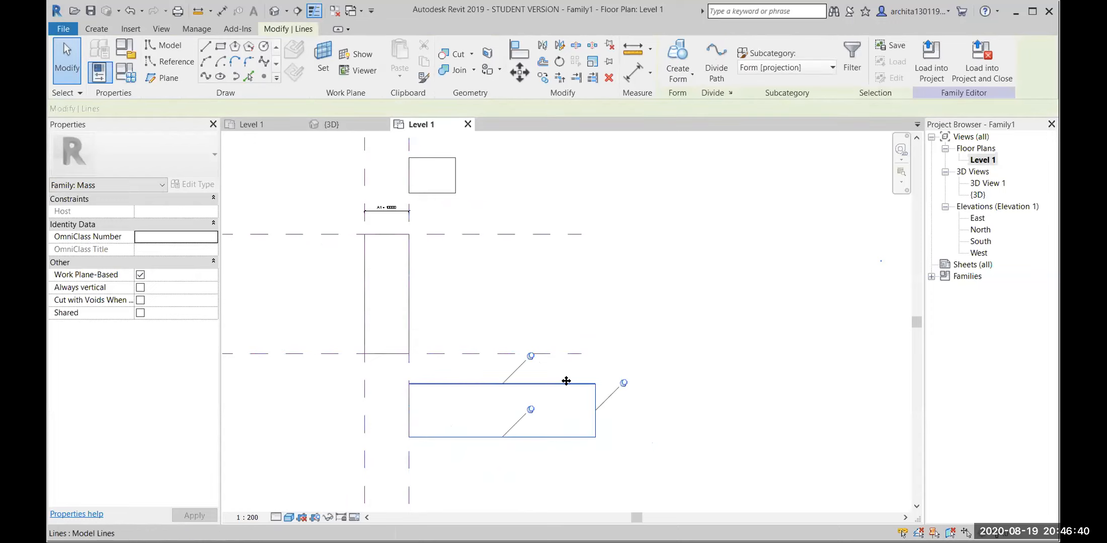
{"action": "left_click", "coordinate": [643, 439]}
{"action": "key", "text": "Tab"}
{"action": "left_click", "coordinate": [569, 387]}
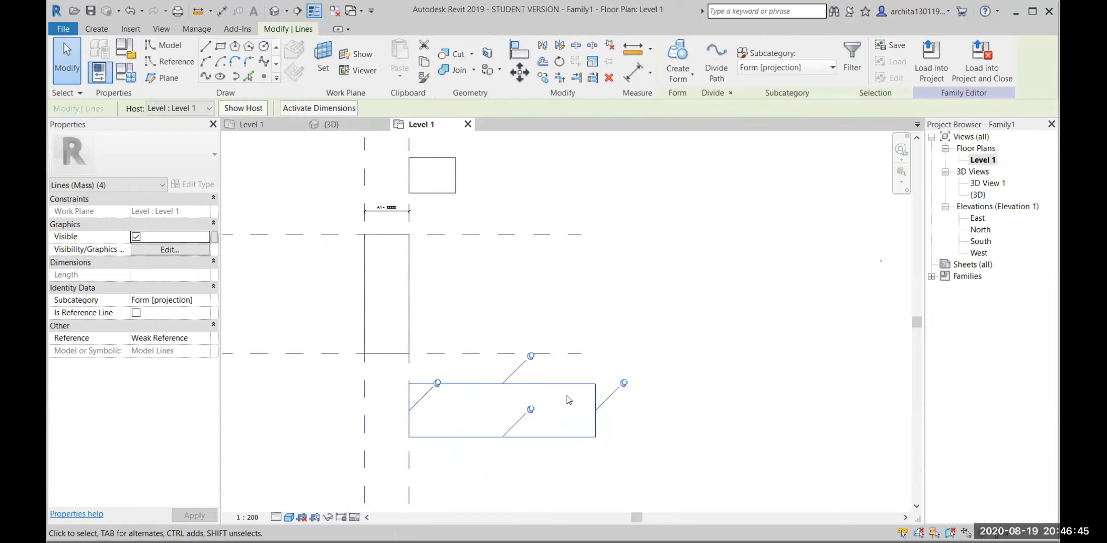
Step: Unpin all four lines of the wide rectangle below the reference planes and clear the selection
{"action": "left_click", "coordinate": [531, 357]}
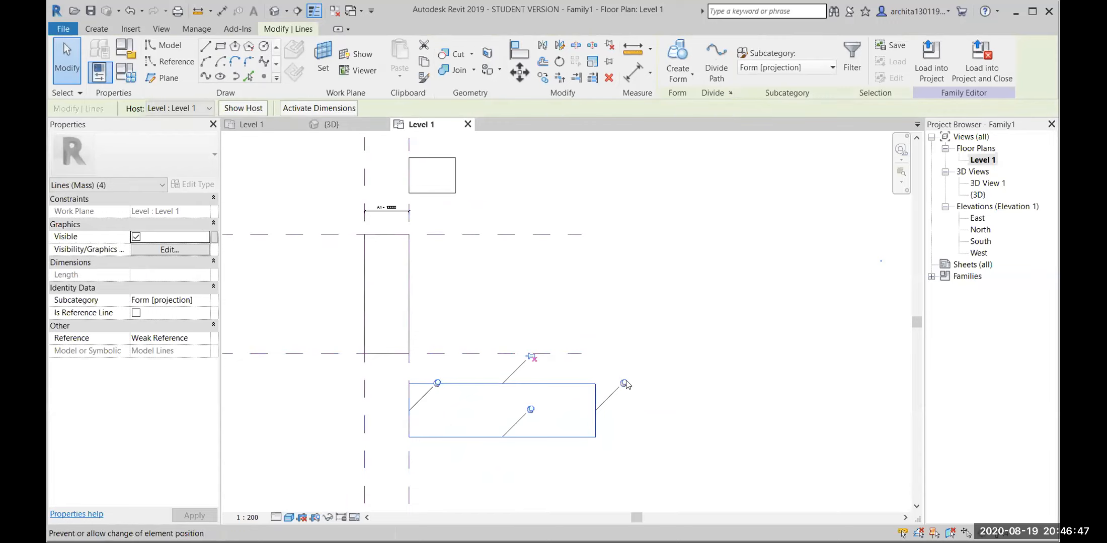
{"action": "left_click", "coordinate": [624, 383]}
{"action": "left_click", "coordinate": [531, 410]}
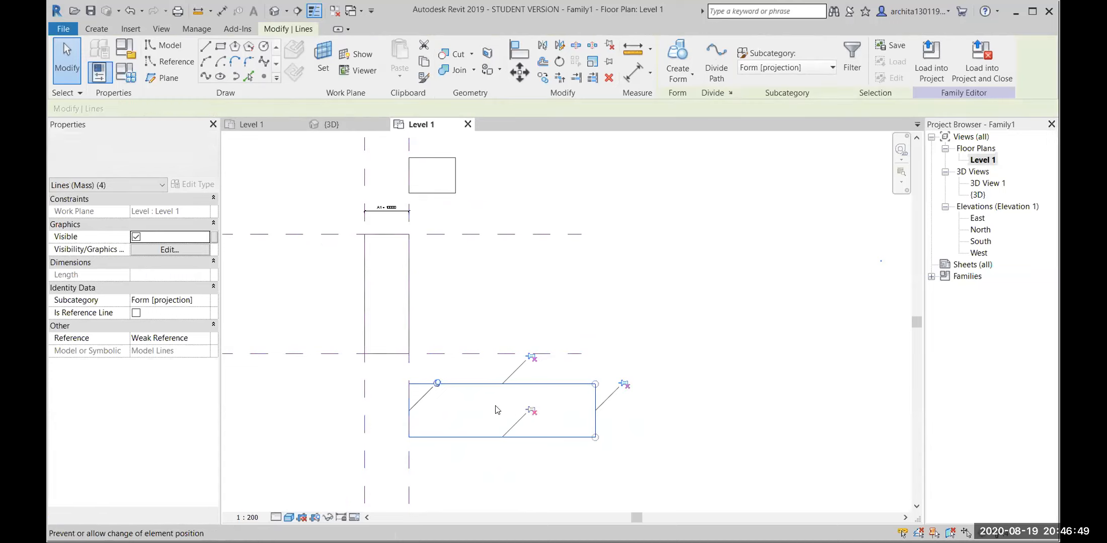
{"action": "left_click", "coordinate": [436, 381]}
{"action": "left_click", "coordinate": [654, 445]}
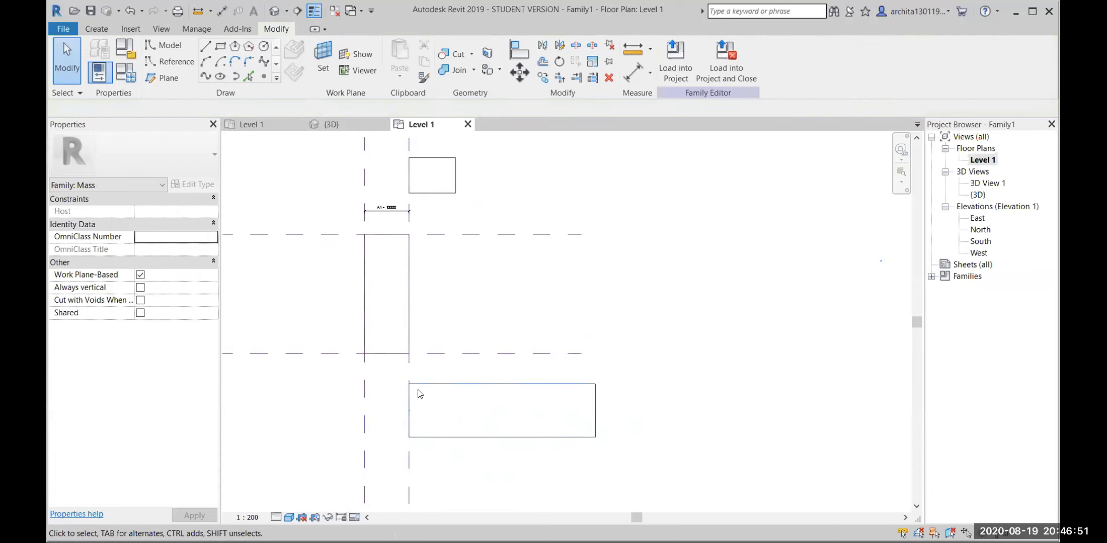
Step: Delete the unpinned wide rectangle
{"action": "left_click_drag", "start_coordinate": [398, 375], "coordinate": [642, 452]}
{"action": "key", "text": "Delete"}
{"action": "scroll", "coordinate": [639, 443], "scroll_direction": "down", "scroll_amount": 3}
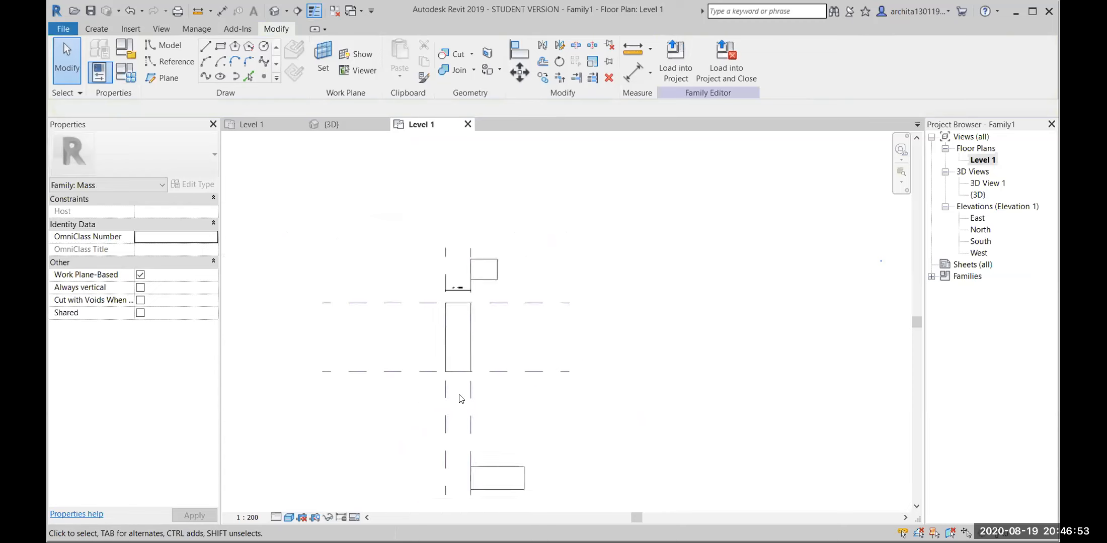
Step: Examine the pins of the Center (Front/Back) and Center (Left/Right) reference planes
{"action": "left_click", "coordinate": [439, 386]}
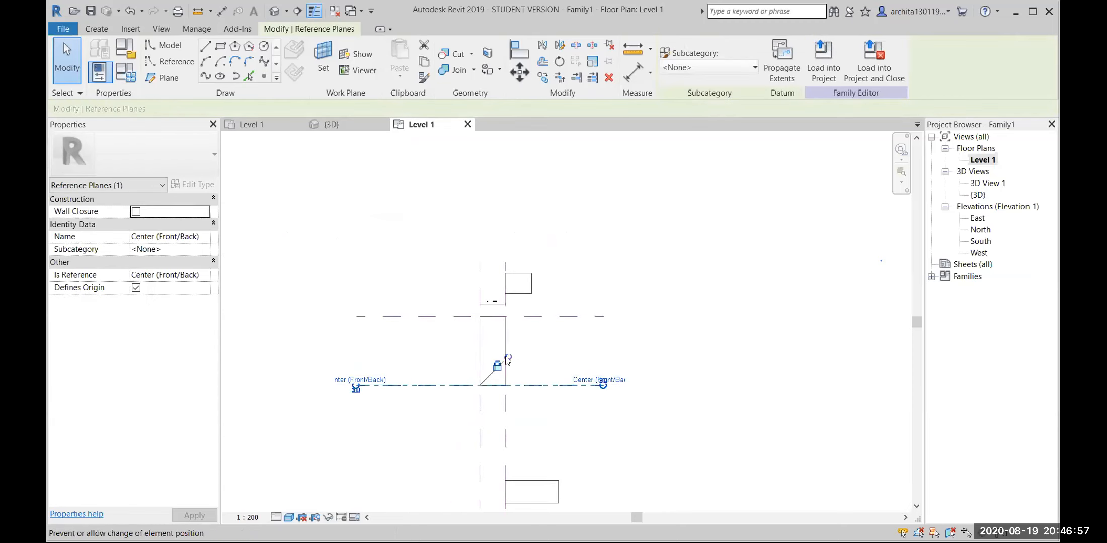
{"action": "left_click", "coordinate": [537, 417]}
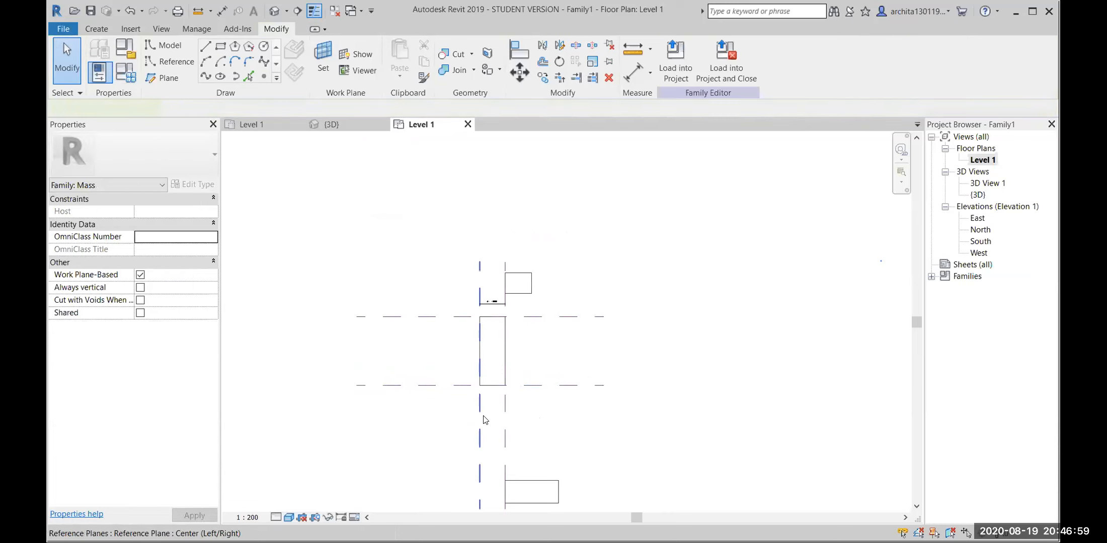
{"action": "left_click", "coordinate": [481, 418]}
{"action": "left_click", "coordinate": [400, 424]}
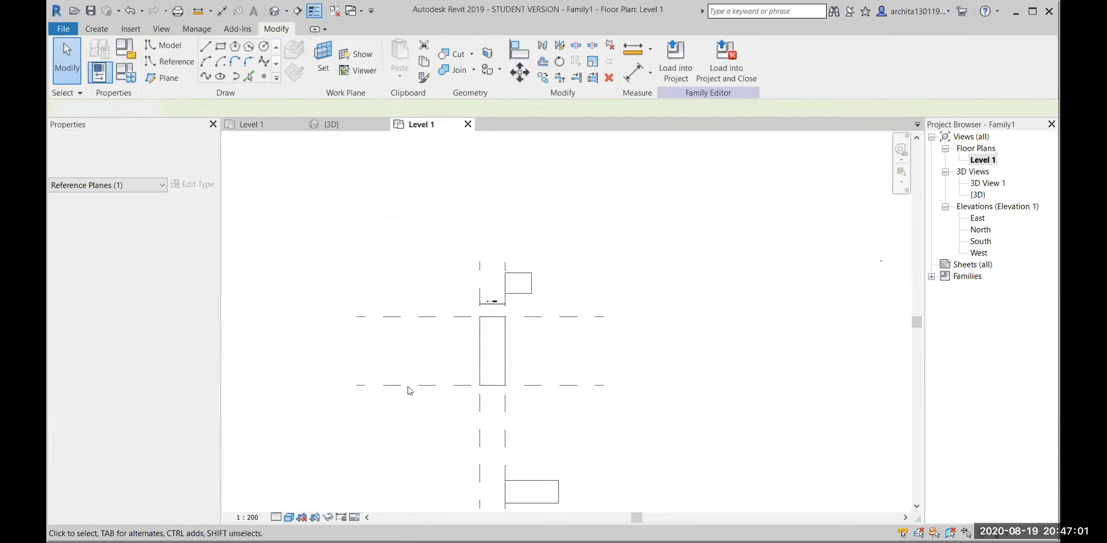
{"action": "left_click", "coordinate": [436, 384]}
{"action": "left_click", "coordinate": [495, 425]}
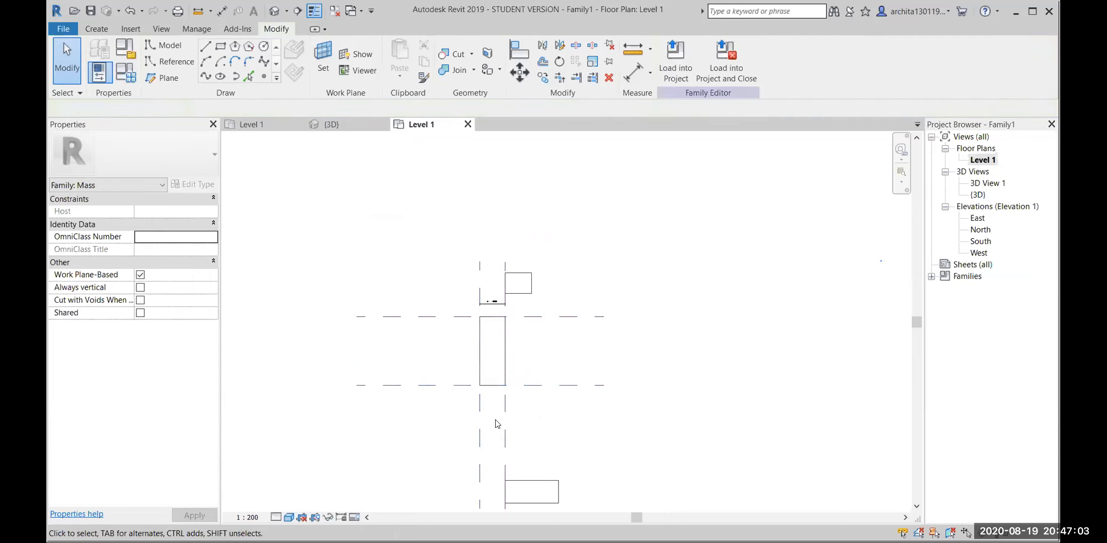
{"action": "left_click", "coordinate": [480, 432]}
{"action": "left_click", "coordinate": [421, 428]}
{"action": "scroll", "coordinate": [494, 438], "scroll_direction": "down", "scroll_amount": 1}
{"action": "middle_click_drag", "start_coordinate": [494, 439], "coordinate": [455, 441]}
{"action": "scroll", "coordinate": [455, 337], "scroll_direction": "up", "scroll_amount": 4}
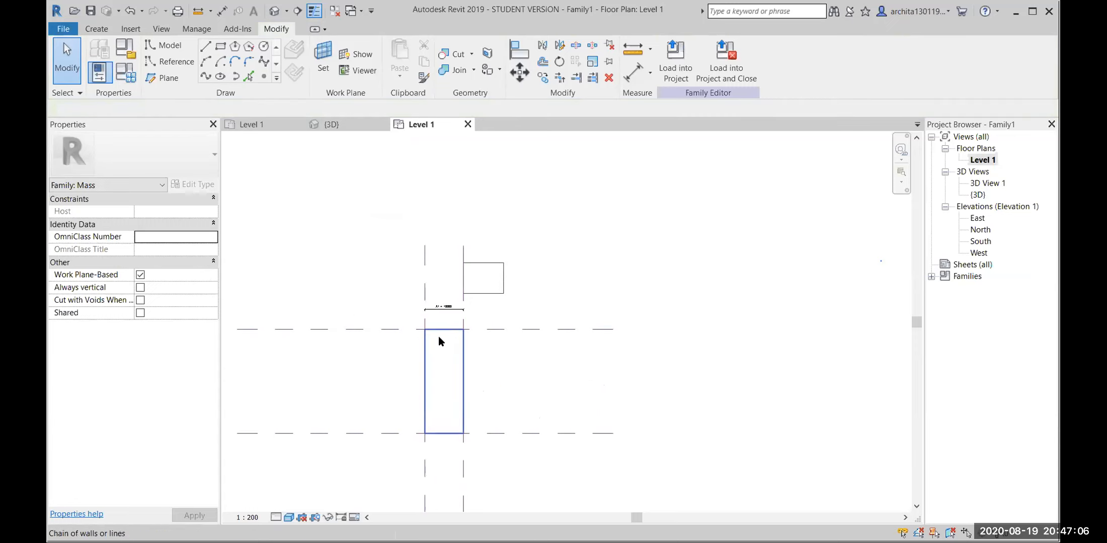
Step: Set the A1 parameter to 20000 in the family types, apply it and accept the dialog
{"action": "left_click", "coordinate": [445, 308]}
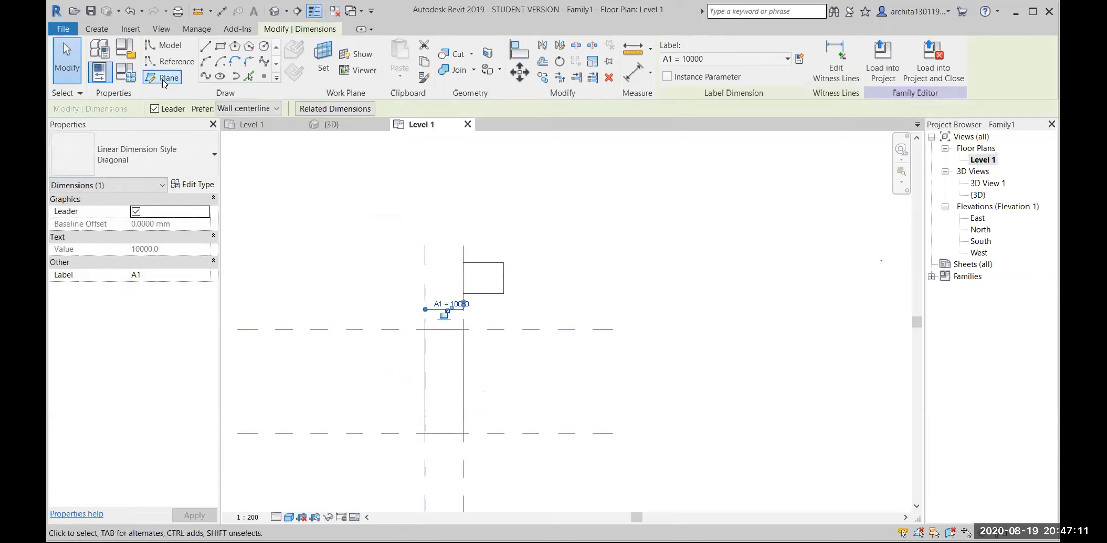
{"action": "left_click", "coordinate": [125, 50]}
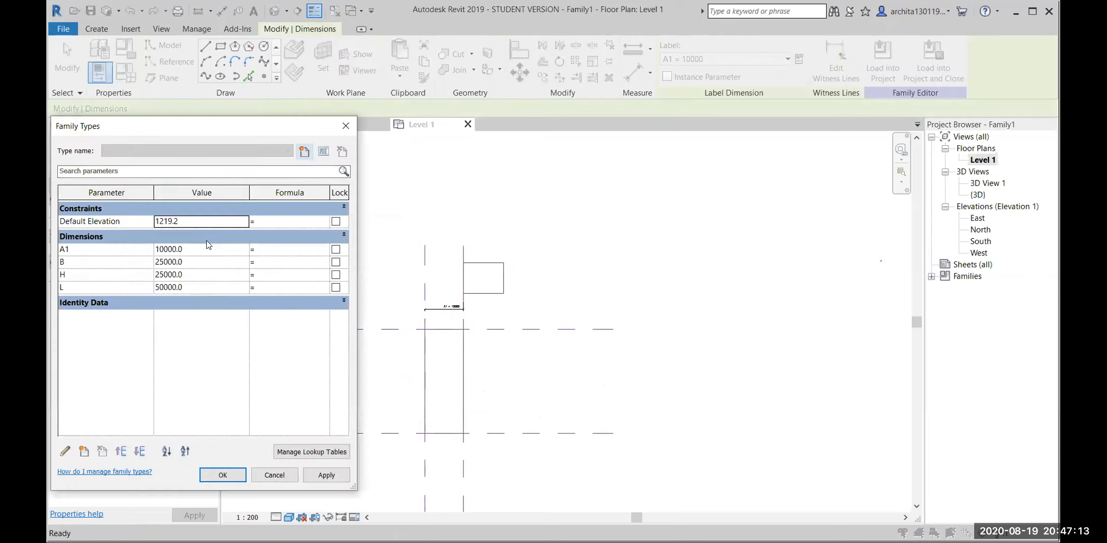
{"action": "left_click", "coordinate": [207, 241]}
{"action": "left_click", "coordinate": [343, 234]}
{"action": "left_click", "coordinate": [208, 252]}
{"action": "type", "text": "20000"}
{"action": "left_click", "coordinate": [324, 478]}
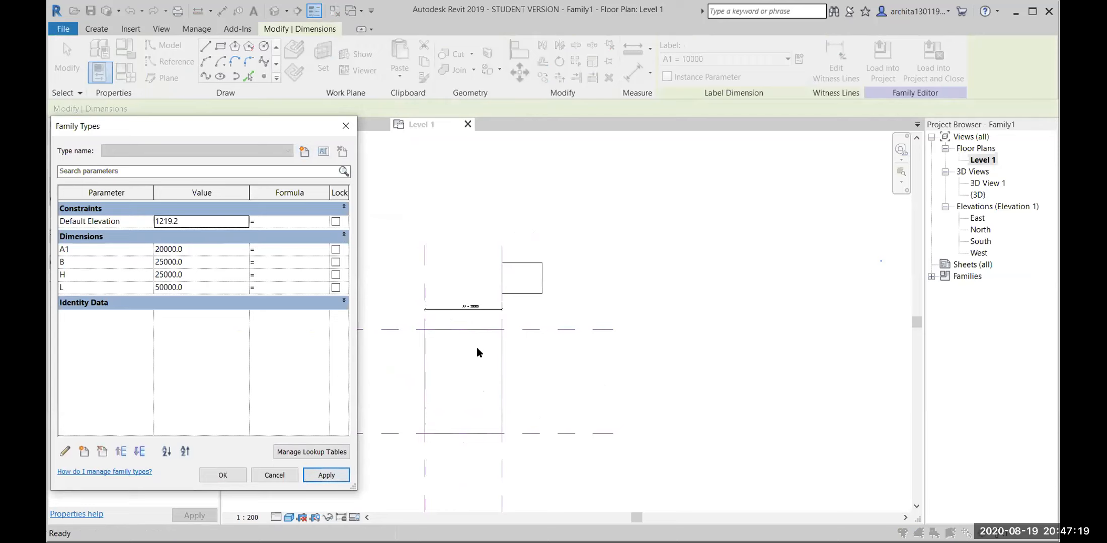
{"action": "left_click", "coordinate": [225, 474]}
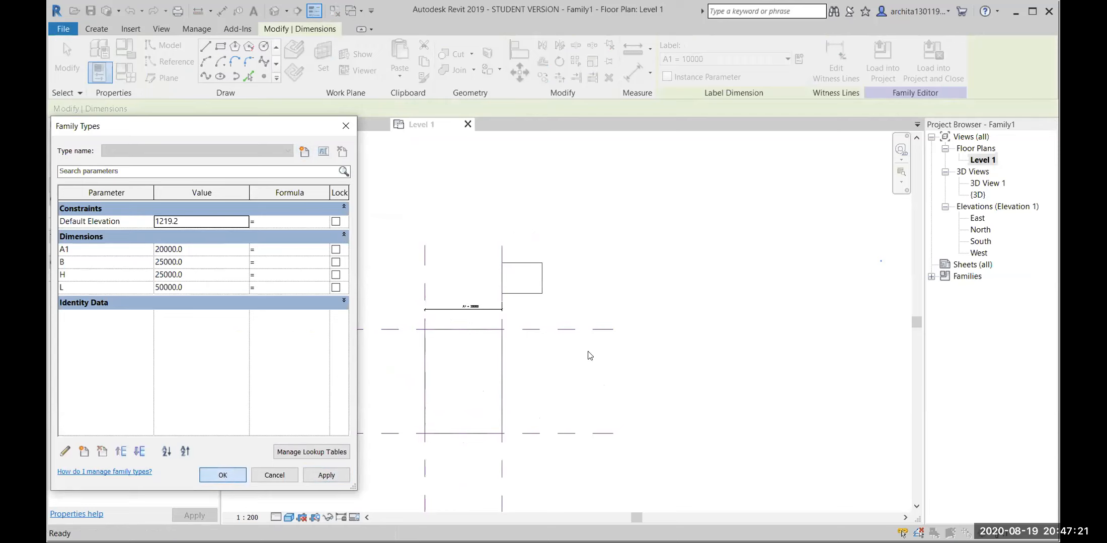
Step: Examine the pin of the Center (Left/Right) reference plane and the locks of the right vertical reference plane
{"action": "scroll", "coordinate": [456, 399], "scroll_direction": "down", "scroll_amount": 1}
{"action": "left_click", "coordinate": [434, 310]}
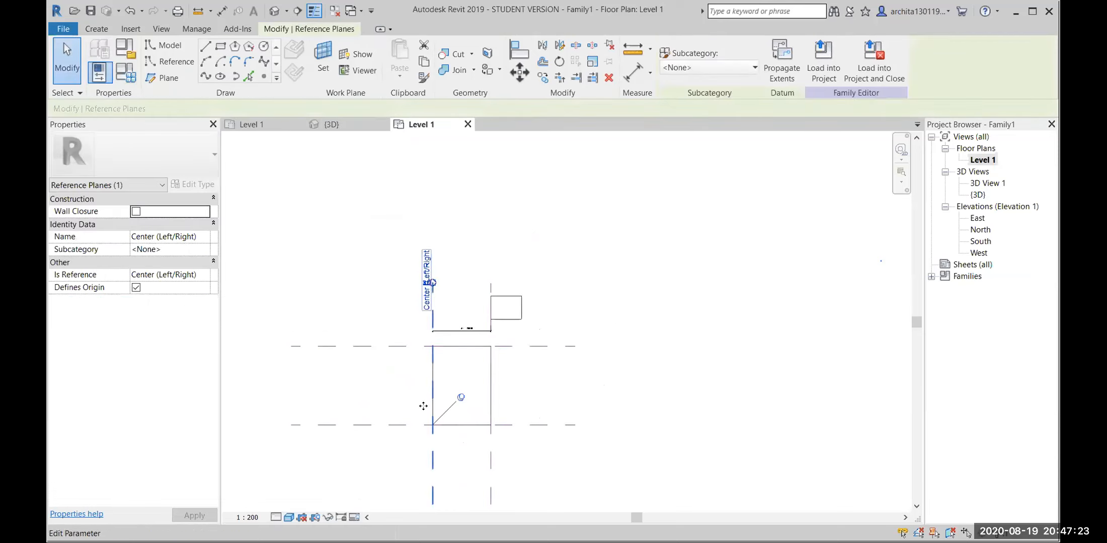
{"action": "scroll", "coordinate": [407, 303], "scroll_direction": "down", "scroll_amount": 1}
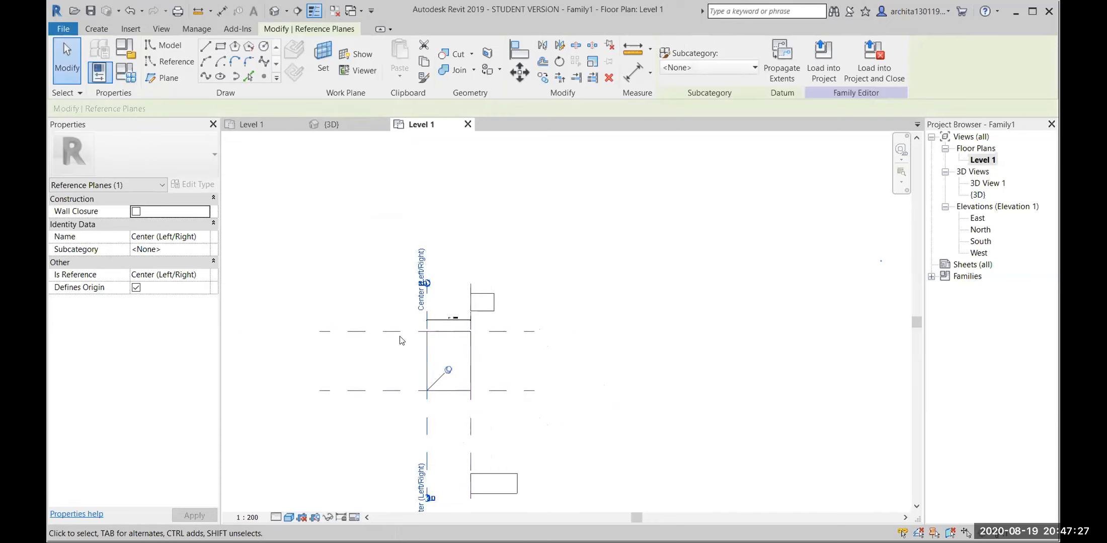
{"action": "left_click", "coordinate": [471, 425]}
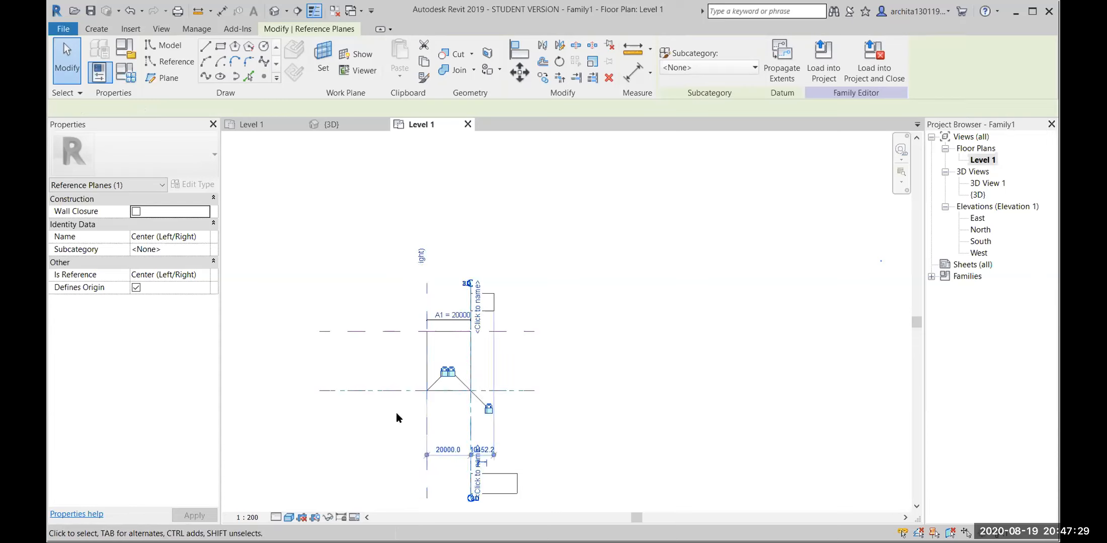
{"action": "left_click", "coordinate": [638, 440]}
{"action": "middle_click_drag", "start_coordinate": [484, 412], "coordinate": [692, 310]}
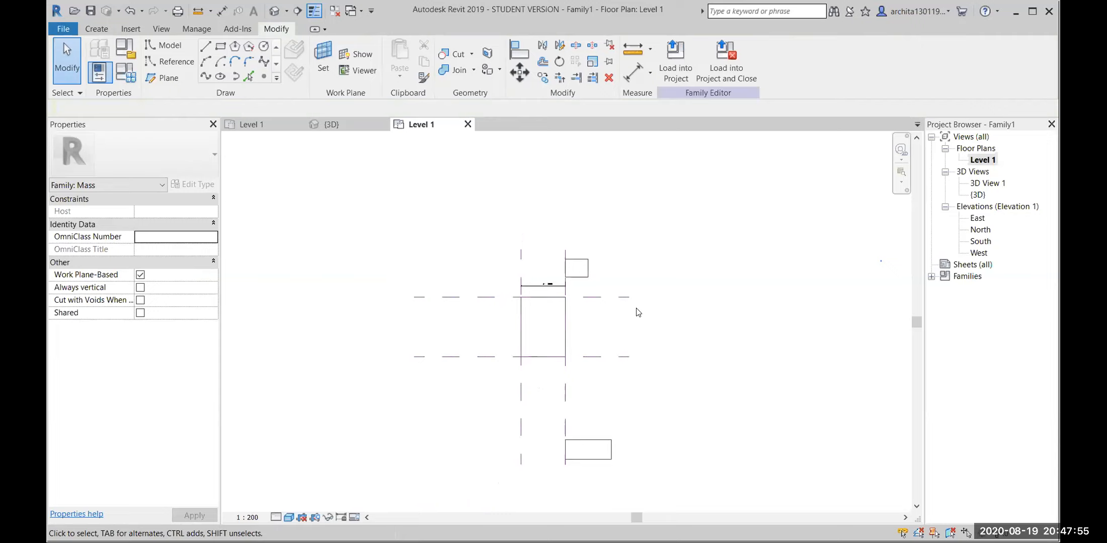
Step: Inspect the lower rectangle's line chain, the Center (Left/Right) plane and the upper horizontal reference plane
{"action": "scroll", "coordinate": [588, 360], "scroll_direction": "up", "scroll_amount": 1}
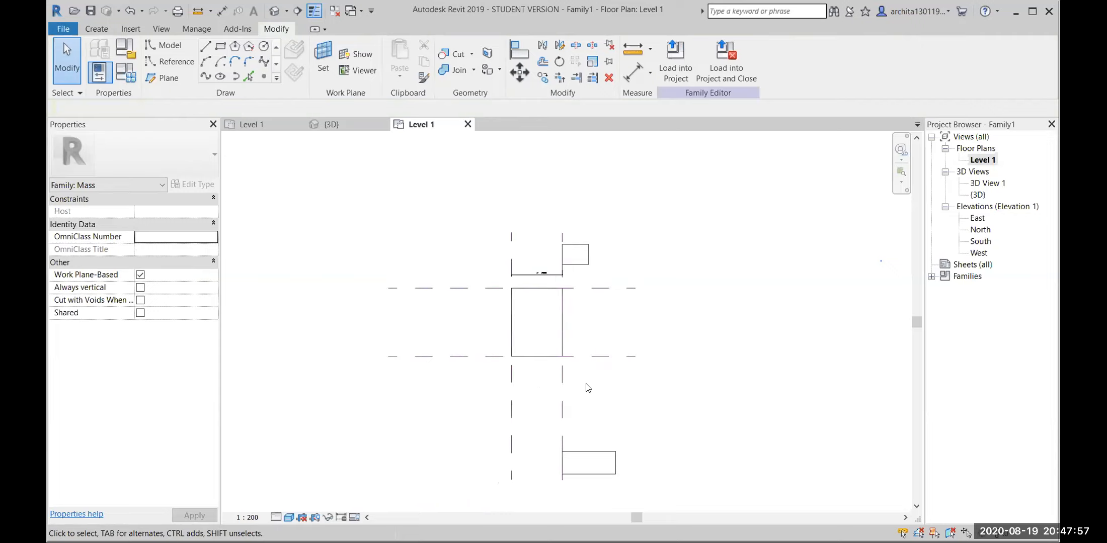
{"action": "left_click", "coordinate": [579, 453]}
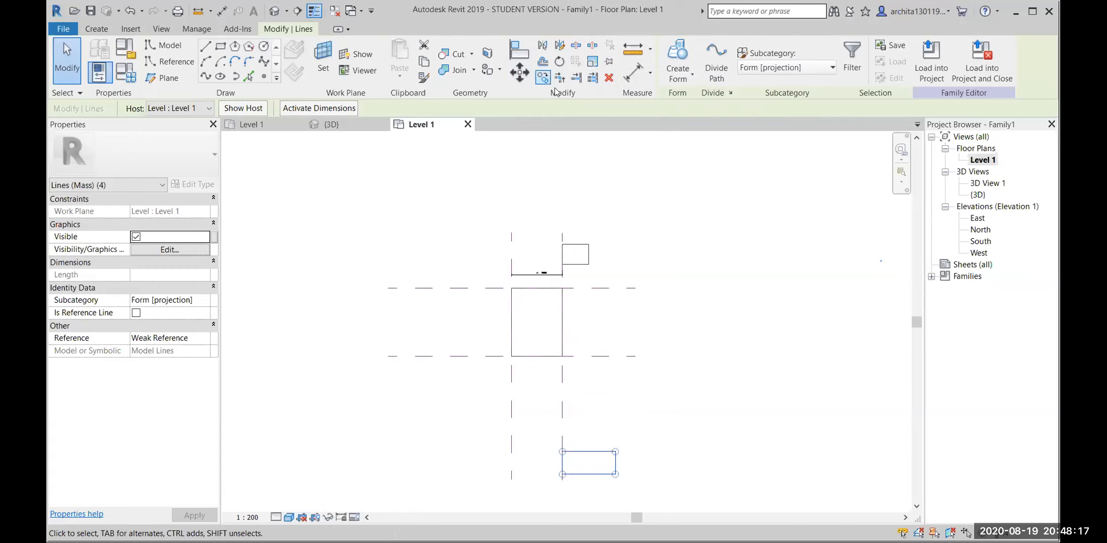
{"action": "left_click", "coordinate": [661, 175]}
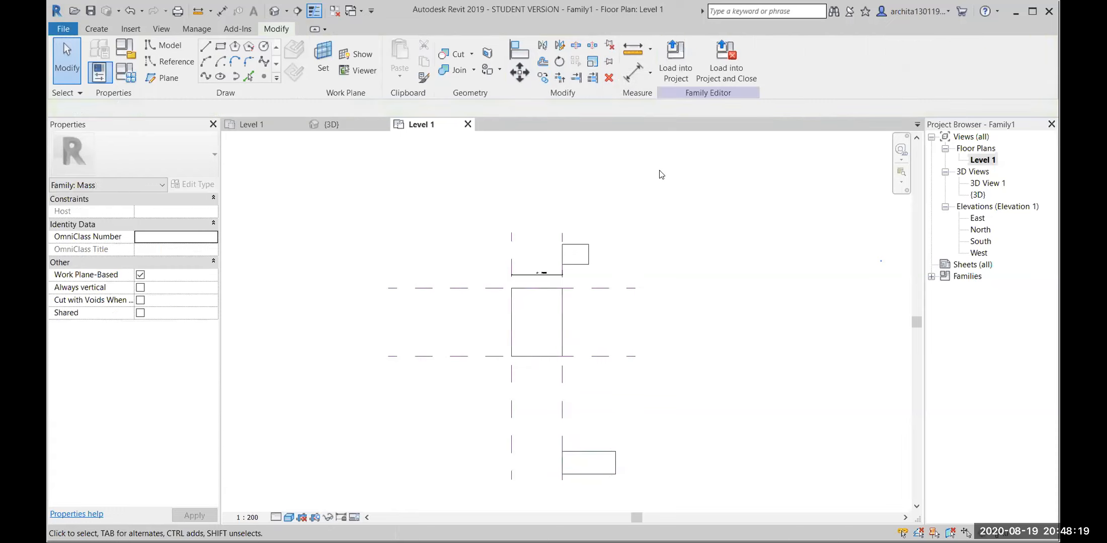
{"action": "middle_click_drag", "start_coordinate": [655, 303], "coordinate": [564, 320]}
{"action": "scroll", "coordinate": [503, 370], "scroll_direction": "up", "scroll_amount": 2}
{"action": "scroll", "coordinate": [510, 400], "scroll_direction": "up", "scroll_amount": 2}
{"action": "scroll", "coordinate": [564, 320], "scroll_direction": "down", "scroll_amount": 1}
{"action": "scroll", "coordinate": [564, 322], "scroll_direction": "down", "scroll_amount": 1}
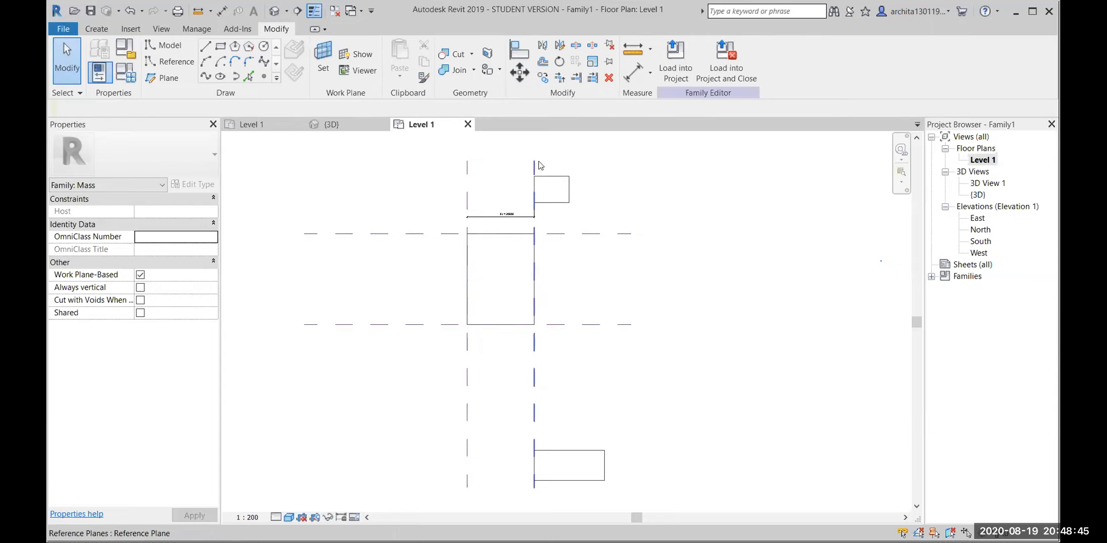
{"action": "left_click", "coordinate": [467, 390]}
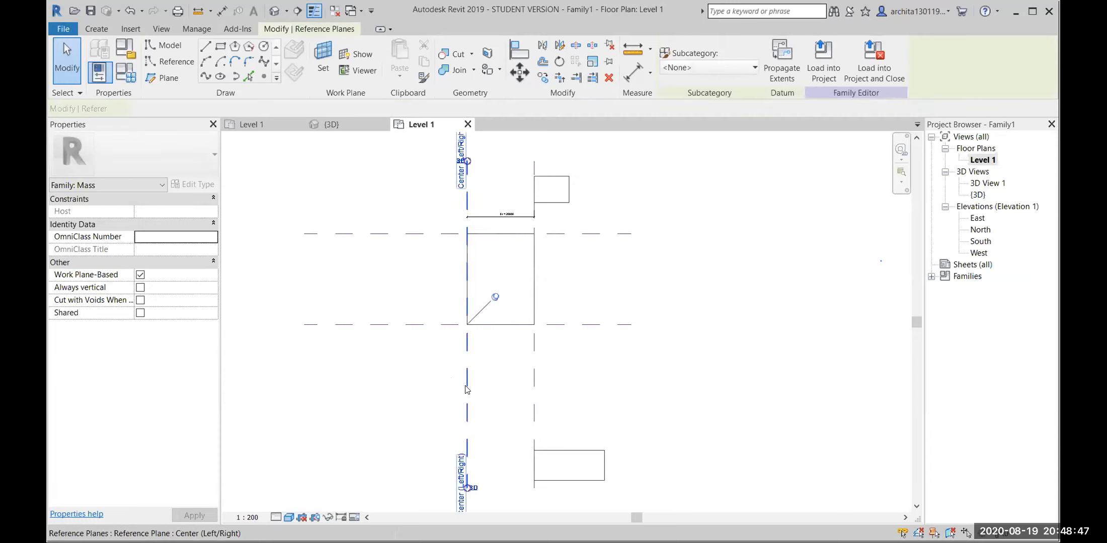
{"action": "left_click", "coordinate": [639, 358]}
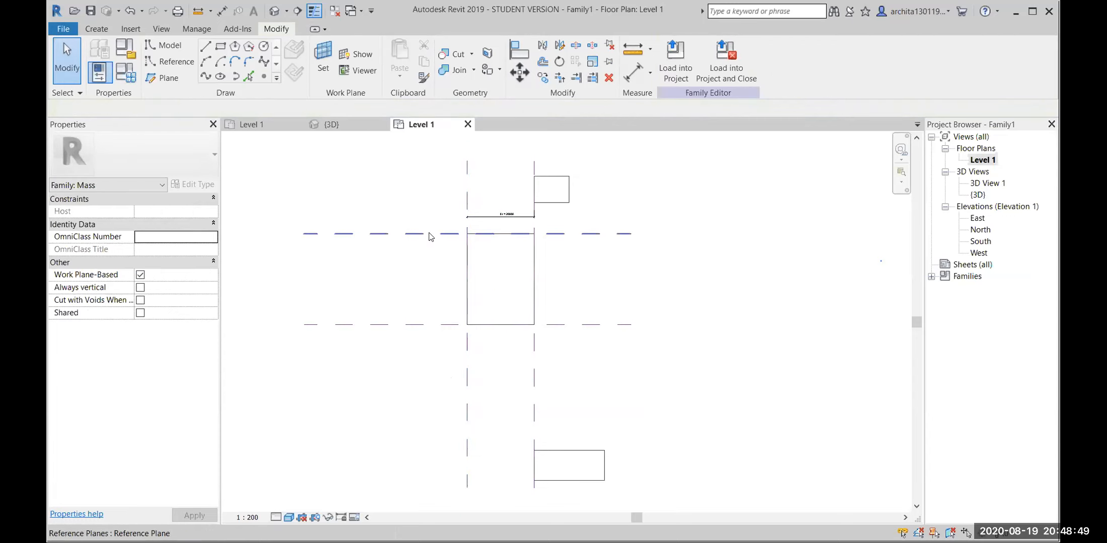
{"action": "left_click", "coordinate": [427, 233]}
{"action": "left_click", "coordinate": [718, 308]}
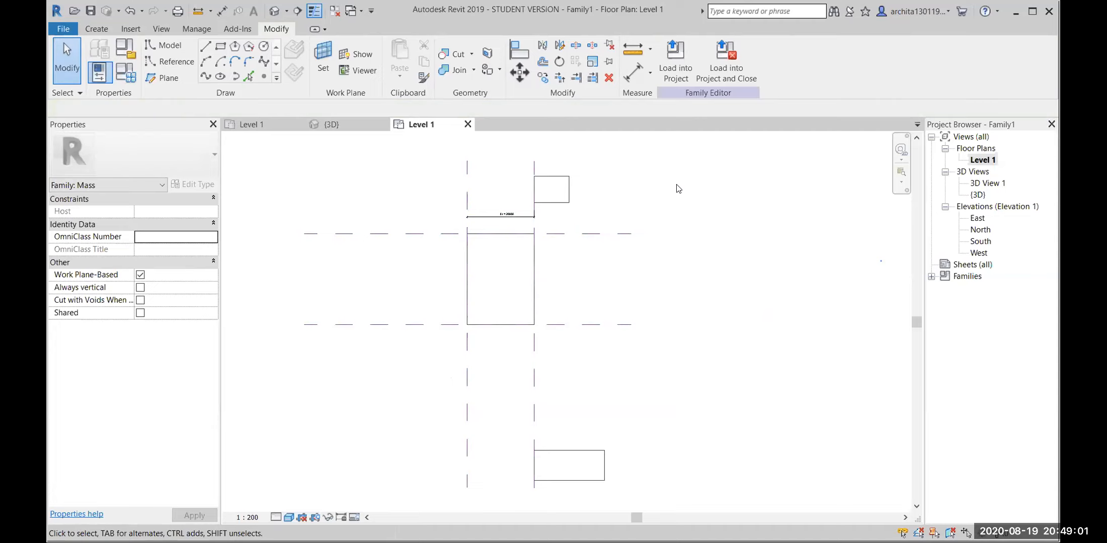
Step: Delete the small upper rectangle, the A1 dimension, the central profile and the lower rectangle
{"action": "middle_click_drag", "start_coordinate": [608, 256], "coordinate": [552, 246]}
{"action": "left_click_drag", "start_coordinate": [375, 150], "coordinate": [555, 356]}
{"action": "key", "text": "Delete"}
{"action": "left_click_drag", "start_coordinate": [463, 426], "coordinate": [561, 481]}
{"action": "key", "text": "Delete"}
{"action": "scroll", "coordinate": [561, 482], "scroll_direction": "up", "scroll_amount": 1}
Step: Delete the right vertical and upper horizontal reference planes, keeping only the two center planes
{"action": "scroll", "coordinate": [514, 310], "scroll_direction": "down", "scroll_amount": 1}
{"action": "middle_click_drag", "start_coordinate": [501, 274], "coordinate": [555, 410]}
{"action": "scroll", "coordinate": [587, 352], "scroll_direction": "up", "scroll_amount": 1}
{"action": "left_click_drag", "start_coordinate": [586, 353], "coordinate": [487, 276]}
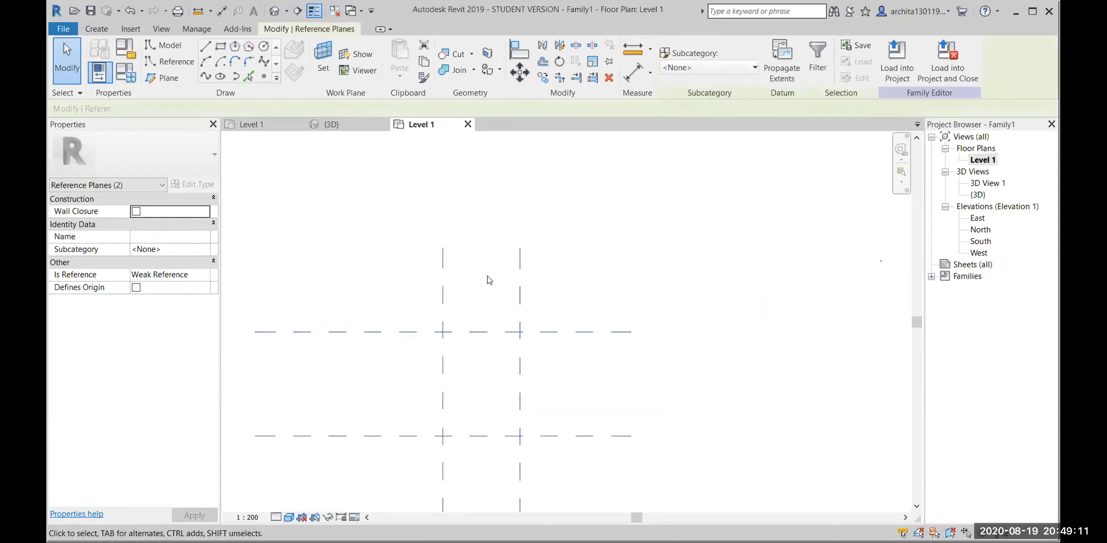
{"action": "key", "text": "Delete"}
{"action": "scroll", "coordinate": [553, 278], "scroll_direction": "down", "scroll_amount": 4}
{"action": "scroll", "coordinate": [459, 345], "scroll_direction": "up", "scroll_amount": 3}
{"action": "middle_click_drag", "start_coordinate": [526, 361], "coordinate": [526, 340]}
{"action": "scroll", "coordinate": [521, 406], "scroll_direction": "up", "scroll_amount": 2}
{"action": "scroll", "coordinate": [524, 393], "scroll_direction": "down", "scroll_amount": 1}
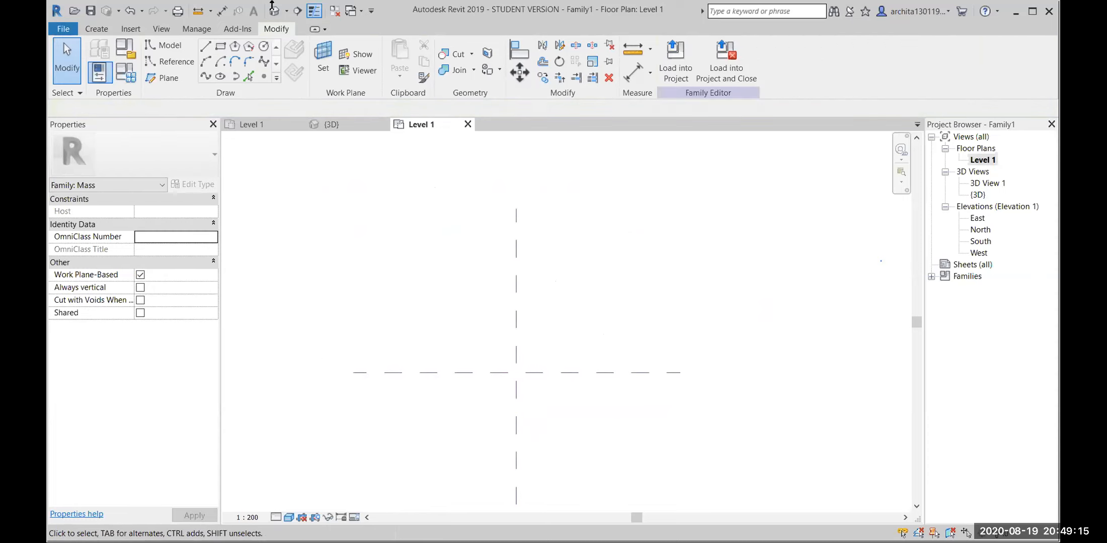
Step: Draw a horizontal reference plane 32000 above the Center (Front/Back) plane, matching its length
{"action": "middle_click_drag", "start_coordinate": [595, 398], "coordinate": [602, 363]}
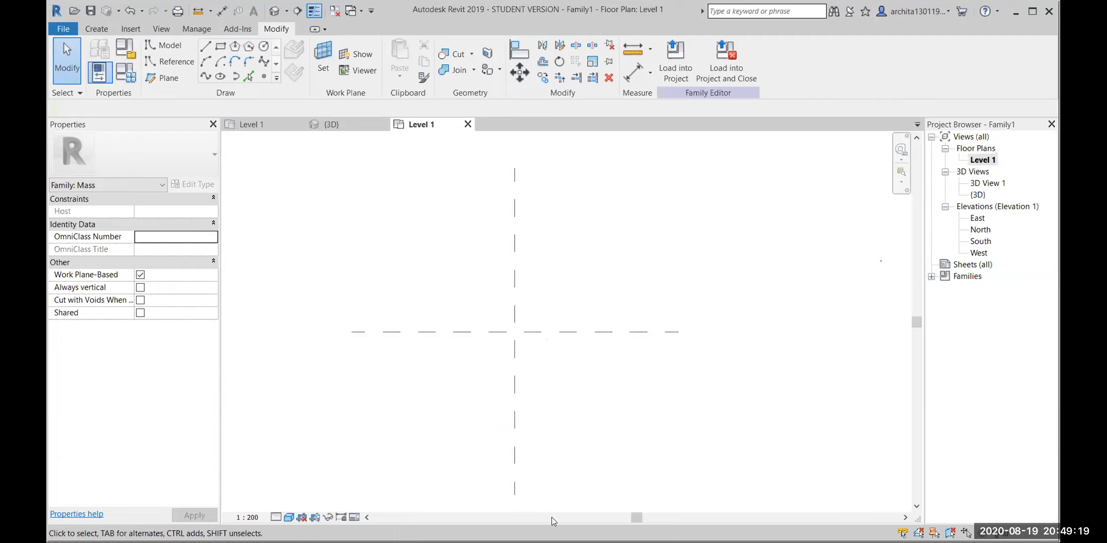
{"action": "scroll", "coordinate": [618, 365], "scroll_direction": "down", "scroll_amount": 2}
{"action": "scroll", "coordinate": [607, 376], "scroll_direction": "up", "scroll_amount": 1}
{"action": "middle_click_drag", "start_coordinate": [584, 368], "coordinate": [565, 350]}
{"action": "scroll", "coordinate": [509, 264], "scroll_direction": "up", "scroll_amount": 2}
{"action": "middle_click_drag", "start_coordinate": [499, 251], "coordinate": [506, 252]}
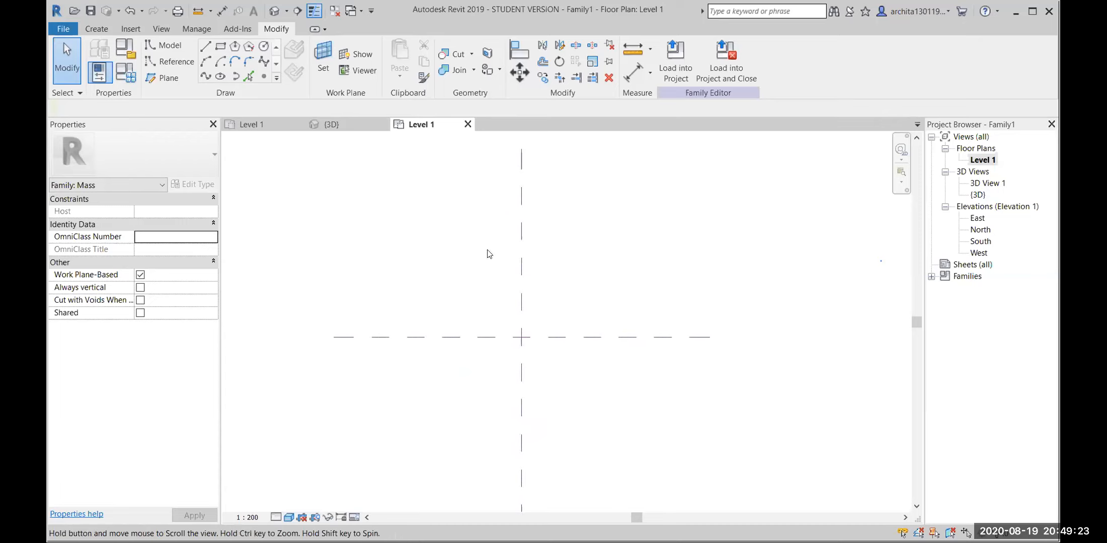
{"action": "left_click", "coordinate": [166, 79]}
{"action": "left_click", "coordinate": [334, 214]}
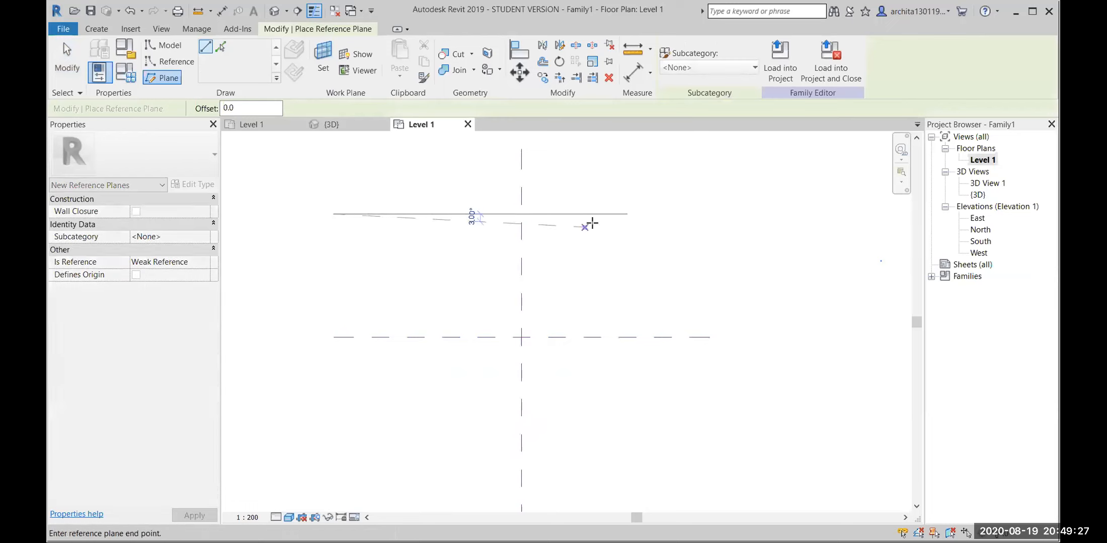
{"action": "left_click", "coordinate": [709, 214]}
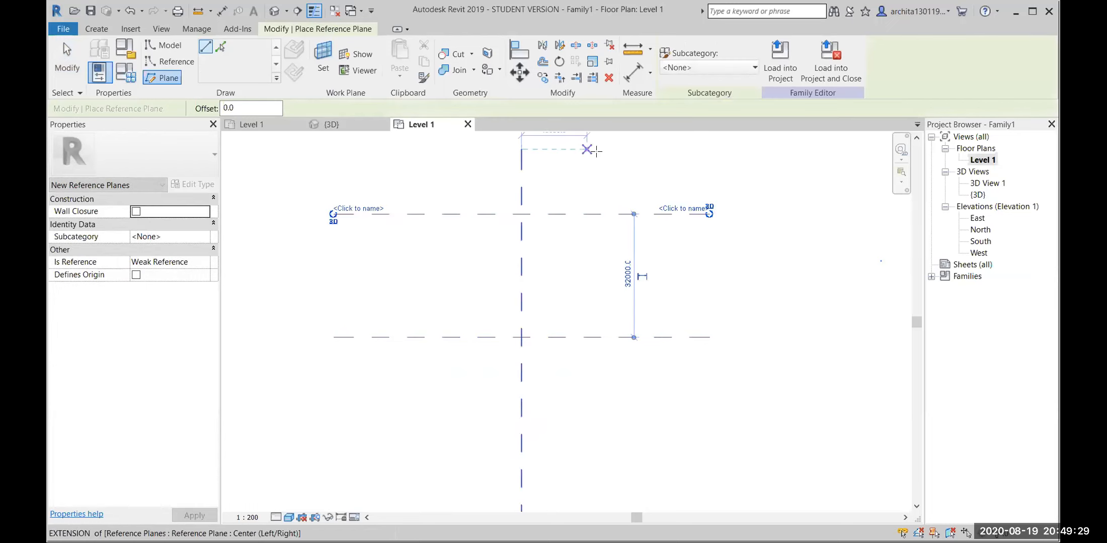
Step: Draw a vertical reference plane 27000 to the right of the Center (Left/Right) plane and end the command
{"action": "left_click", "coordinate": [625, 149]}
{"action": "scroll", "coordinate": [621, 239], "scroll_direction": "down", "scroll_amount": 2}
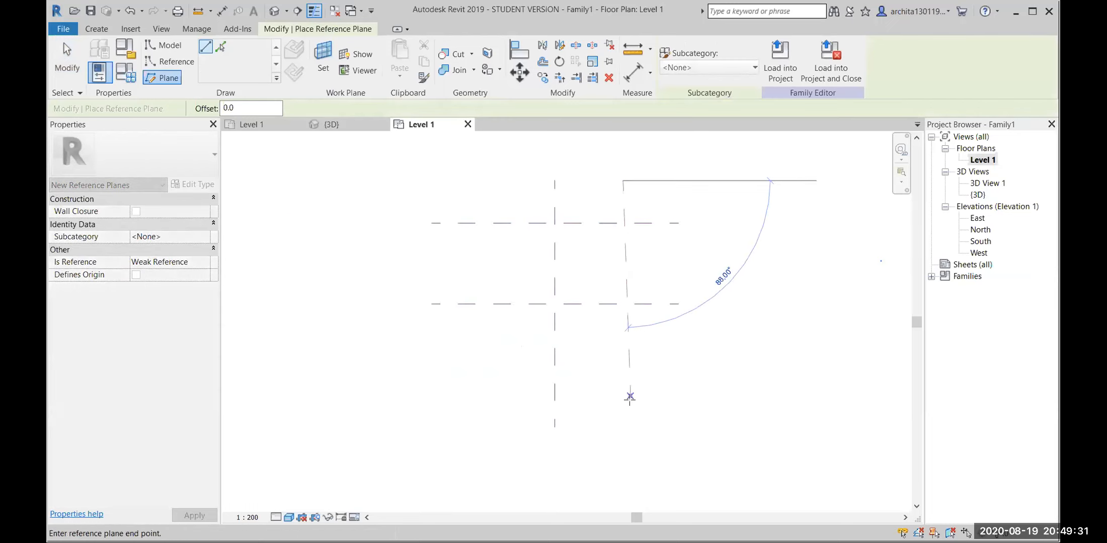
{"action": "left_click", "coordinate": [624, 425]}
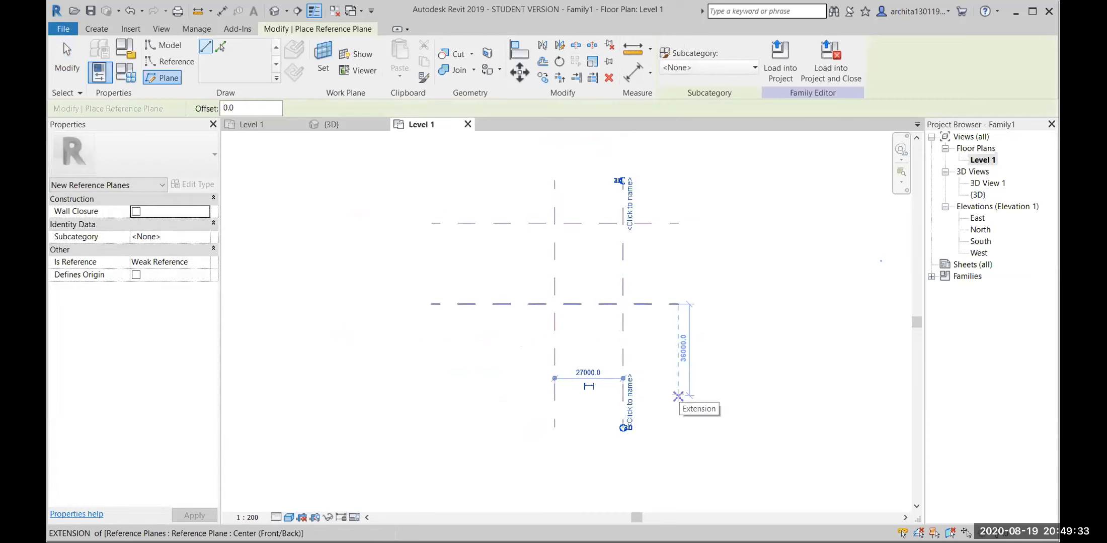
{"action": "key", "text": "Escape"}
{"action": "key", "text": "Escape"}
Step: Draw a model-line rectangle inside the bay enclosed by the four reference planes, without touching any of them
{"action": "scroll", "coordinate": [652, 237], "scroll_direction": "up", "scroll_amount": 3}
{"action": "scroll", "coordinate": [637, 243], "scroll_direction": "up", "scroll_amount": 1}
{"action": "middle_click_drag", "start_coordinate": [636, 244], "coordinate": [639, 255]}
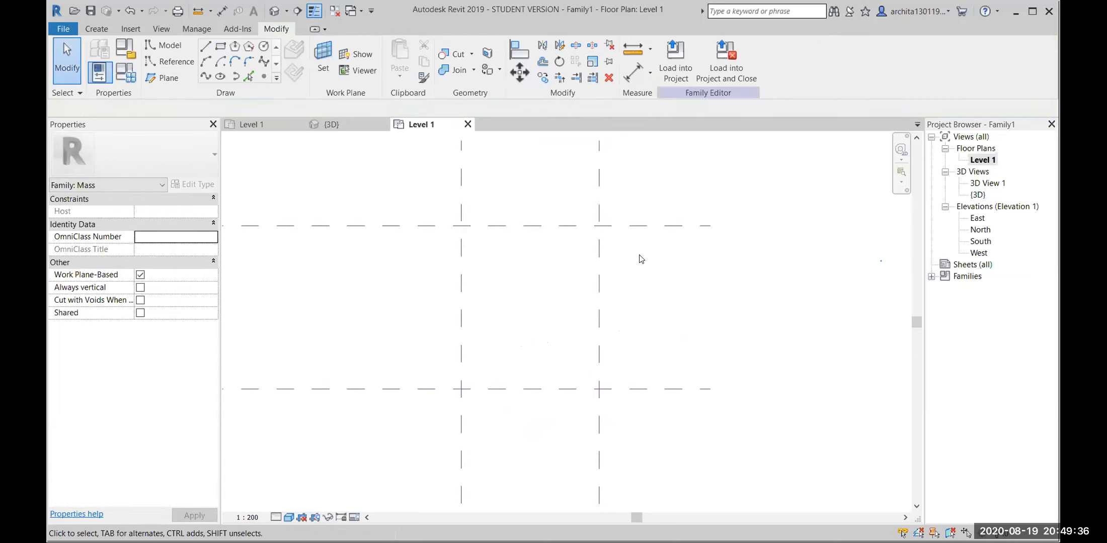
{"action": "left_click", "coordinate": [220, 46]}
{"action": "left_click", "coordinate": [482, 251]}
{"action": "left_click", "coordinate": [574, 368]}
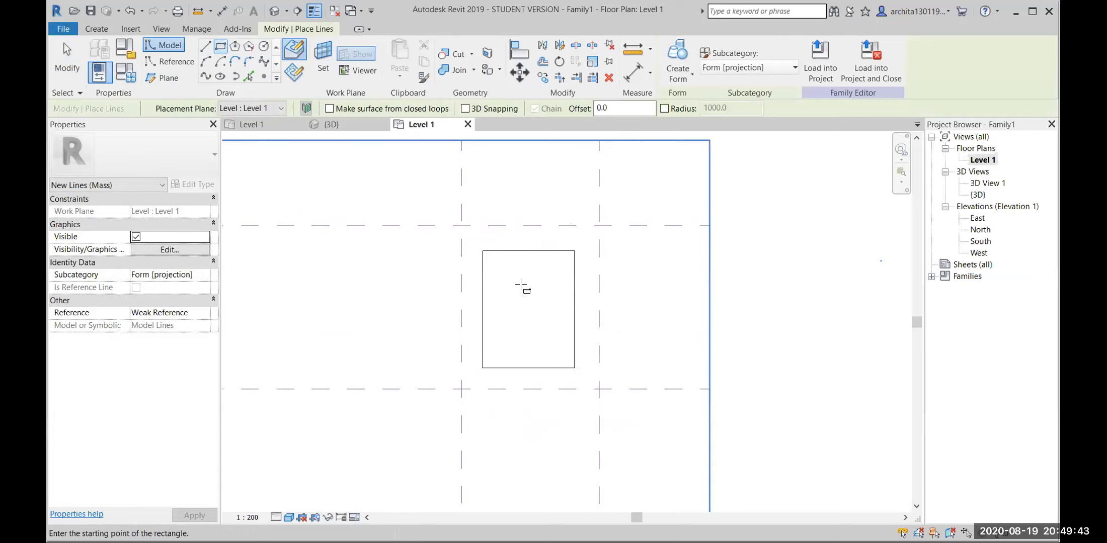
{"action": "key", "text": "Escape"}
{"action": "scroll", "coordinate": [526, 302], "scroll_direction": "up", "scroll_amount": 2}
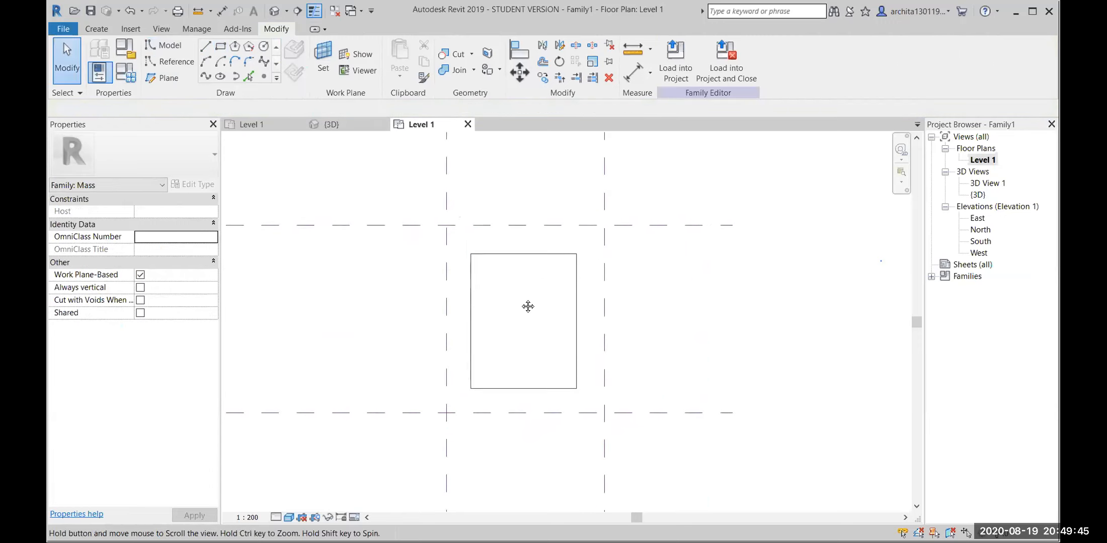
Step: Align and lock the rectangle's upper edge to the upper reference plane and its right edge to the right reference plane
{"action": "scroll", "coordinate": [523, 308], "scroll_direction": "up", "scroll_amount": 2}
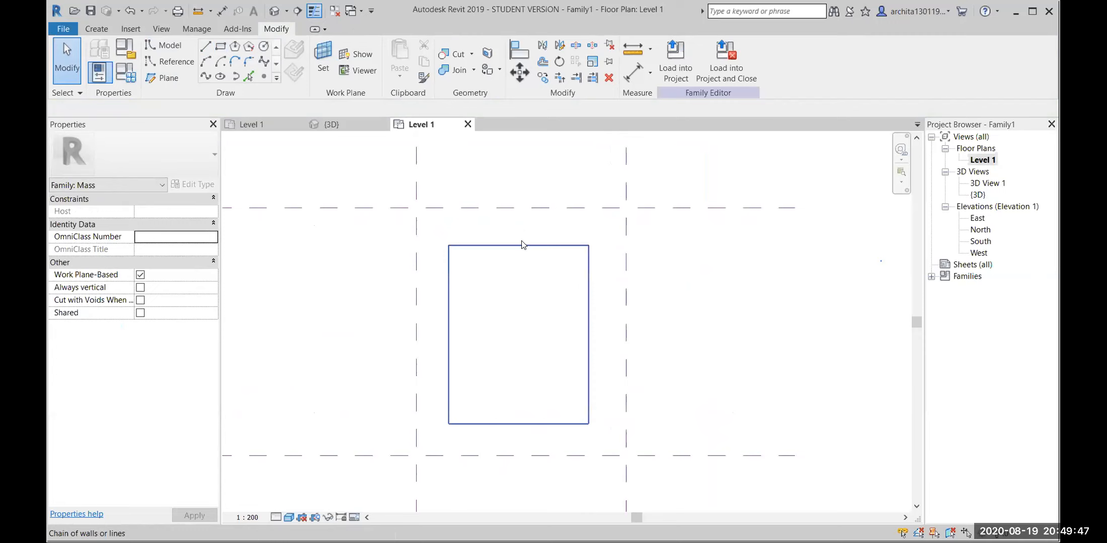
{"action": "left_click", "coordinate": [529, 211]}
{"action": "key", "text": "Escape"}
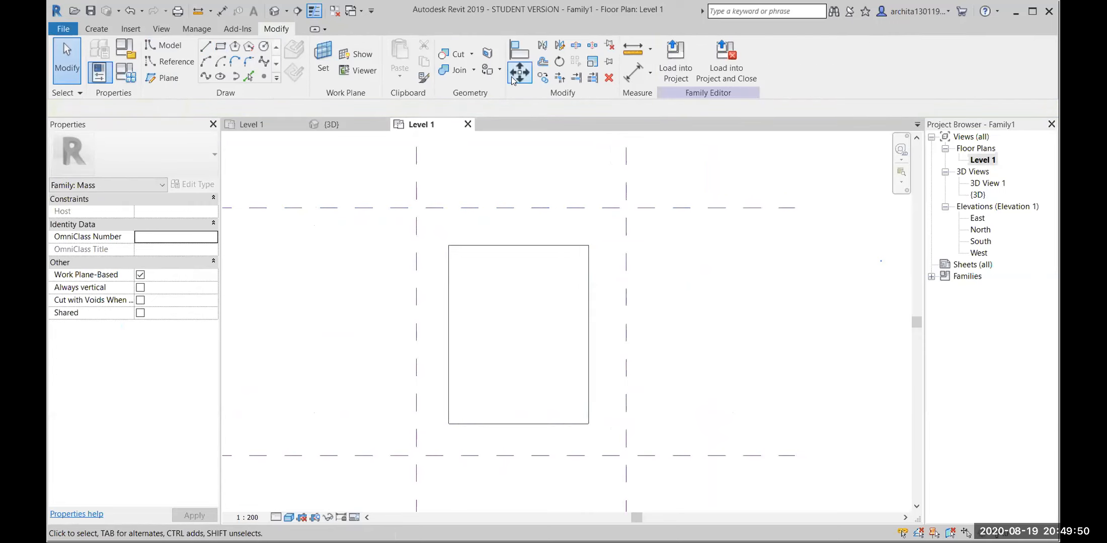
{"action": "left_click", "coordinate": [518, 52]}
{"action": "middle_click_drag", "start_coordinate": [543, 209], "coordinate": [566, 263]}
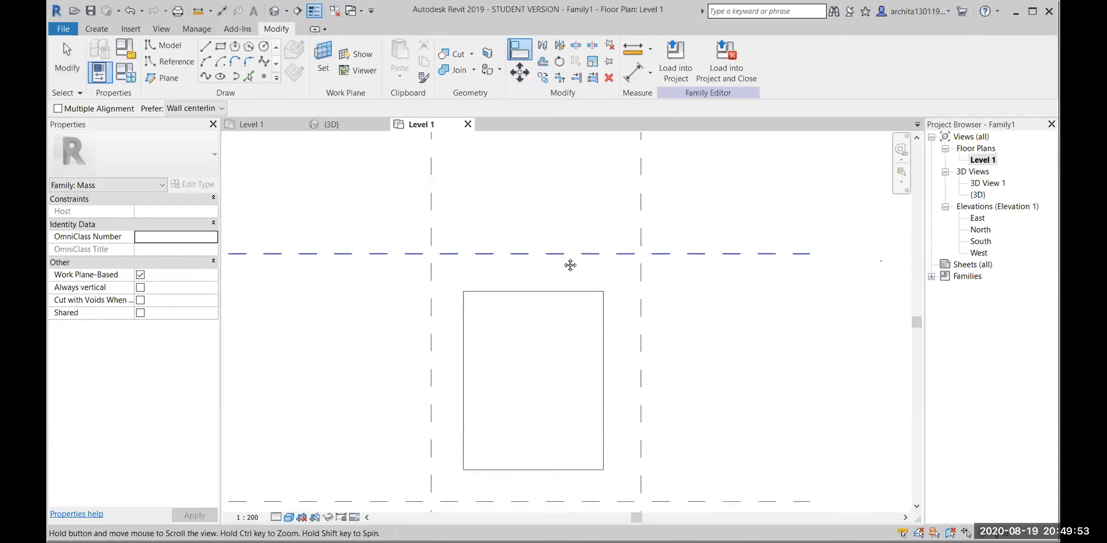
{"action": "left_click", "coordinate": [541, 256]}
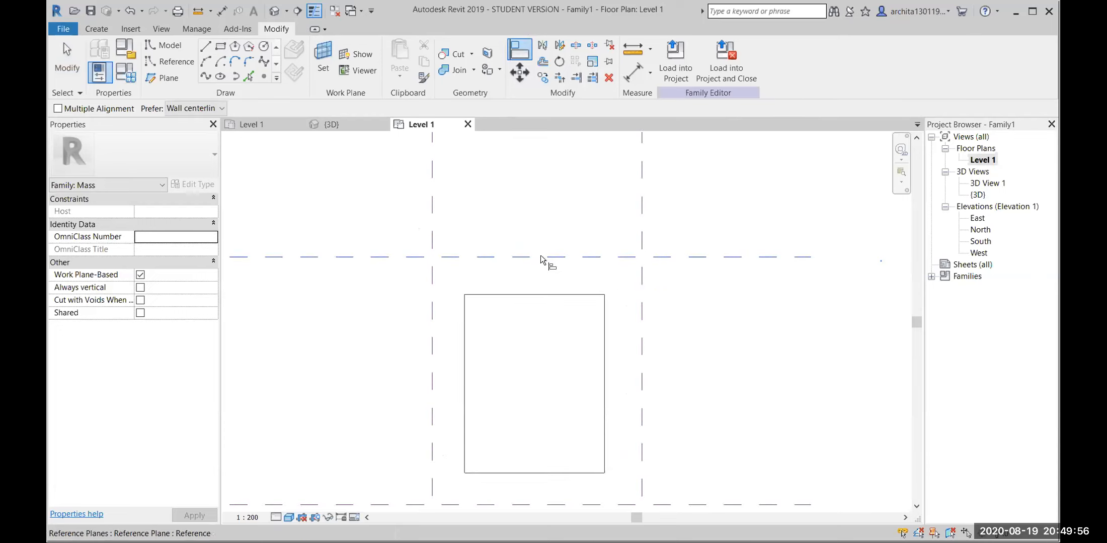
{"action": "left_click", "coordinate": [539, 295]}
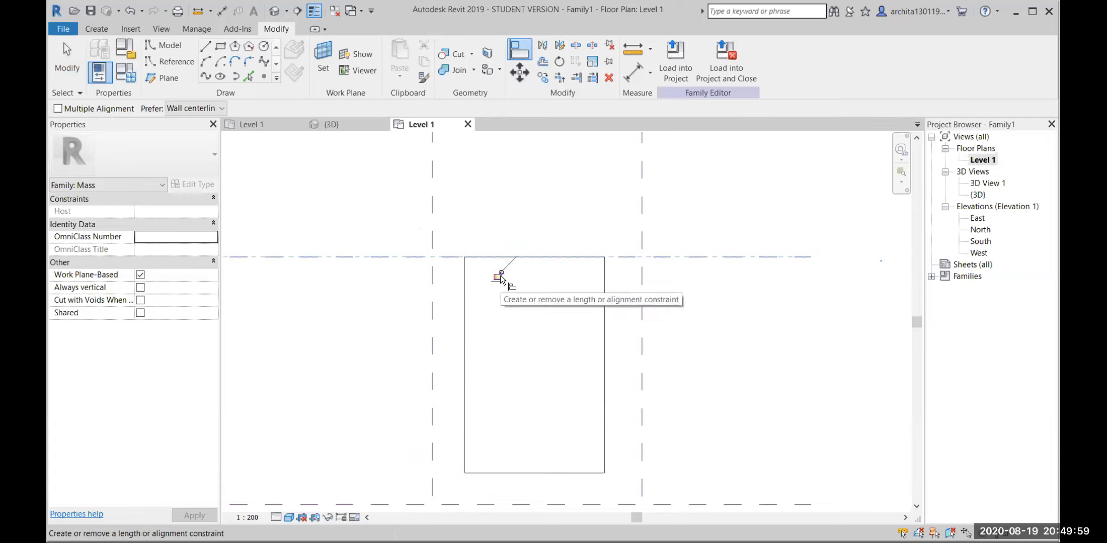
{"action": "left_click", "coordinate": [647, 301]}
{"action": "left_click", "coordinate": [601, 315]}
Step: Align and lock the rectangle's lower and left edges to the Center (Front/Back) and Center (Left/Right) planes, ending the Align command
{"action": "scroll", "coordinate": [624, 305], "scroll_direction": "down", "scroll_amount": 2}
{"action": "scroll", "coordinate": [581, 423], "scroll_direction": "up", "scroll_amount": 1}
{"action": "left_click", "coordinate": [591, 418]}
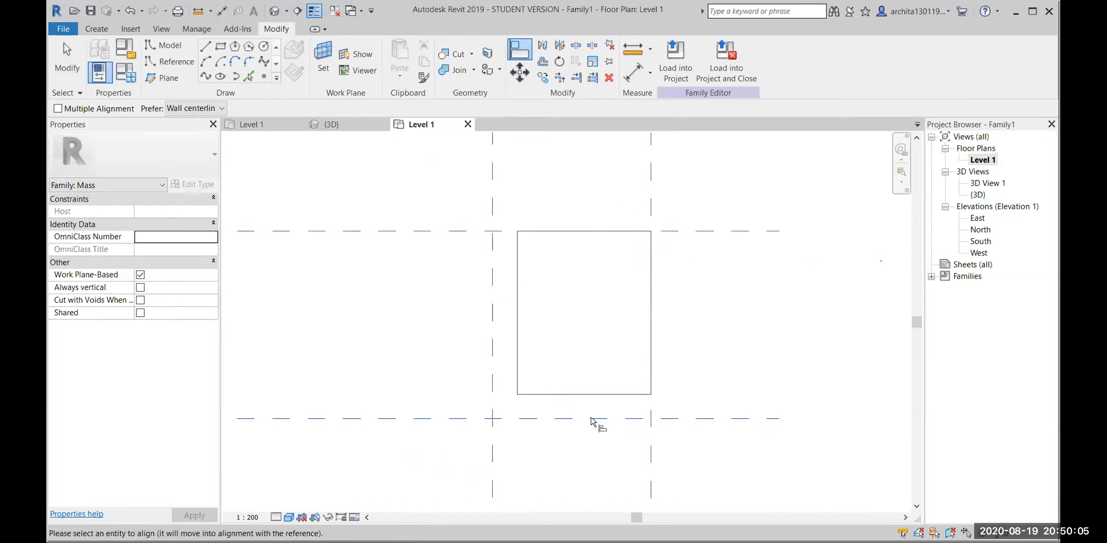
{"action": "left_click", "coordinate": [586, 395]}
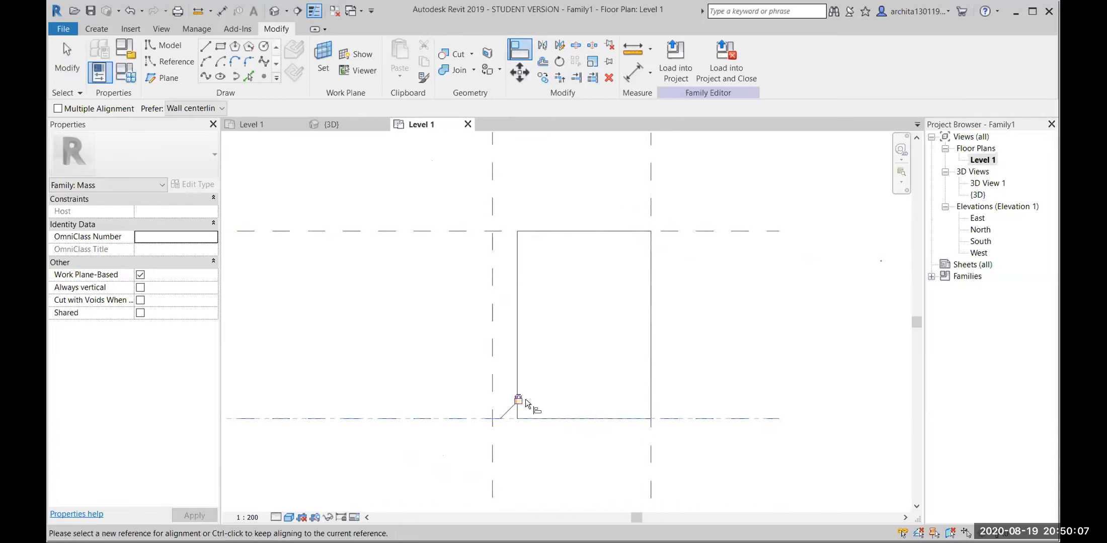
{"action": "left_click", "coordinate": [495, 322]}
{"action": "left_click", "coordinate": [517, 316]}
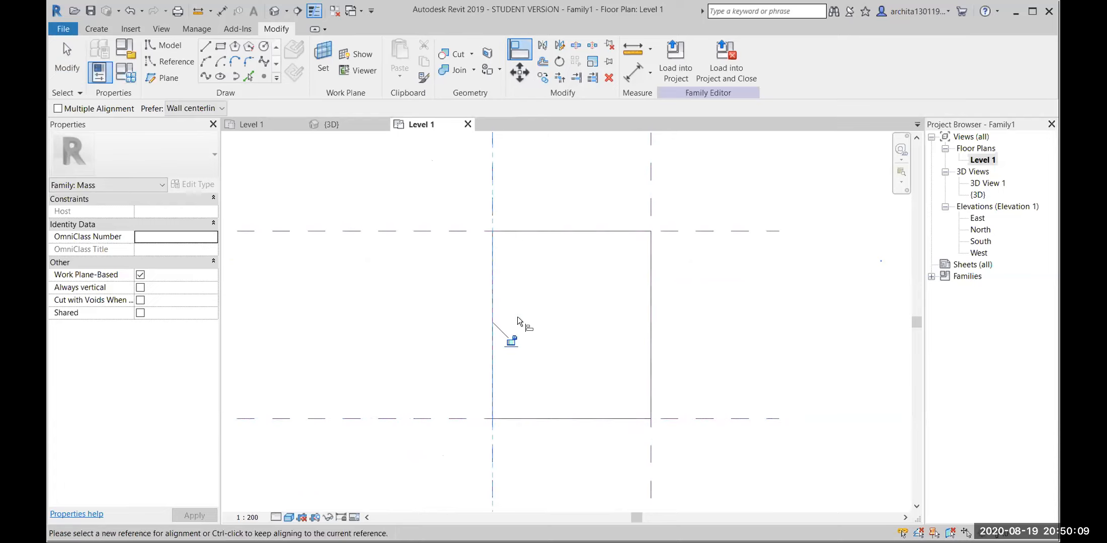
{"action": "scroll", "coordinate": [538, 360], "scroll_direction": "down", "scroll_amount": 1}
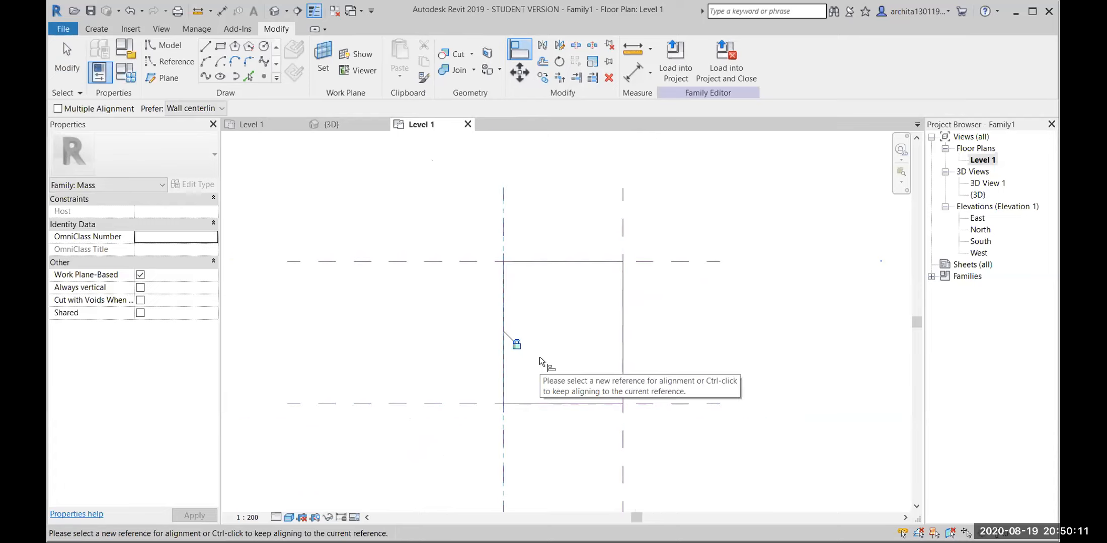
{"action": "middle_click_drag", "start_coordinate": [504, 265], "coordinate": [512, 287]}
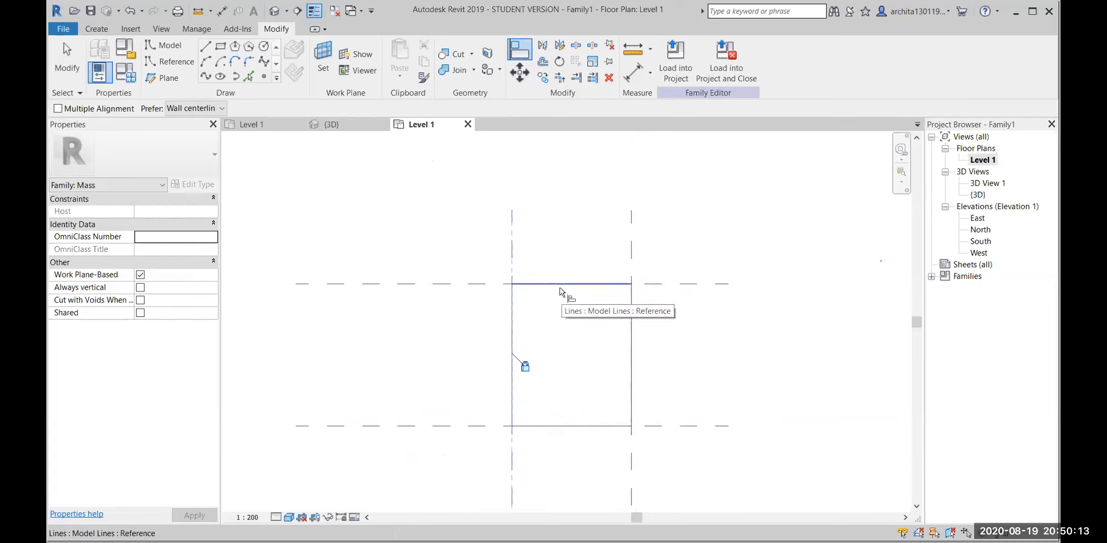
{"action": "key", "text": "Escape"}
{"action": "key", "text": "Escape"}
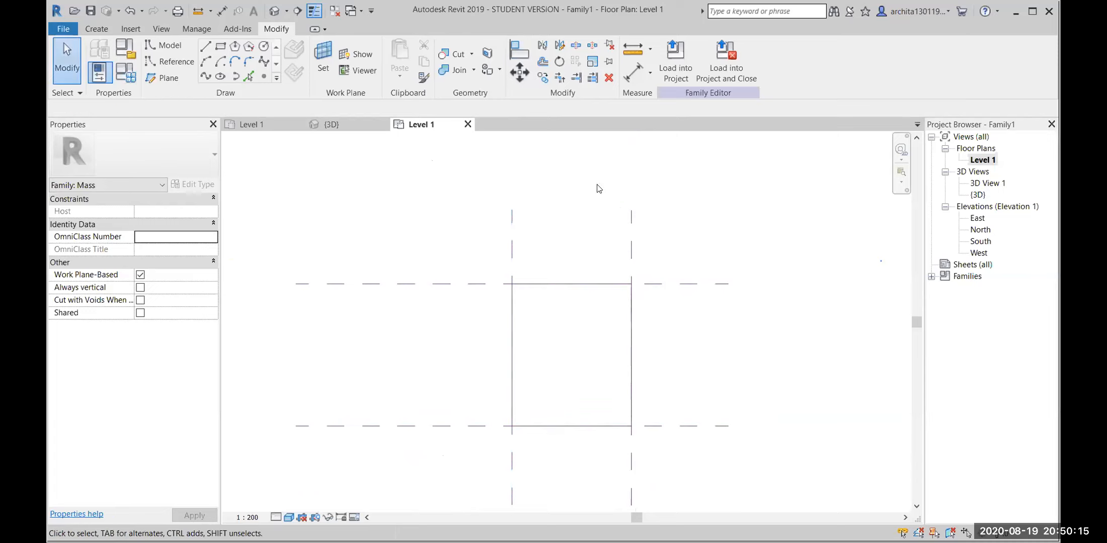
Step: Place an aligned dimension between the two vertical reference planes, above the rectangle, and end the command
{"action": "left_click", "coordinate": [632, 75]}
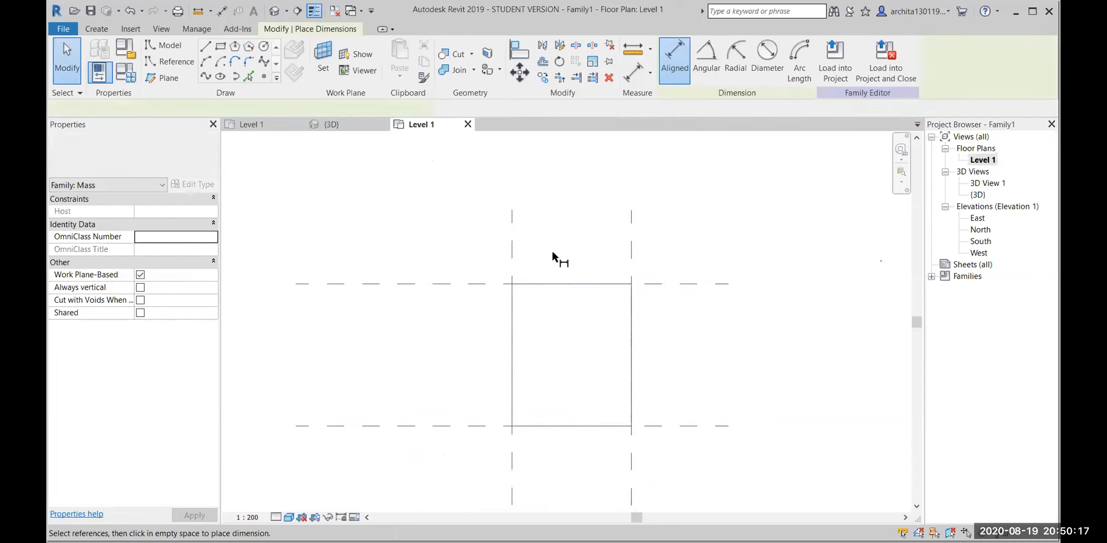
{"action": "left_click", "coordinate": [511, 245]}
{"action": "left_click", "coordinate": [631, 247]}
{"action": "scroll", "coordinate": [590, 265], "scroll_direction": "up", "scroll_amount": 2}
{"action": "scroll", "coordinate": [589, 262], "scroll_direction": "up", "scroll_amount": 3}
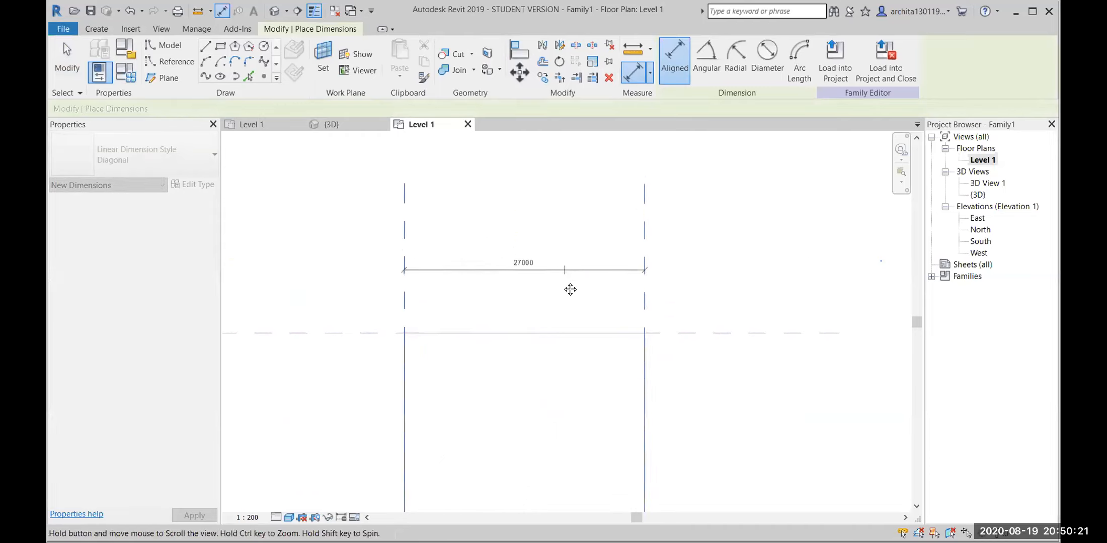
{"action": "left_click", "coordinate": [546, 298]}
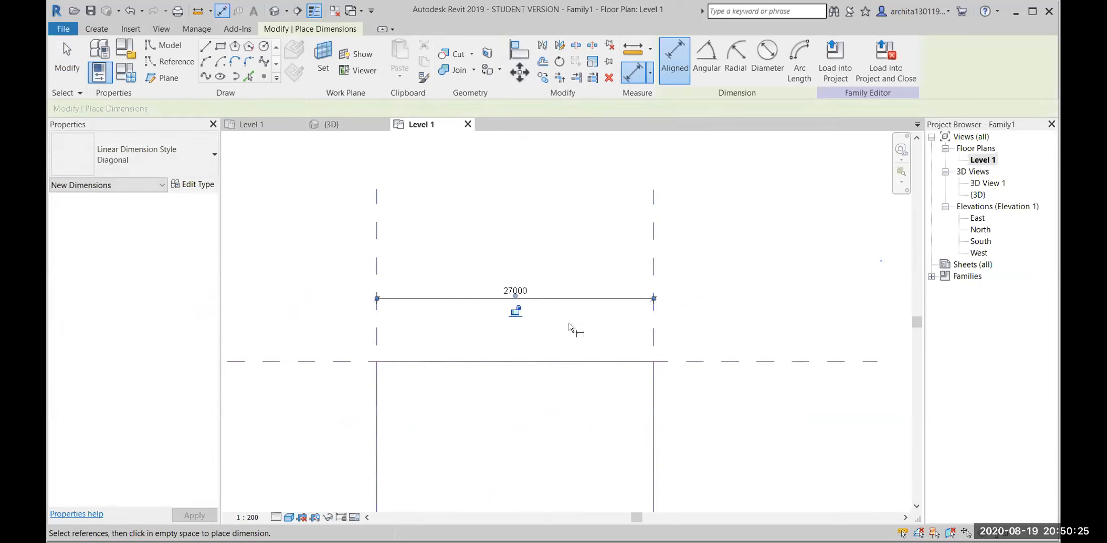
{"action": "key", "text": "Escape"}
{"action": "key", "text": "Escape"}
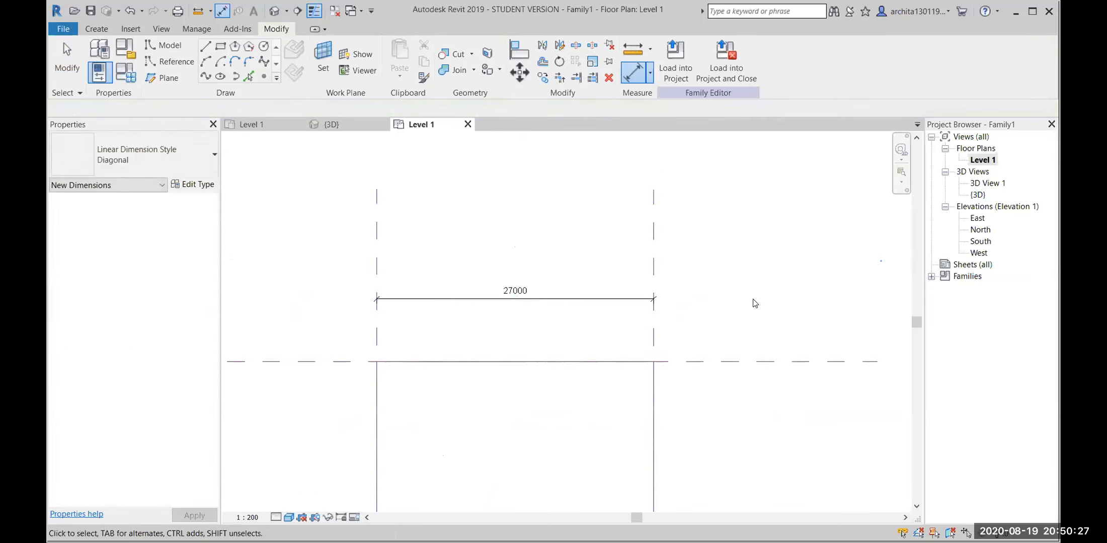
Step: Label the dimension between the vertical planes with a new family type parameter named w
{"action": "left_click", "coordinate": [608, 300]}
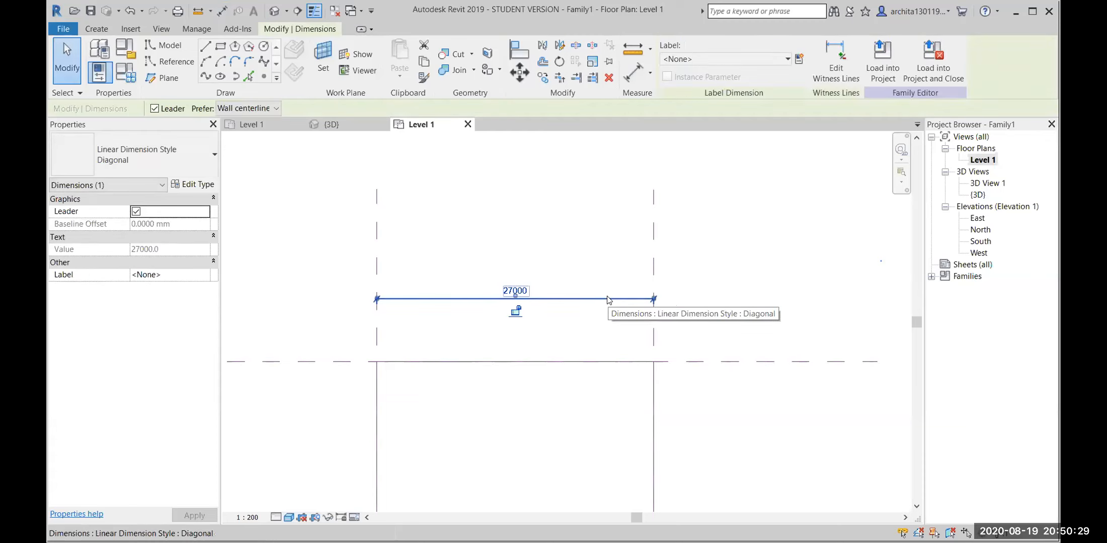
{"action": "left_click", "coordinate": [799, 59]}
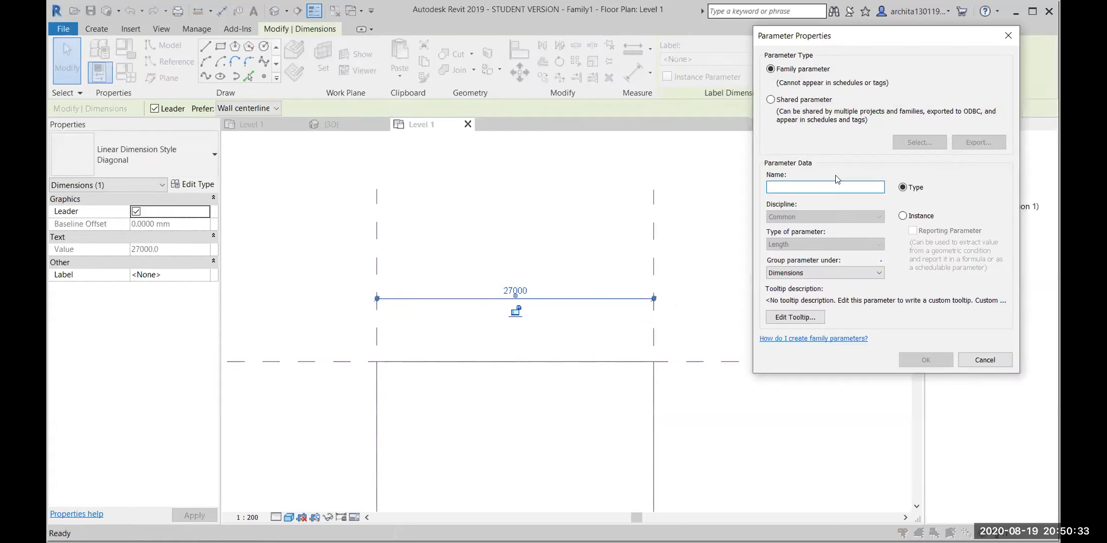
{"action": "type", "text": "w"}
{"action": "left_click", "coordinate": [920, 356]}
{"action": "left_click", "coordinate": [772, 318]}
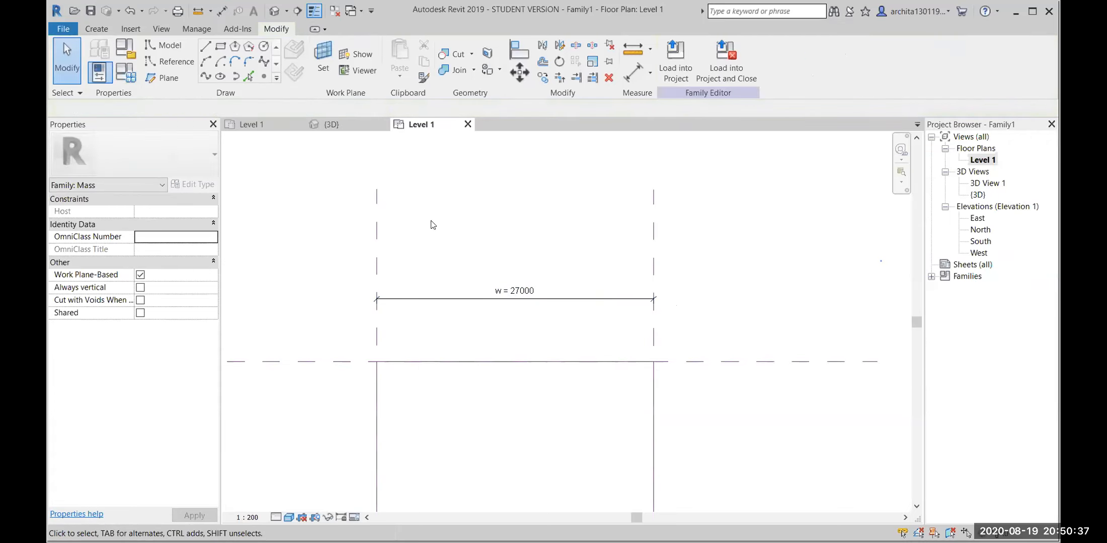
Step: Set the w parameter to 30000 in the family types and apply it
{"action": "left_click", "coordinate": [125, 72]}
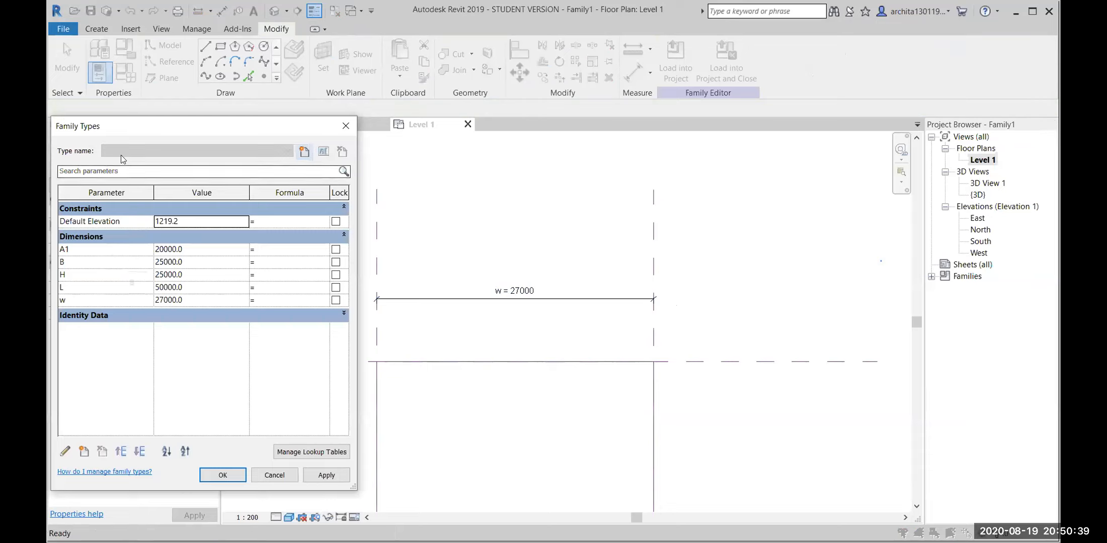
{"action": "double_click", "coordinate": [172, 300]}
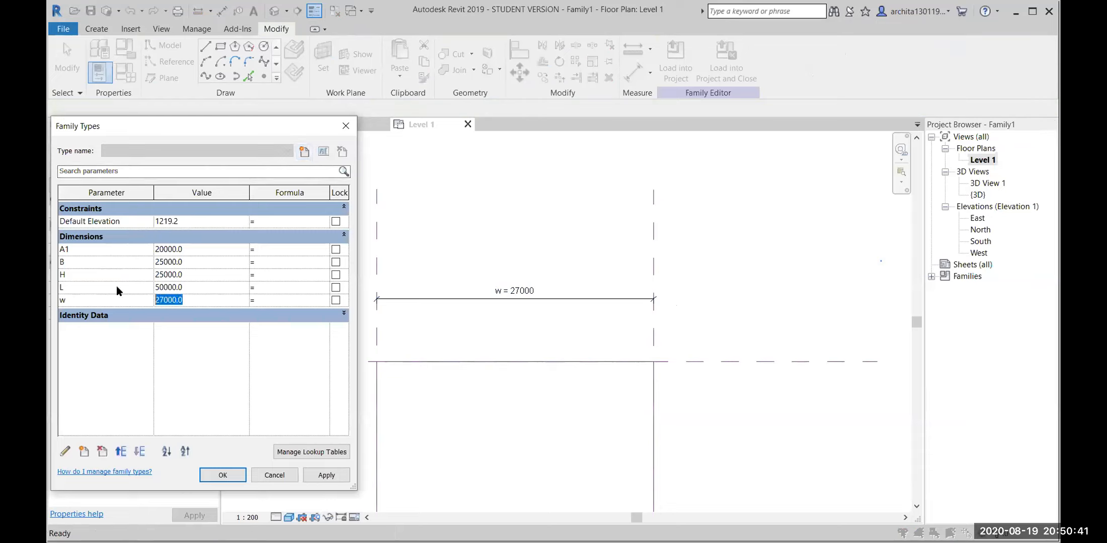
{"action": "type", "text": "300"}
{"action": "left_click", "coordinate": [332, 480]}
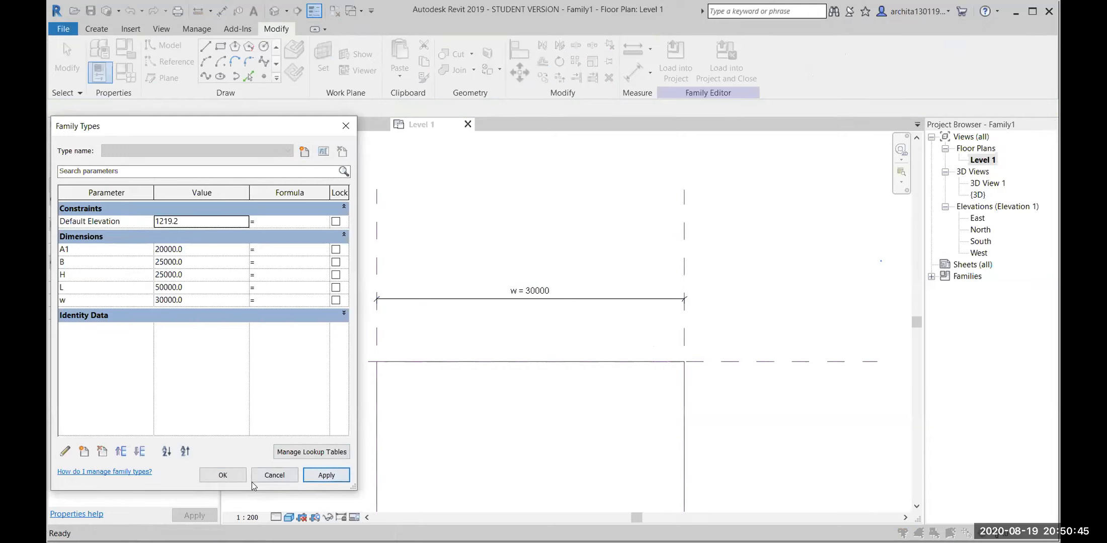
{"action": "left_click", "coordinate": [222, 475]}
Step: Examine how the rectangle's edges sit against the four reference planes after the width change, checking its line chain
{"action": "scroll", "coordinate": [503, 347], "scroll_direction": "down", "scroll_amount": 2}
{"action": "scroll", "coordinate": [677, 310], "scroll_direction": "down", "scroll_amount": 2}
{"action": "middle_click_drag", "start_coordinate": [737, 380], "coordinate": [692, 318]}
{"action": "scroll", "coordinate": [564, 371], "scroll_direction": "up", "scroll_amount": 1}
{"action": "middle_click_drag", "start_coordinate": [573, 380], "coordinate": [590, 363]}
{"action": "scroll", "coordinate": [570, 358], "scroll_direction": "up", "scroll_amount": 2}
{"action": "scroll", "coordinate": [566, 385], "scroll_direction": "up", "scroll_amount": 1}
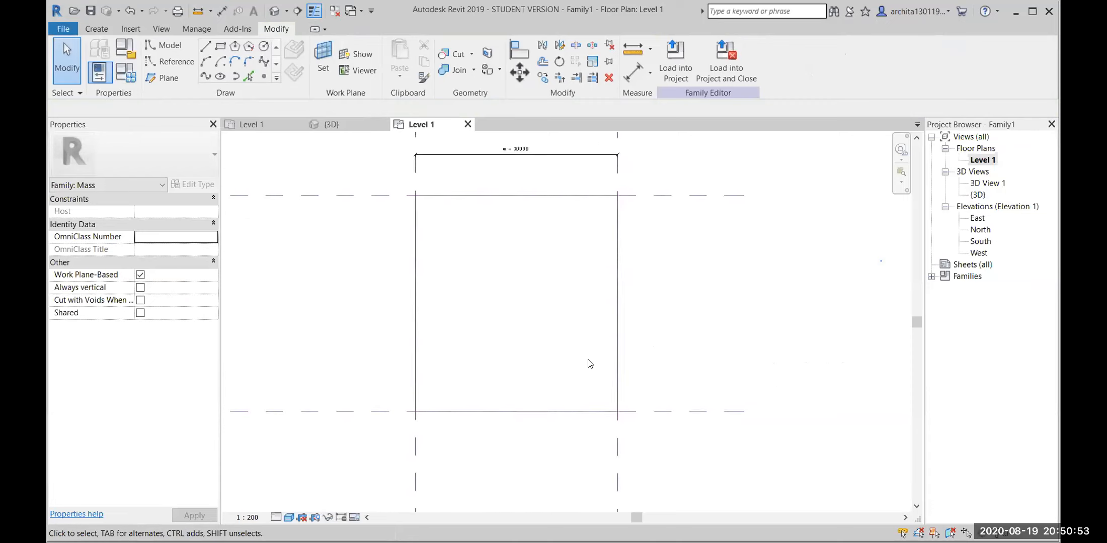
{"action": "scroll", "coordinate": [590, 363], "scroll_direction": "down", "scroll_amount": 2}
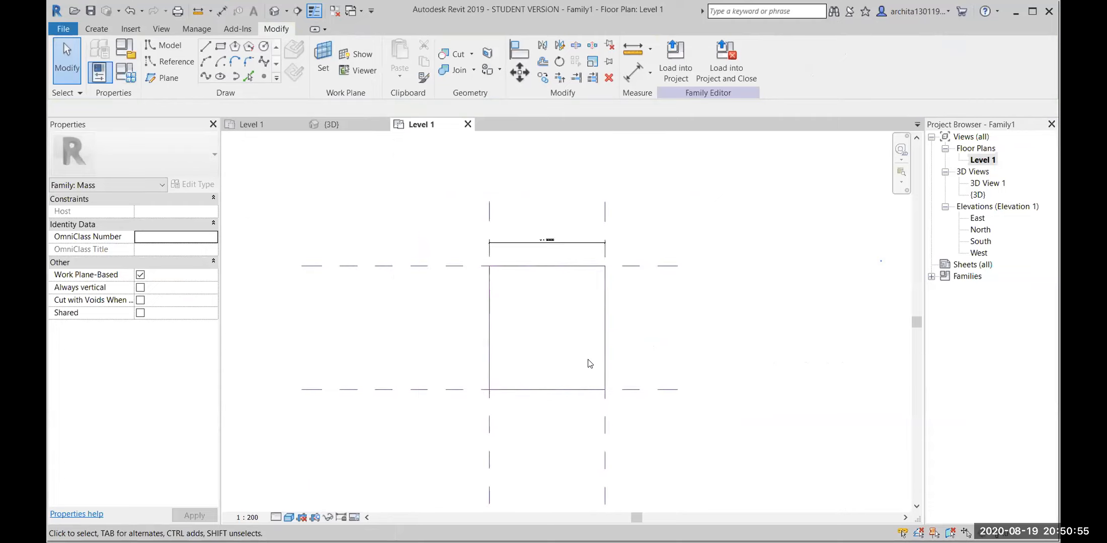
{"action": "scroll", "coordinate": [590, 364], "scroll_direction": "up", "scroll_amount": 4}
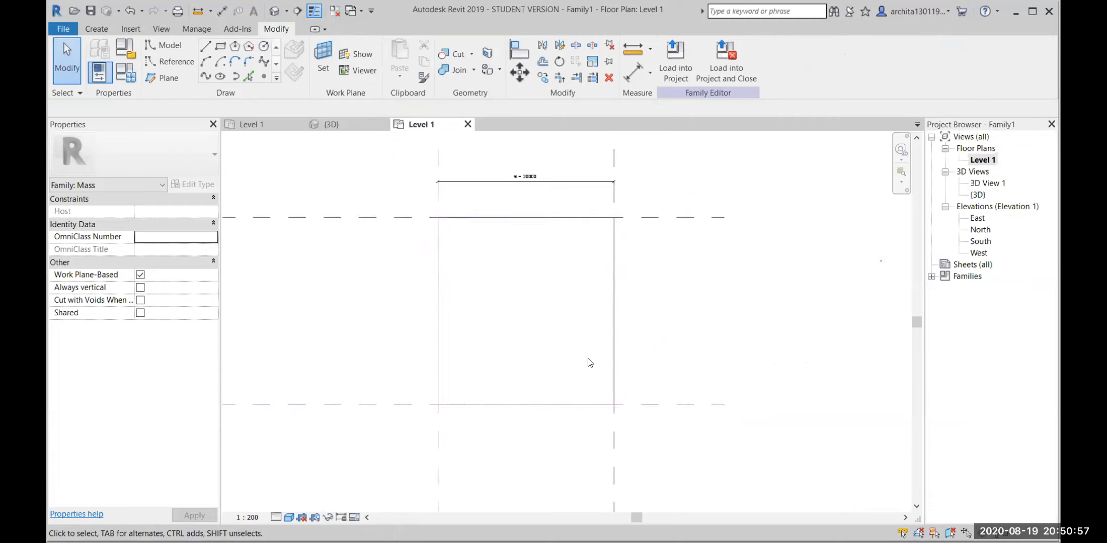
{"action": "middle_click_drag", "start_coordinate": [612, 372], "coordinate": [658, 425]}
{"action": "scroll", "coordinate": [696, 390], "scroll_direction": "up", "scroll_amount": 2}
{"action": "scroll", "coordinate": [714, 425], "scroll_direction": "down", "scroll_amount": 1}
{"action": "scroll", "coordinate": [638, 269], "scroll_direction": "down", "scroll_amount": 3}
{"action": "middle_click_drag", "start_coordinate": [638, 269], "coordinate": [619, 309]}
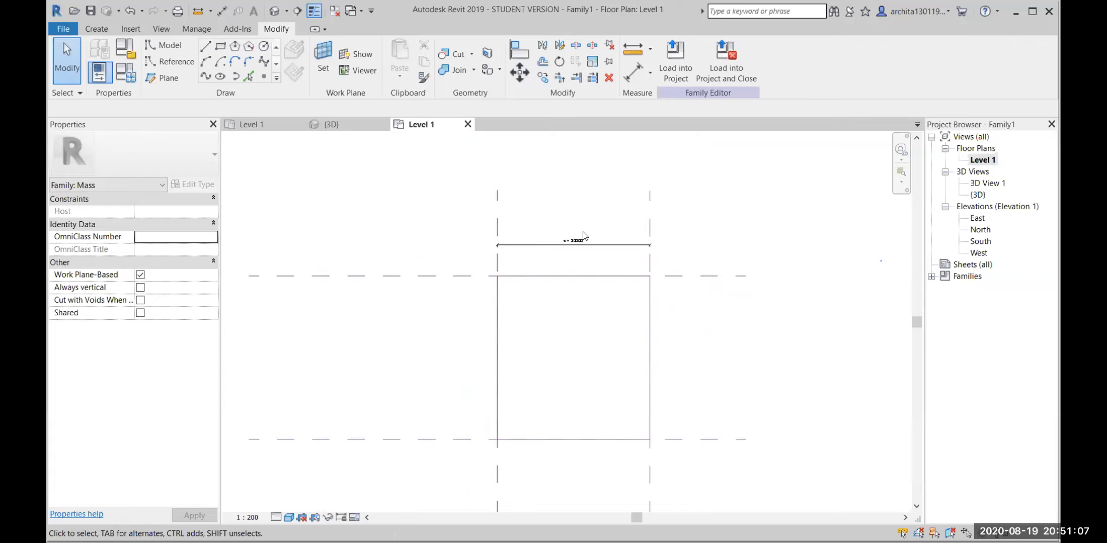
{"action": "scroll", "coordinate": [544, 296], "scroll_direction": "down", "scroll_amount": 2}
{"action": "middle_click_drag", "start_coordinate": [543, 296], "coordinate": [508, 276]}
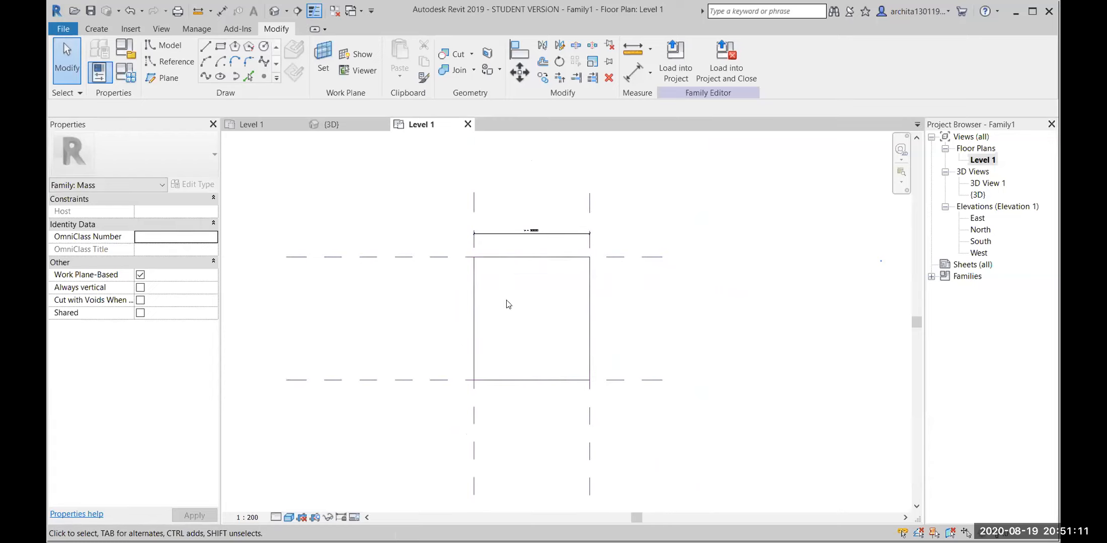
{"action": "key", "text": "Tab"}
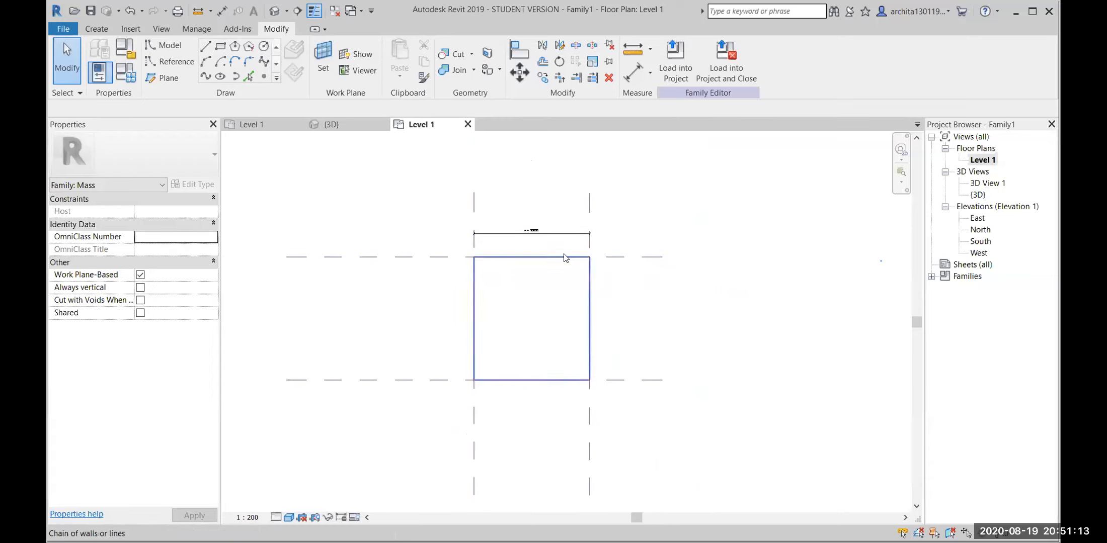
{"action": "left_click", "coordinate": [511, 260]}
{"action": "key", "text": "Escape"}
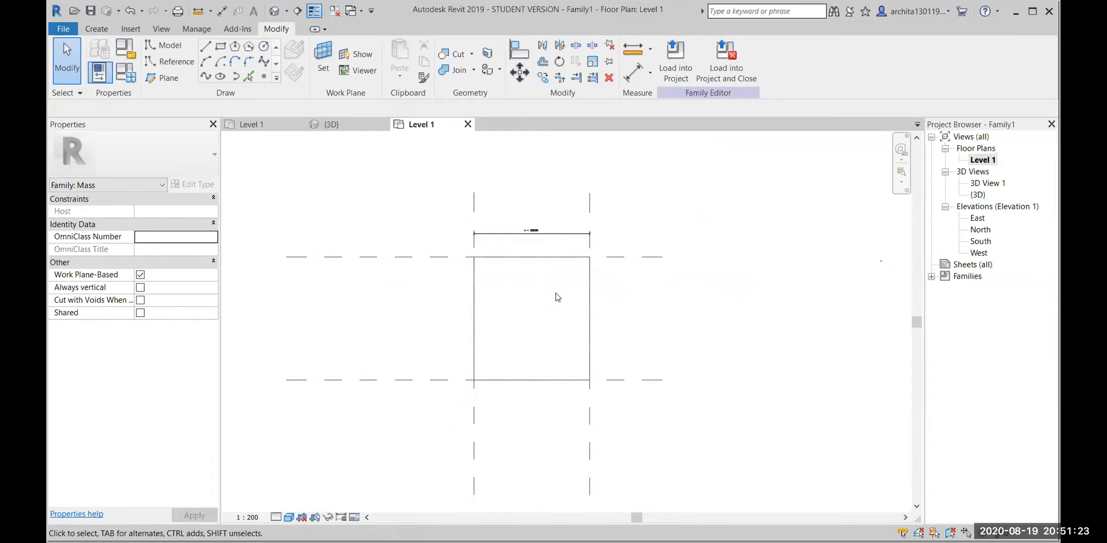
Step: Delete the rectangle, its width dimension, and the right vertical and upper horizontal reference planes, keeping the two center planes
{"action": "left_click_drag", "start_coordinate": [446, 214], "coordinate": [649, 441]}
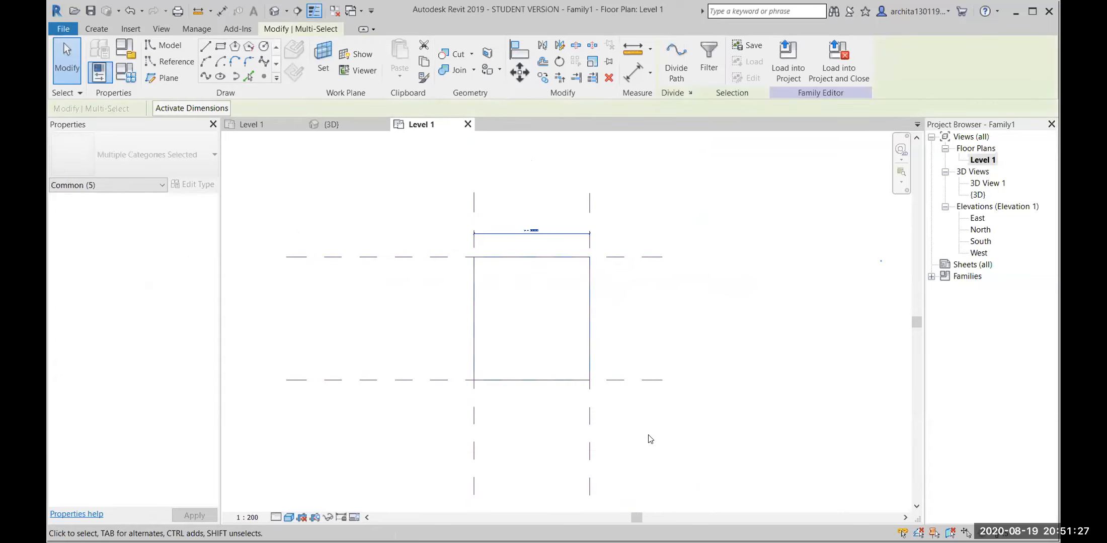
{"action": "key", "text": "Delete"}
{"action": "left_click_drag", "start_coordinate": [633, 338], "coordinate": [551, 192]}
{"action": "key", "text": "Delete"}
{"action": "left_click", "coordinate": [983, 160]}
{"action": "left_click", "coordinate": [633, 280]}
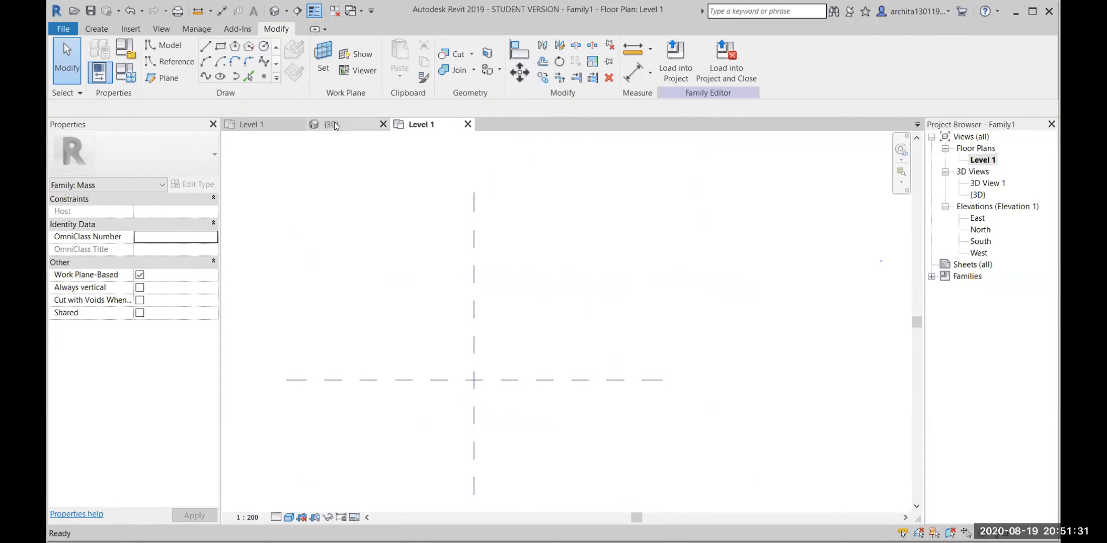
Step: Check the 3D view for leftover geometry and return to the Level 1 floor plan
{"action": "left_click", "coordinate": [333, 124]}
{"action": "middle_click_drag", "start_coordinate": [623, 298], "coordinate": [630, 349], "text": "shift"}
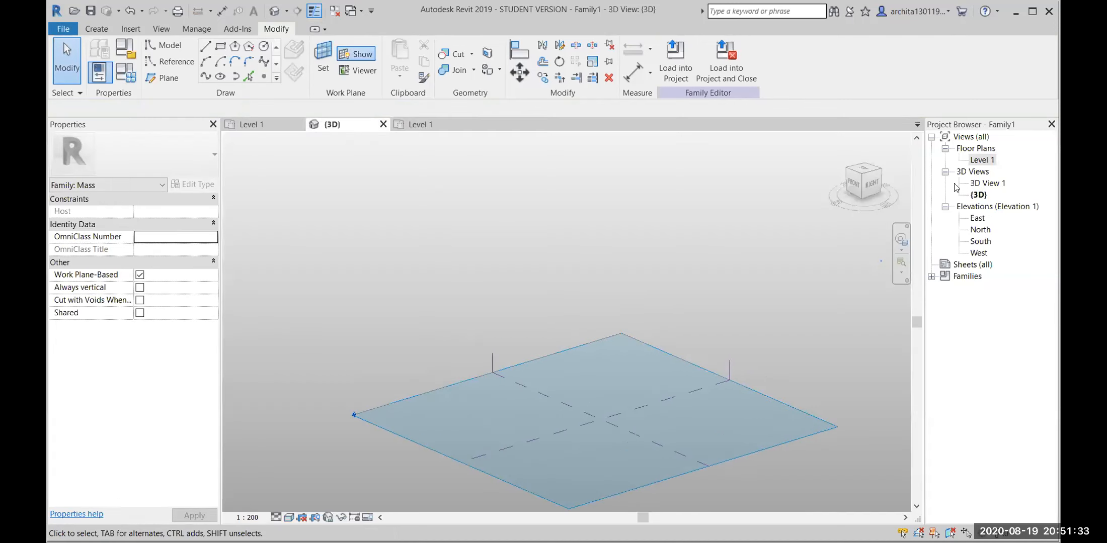
{"action": "double_click", "coordinate": [982, 159]}
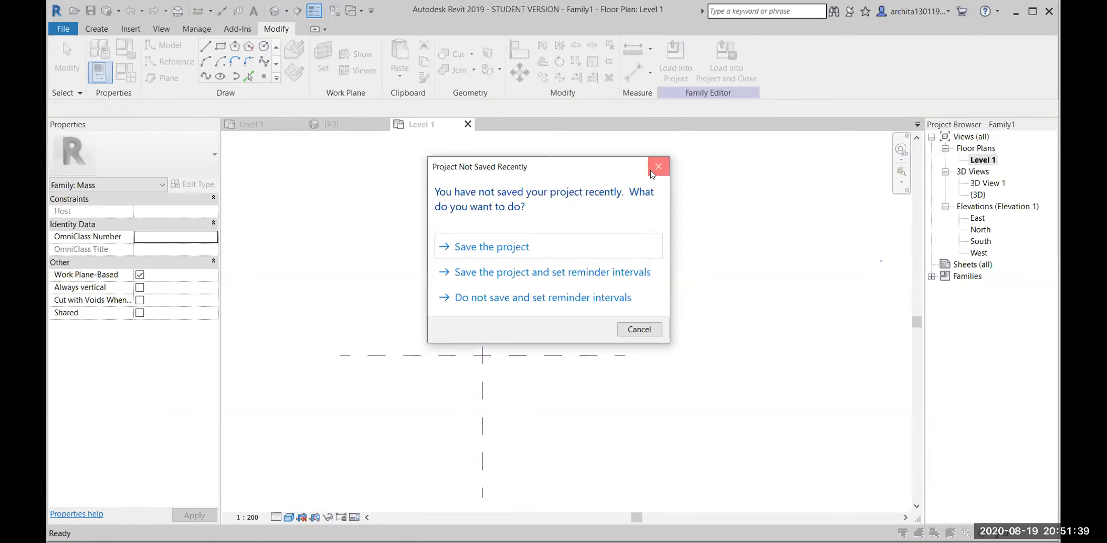
Step: Delete all the dimension parameters from the family types: A1, B, H, L and w
{"action": "left_click", "coordinate": [650, 170]}
{"action": "left_click", "coordinate": [68, 250]}
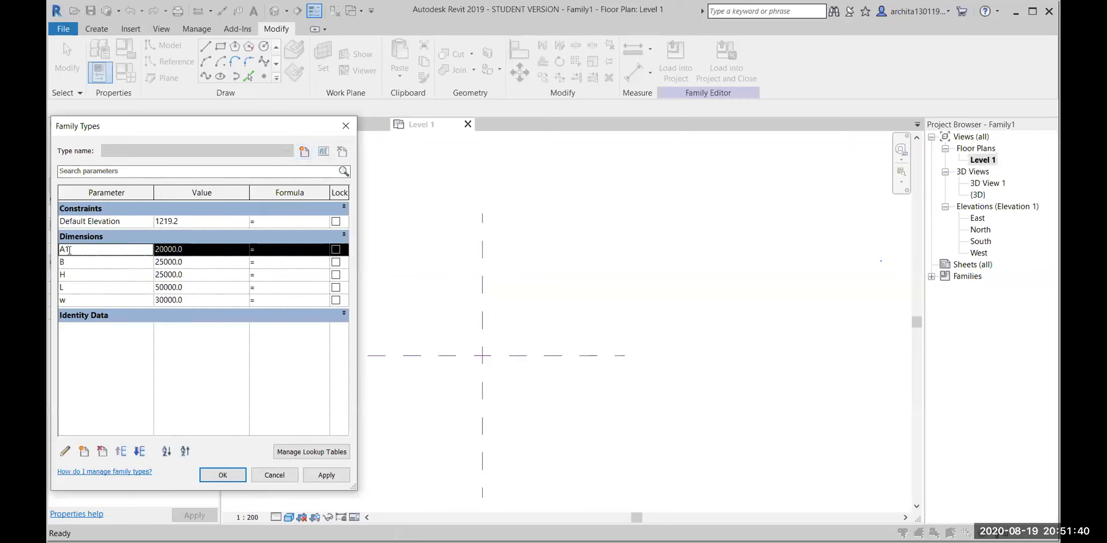
{"action": "left_click", "coordinate": [102, 451]}
{"action": "left_click", "coordinate": [584, 280]}
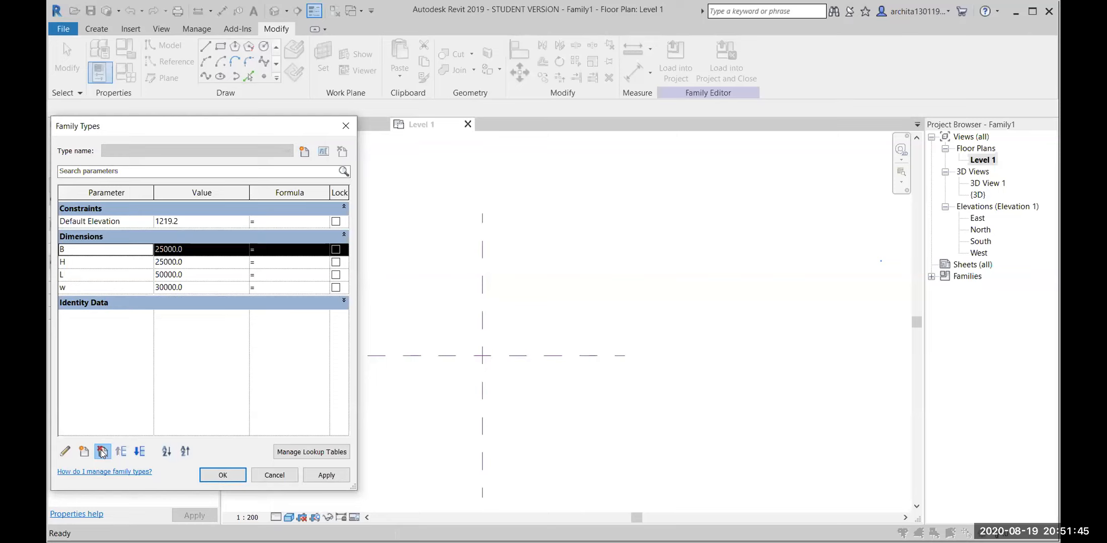
{"action": "left_click", "coordinate": [102, 451]}
{"action": "left_click", "coordinate": [586, 279]}
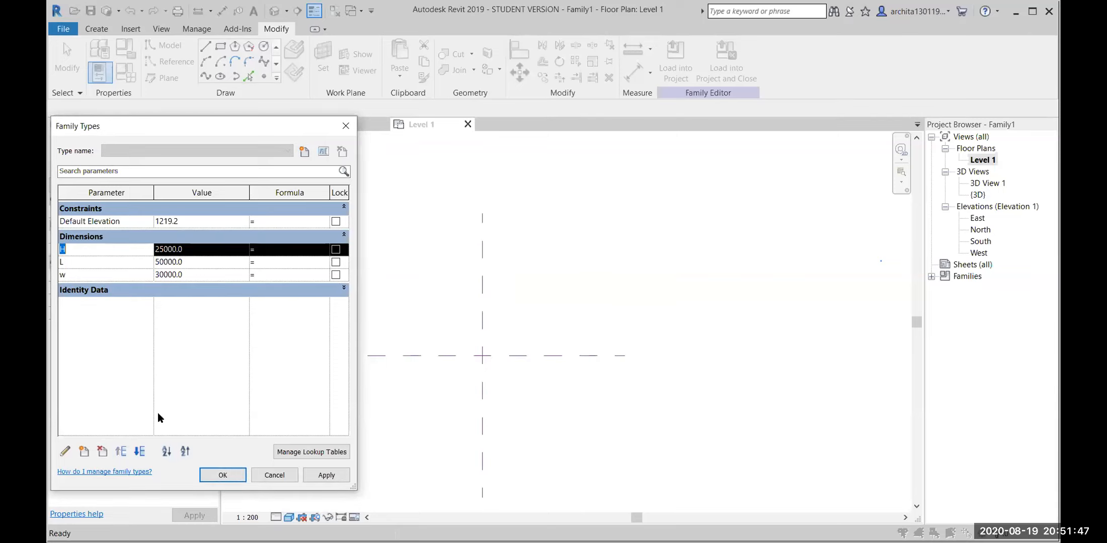
{"action": "left_click", "coordinate": [107, 452]}
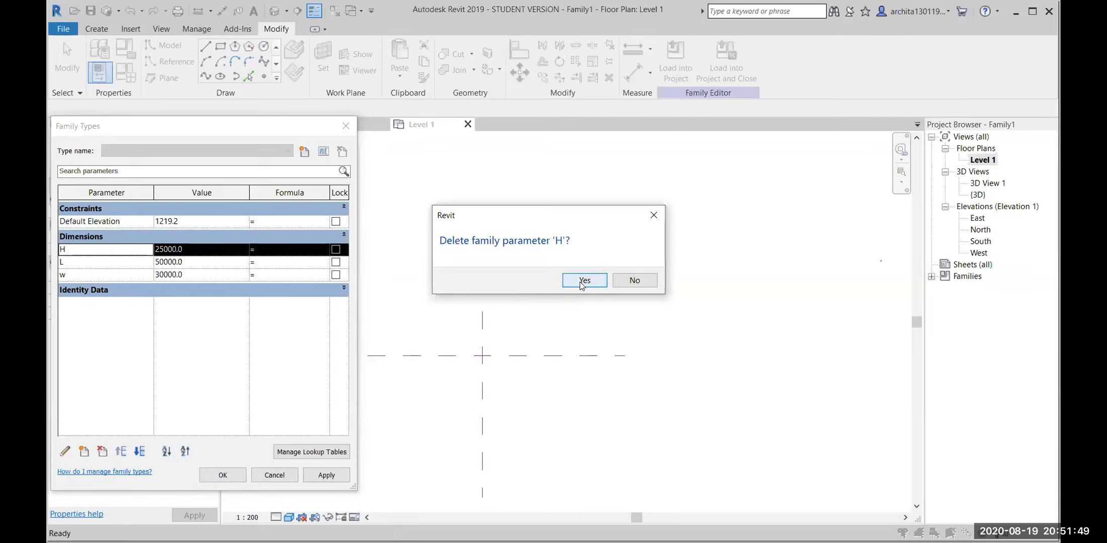
{"action": "left_click", "coordinate": [582, 282]}
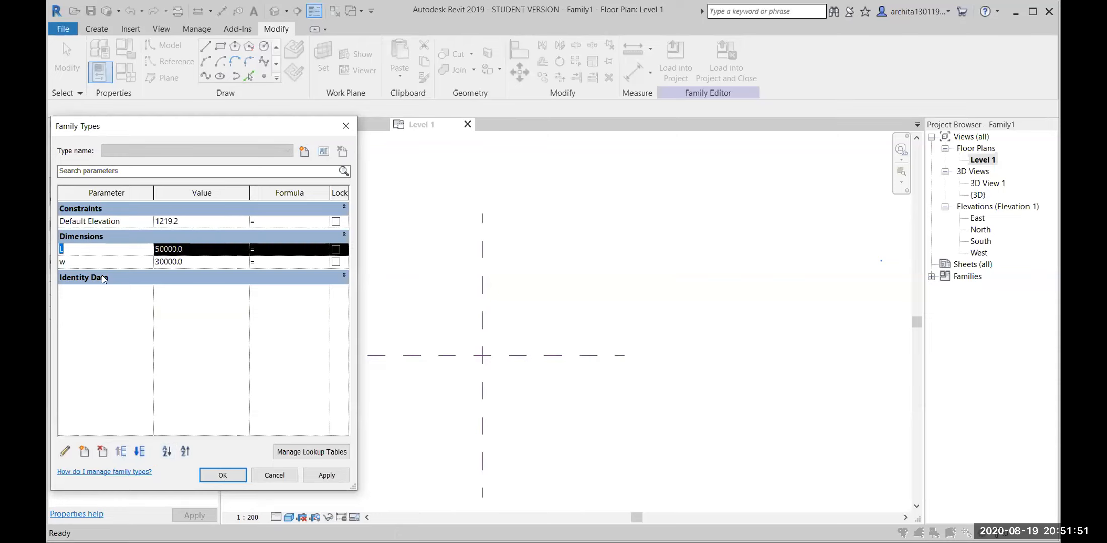
{"action": "left_click", "coordinate": [103, 453]}
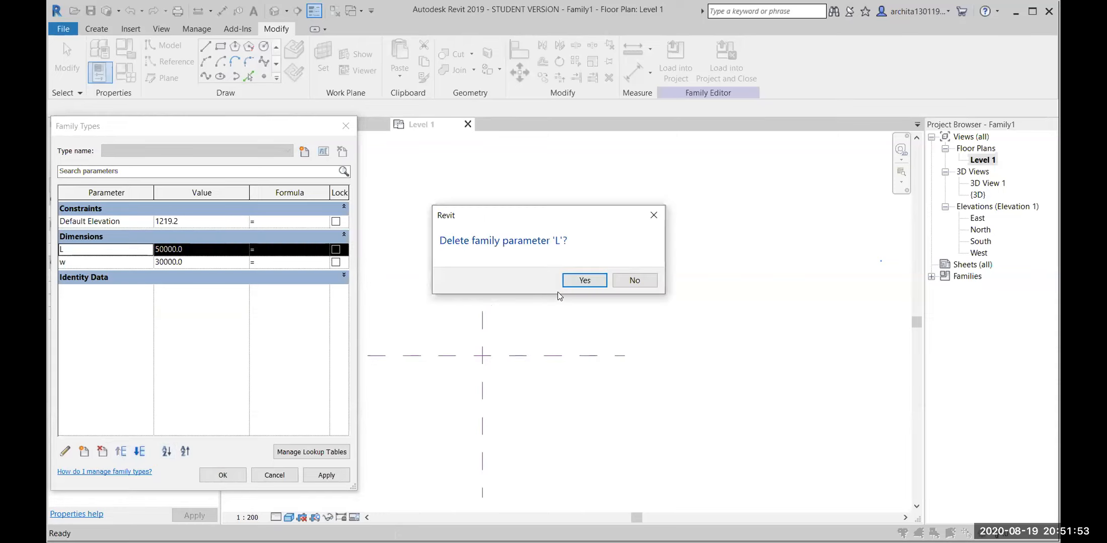
{"action": "left_click", "coordinate": [572, 282]}
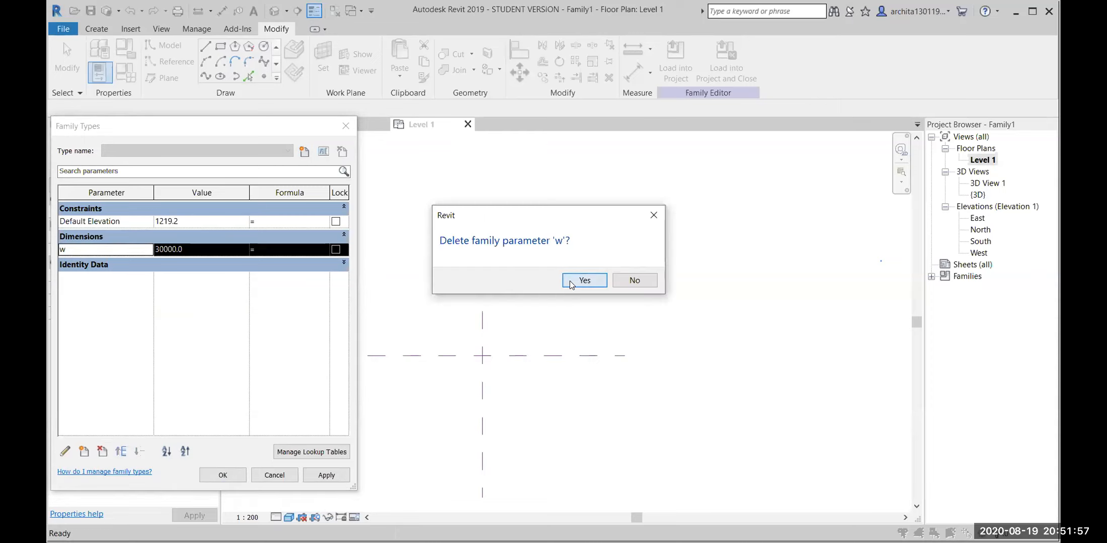
{"action": "left_click", "coordinate": [570, 281]}
{"action": "key", "text": "Return"}
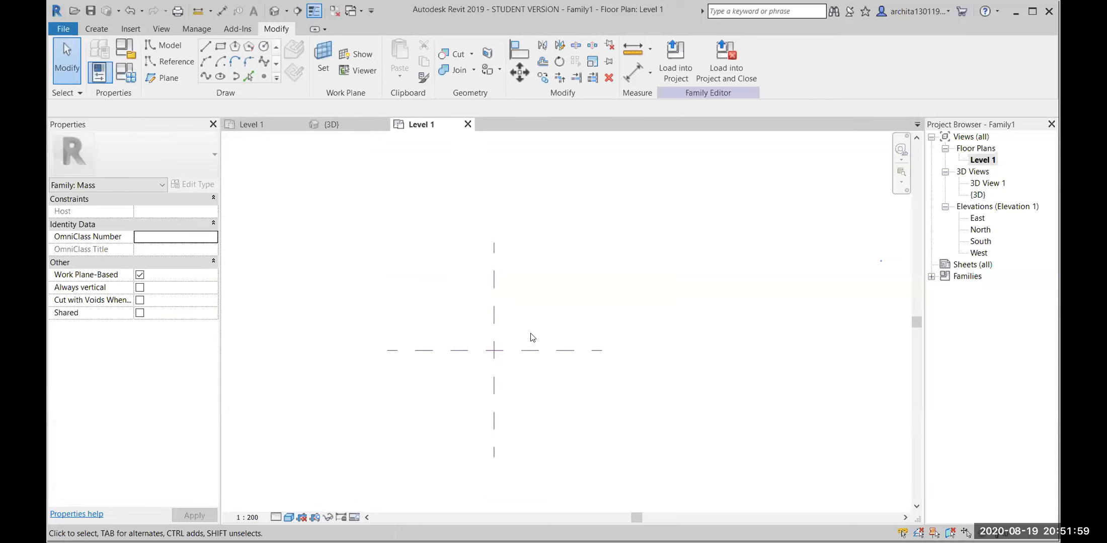
Step: Draw a vertical reference plane about 29000 mm right of the vertical center plane and a horizontal one above the horizontal center plane
{"action": "middle_click_drag", "start_coordinate": [540, 262], "coordinate": [514, 290]}
{"action": "key", "text": "r"}
{"action": "key", "text": "p"}
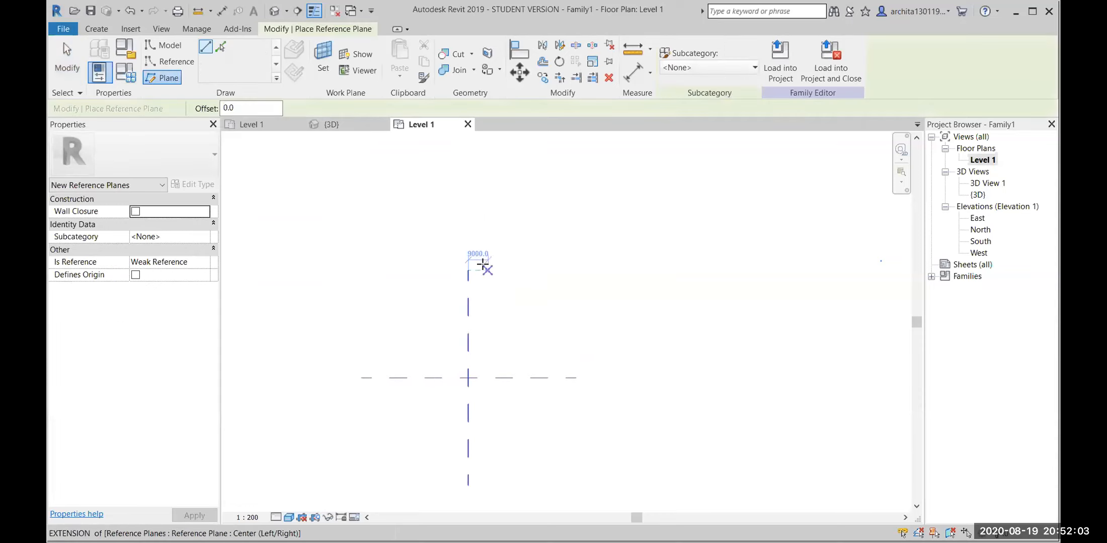
{"action": "left_click", "coordinate": [529, 269]}
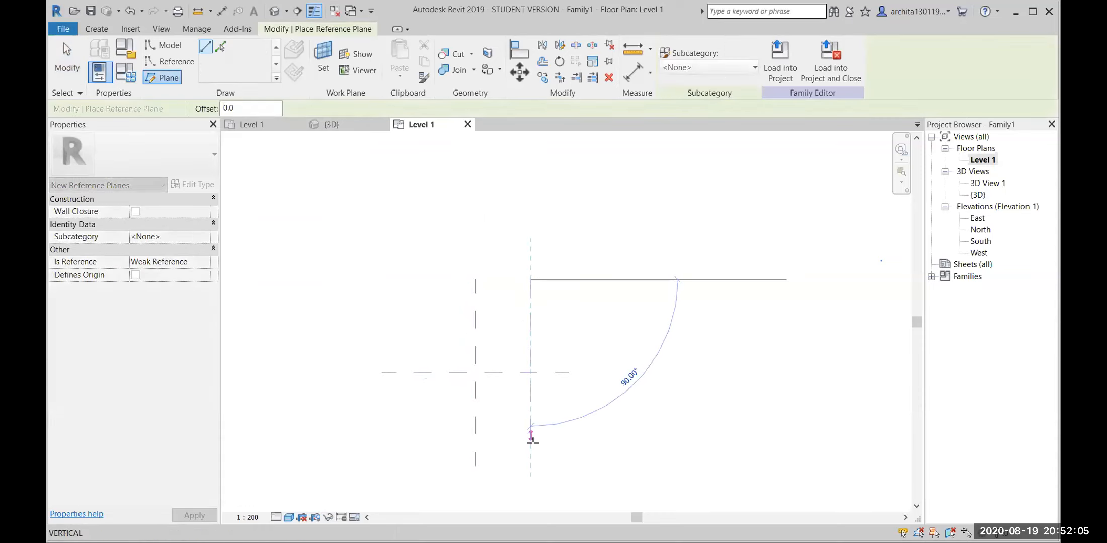
{"action": "left_click", "coordinate": [530, 464]}
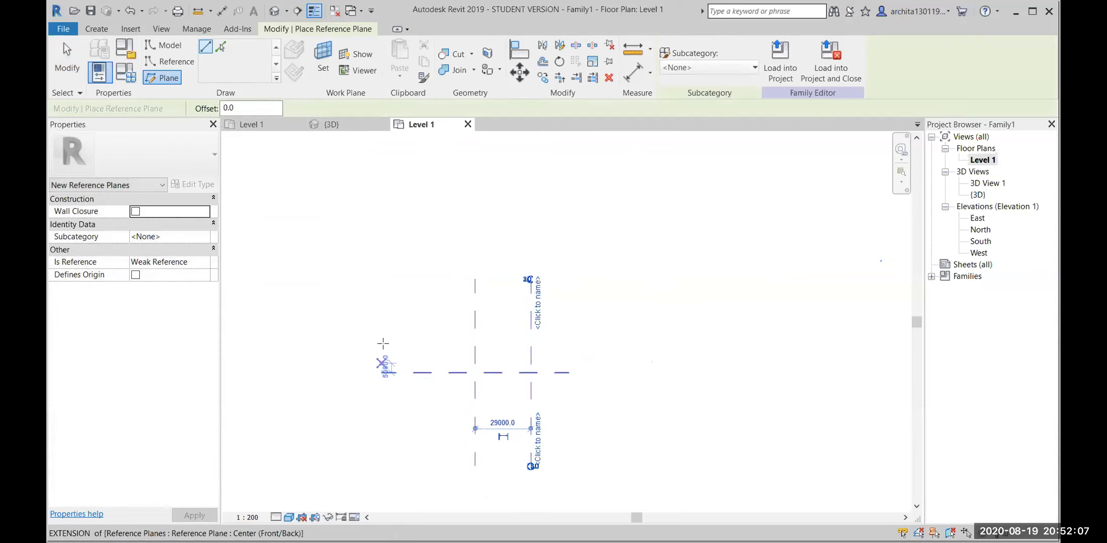
{"action": "left_click", "coordinate": [382, 308]}
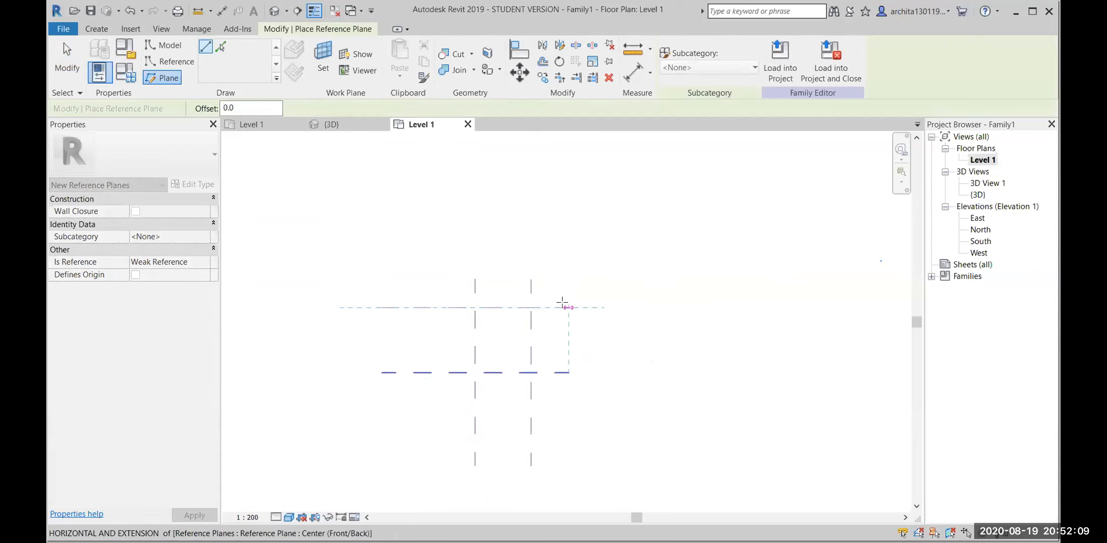
{"action": "left_click", "coordinate": [568, 307]}
{"action": "key", "text": "Escape"}
{"action": "key", "text": "Escape"}
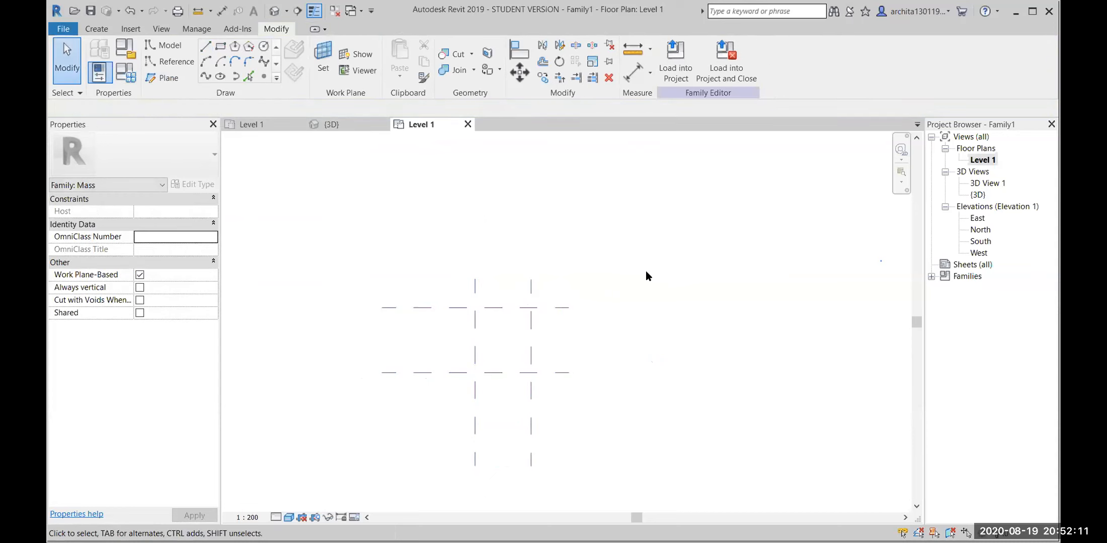
Step: Examine the new vertical and horizontal reference planes in the 3D view, orbiting around them
{"action": "left_click", "coordinate": [332, 124]}
{"action": "middle_click_drag", "start_coordinate": [473, 309], "coordinate": [667, 332], "text": "shift"}
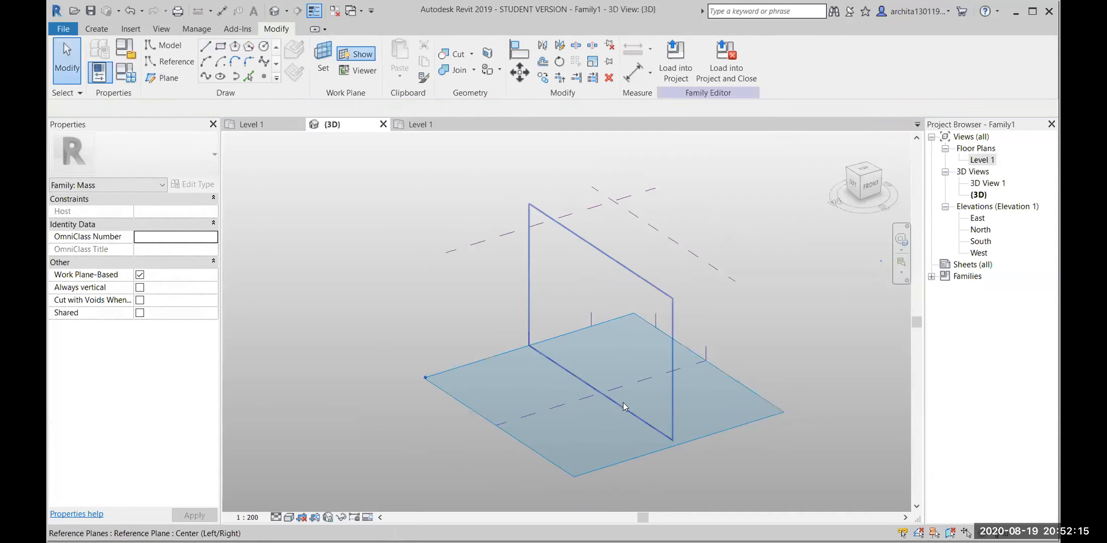
{"action": "left_click", "coordinate": [623, 402]}
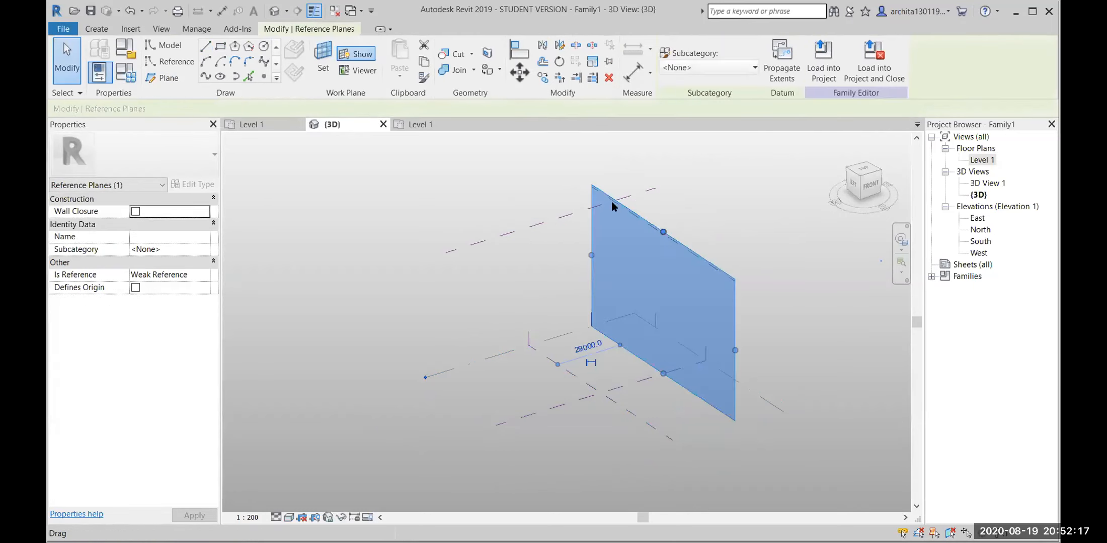
{"action": "left_click", "coordinate": [605, 330]}
{"action": "middle_click_drag", "start_coordinate": [606, 330], "coordinate": [796, 344], "text": "shift"}
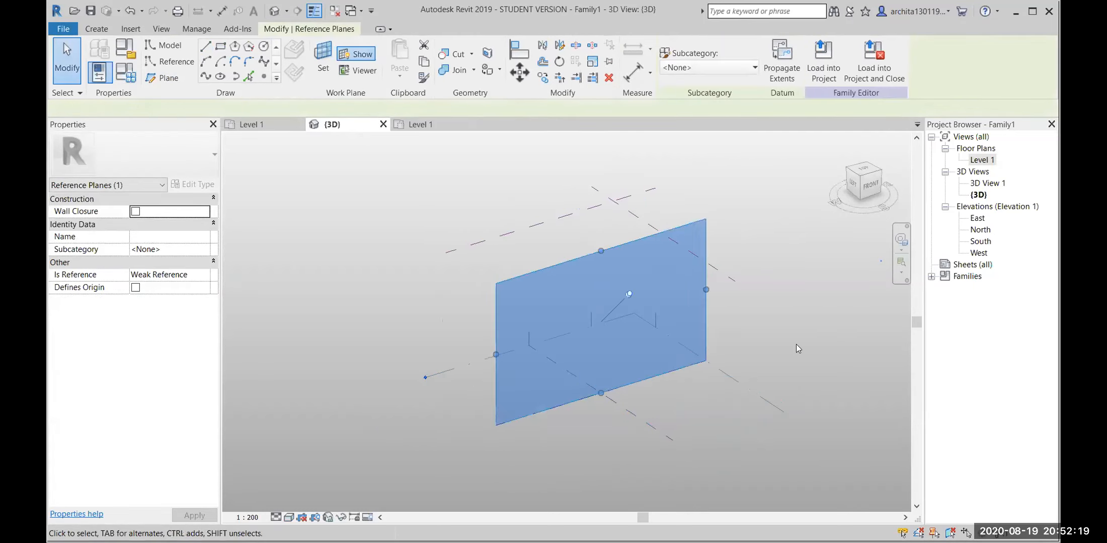
{"action": "left_click", "coordinate": [796, 344]}
{"action": "middle_click_drag", "start_coordinate": [637, 344], "coordinate": [684, 258], "text": "shift"}
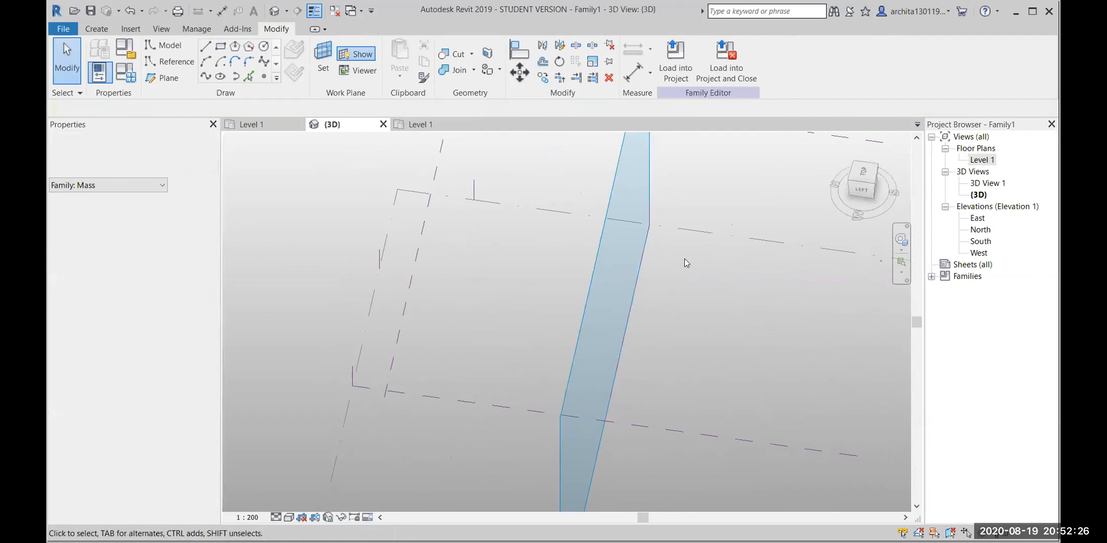
Step: On the Level 1 floor plan, sketch a model-line rectangle inside the bay enclosed by the four reference planes, clear of all of them
{"action": "double_click", "coordinate": [982, 160]}
{"action": "left_click", "coordinate": [221, 47]}
{"action": "left_click", "coordinate": [452, 318]}
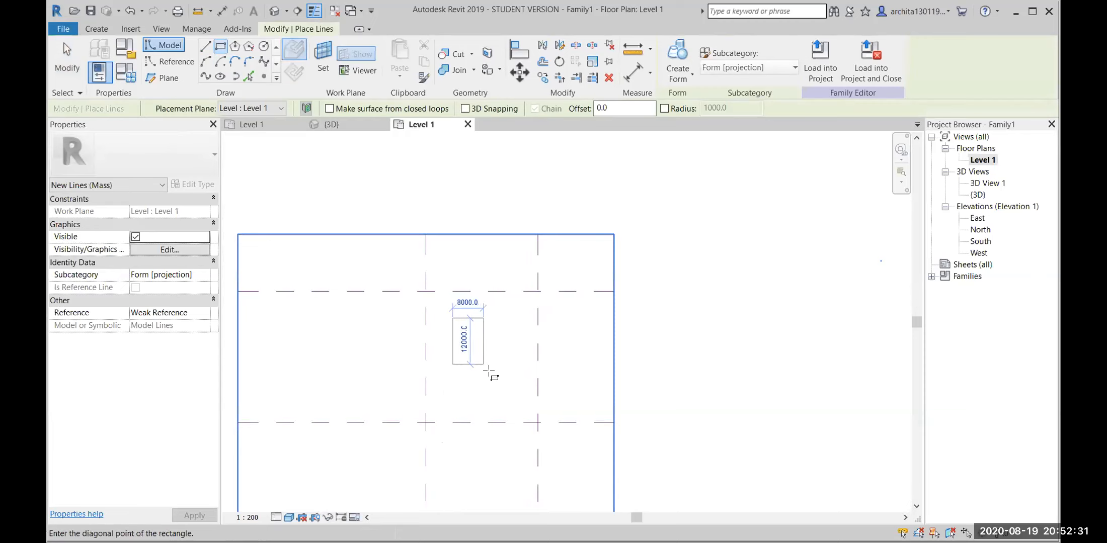
{"action": "left_click", "coordinate": [518, 395]}
{"action": "key", "text": "Escape"}
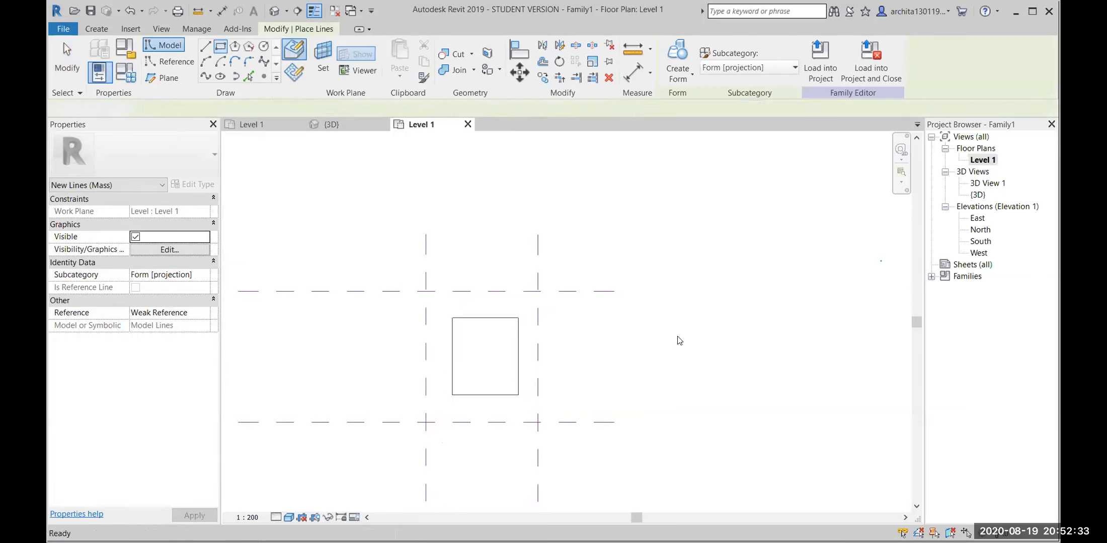
{"action": "key", "text": "Escape"}
Step: In the 3D view, create a solid form from the rectangle and raise its top face to a height of about 20787 mm
{"action": "left_click", "coordinate": [344, 124]}
{"action": "key", "text": "Tab"}
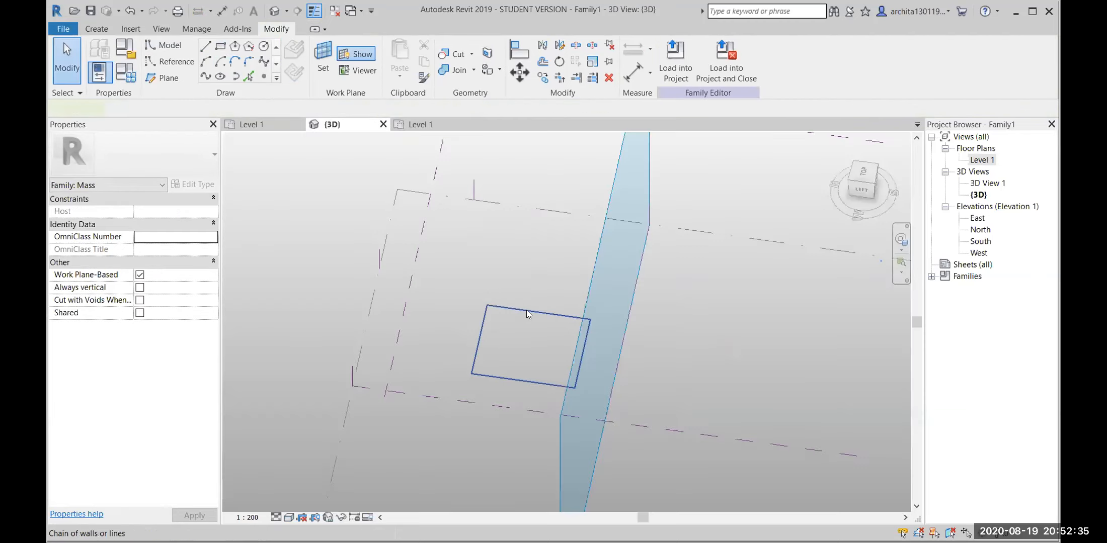
{"action": "left_click", "coordinate": [527, 311]}
{"action": "left_click", "coordinate": [677, 54]}
{"action": "middle_click_drag", "start_coordinate": [503, 382], "coordinate": [465, 367], "text": "shift"}
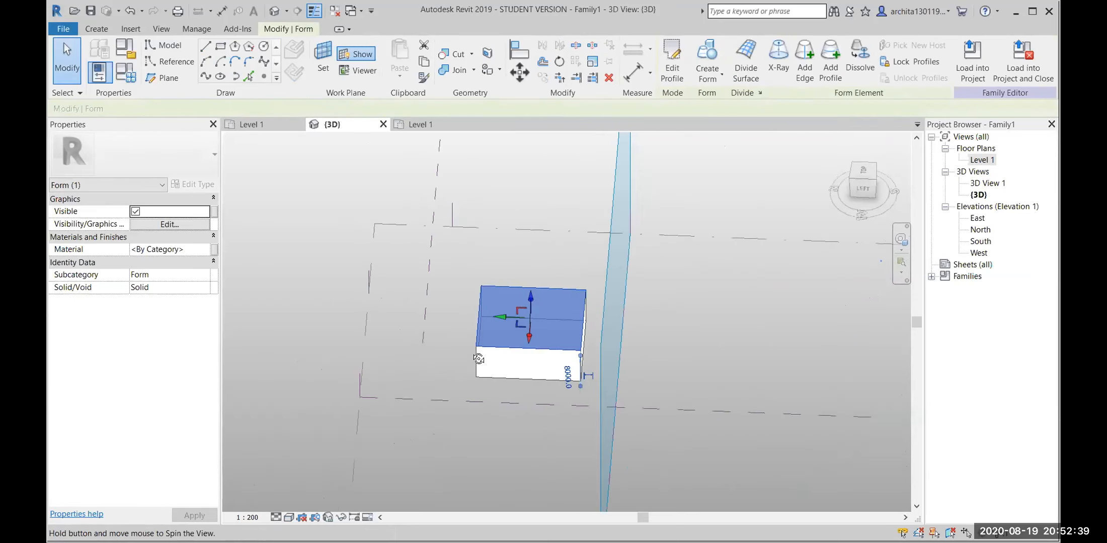
{"action": "left_click_drag", "start_coordinate": [528, 296], "coordinate": [531, 253]}
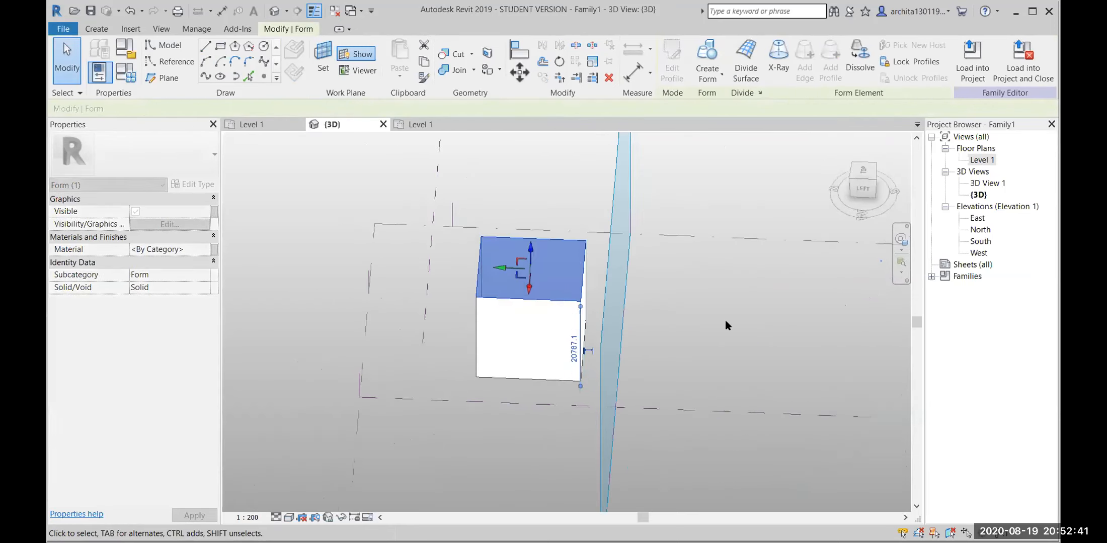
{"action": "left_click", "coordinate": [689, 346]}
Step: Align and lock the box's left face to the Center (Left/Right) plane and its front face to the Center (Front/Back) plane
{"action": "middle_click_drag", "start_coordinate": [688, 346], "coordinate": [384, 376], "text": "shift"}
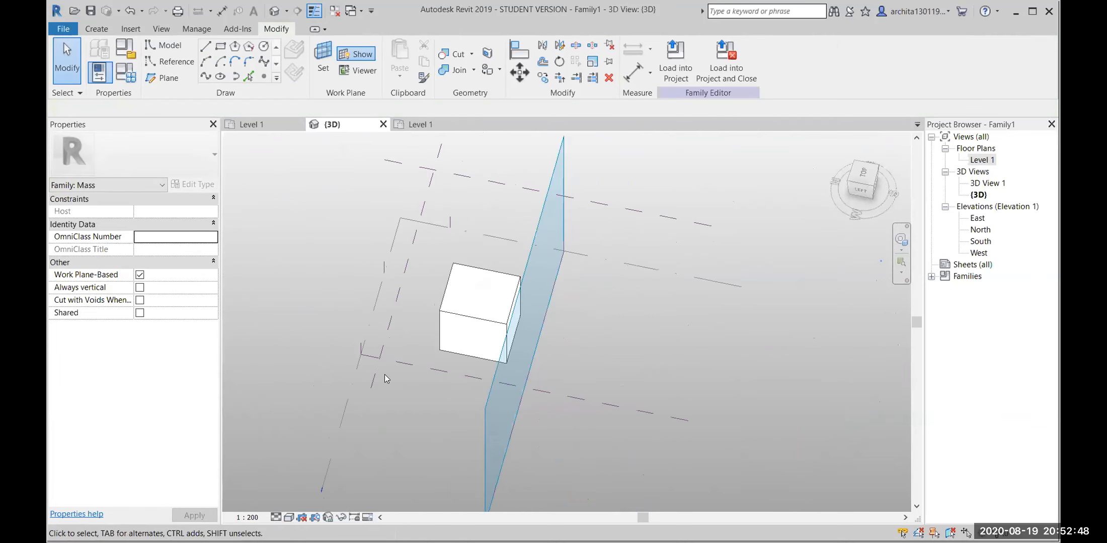
{"action": "left_click", "coordinate": [519, 50]}
{"action": "middle_click_drag", "start_coordinate": [471, 282], "coordinate": [582, 324], "text": "shift"}
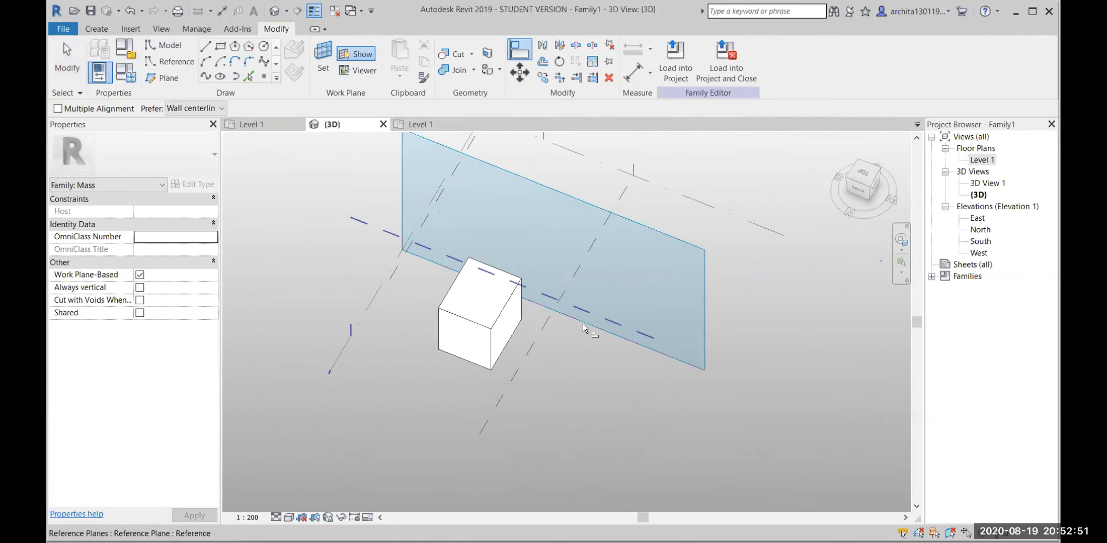
{"action": "left_click", "coordinate": [541, 334]}
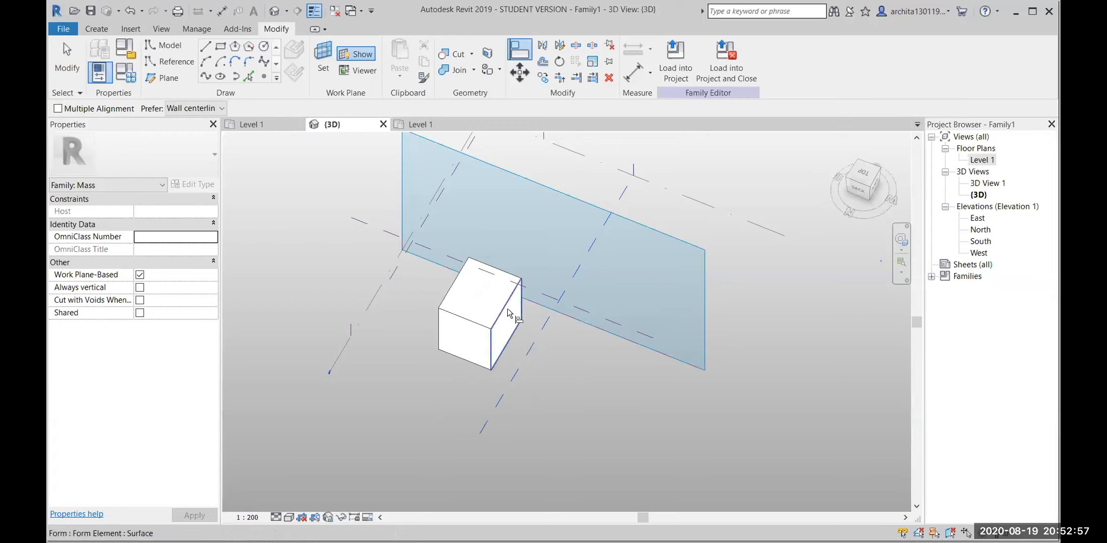
{"action": "left_click", "coordinate": [507, 312]}
{"action": "middle_click_drag", "start_coordinate": [566, 372], "coordinate": [464, 388], "text": "shift"}
{"action": "left_click", "coordinate": [555, 342]}
{"action": "middle_click_drag", "start_coordinate": [553, 340], "coordinate": [570, 251], "text": "shift"}
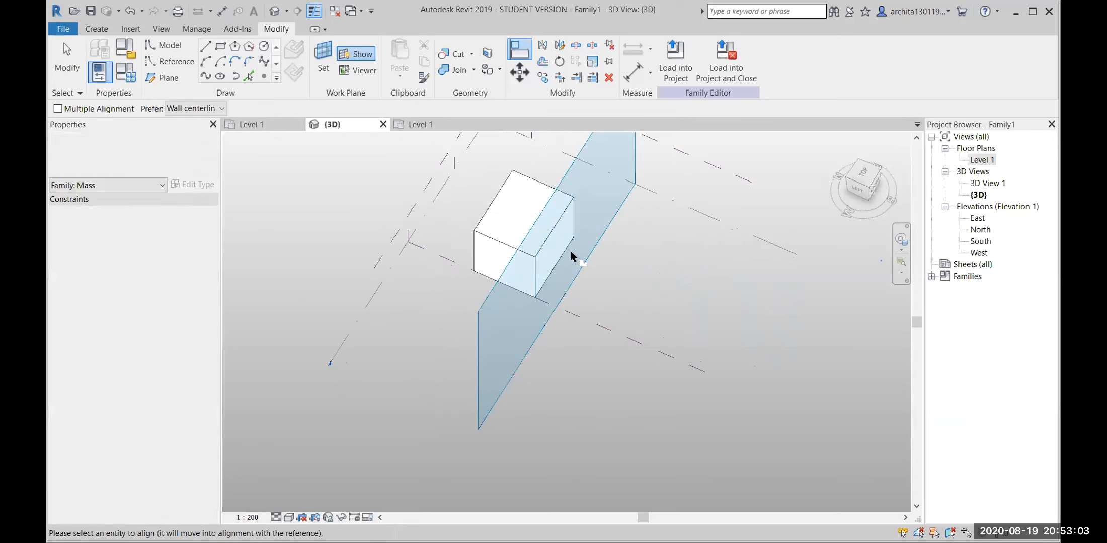
{"action": "left_click", "coordinate": [553, 231]}
Step: Align and lock the box's right face to the added vertical reference plane
{"action": "middle_click_drag", "start_coordinate": [559, 338], "coordinate": [422, 279], "text": "shift"}
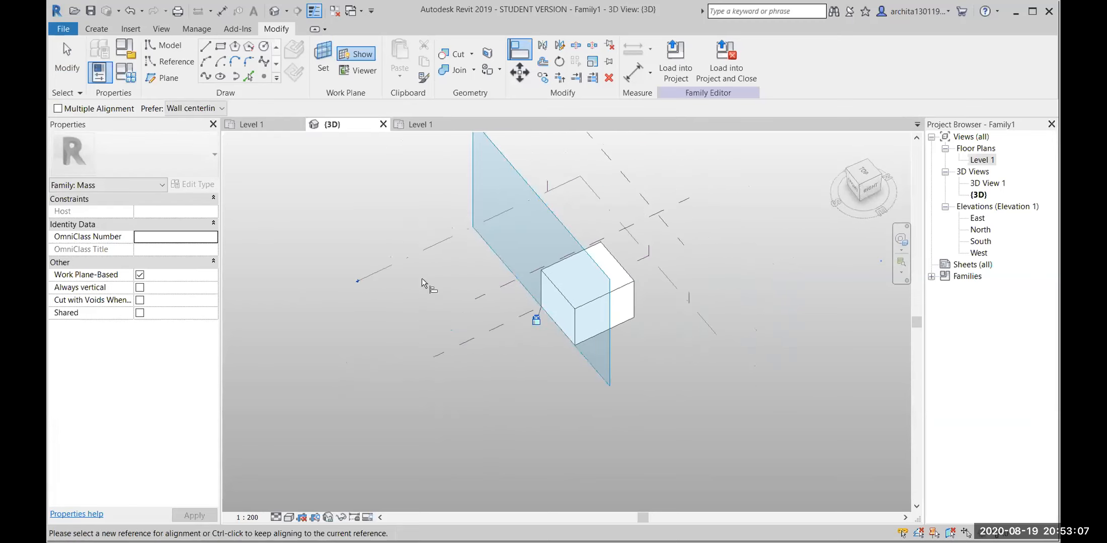
{"action": "left_click", "coordinate": [632, 224]}
{"action": "left_click", "coordinate": [615, 288]}
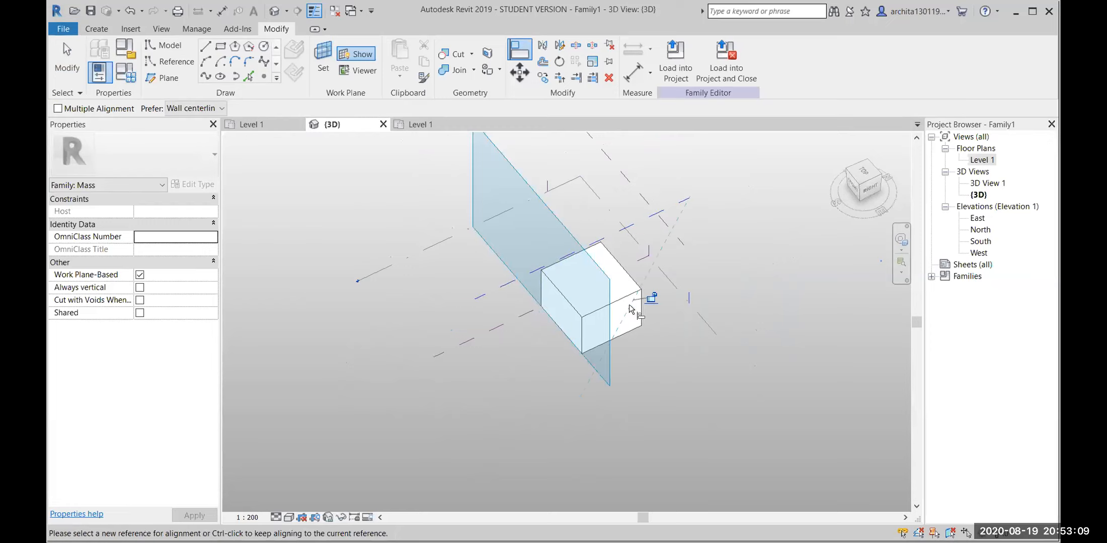
Step: Try aligning and locking the box's back face to the added horizontal reference plane, then inspect the box from behind
{"action": "middle_click_drag", "start_coordinate": [680, 347], "coordinate": [531, 364], "text": "shift"}
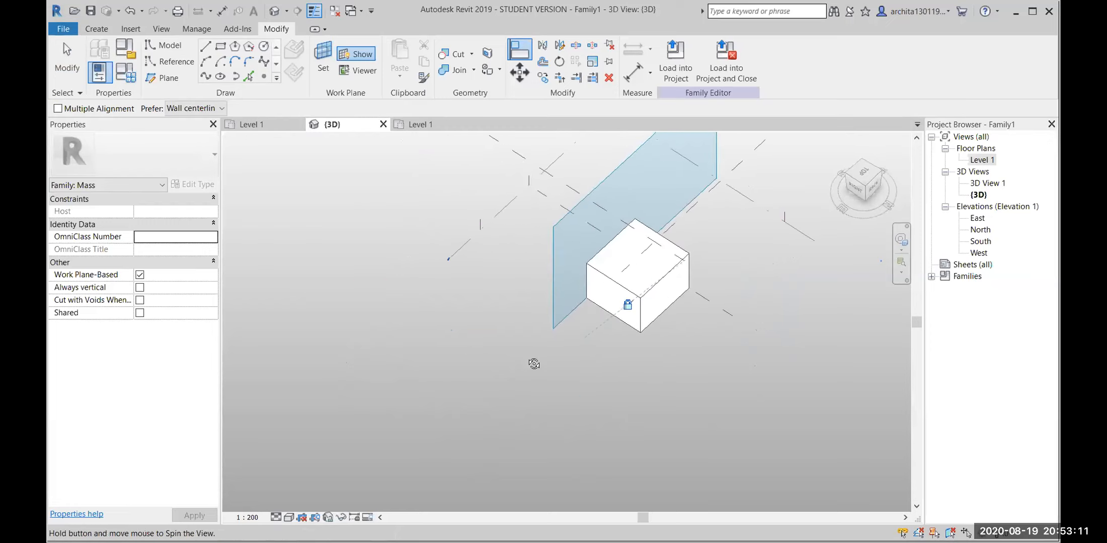
{"action": "left_click", "coordinate": [712, 192]}
{"action": "left_click", "coordinate": [679, 259]}
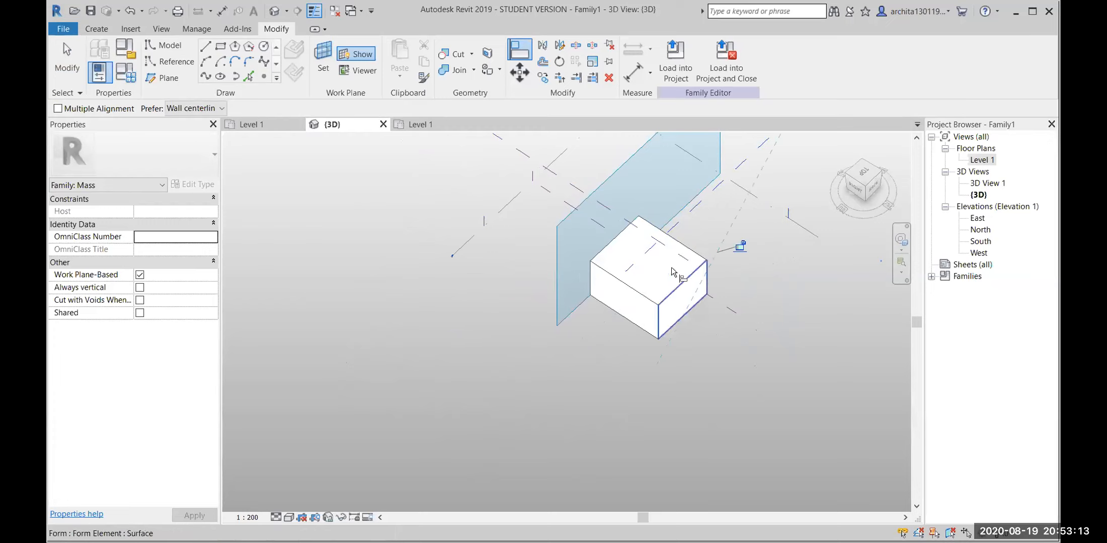
{"action": "middle_click_drag", "start_coordinate": [743, 269], "coordinate": [737, 209], "text": "shift"}
{"action": "middle_click_drag", "start_coordinate": [774, 282], "coordinate": [634, 307], "text": "shift"}
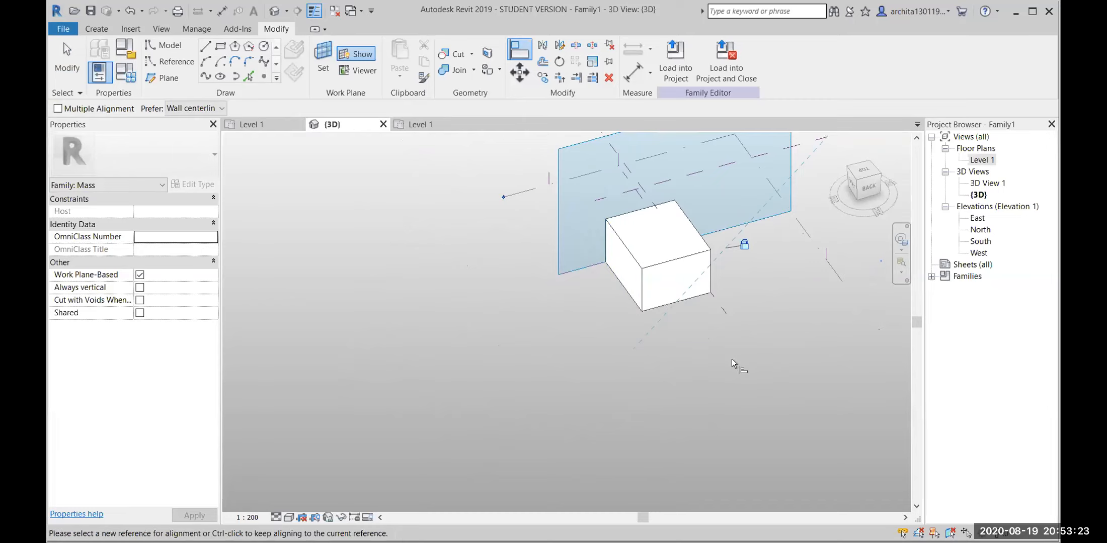
{"action": "key", "text": "Escape"}
{"action": "key", "text": "Escape"}
Step: Undo the alignment and lock of the box's back face
{"action": "middle_click_drag", "start_coordinate": [702, 361], "coordinate": [634, 355], "text": "shift"}
{"action": "key", "text": "ctrl+z"}
{"action": "key", "text": "ctrl+z"}
{"action": "key", "text": "ctrl+z"}
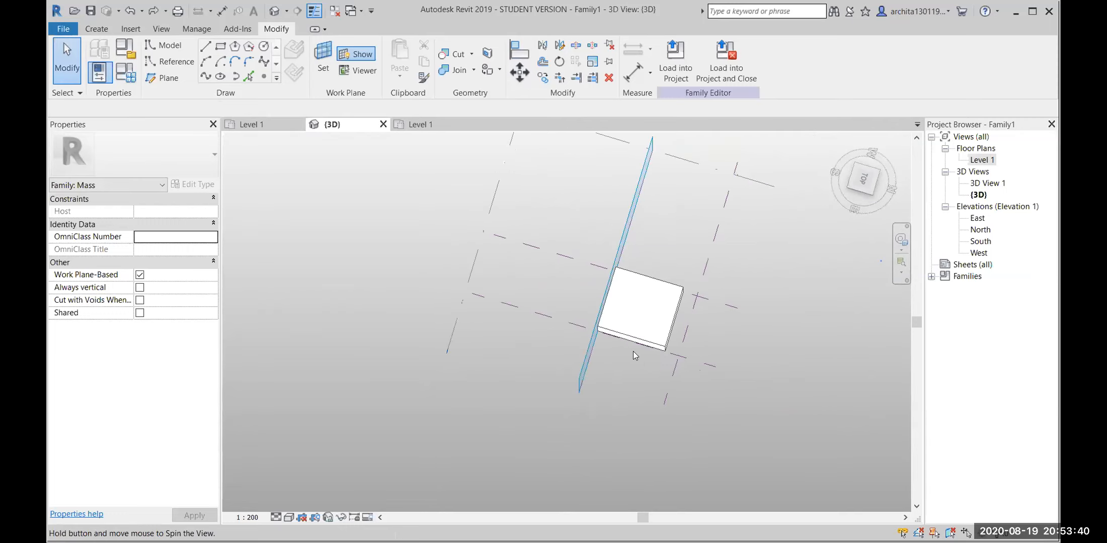
Step: Retry aligning the box's back face to the added horizontal reference plane
{"action": "left_click", "coordinate": [511, 50]}
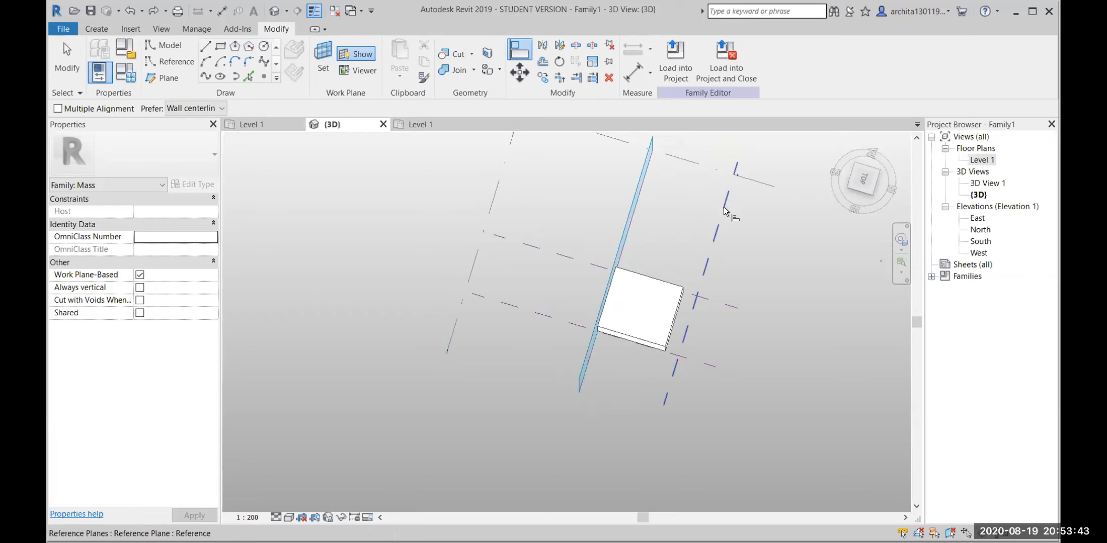
{"action": "middle_click_drag", "start_coordinate": [722, 212], "coordinate": [622, 226], "text": "shift"}
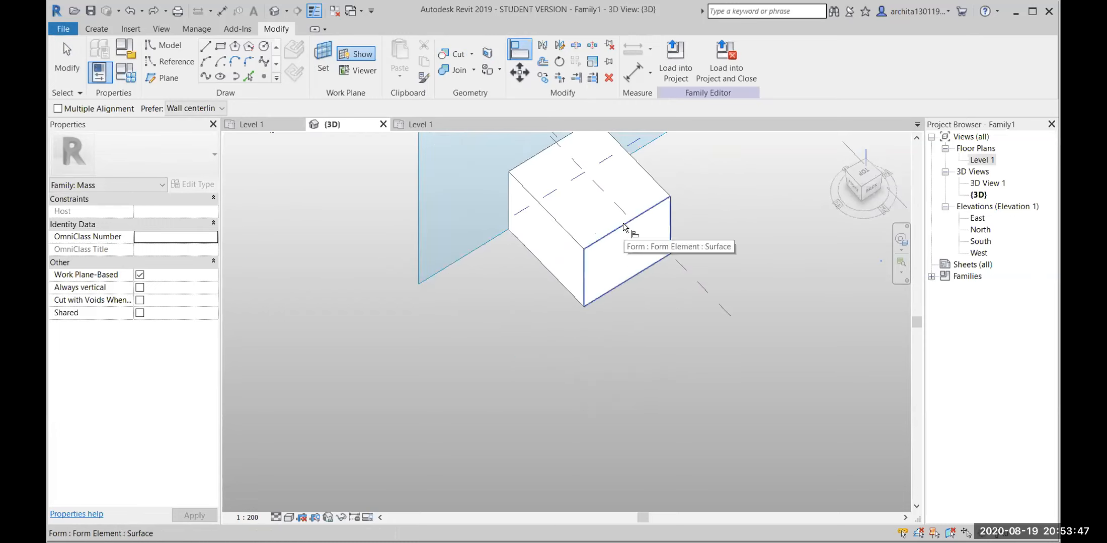
{"action": "left_click", "coordinate": [623, 223]}
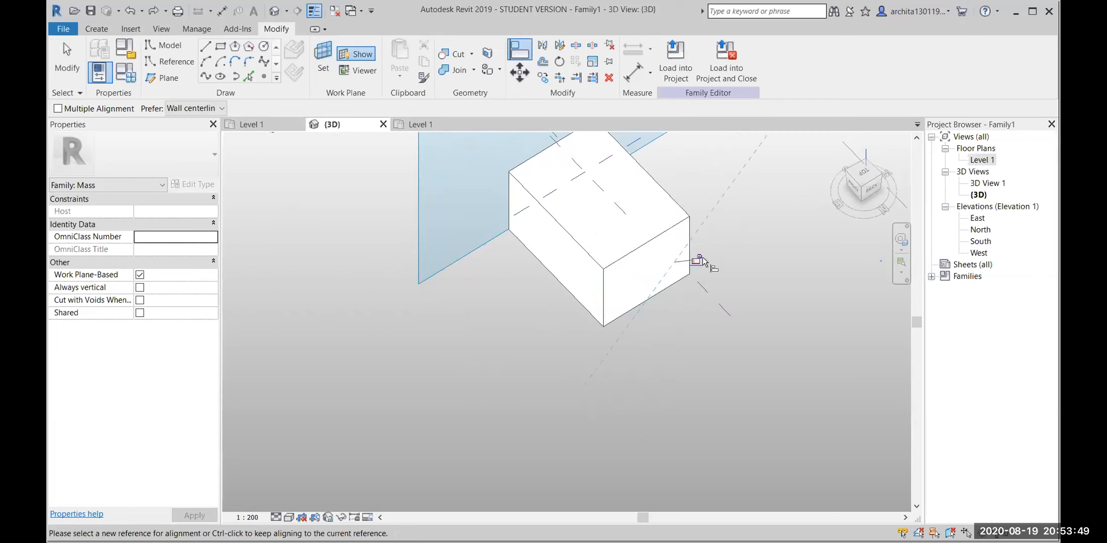
{"action": "scroll", "coordinate": [595, 325], "scroll_direction": "down", "scroll_amount": 3}
{"action": "key", "text": "Escape"}
{"action": "key", "text": "Escape"}
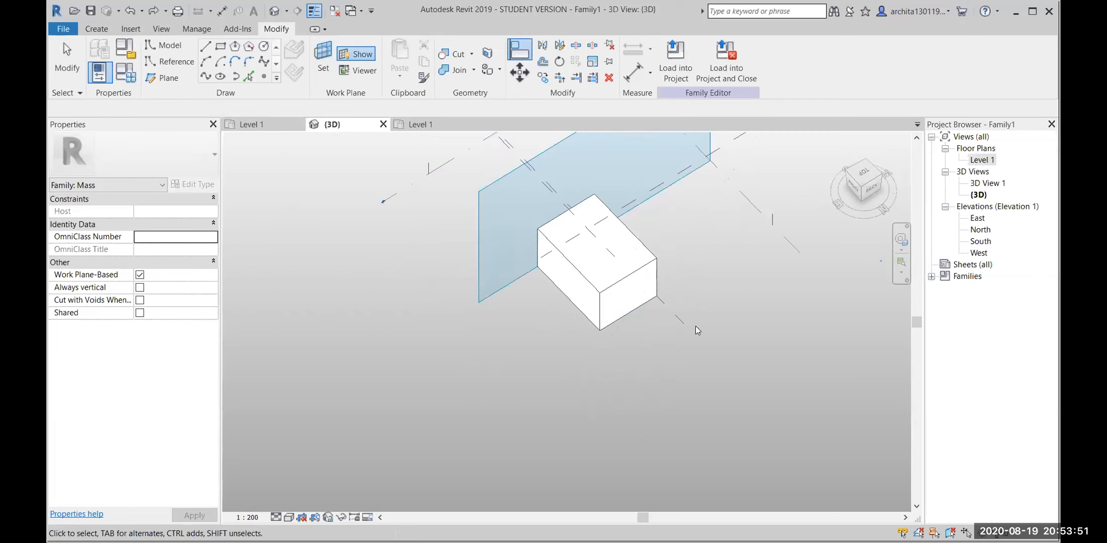
Step: Undo the face alignments, the solid form and its sketch, back to the bare reference planes
{"action": "key", "text": "ctrl+z"}
{"action": "key", "text": "ctrl+z"}
{"action": "key", "text": "ctrl+z"}
{"action": "key", "text": "ctrl+z"}
{"action": "key", "text": "ctrl+z"}
{"action": "key", "text": "ctrl+z"}
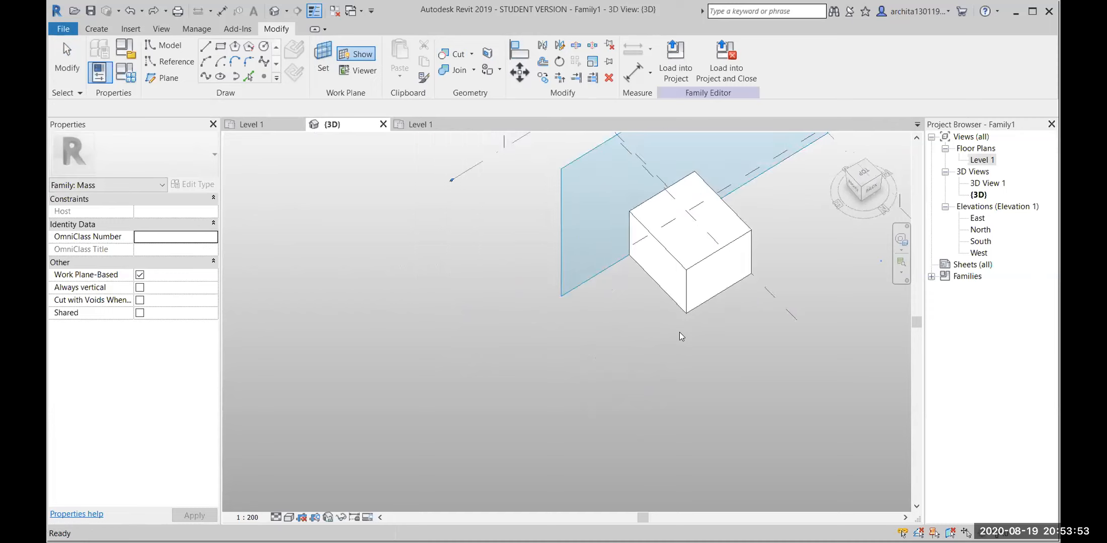
{"action": "key", "text": "ctrl+z"}
{"action": "key", "text": "ctrl+z"}
{"action": "key", "text": "ctrl+z"}
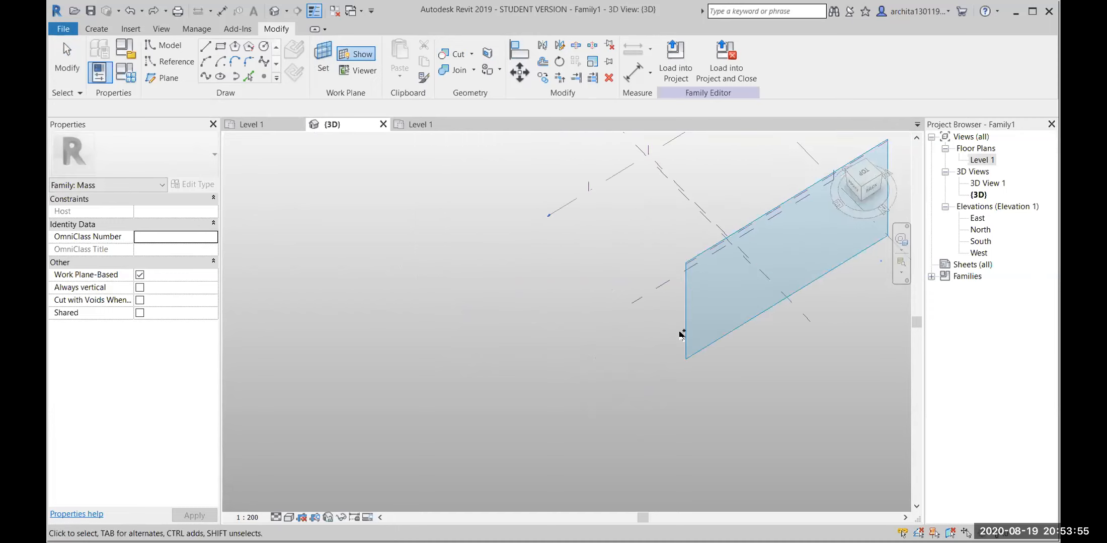
Step: Sketch a model-line rectangle on the Level 1 plan, inside the area enclosed by the four reference planes
{"action": "scroll", "coordinate": [719, 339], "scroll_direction": "down", "scroll_amount": 2}
{"action": "middle_click_drag", "start_coordinate": [719, 341], "coordinate": [782, 245], "text": "shift"}
{"action": "middle_click_drag", "start_coordinate": [643, 271], "coordinate": [410, 317]}
{"action": "double_click", "coordinate": [982, 160]}
{"action": "scroll", "coordinate": [526, 329], "scroll_direction": "down", "scroll_amount": 1}
{"action": "middle_click_drag", "start_coordinate": [526, 329], "coordinate": [592, 325]}
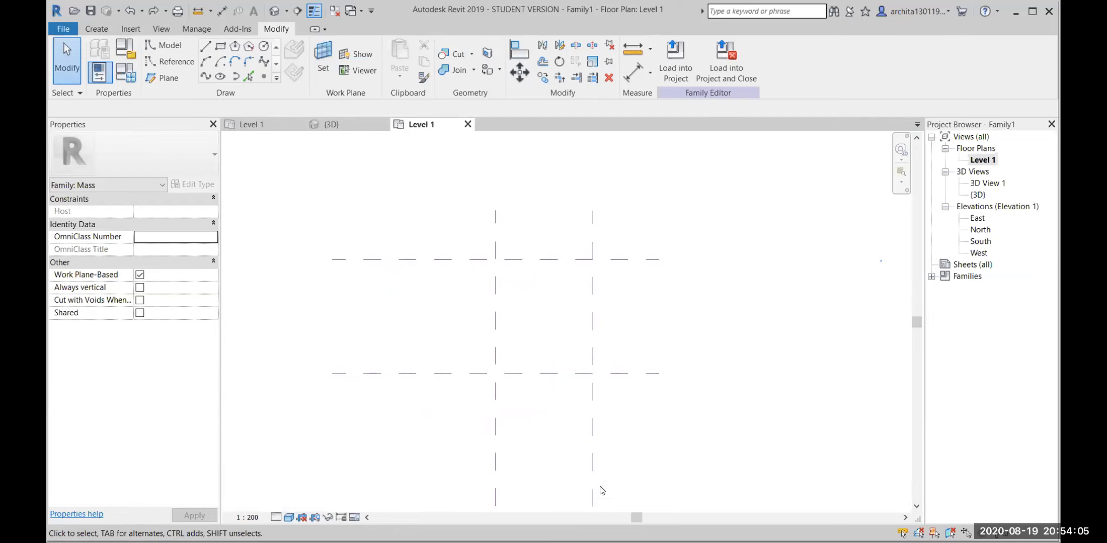
{"action": "scroll", "coordinate": [596, 300], "scroll_direction": "up", "scroll_amount": 1}
{"action": "middle_click_drag", "start_coordinate": [587, 325], "coordinate": [587, 367]}
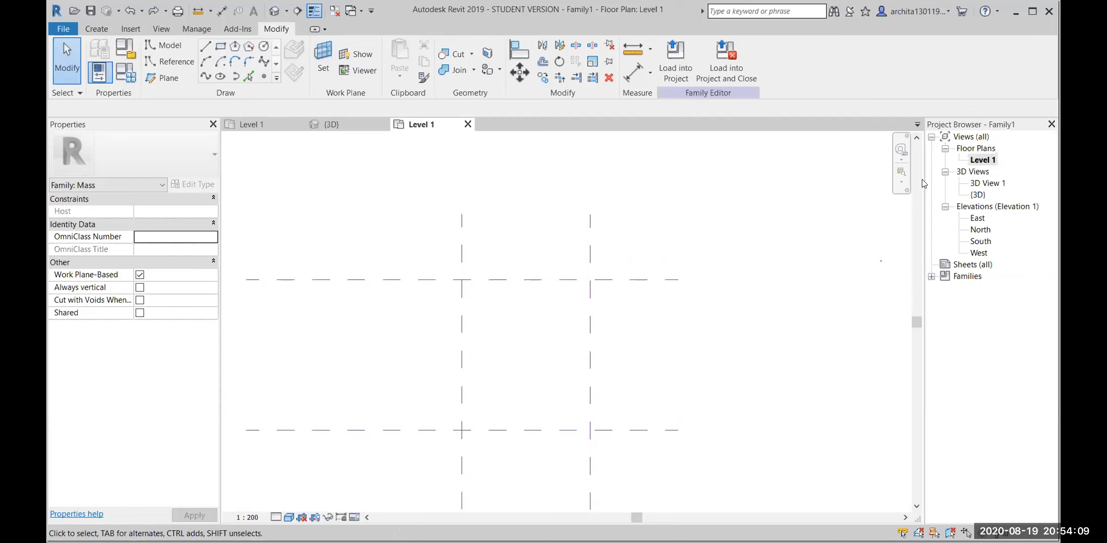
{"action": "left_click", "coordinate": [221, 47]}
{"action": "left_click", "coordinate": [492, 301]}
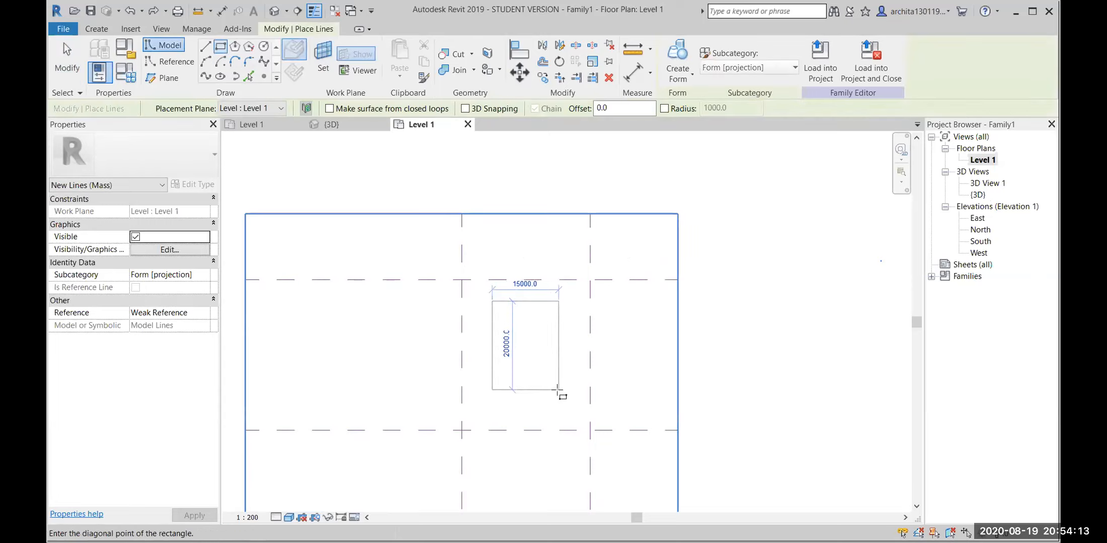
{"action": "left_click", "coordinate": [568, 394]}
{"action": "key", "text": "Escape"}
{"action": "key", "text": "Escape"}
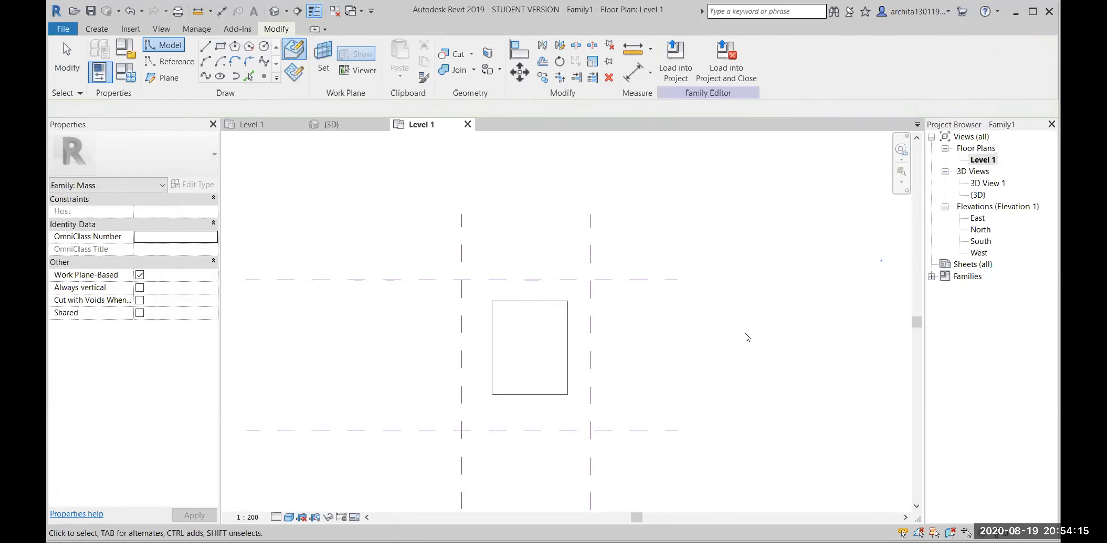
Step: Create a solid form from the complete rectangle chain in the 3D view
{"action": "left_click", "coordinate": [356, 123]}
{"action": "middle_click_drag", "start_coordinate": [552, 370], "coordinate": [500, 344], "text": "shift"}
{"action": "key", "text": "Tab"}
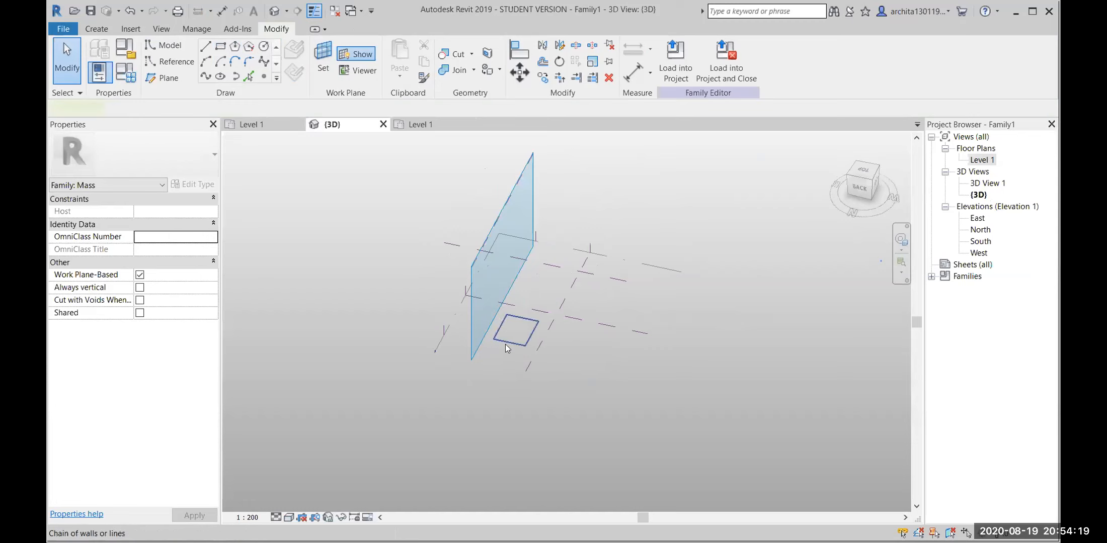
{"action": "left_click", "coordinate": [505, 344]}
{"action": "left_click", "coordinate": [677, 61]}
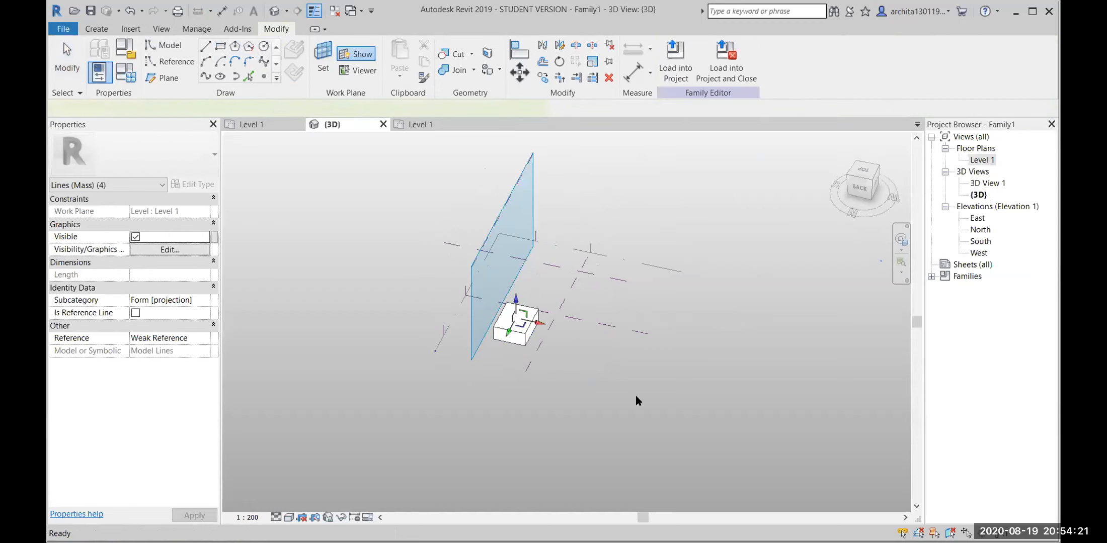
{"action": "key", "text": "Escape"}
{"action": "scroll", "coordinate": [514, 321], "scroll_direction": "up", "scroll_amount": 2}
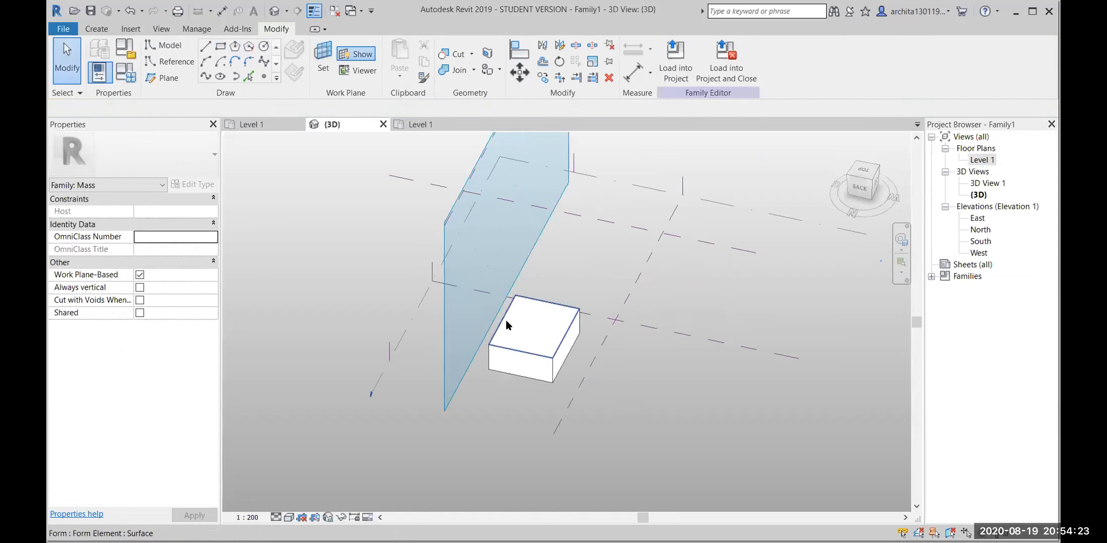
Step: Pull the form's top face upward to make the box taller
{"action": "left_click", "coordinate": [533, 303]}
{"action": "left_click_drag", "start_coordinate": [528, 271], "coordinate": [530, 224]}
{"action": "key", "text": "Escape"}
{"action": "scroll", "coordinate": [545, 390], "scroll_direction": "down", "scroll_amount": 2}
Step: Examine Level 1 and the added reference planes around the box, selecting them in turn from different angles
{"action": "middle_click_drag", "start_coordinate": [503, 396], "coordinate": [682, 323], "text": "shift"}
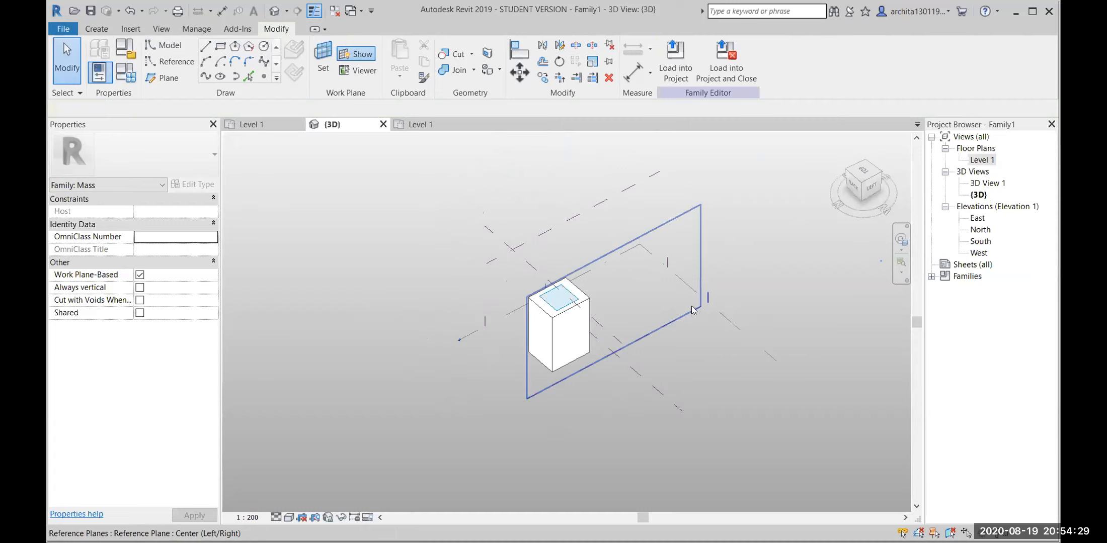
{"action": "left_click", "coordinate": [738, 324]}
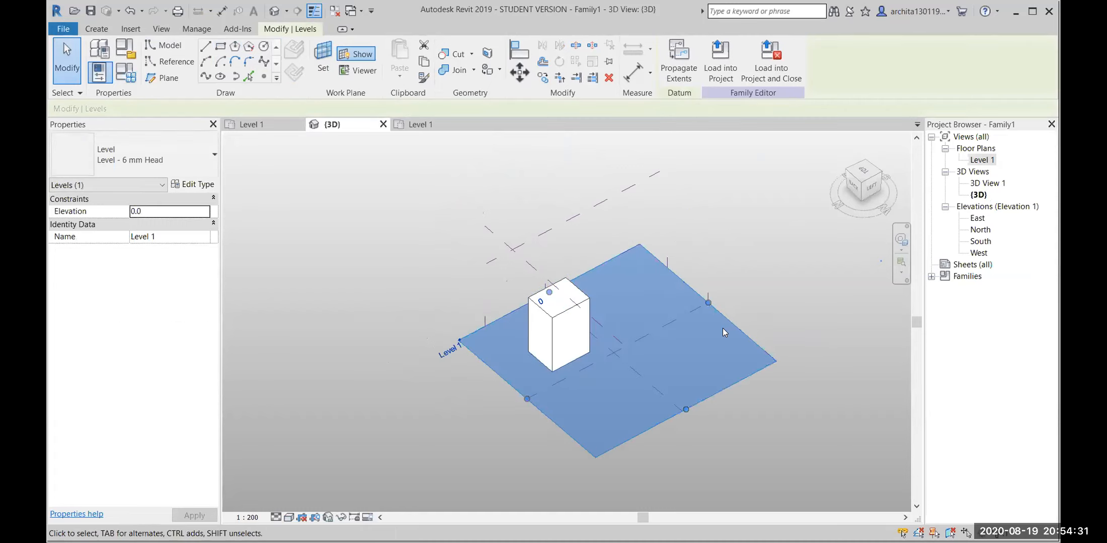
{"action": "middle_click_drag", "start_coordinate": [624, 321], "coordinate": [804, 240], "text": "shift"}
{"action": "left_click", "coordinate": [804, 240]}
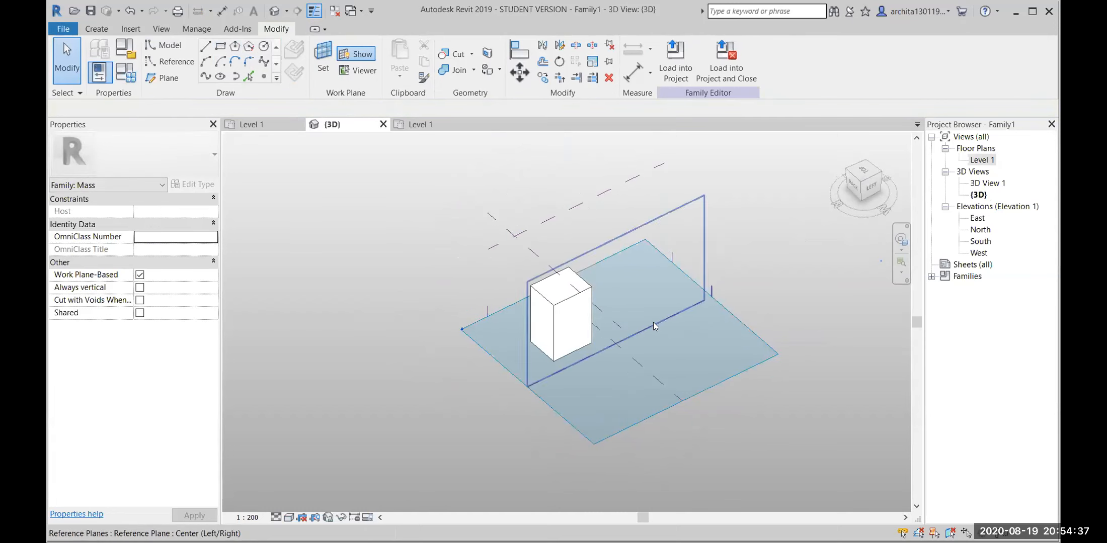
{"action": "left_click", "coordinate": [569, 211]}
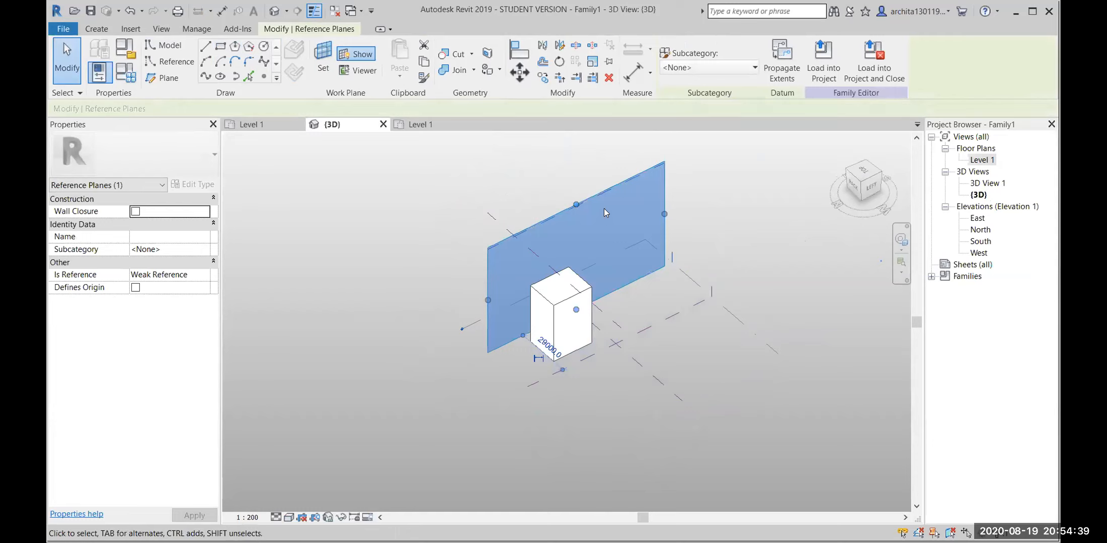
{"action": "left_click", "coordinate": [505, 230]}
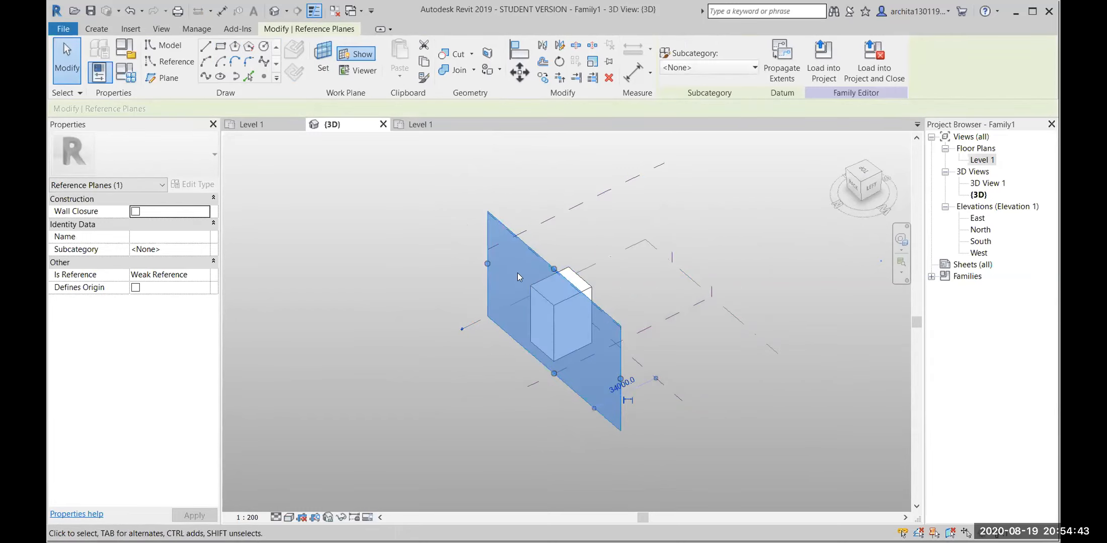
{"action": "middle_click_drag", "start_coordinate": [687, 295], "coordinate": [656, 253], "text": "shift"}
{"action": "left_click", "coordinate": [654, 349]}
{"action": "middle_click_drag", "start_coordinate": [654, 348], "coordinate": [466, 87], "text": "shift"}
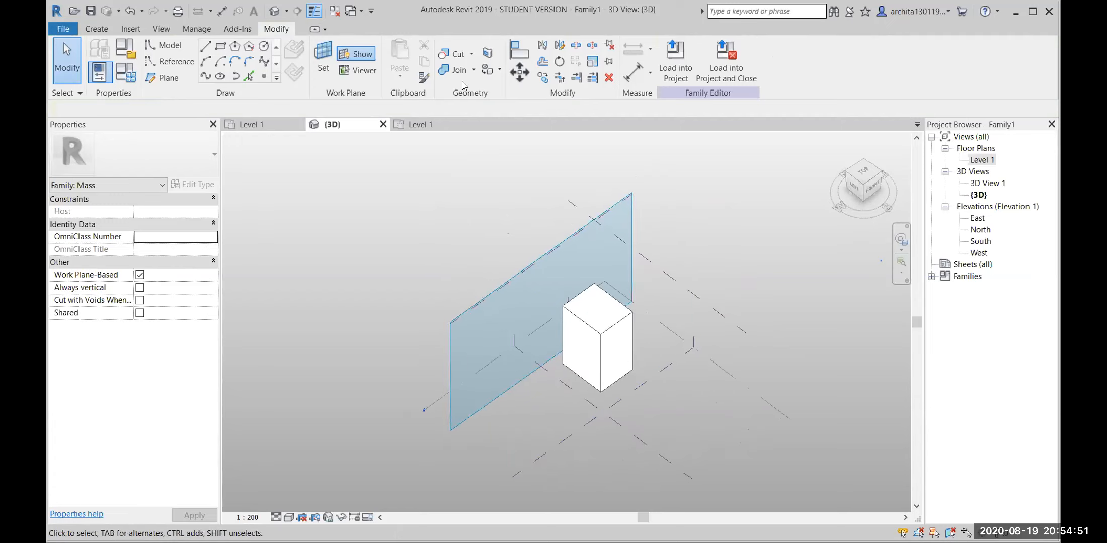
Step: Align and lock the box's front face to the Center (Front/Back) plane and its left face to the Center (Left/Right) plane
{"action": "left_click", "coordinate": [523, 44]}
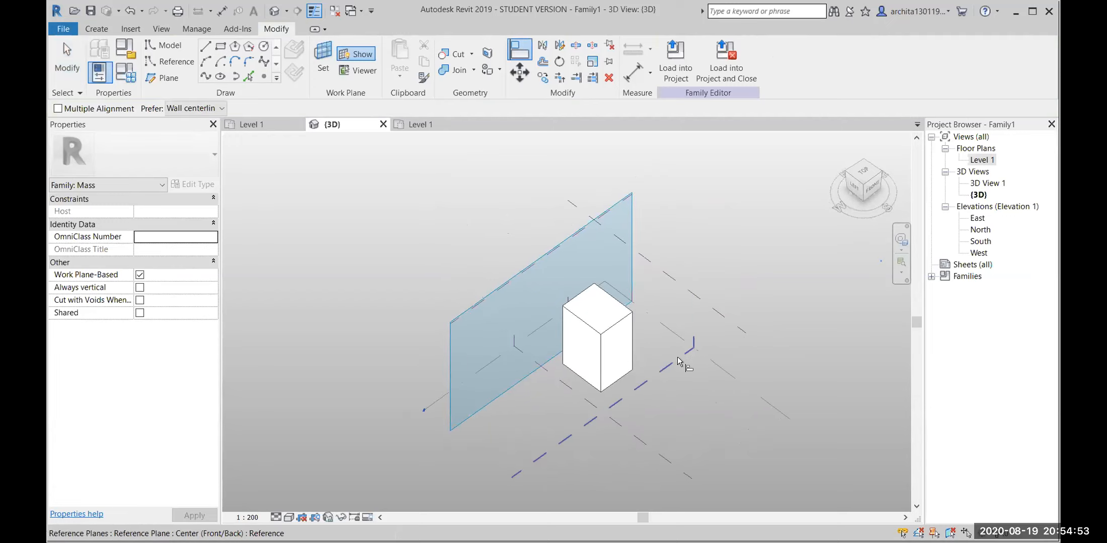
{"action": "left_click", "coordinate": [678, 361]}
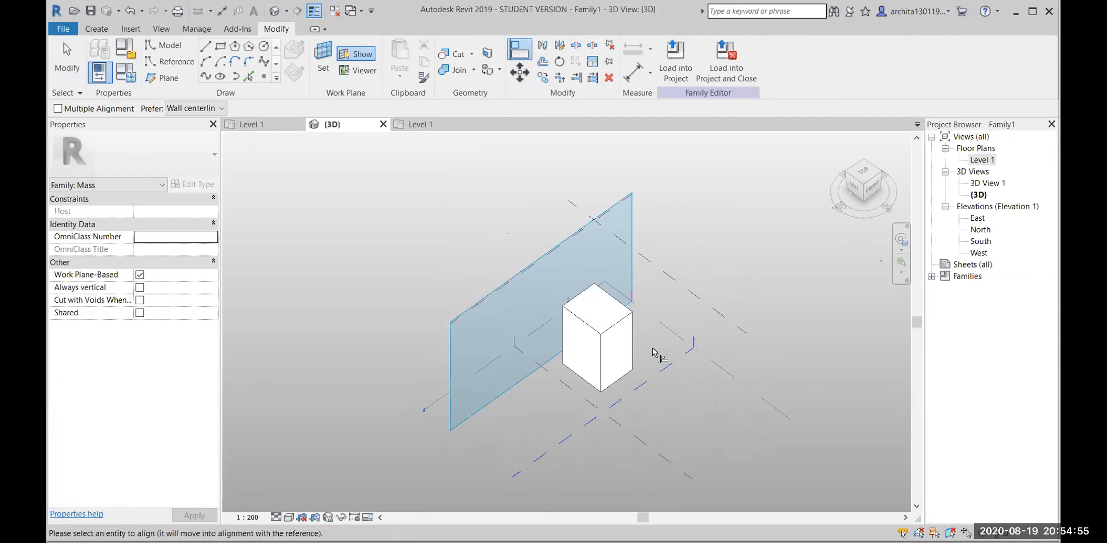
{"action": "left_click", "coordinate": [618, 326]}
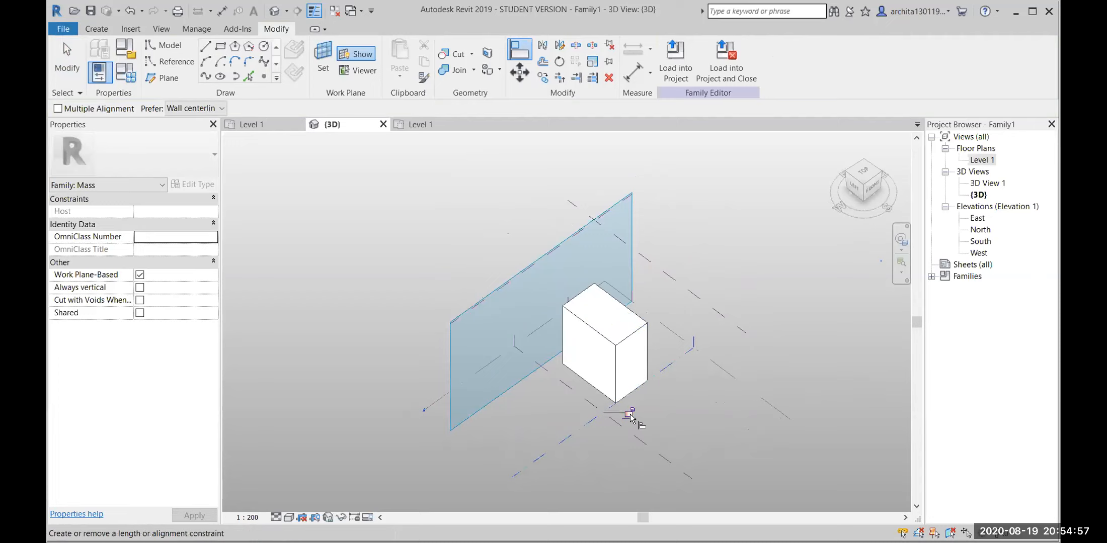
{"action": "middle_click_drag", "start_coordinate": [687, 420], "coordinate": [722, 399], "text": "shift"}
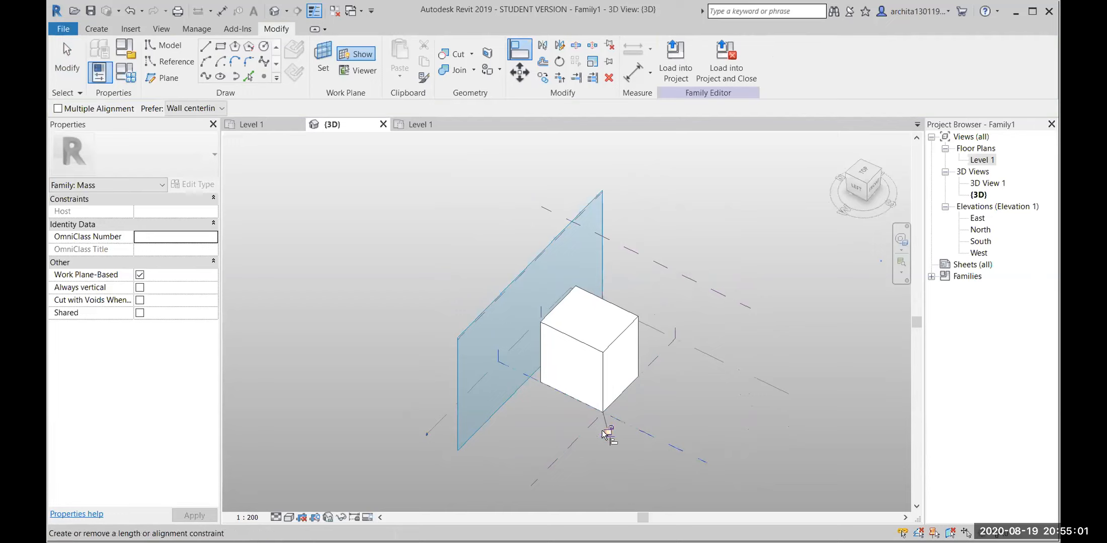
Step: Align and lock the box's right and back faces to the added vertical and horizontal reference planes
{"action": "middle_click_drag", "start_coordinate": [717, 407], "coordinate": [677, 304], "text": "shift"}
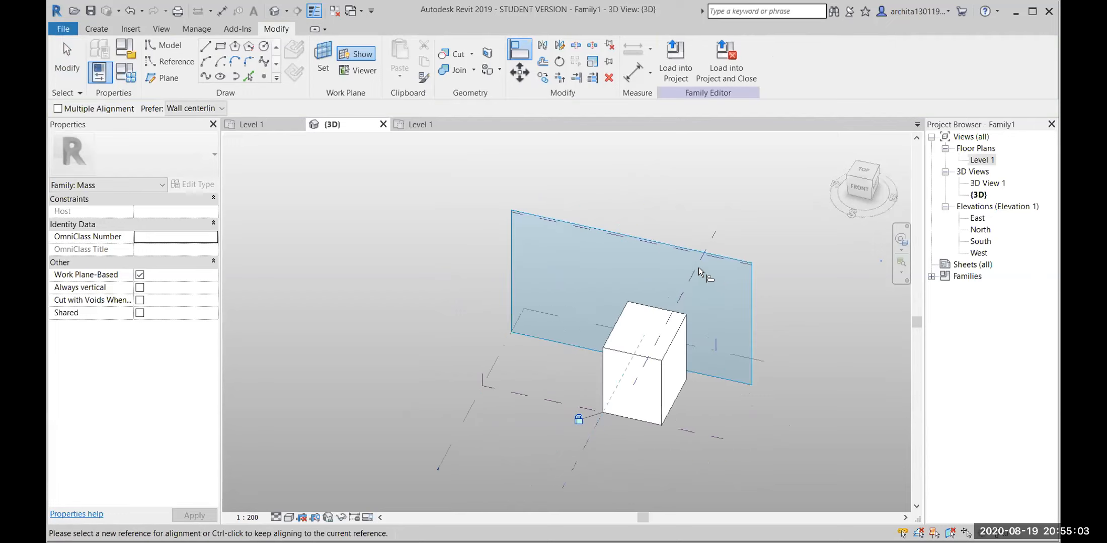
{"action": "middle_click_drag", "start_coordinate": [720, 359], "coordinate": [730, 249], "text": "shift"}
{"action": "middle_click_drag", "start_coordinate": [752, 291], "coordinate": [549, 317], "text": "shift"}
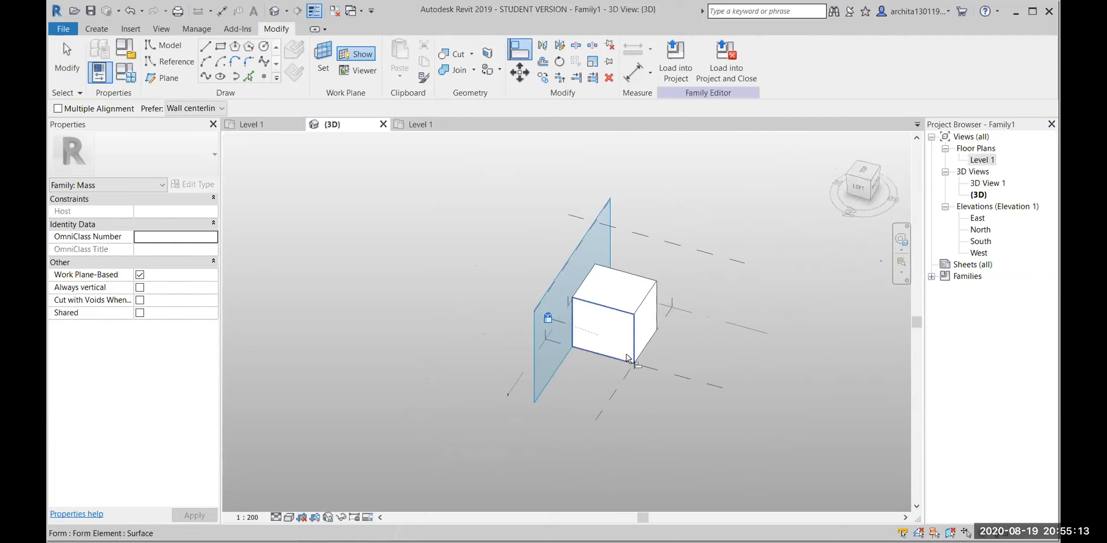
{"action": "key", "text": "Escape"}
{"action": "key", "text": "Escape"}
{"action": "scroll", "coordinate": [638, 355], "scroll_direction": "up", "scroll_amount": 2}
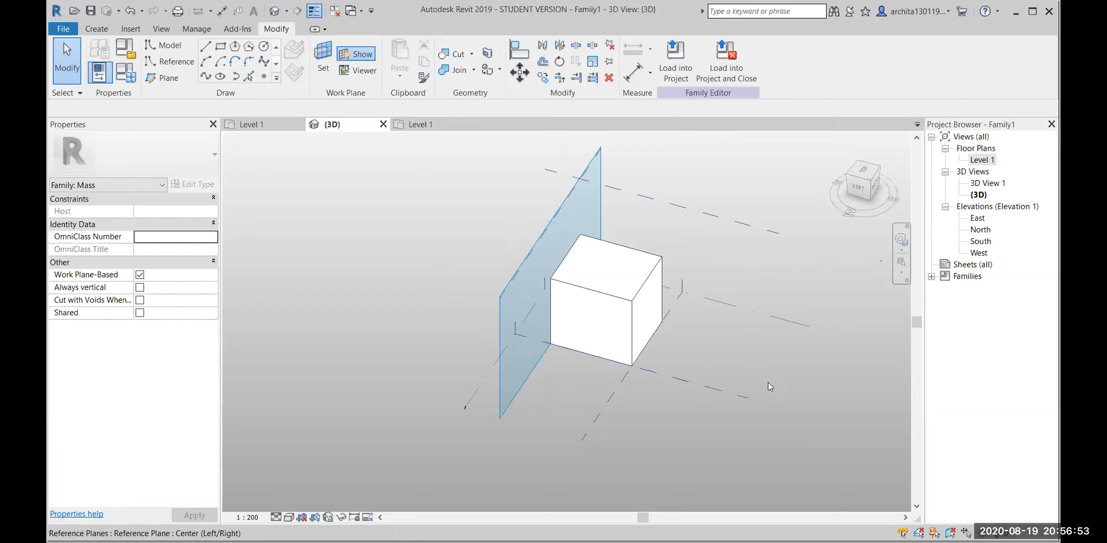
{"action": "middle_click_drag", "start_coordinate": [752, 420], "coordinate": [736, 432]}
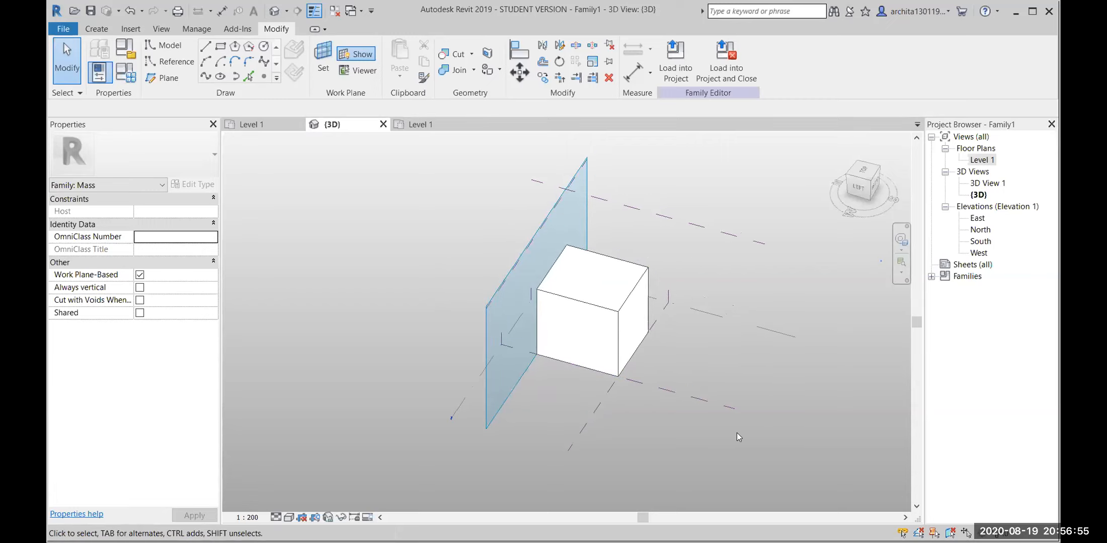